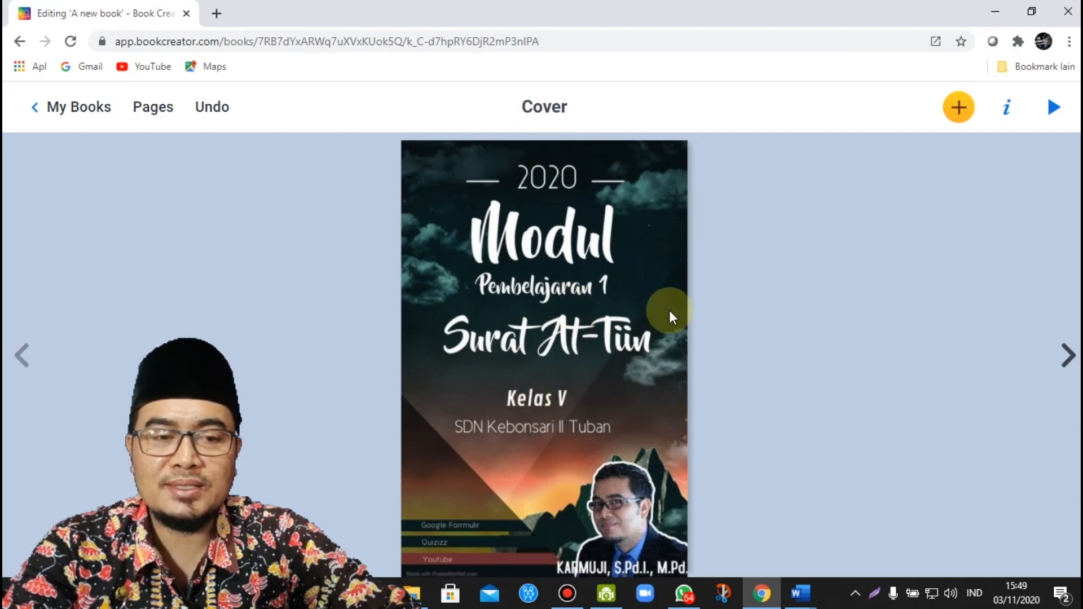
Go to the blank spread of pages 2 and 3 and open its page background settings
{"action": "left_click", "coordinate": [1068, 355]}
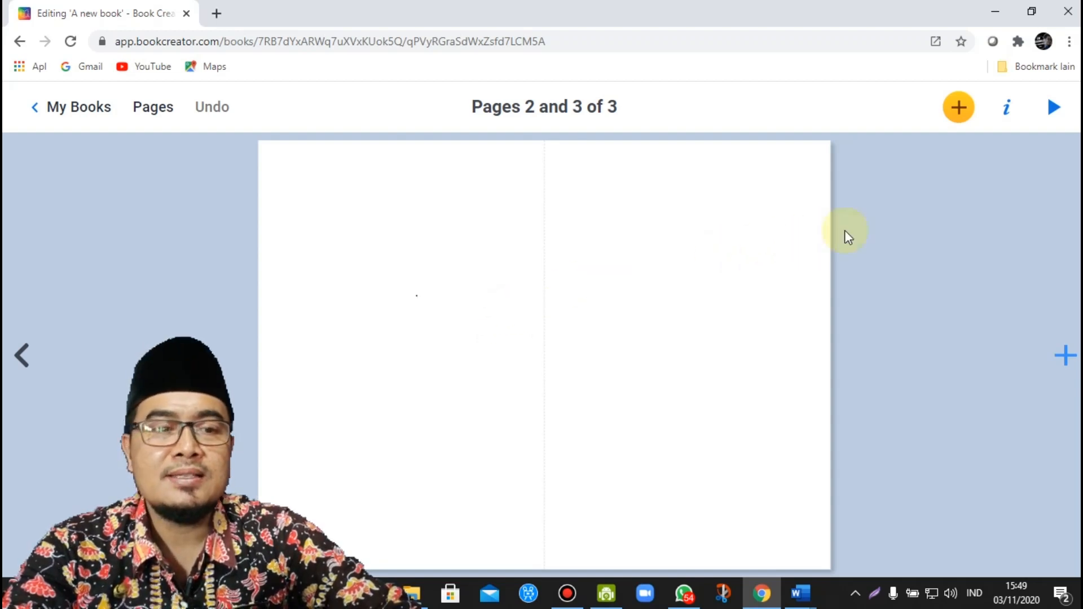
{"action": "left_click", "coordinate": [1010, 109]}
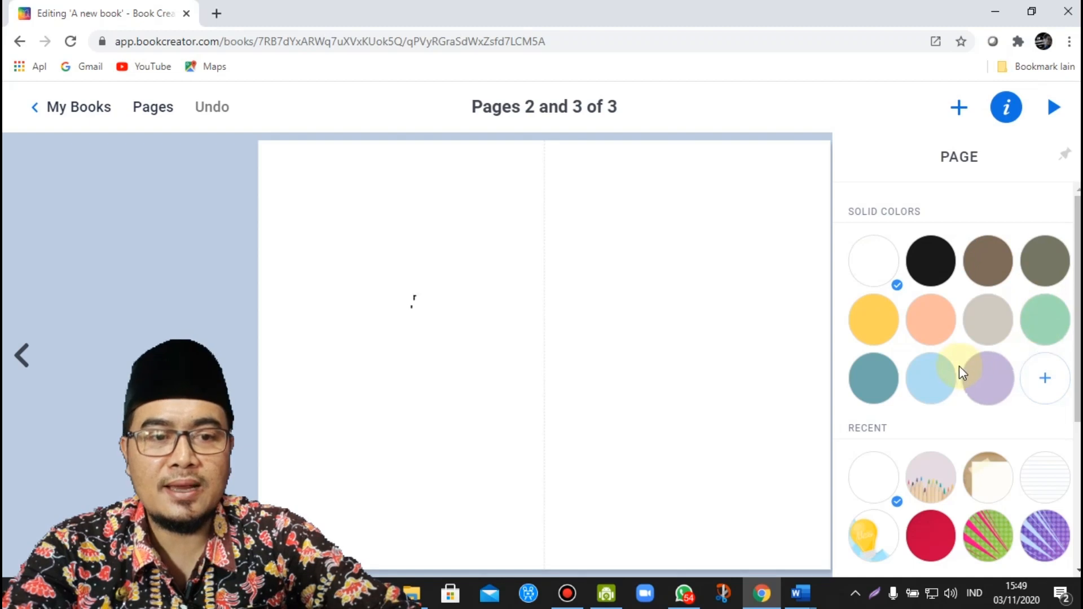
Try solid page colours on the spread, from peach and yellow through green, purple and teal, ending on light blue
{"action": "left_click", "coordinate": [928, 333]}
{"action": "left_click", "coordinate": [877, 327]}
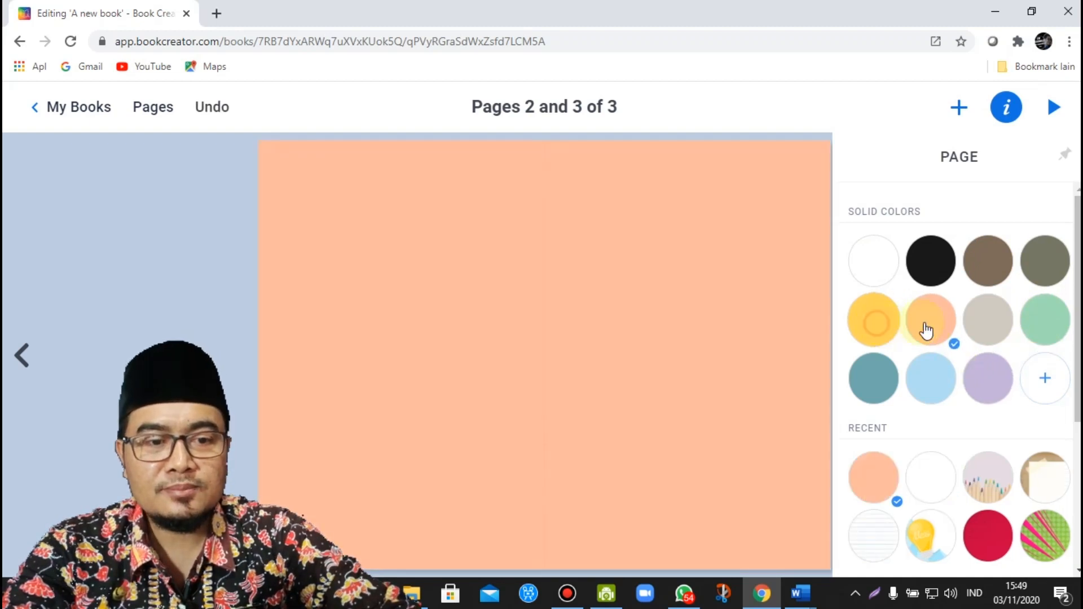
{"action": "left_click", "coordinate": [996, 316]}
{"action": "left_click", "coordinate": [1046, 322]}
{"action": "left_click", "coordinate": [987, 375]}
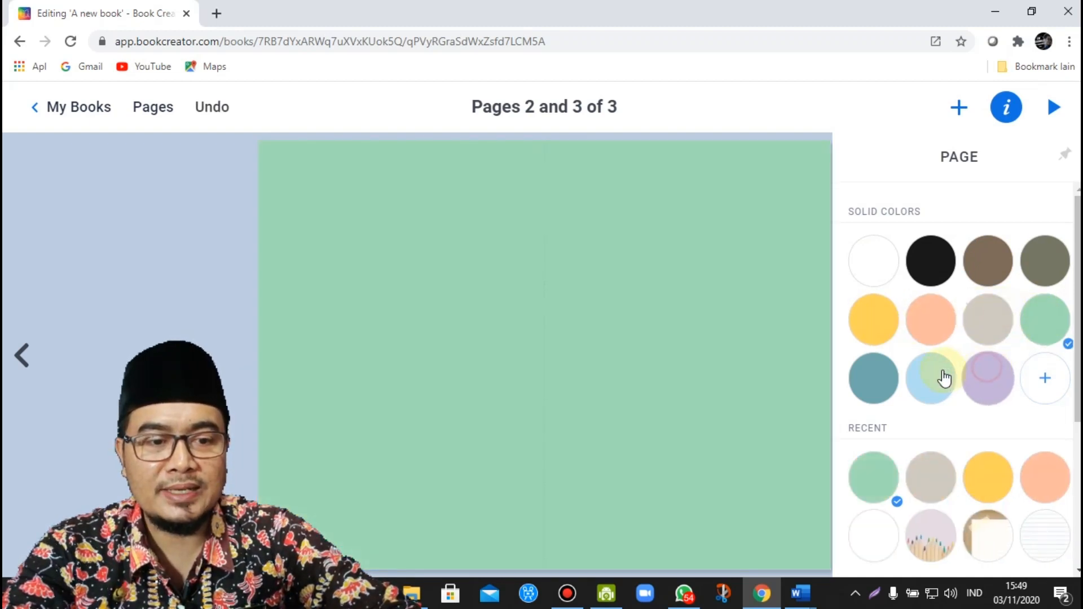
{"action": "left_click", "coordinate": [943, 374]}
{"action": "left_click", "coordinate": [878, 380]}
{"action": "left_click", "coordinate": [932, 378]}
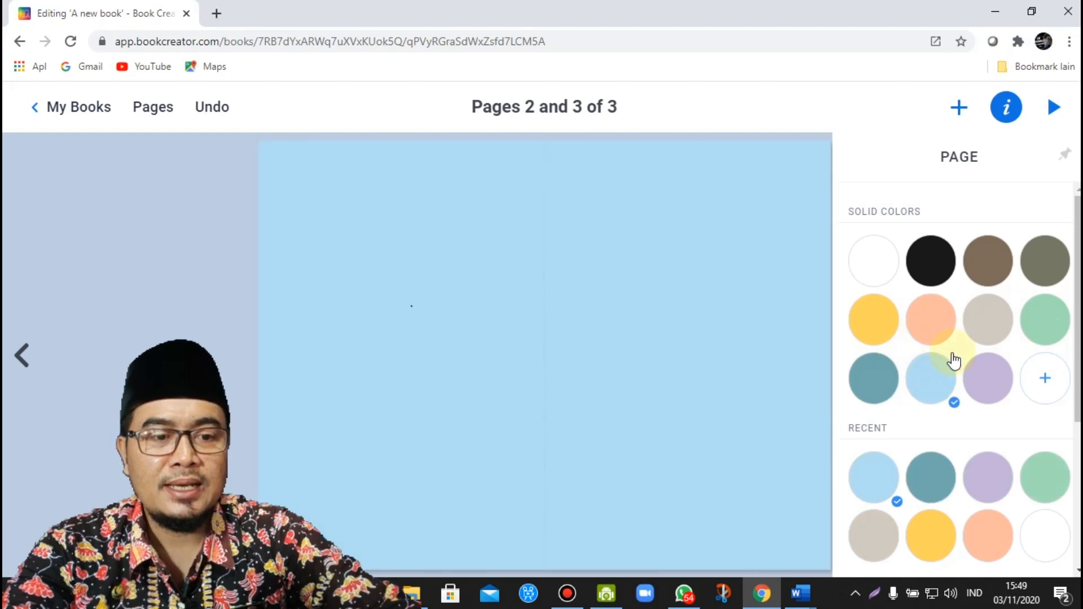
Try Comics backgrounds on the spread, including green with pink rays and the black-and-white starburst, ending on the yellow halftone
{"action": "scroll", "coordinate": [951, 358], "scroll_direction": "down", "scroll_amount": 5}
{"action": "left_click", "coordinate": [924, 373]}
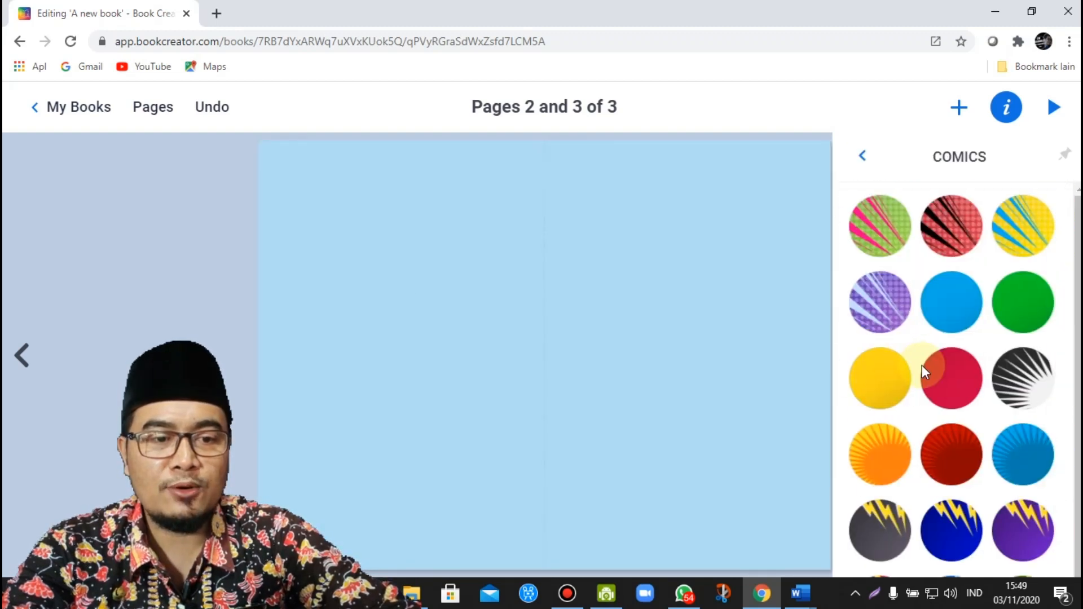
{"action": "left_click", "coordinate": [883, 243]}
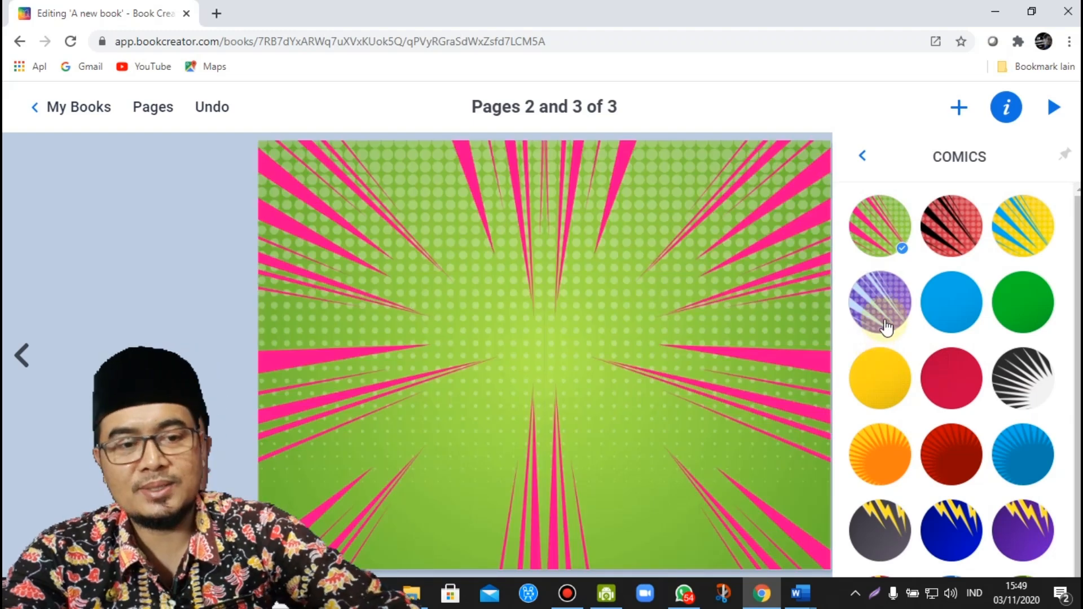
{"action": "left_click", "coordinate": [949, 307]}
{"action": "left_click", "coordinate": [1019, 377]}
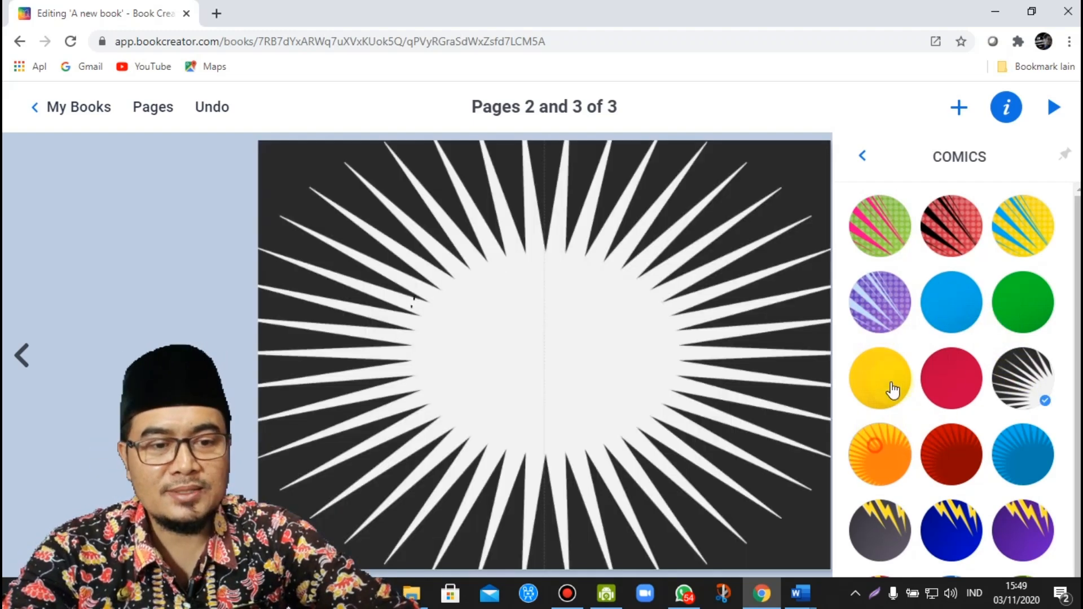
{"action": "left_click", "coordinate": [890, 383]}
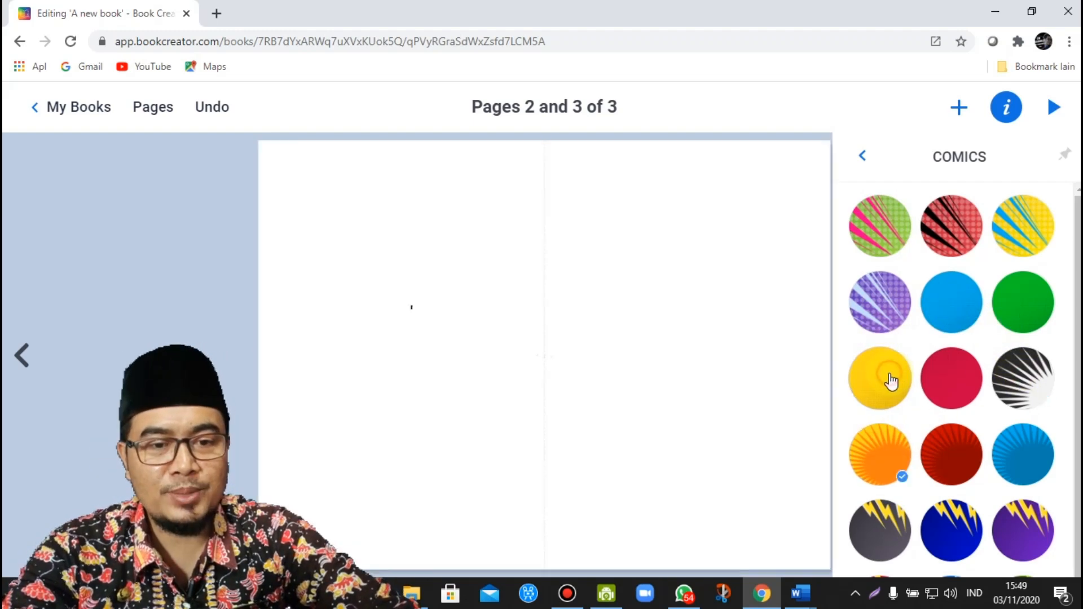
{"action": "scroll", "coordinate": [914, 355], "scroll_direction": "down", "scroll_amount": 5}
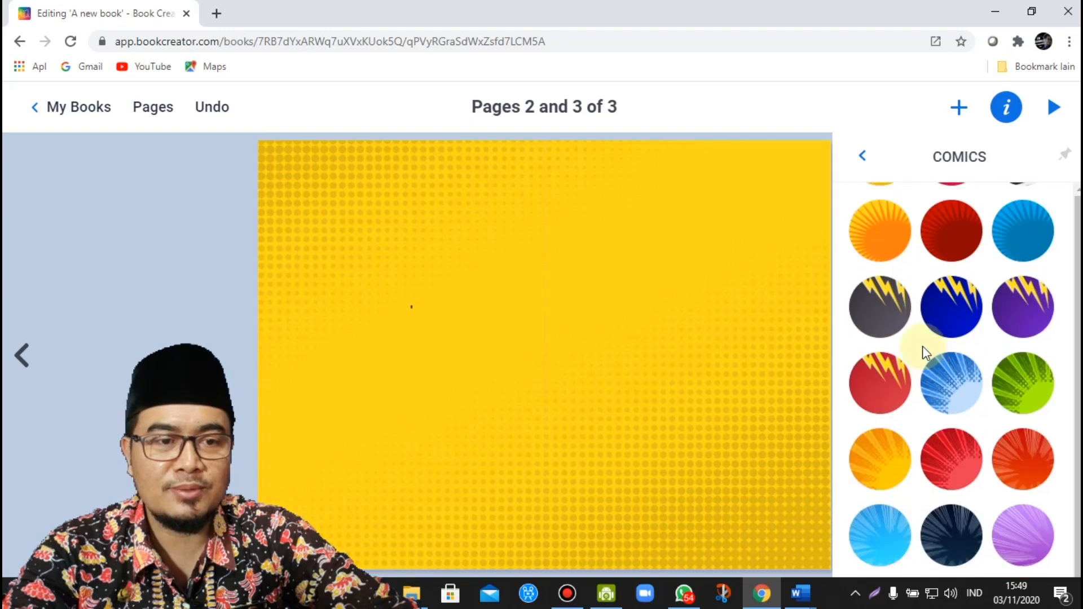
{"action": "scroll", "coordinate": [923, 347], "scroll_direction": "up", "scroll_amount": 5}
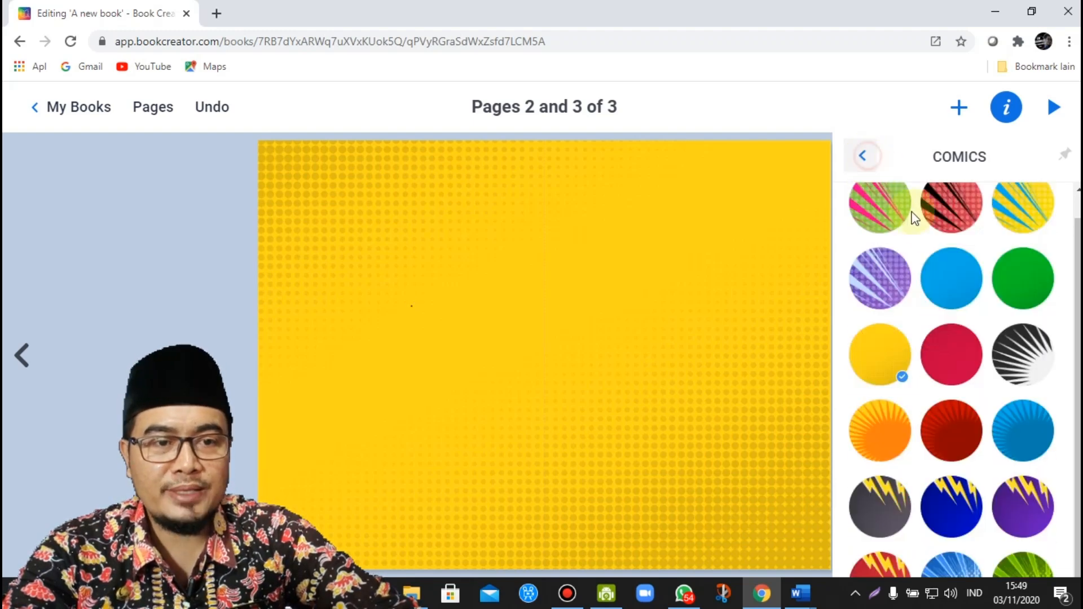
Try the Paper backgrounds on the spread, including grid, lined and graph paper, ending on the music staff
{"action": "left_click", "coordinate": [862, 157]}
{"action": "scroll", "coordinate": [950, 376], "scroll_direction": "down", "scroll_amount": 4}
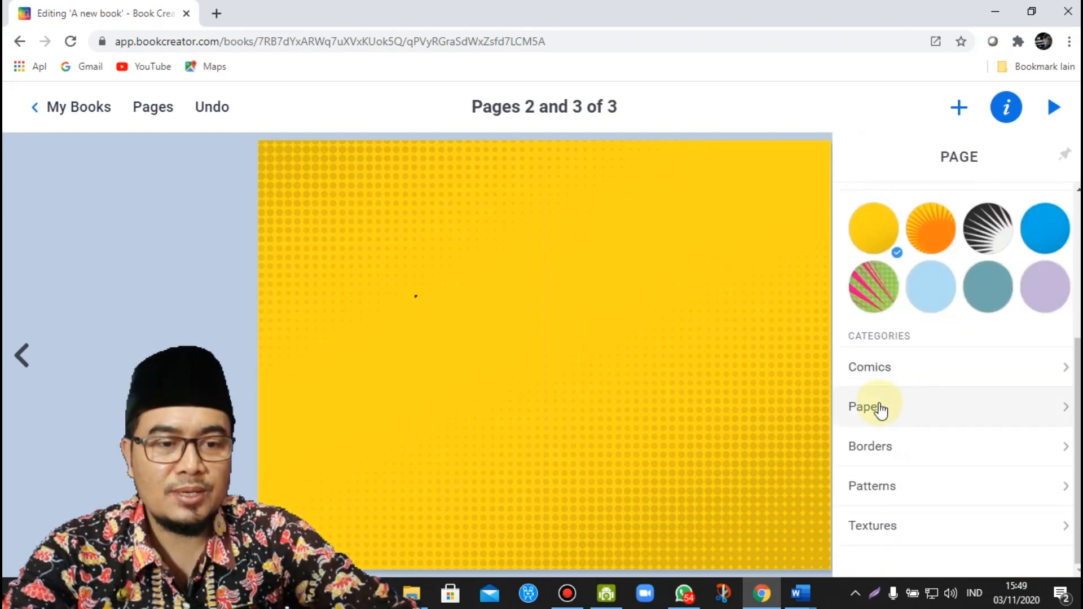
{"action": "left_click", "coordinate": [881, 411]}
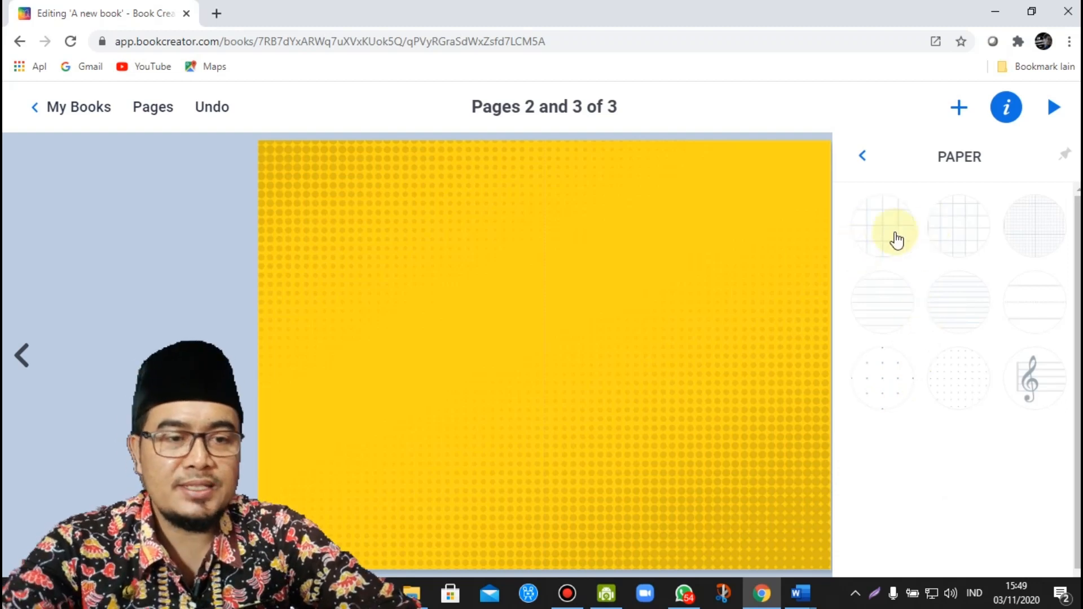
{"action": "left_click", "coordinate": [878, 231]}
{"action": "left_click", "coordinate": [958, 237]}
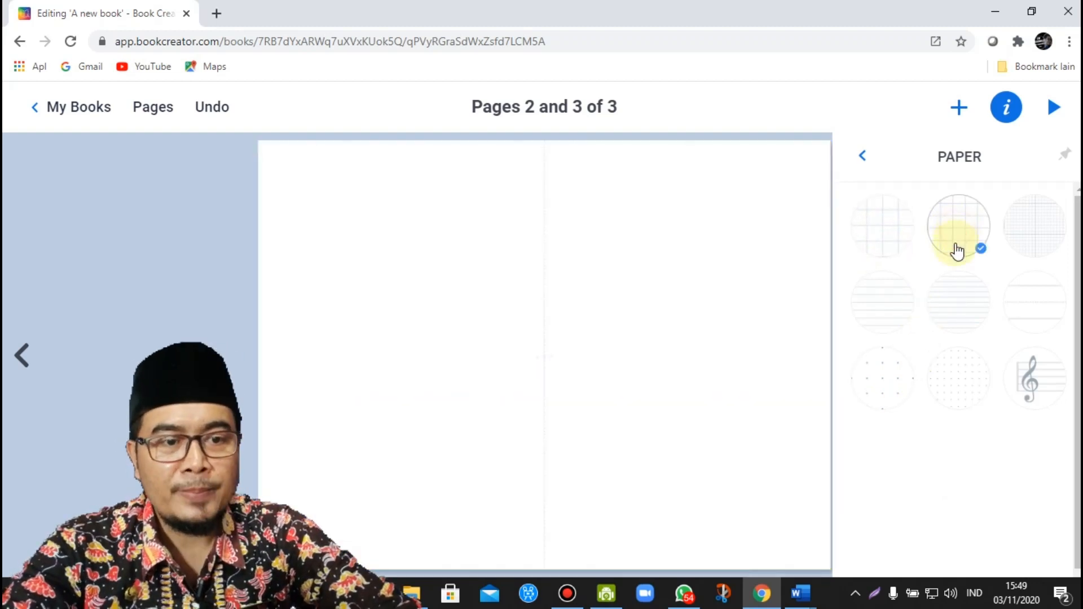
{"action": "left_click", "coordinate": [907, 309]}
{"action": "left_click", "coordinate": [972, 315]}
{"action": "left_click", "coordinate": [1030, 244]}
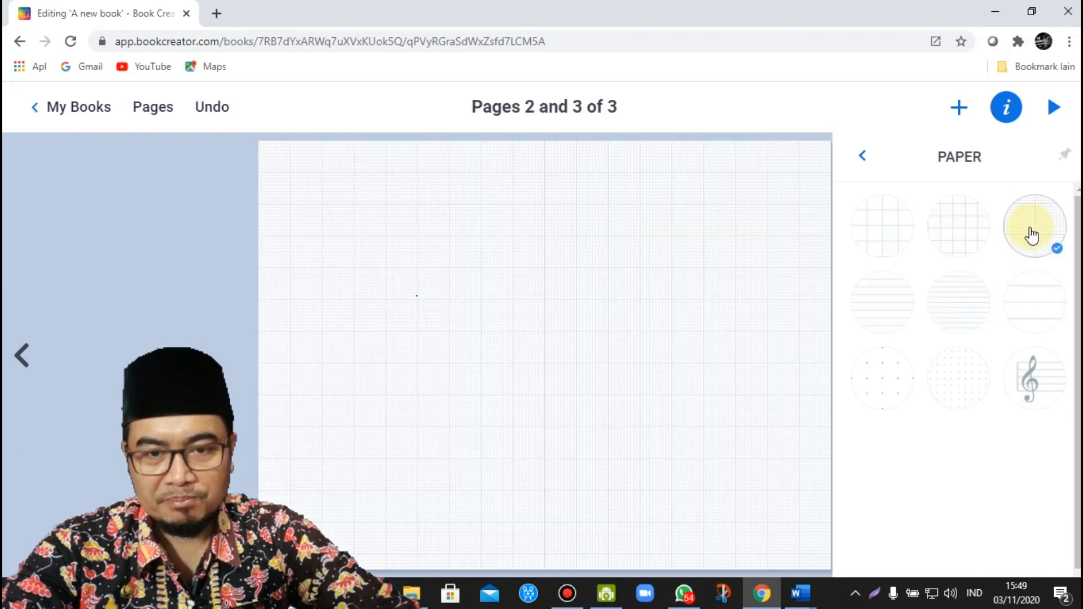
{"action": "left_click", "coordinate": [1032, 377]}
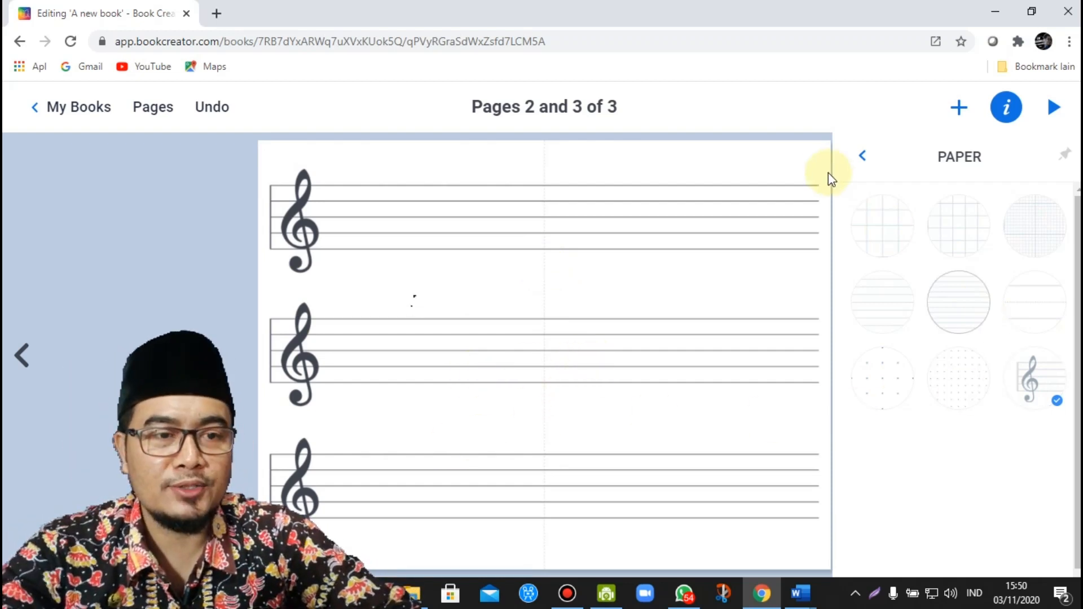
Try the Borders backgrounds on the spread, including pencils, bunting and coloured frames, ending on the brown frame with taped paper
{"action": "left_click", "coordinate": [861, 157]}
{"action": "scroll", "coordinate": [992, 361], "scroll_direction": "down", "scroll_amount": 3}
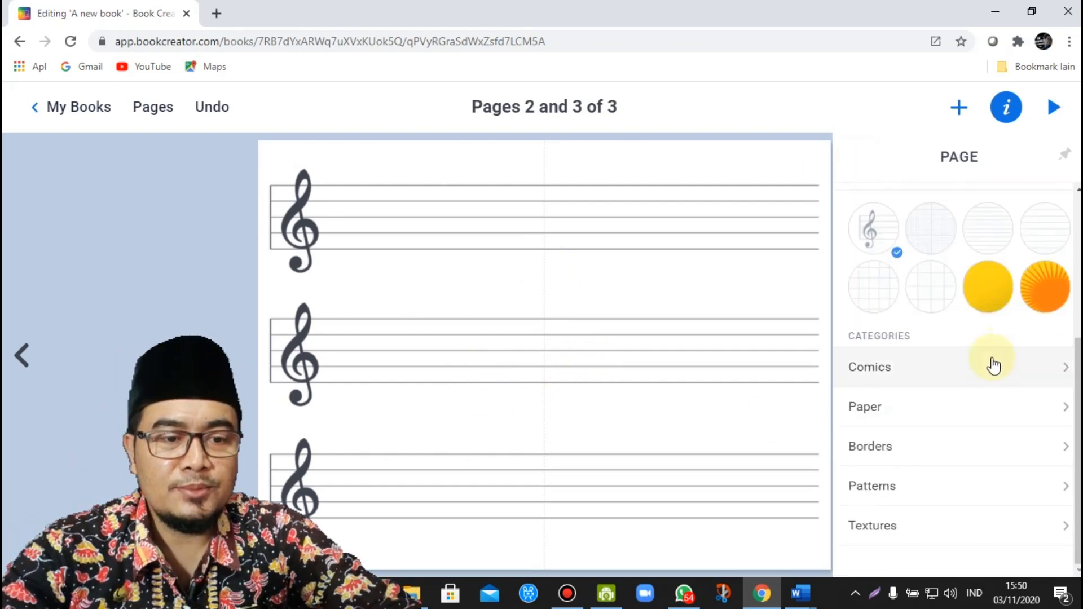
{"action": "left_click", "coordinate": [875, 447]}
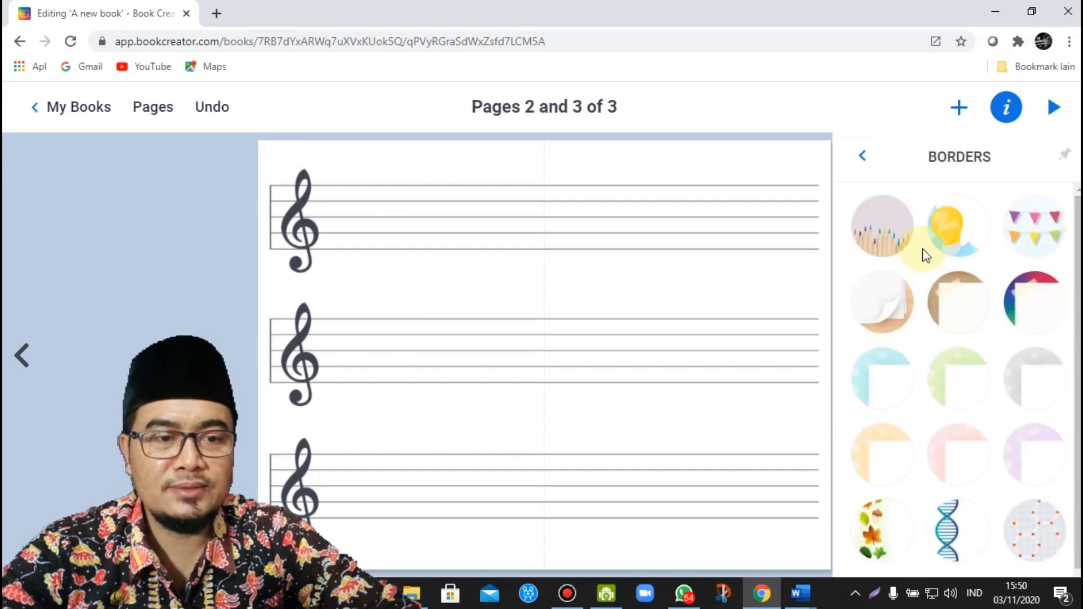
{"action": "left_click", "coordinate": [894, 234]}
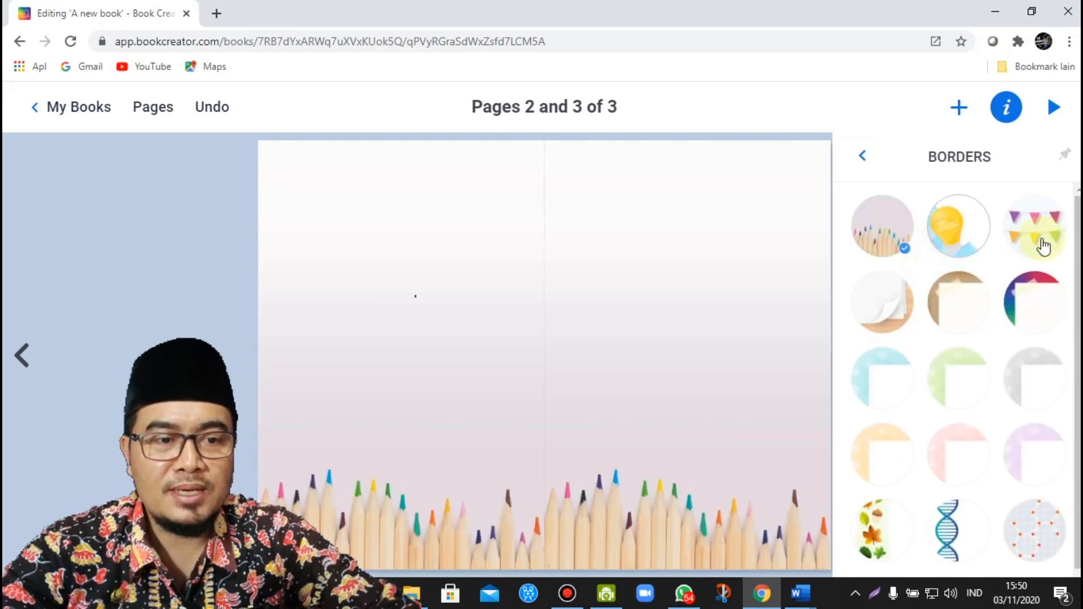
{"action": "left_click", "coordinate": [1043, 247]}
{"action": "left_click", "coordinate": [1047, 307]}
{"action": "left_click", "coordinate": [959, 307]}
{"action": "left_click", "coordinate": [898, 305]}
{"action": "left_click", "coordinate": [904, 382]}
{"action": "left_click", "coordinate": [967, 382]}
{"action": "left_click", "coordinate": [1038, 387]}
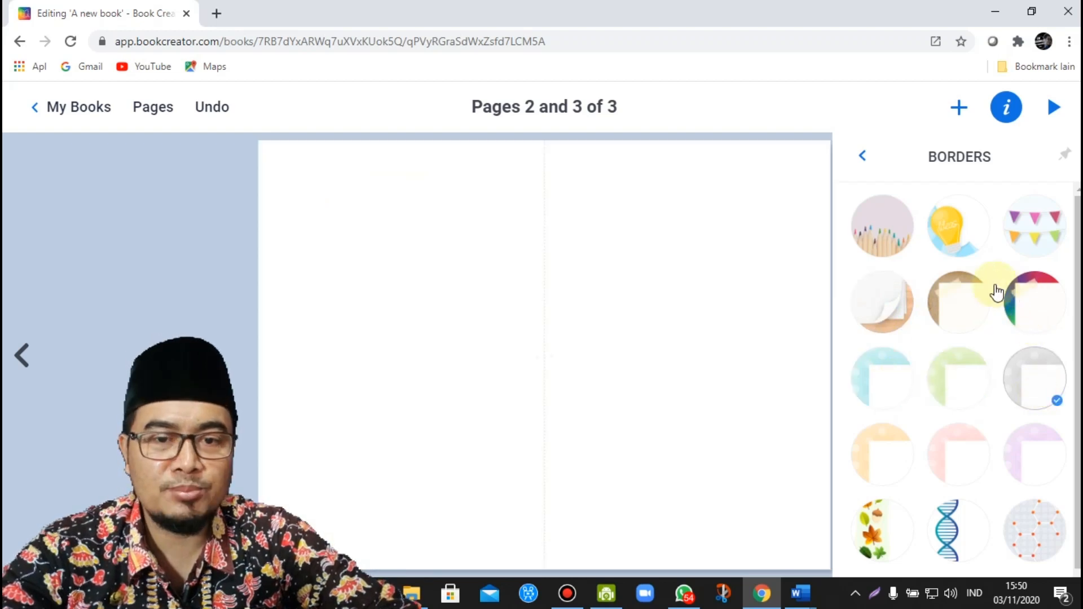
{"action": "left_click", "coordinate": [969, 295]}
{"action": "scroll", "coordinate": [954, 319], "scroll_direction": "down", "scroll_amount": 1}
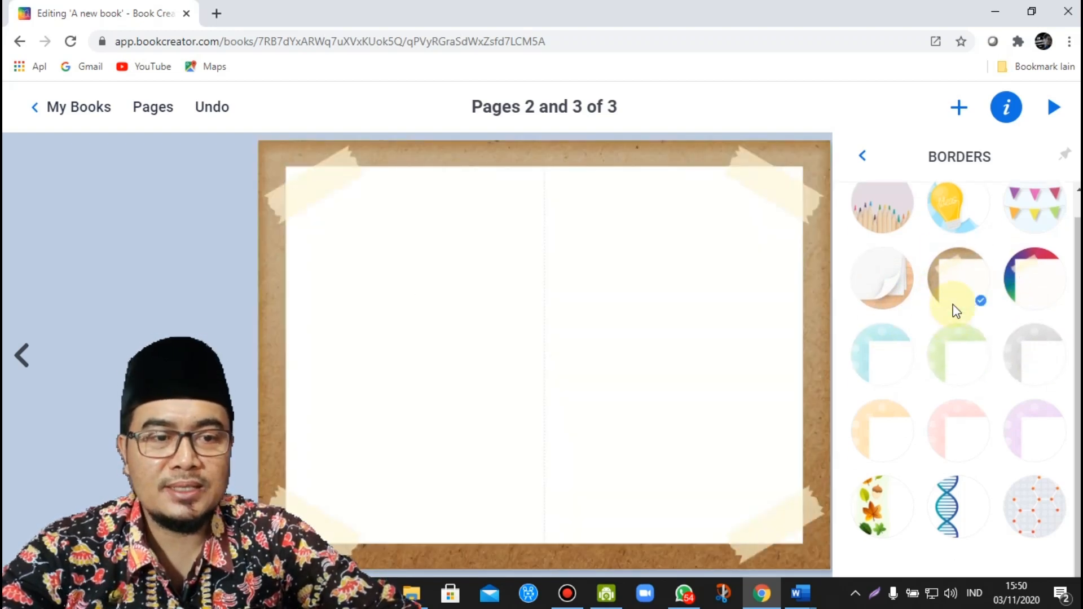
Try the blue and the pink polygon backgrounds from the Patterns category on the spread
{"action": "left_click", "coordinate": [862, 156]}
{"action": "scroll", "coordinate": [959, 430], "scroll_direction": "down", "scroll_amount": 4}
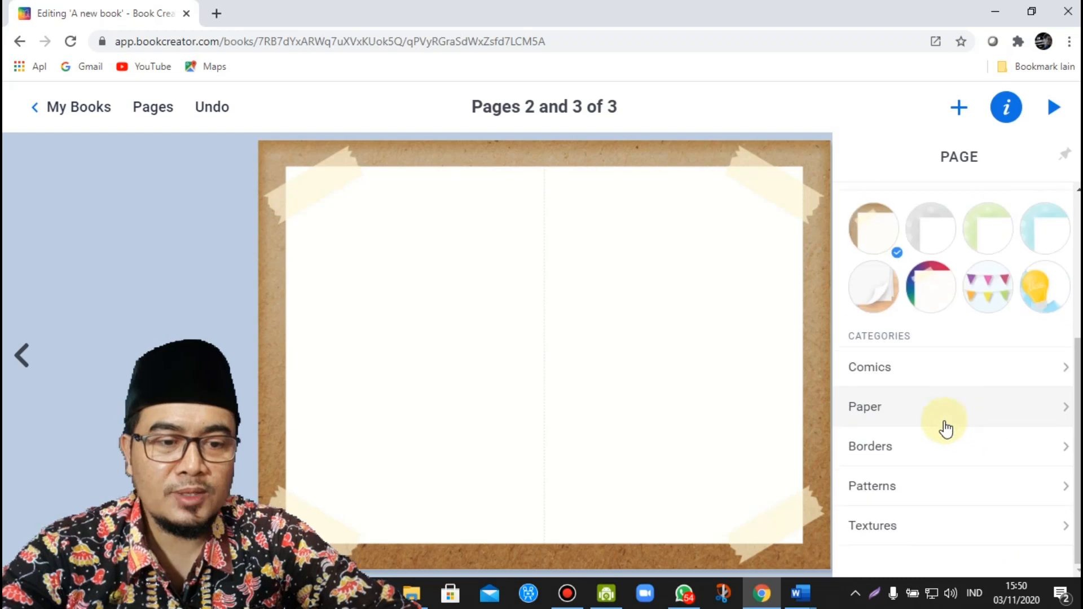
{"action": "left_click", "coordinate": [894, 489]}
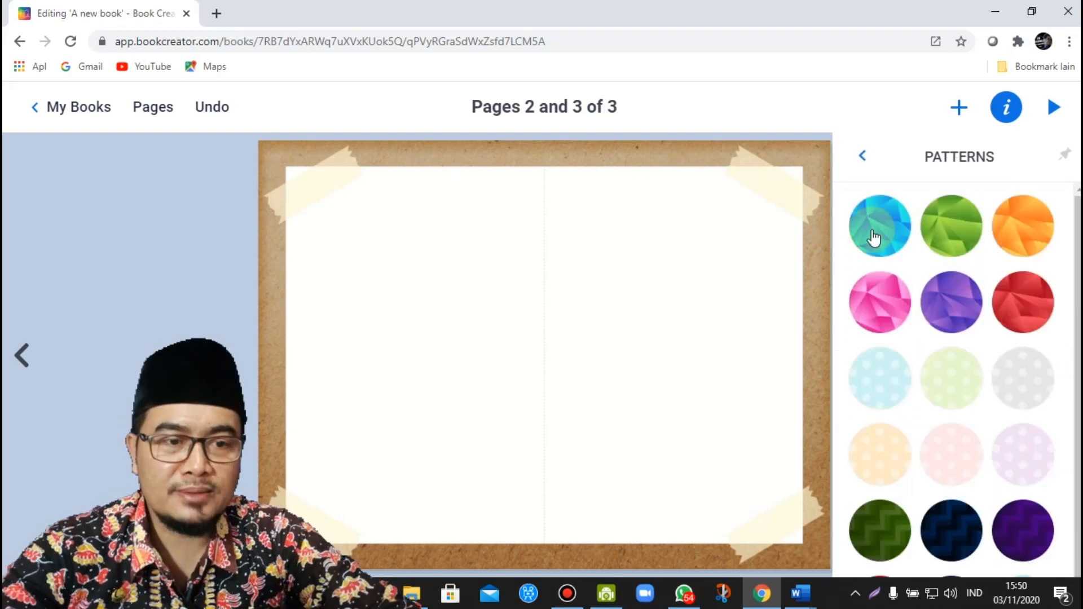
{"action": "left_click", "coordinate": [876, 223]}
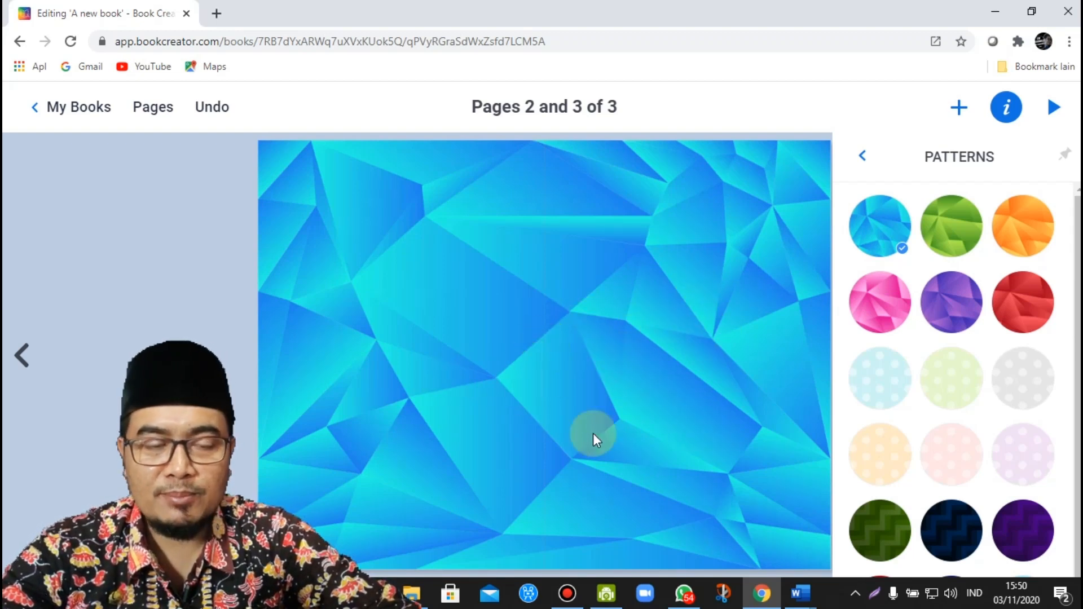
{"action": "left_click", "coordinate": [895, 300]}
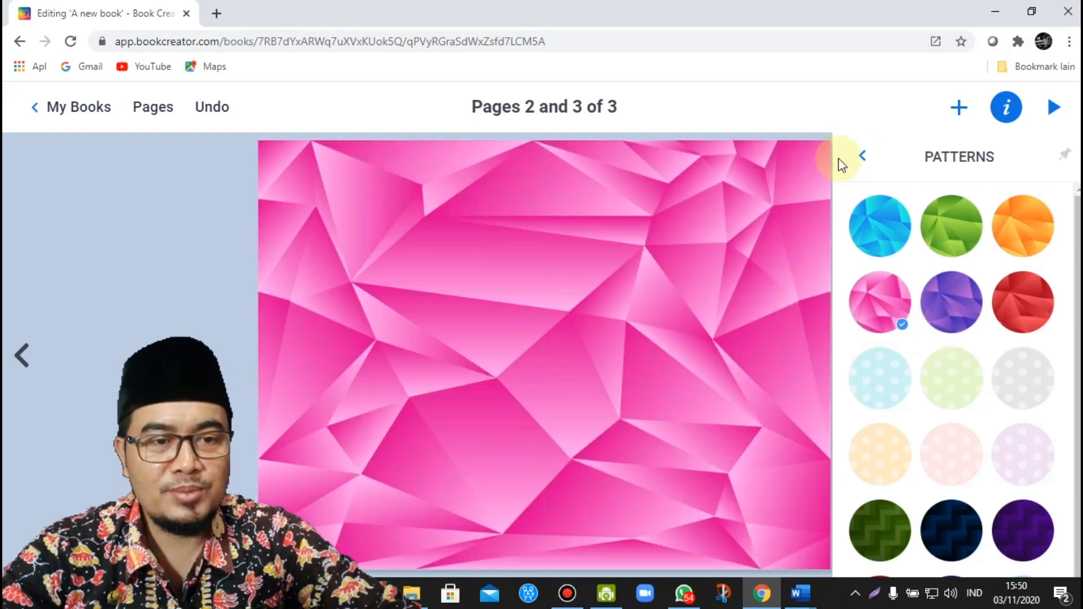
Try Textures backgrounds on the spread, including dark wood, white planks, marble and pastel, ending on the black chalkboard
{"action": "left_click", "coordinate": [865, 163]}
{"action": "scroll", "coordinate": [900, 314], "scroll_direction": "down", "scroll_amount": 5}
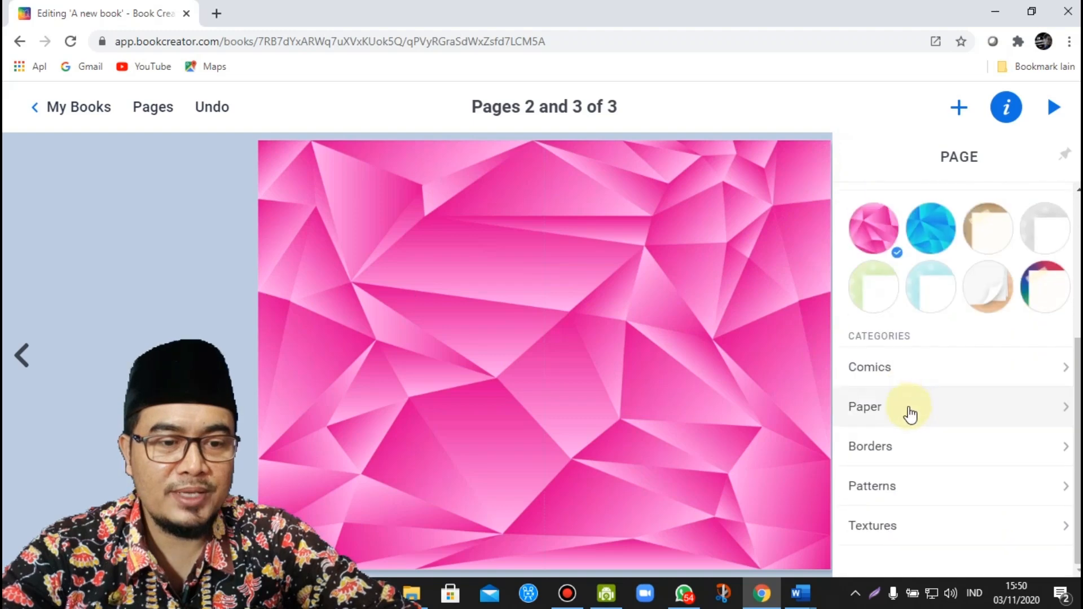
{"action": "left_click", "coordinate": [876, 522]}
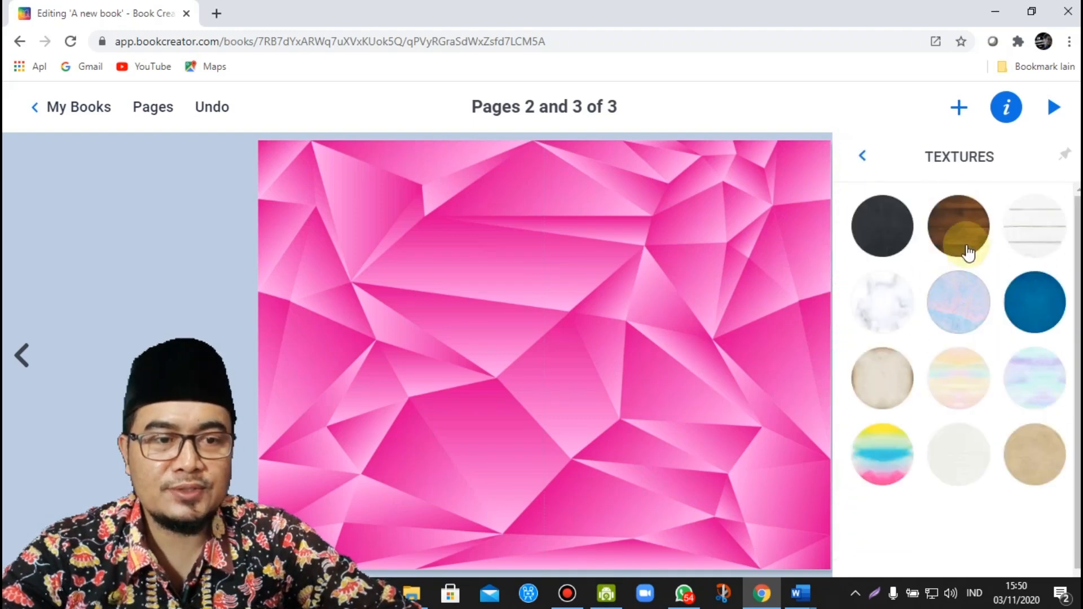
{"action": "left_click", "coordinate": [980, 224]}
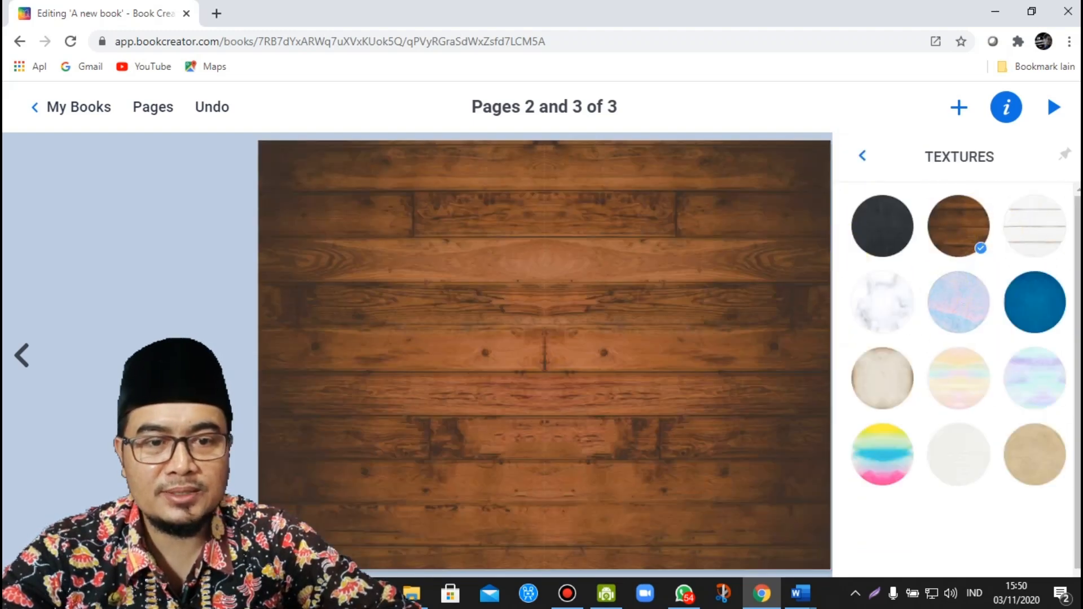
{"action": "left_click", "coordinate": [1036, 227]}
{"action": "left_click", "coordinate": [893, 298]}
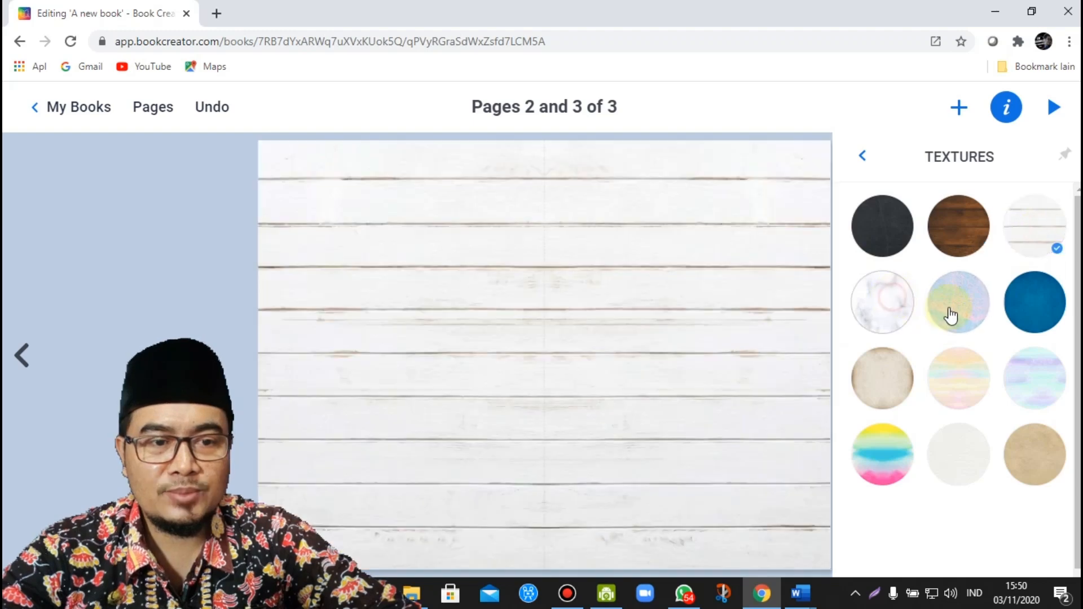
{"action": "left_click", "coordinate": [962, 316]}
{"action": "left_click", "coordinate": [961, 229]}
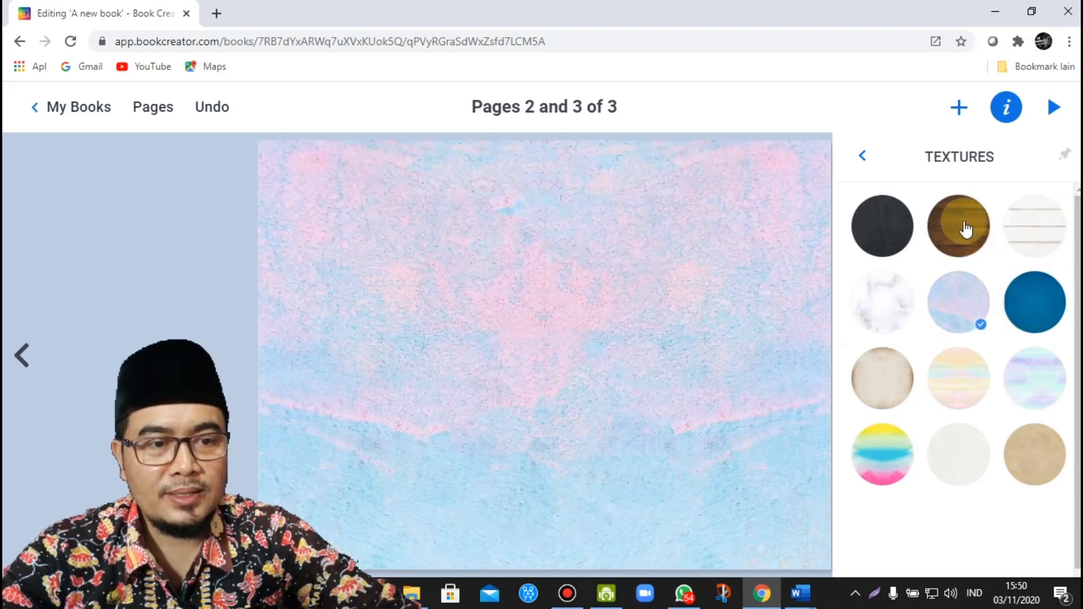
{"action": "left_click", "coordinate": [884, 237]}
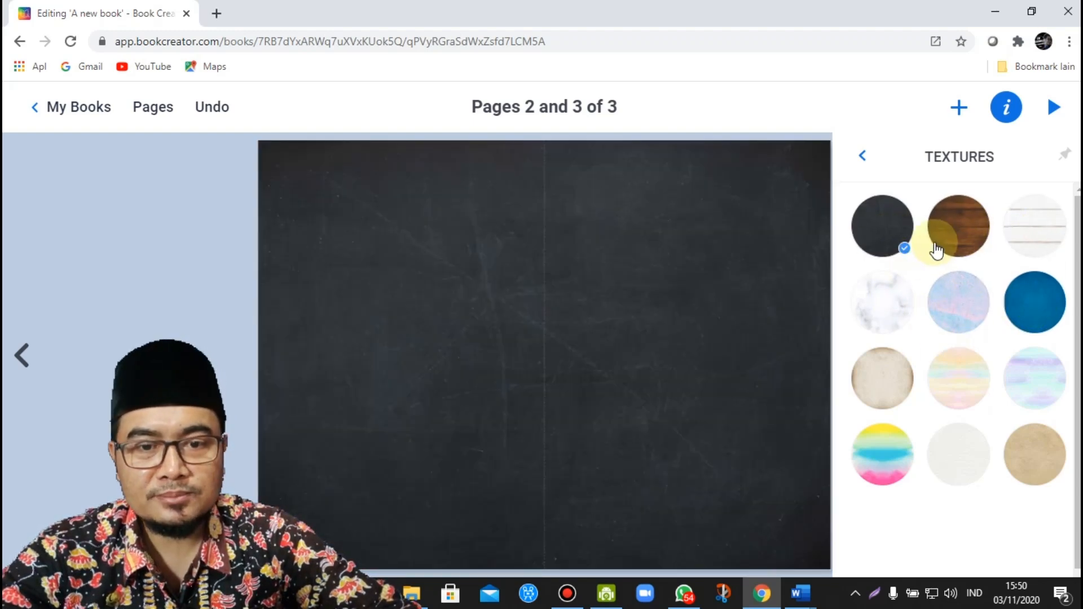
{"action": "scroll", "coordinate": [932, 429], "scroll_direction": "down", "scroll_amount": 1}
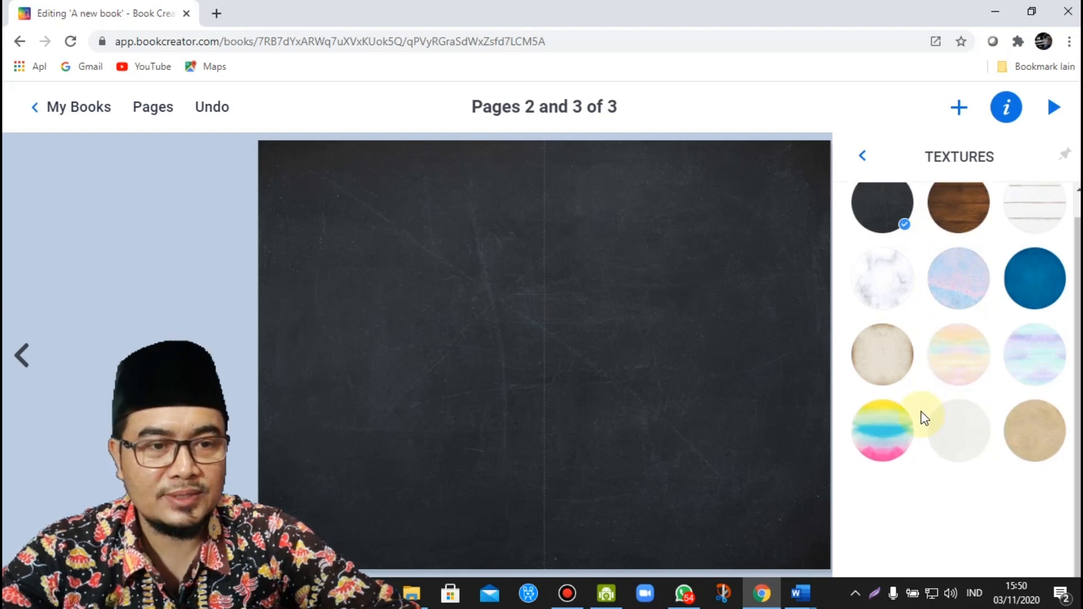
Apply the recently used brown border with taped paper corners as the background of pages 2 and 3
{"action": "left_click", "coordinate": [863, 158]}
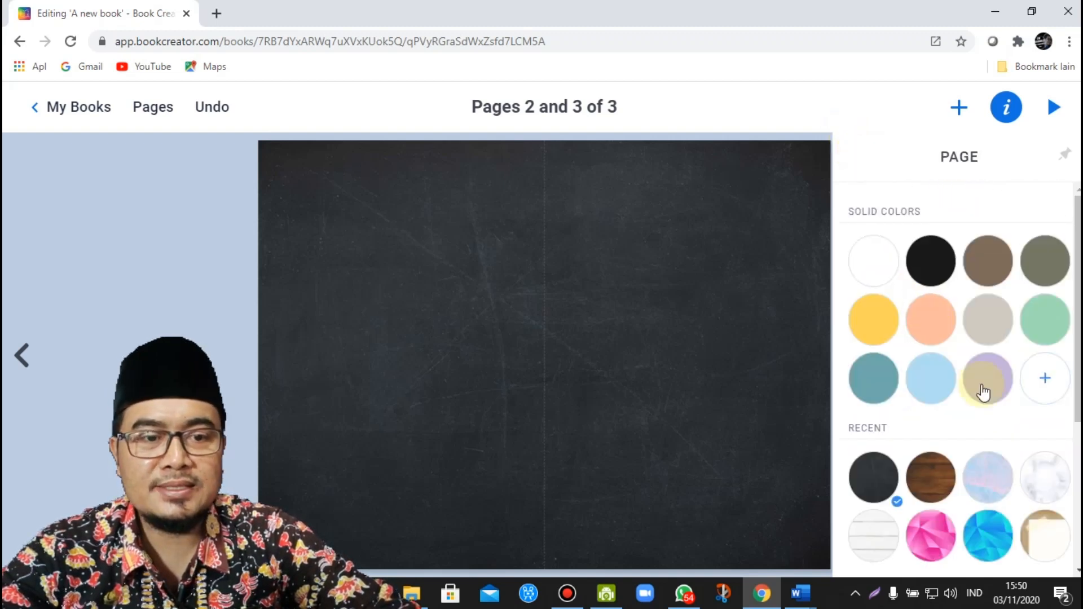
{"action": "scroll", "coordinate": [969, 399], "scroll_direction": "down", "scroll_amount": 4}
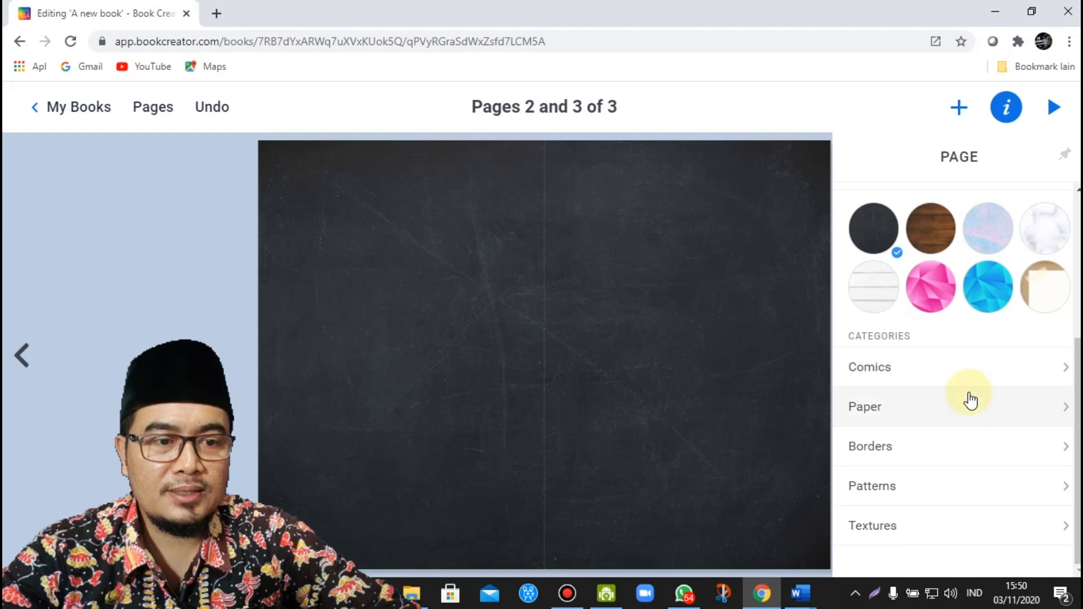
{"action": "left_click", "coordinate": [1046, 288]}
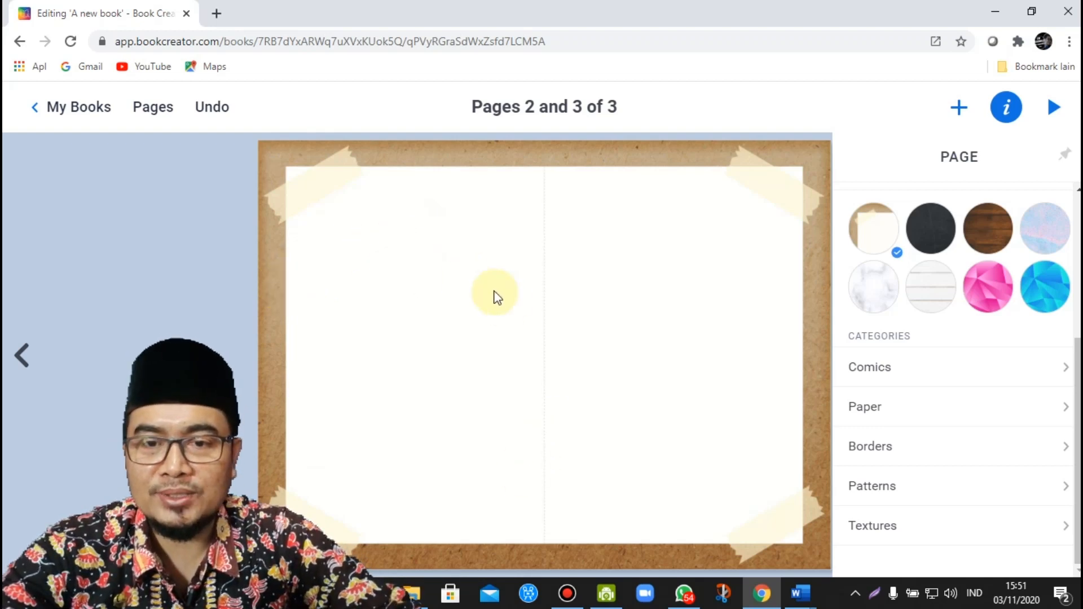
Switch to the Word document KATA PENGANTAR dan DAFTAR ISI and copy the whole foreword, from its heading to "Penulis"
{"action": "left_click", "coordinate": [798, 595]}
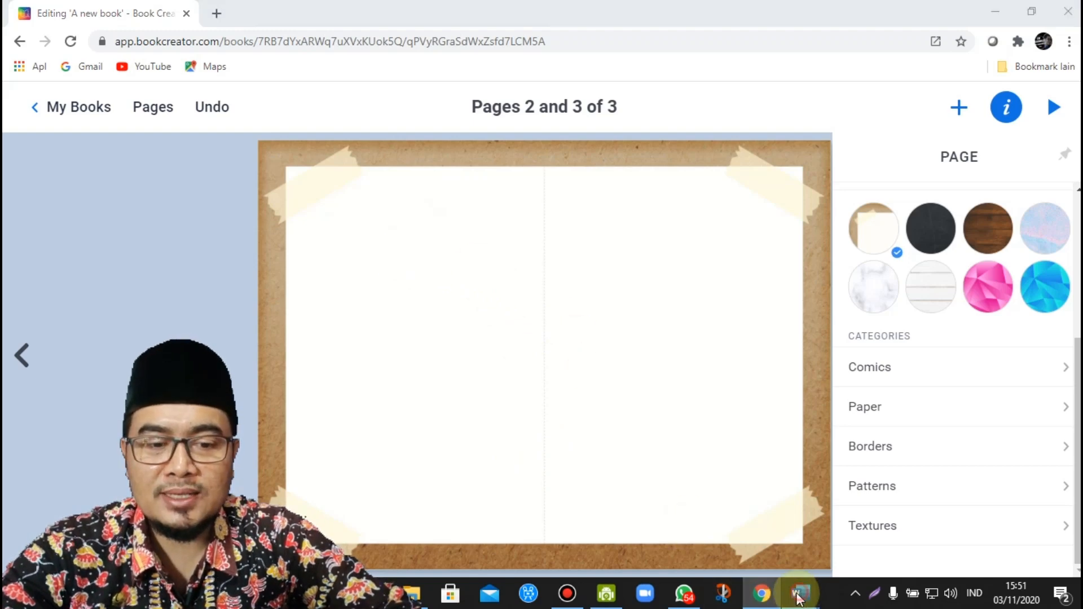
{"action": "left_click", "coordinate": [801, 528]}
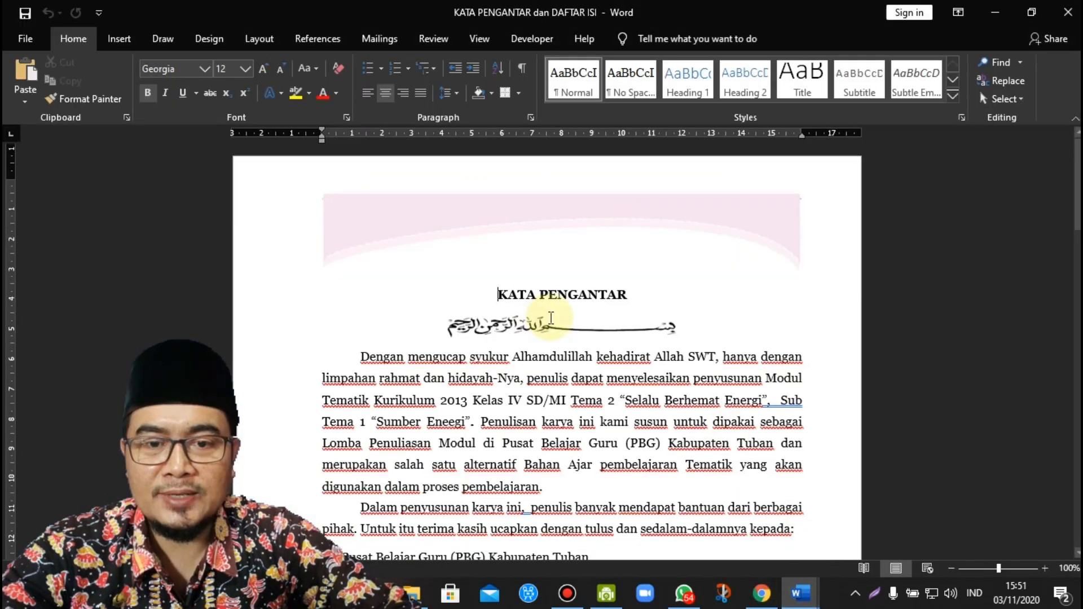
{"action": "scroll", "coordinate": [511, 265], "scroll_direction": "down", "scroll_amount": 1}
{"action": "mouse_move", "coordinate": [496, 259]}
{"action": "left_mouse_down"}
{"action": "mouse_move", "coordinate": [615, 382]}
{"action": "mouse_move", "coordinate": [739, 586]}
{"action": "mouse_move", "coordinate": [681, 337]}
{"action": "left_mouse_up"}
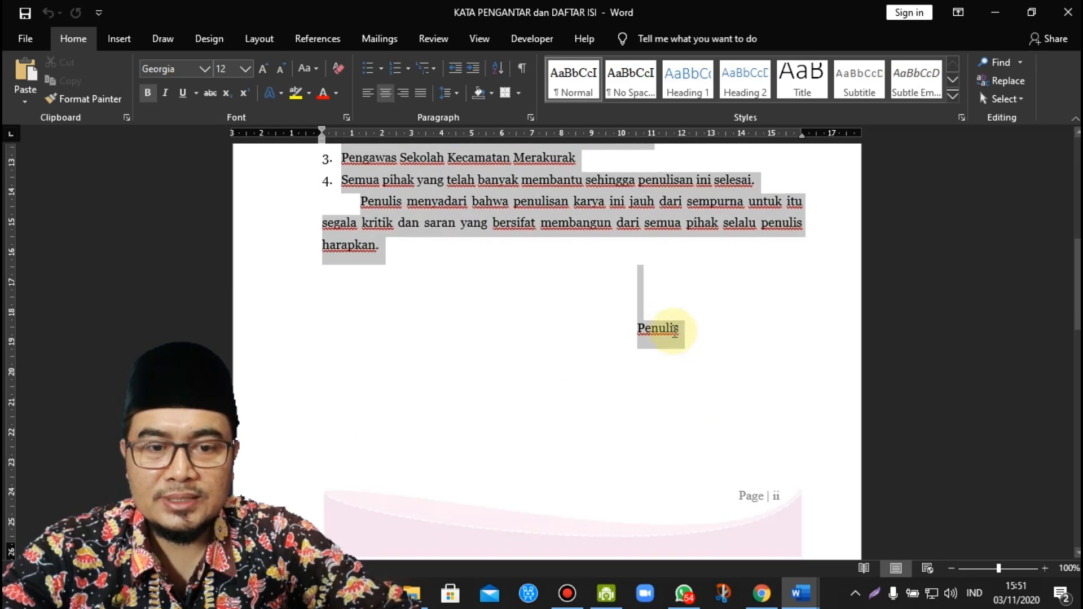
{"action": "right_click", "coordinate": [672, 329]}
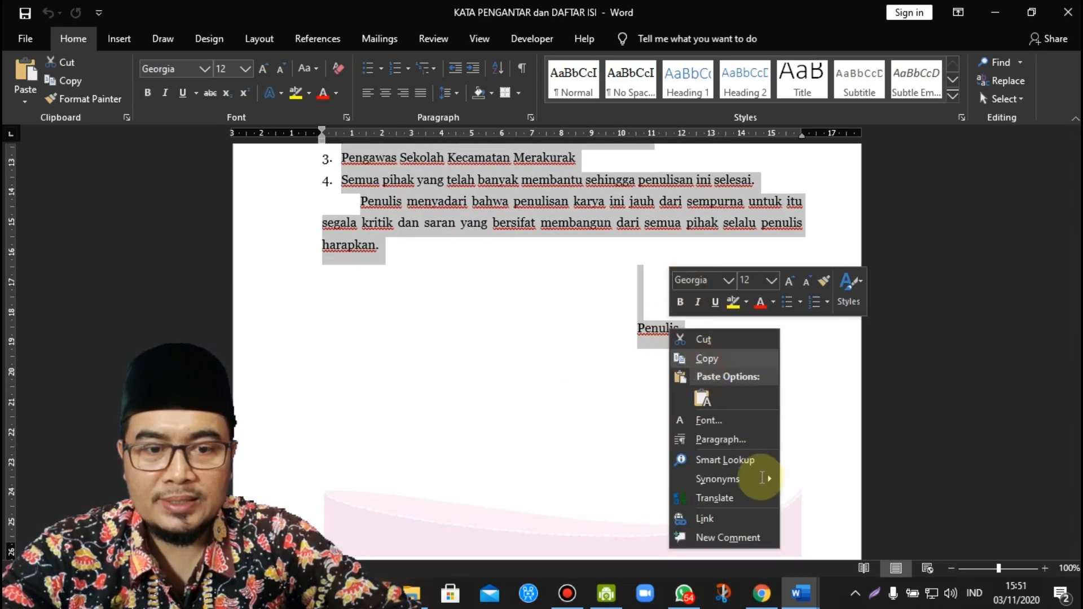
Switch back to Book Creator and paste the copied foreword into a new text entry for pages 2 and 3
{"action": "left_click", "coordinate": [762, 594]}
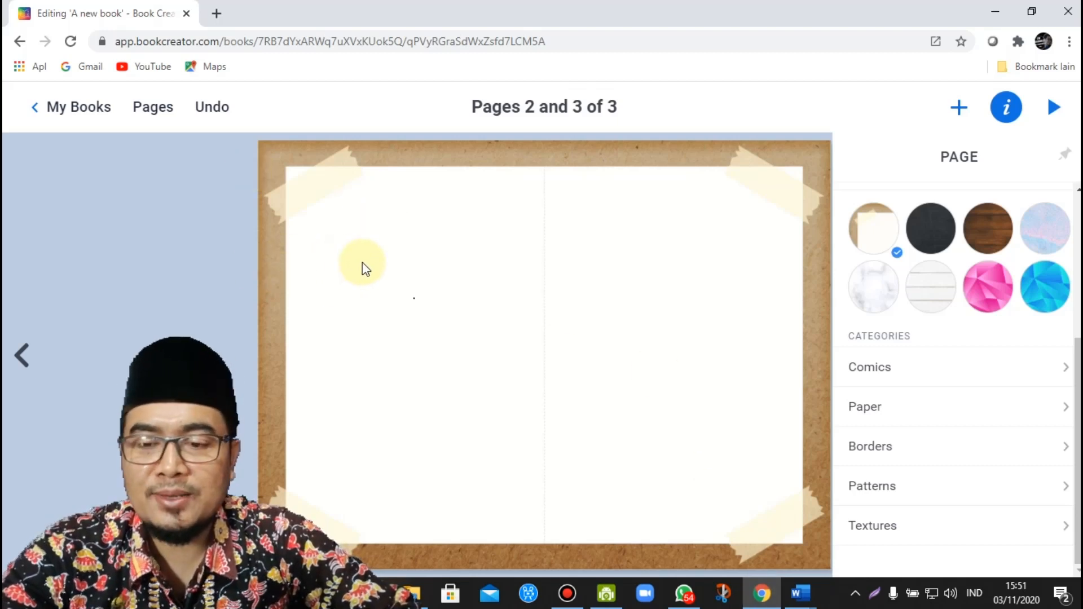
{"action": "left_click", "coordinate": [960, 107]}
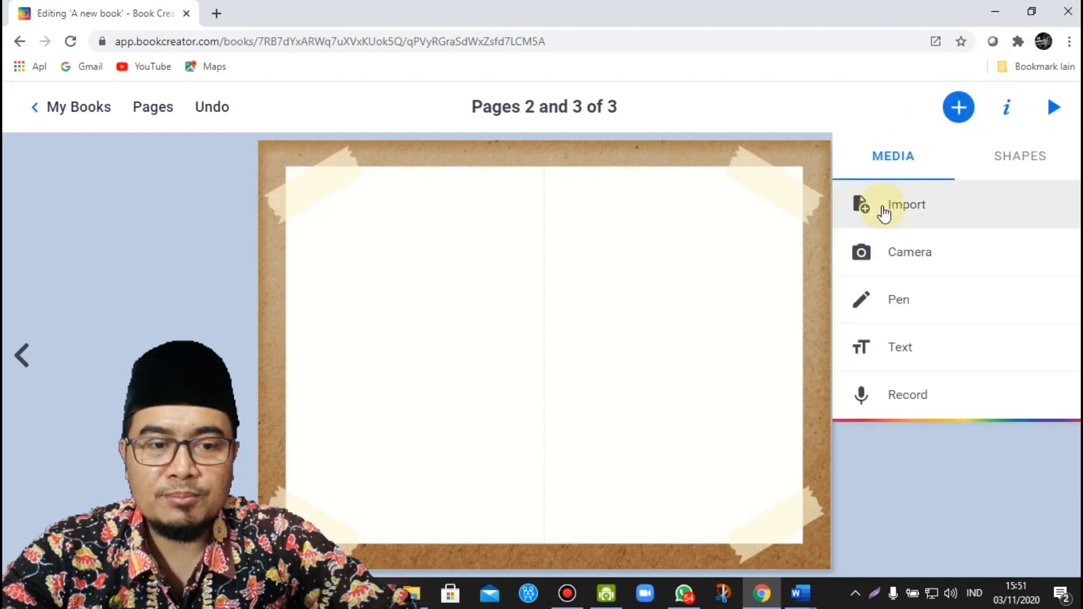
{"action": "left_click", "coordinate": [886, 351]}
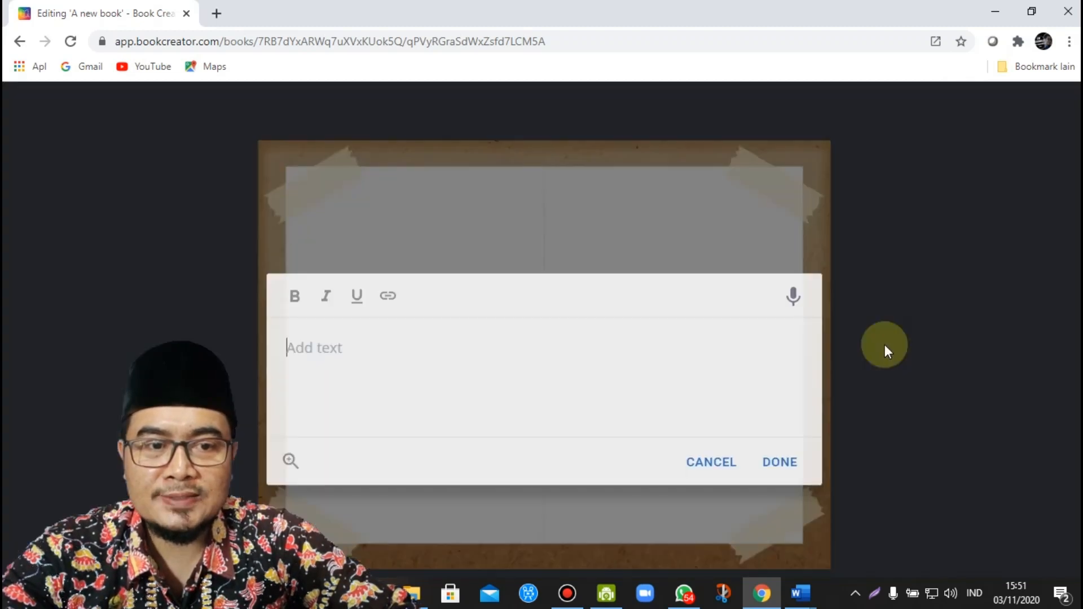
{"action": "left_click", "coordinate": [346, 301]}
{"action": "right_click", "coordinate": [345, 301]}
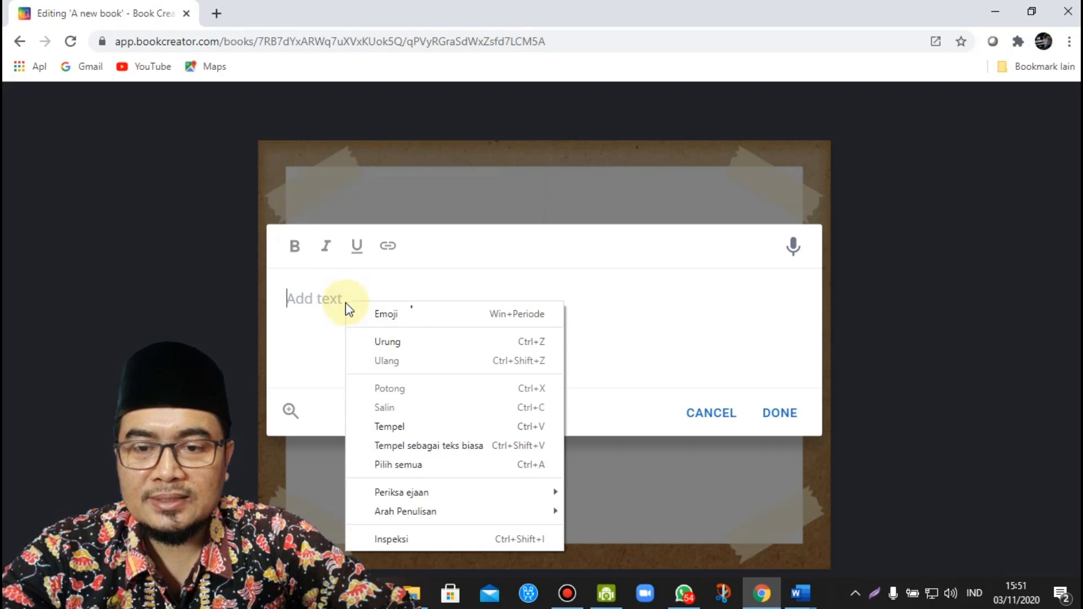
{"action": "left_click", "coordinate": [408, 430]}
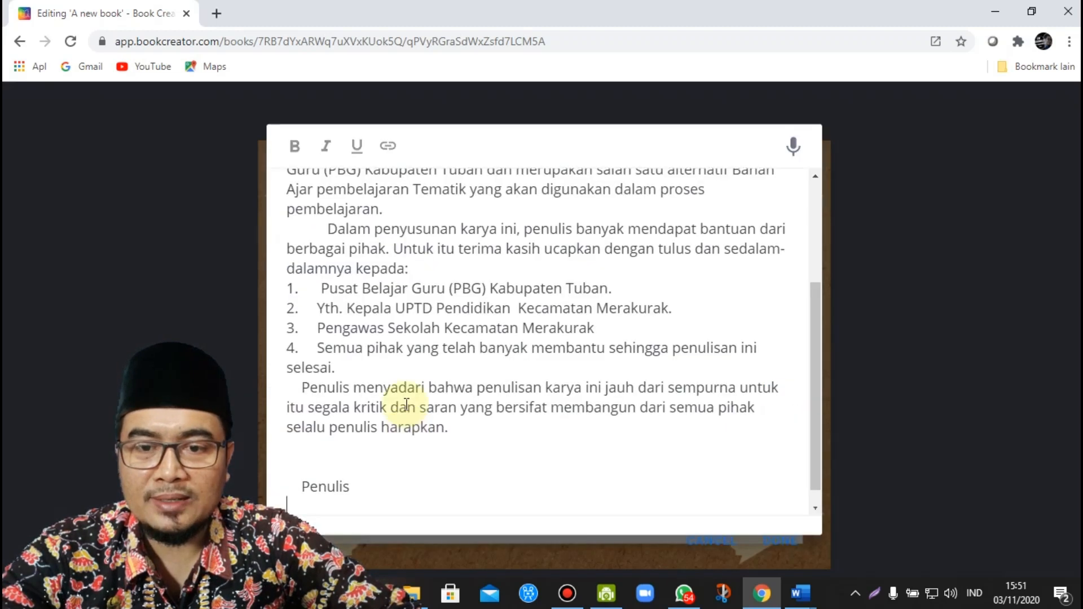
Delete the KATA PENGANTAR heading from the pasted text and place the remaining foreword on the spread
{"action": "scroll", "coordinate": [465, 230], "scroll_direction": "up", "scroll_amount": 10}
{"action": "left_click", "coordinate": [444, 209]}
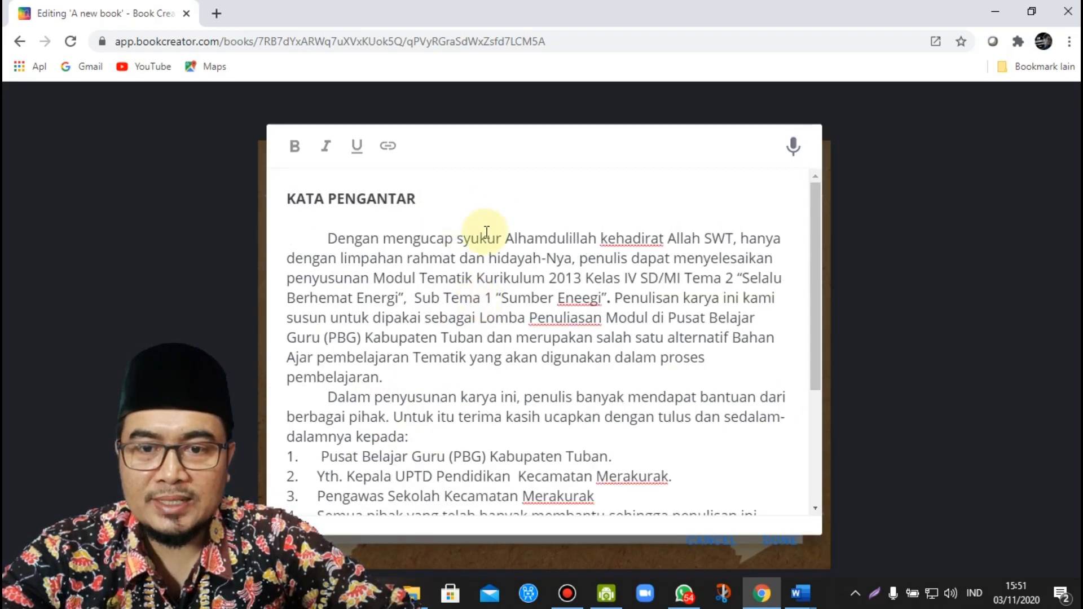
{"action": "key", "text": "BackSpace"}
{"action": "key", "text": "BackSpace"}
{"action": "key", "text": "BackSpace"}
{"action": "key", "text": "BackSpace"}
{"action": "key", "text": "BackSpace"}
{"action": "key", "text": "BackSpace"}
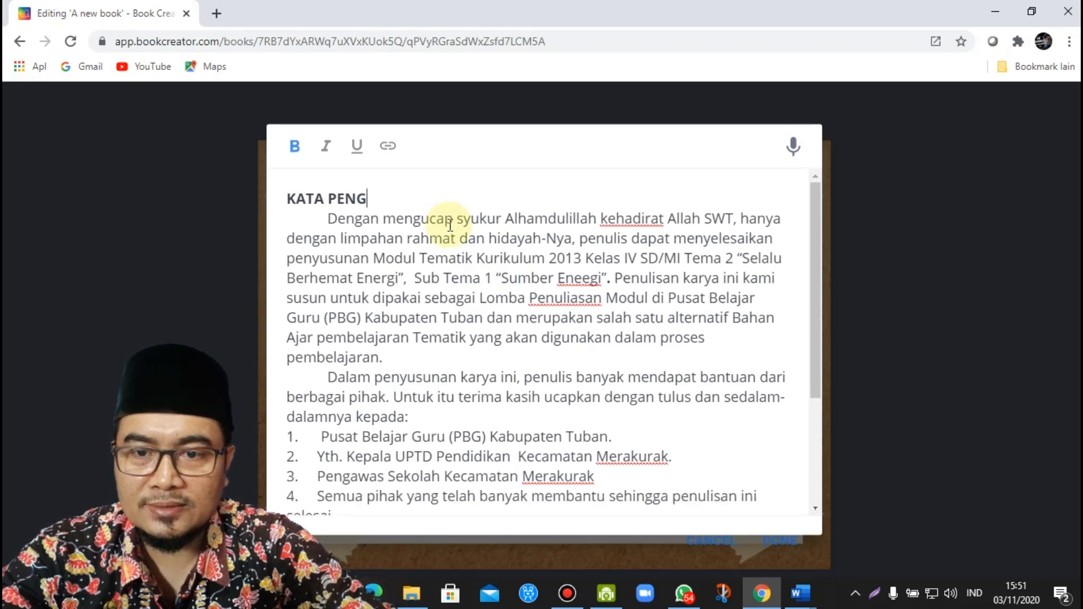
{"action": "key", "text": "BackSpace"}
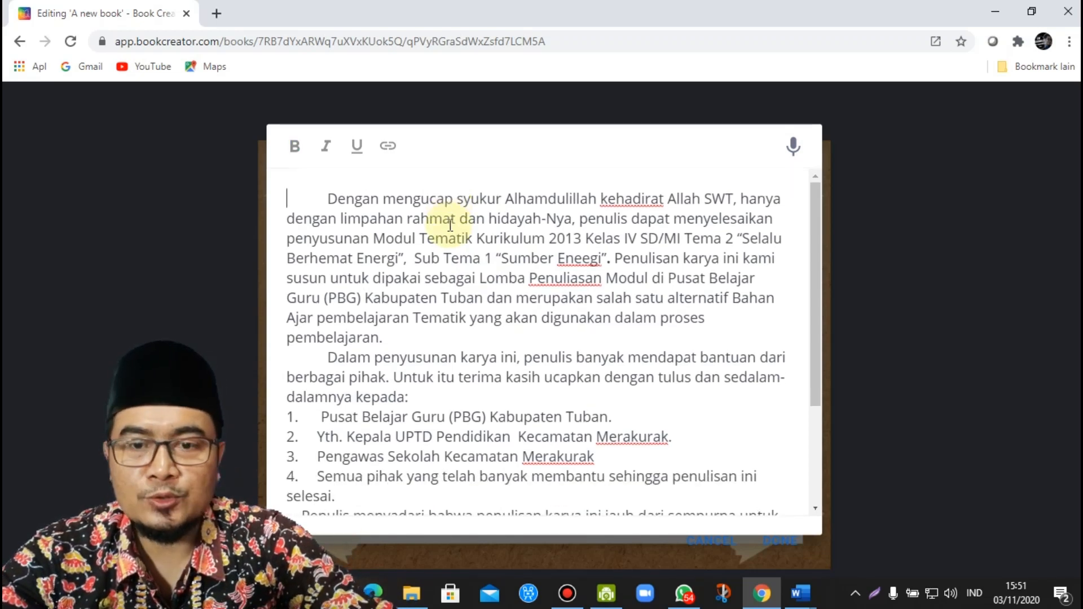
{"action": "scroll", "coordinate": [649, 372], "scroll_direction": "down", "scroll_amount": 3}
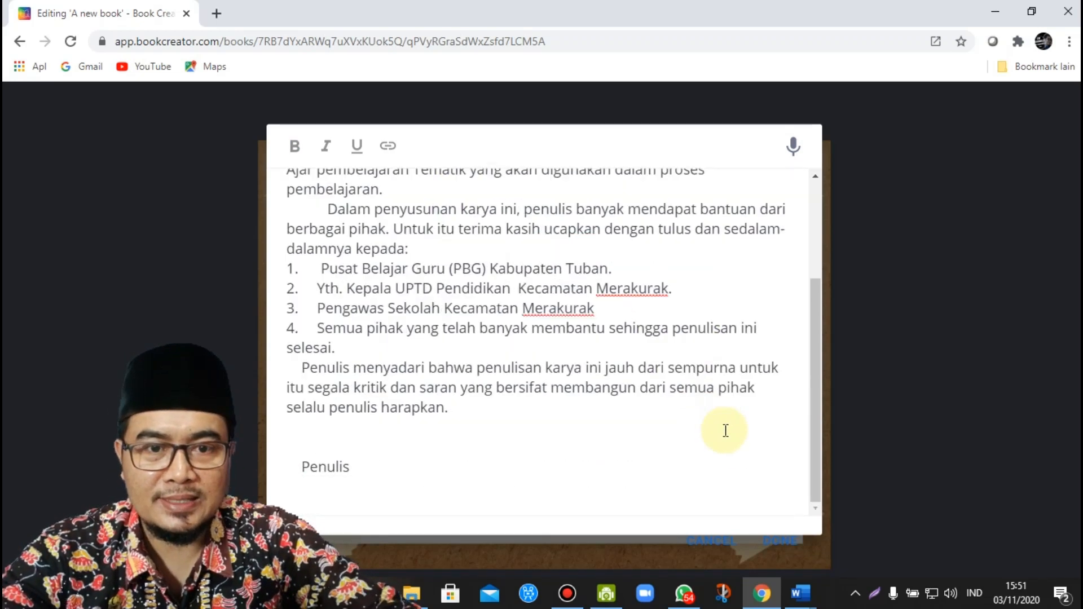
{"action": "left_click", "coordinate": [778, 542]}
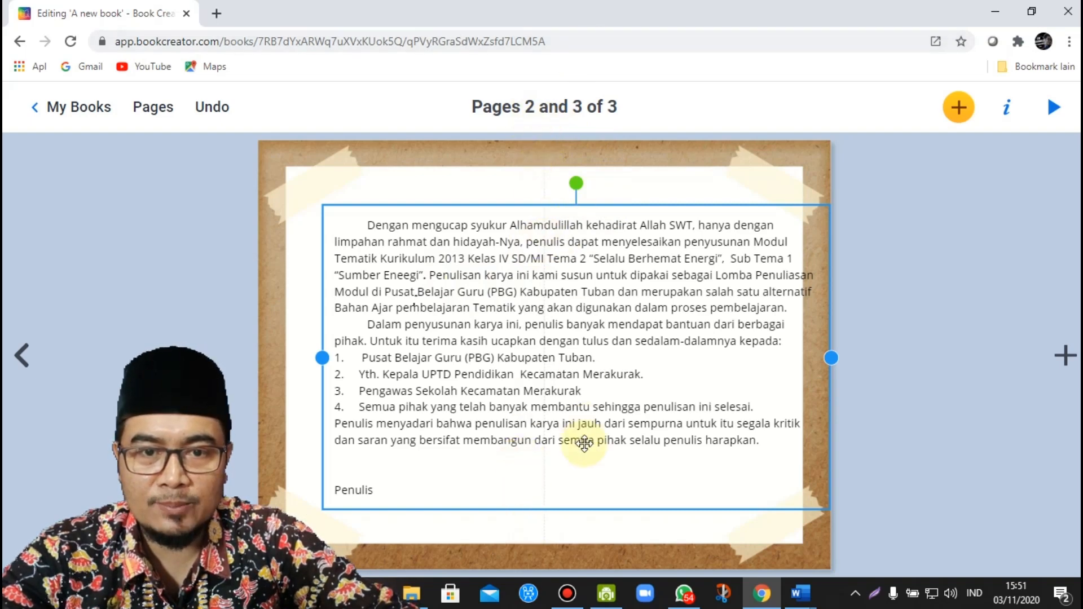
Resize and move the foreword text box so it starts at the paper's upper-left corner and spans the width of page 2
{"action": "left_click_drag", "start_coordinate": [819, 357], "coordinate": [547, 305]}
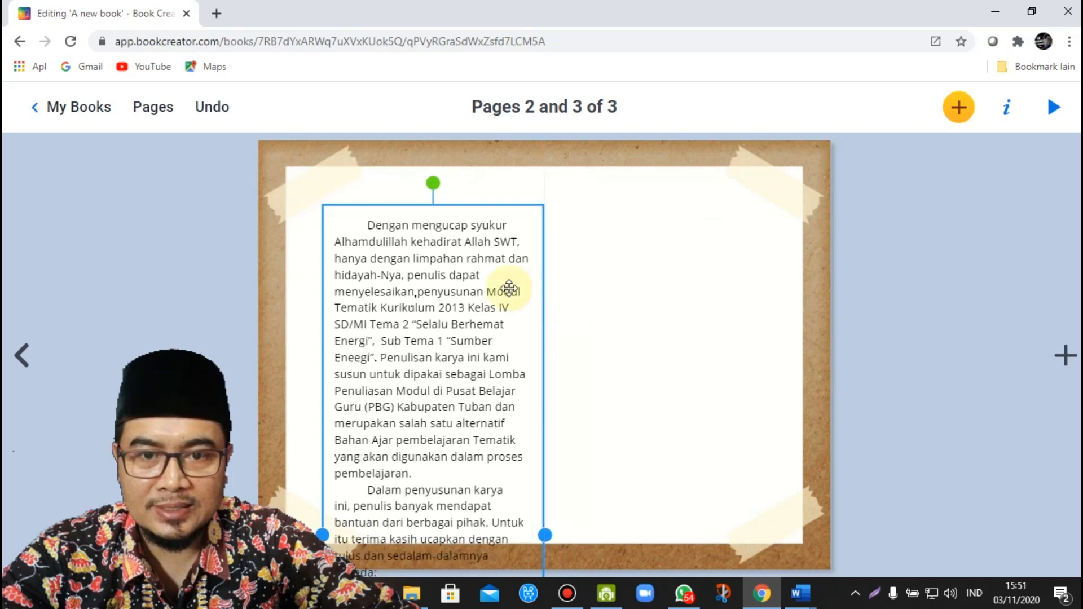
{"action": "left_click_drag", "start_coordinate": [421, 249], "coordinate": [384, 223]}
{"action": "left_click_drag", "start_coordinate": [408, 239], "coordinate": [419, 265]}
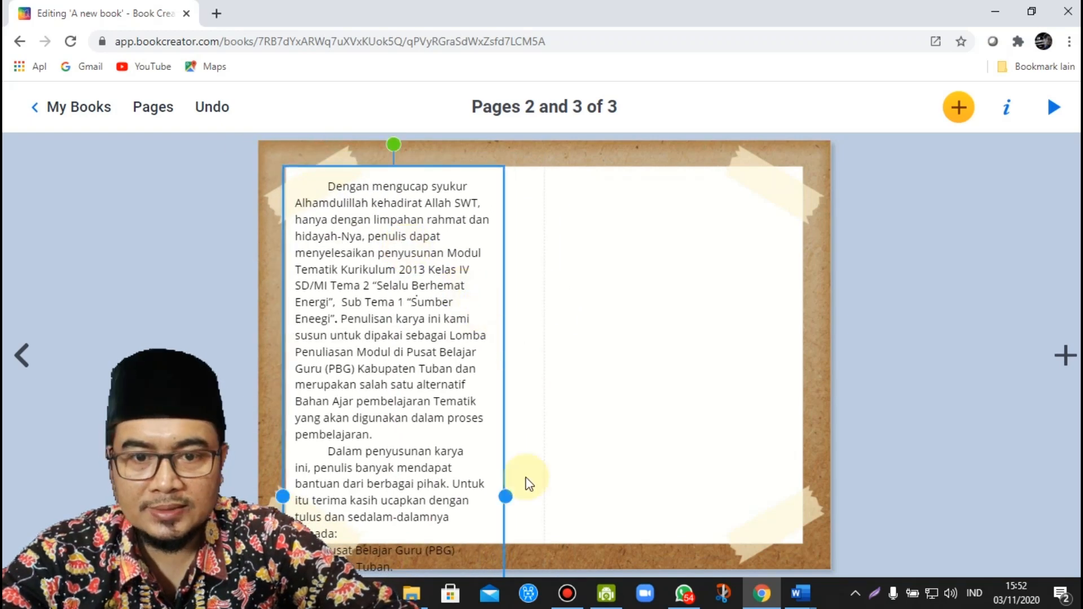
{"action": "left_click_drag", "start_coordinate": [510, 500], "coordinate": [544, 501]}
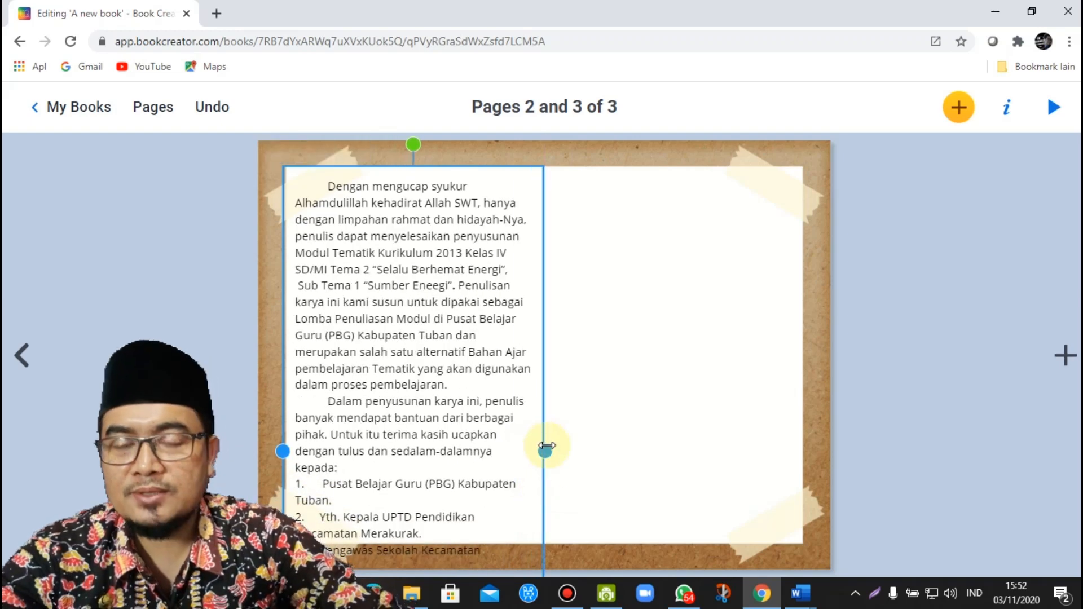
Format the foreword text with font size 16 and justified alignment
{"action": "right_click", "coordinate": [427, 286]}
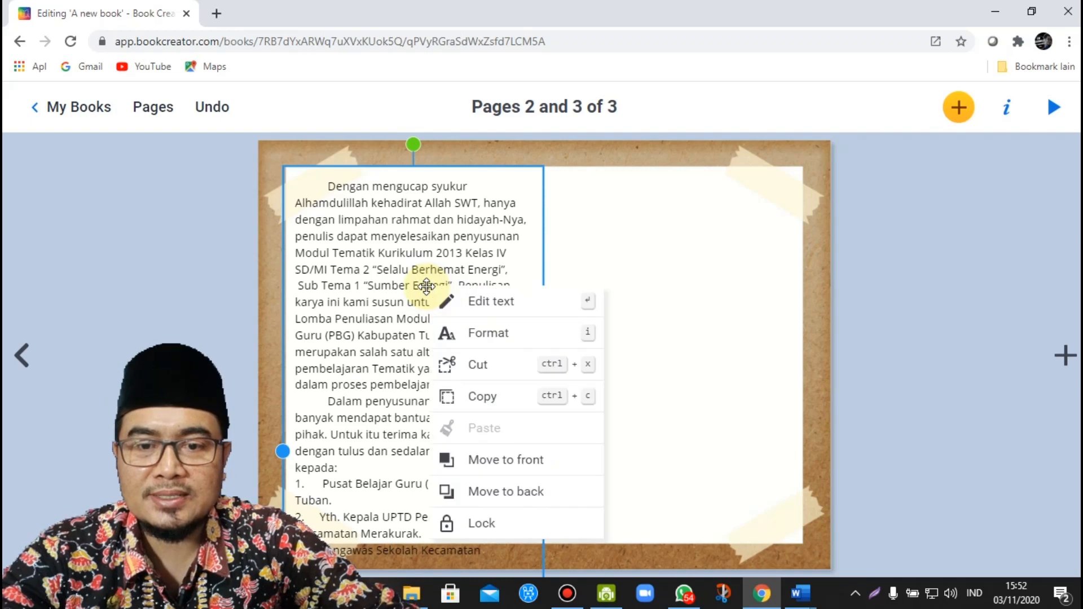
{"action": "right_click", "coordinate": [426, 220]}
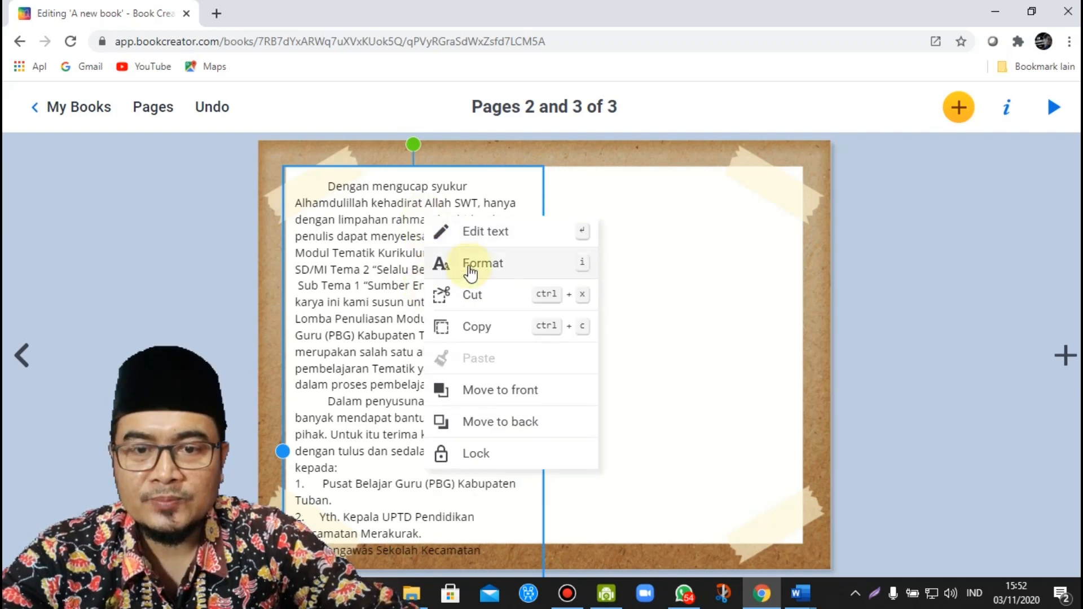
{"action": "left_click", "coordinate": [490, 265]}
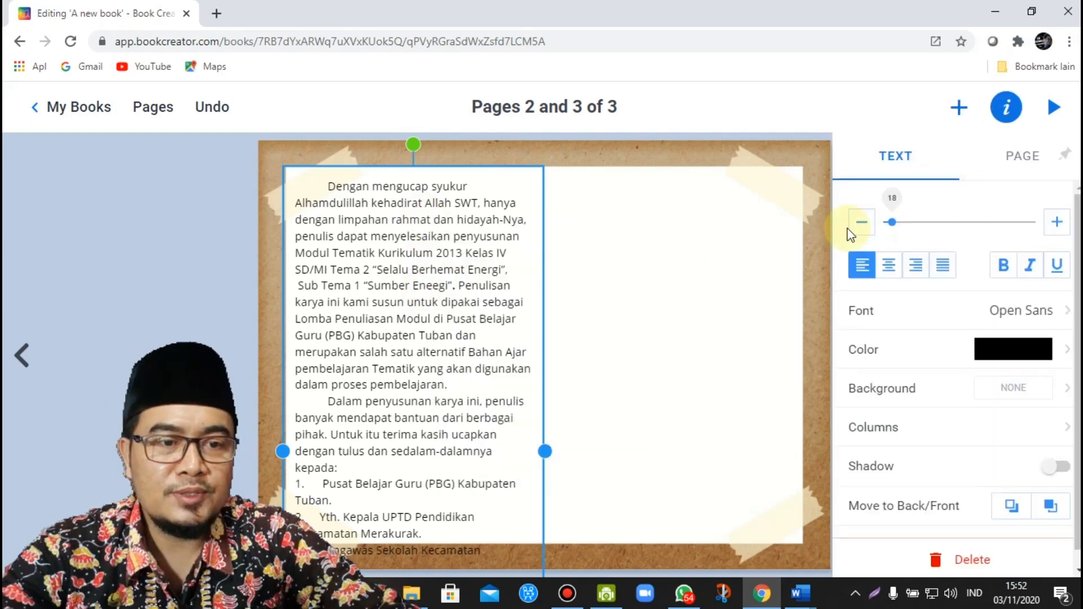
{"action": "left_click", "coordinate": [862, 224]}
{"action": "left_click", "coordinate": [863, 225]}
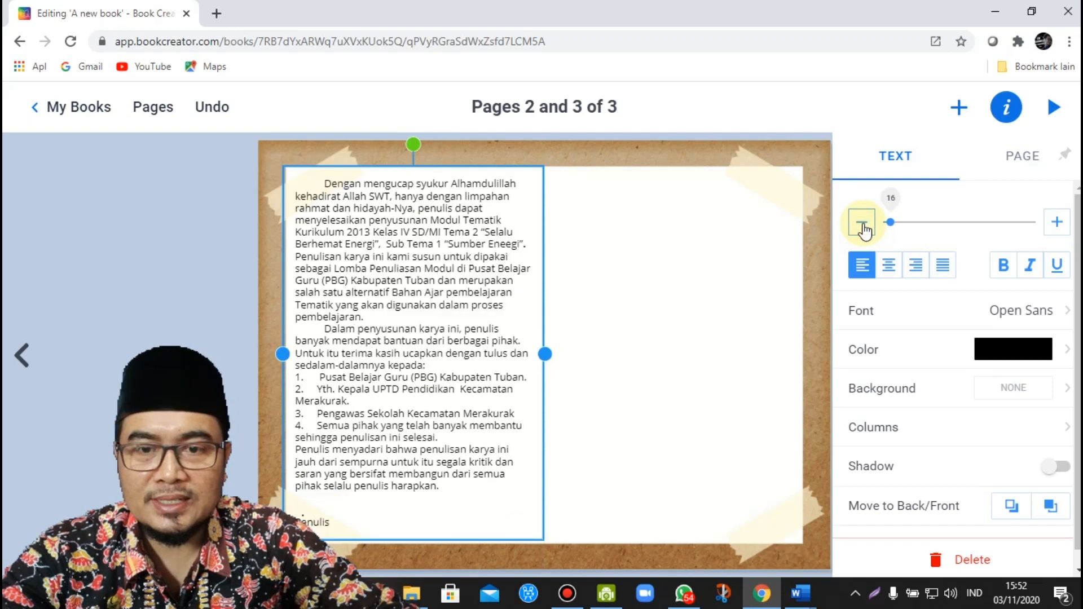
{"action": "left_click", "coordinate": [941, 268]}
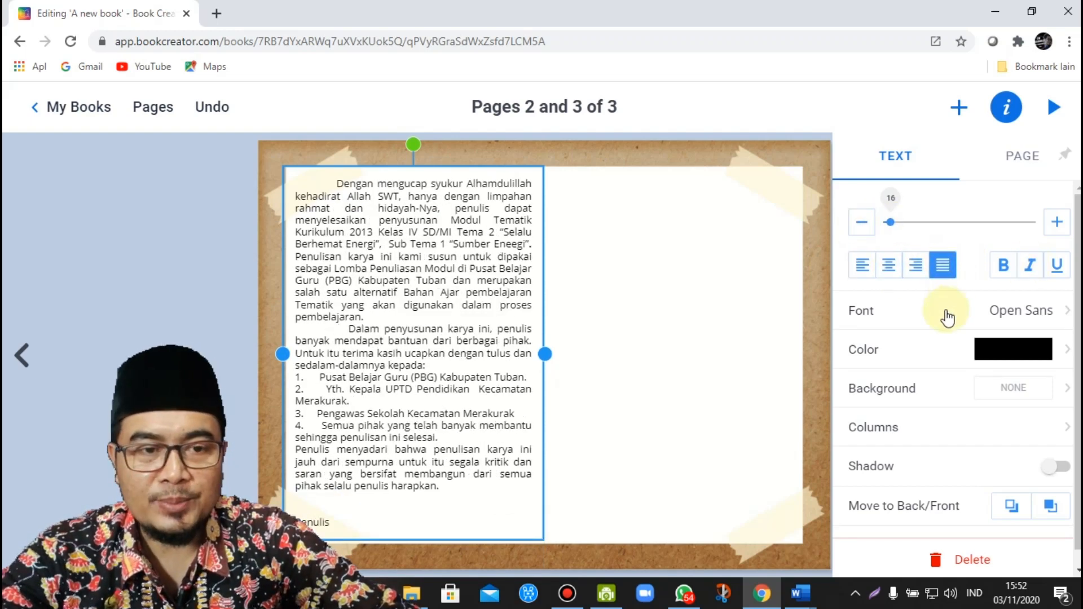
Move the foreword text box slightly down to leave room for a heading above it
{"action": "left_click", "coordinate": [449, 253]}
{"action": "left_click_drag", "start_coordinate": [449, 253], "coordinate": [416, 261]}
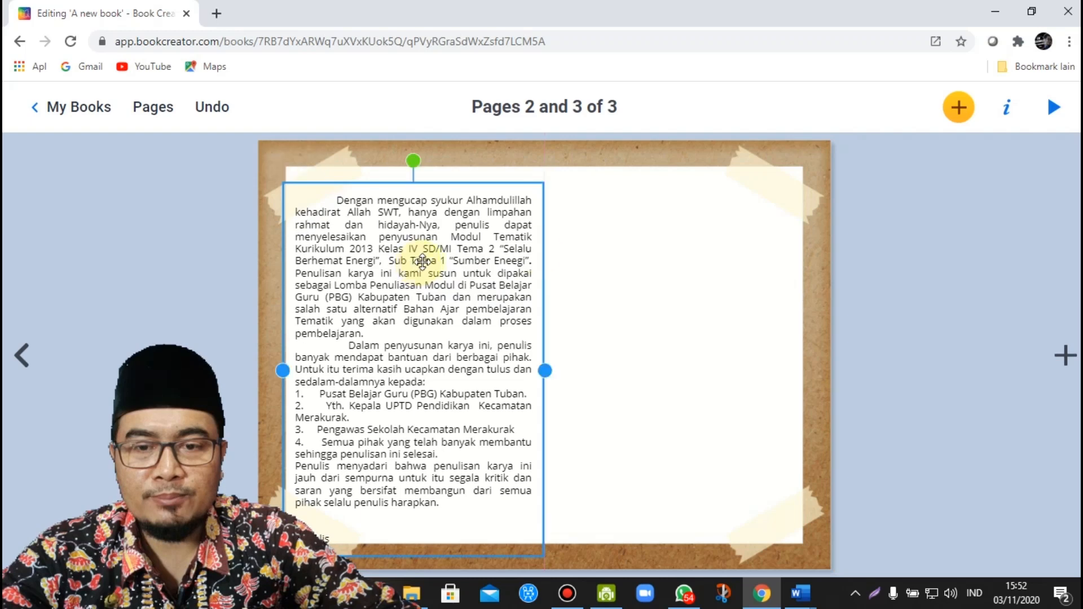
{"action": "left_click", "coordinate": [639, 253]}
Add a "KATA PENGANTAR" text box, move it above the foreword and widen it to span page 2
{"action": "left_click", "coordinate": [956, 111]}
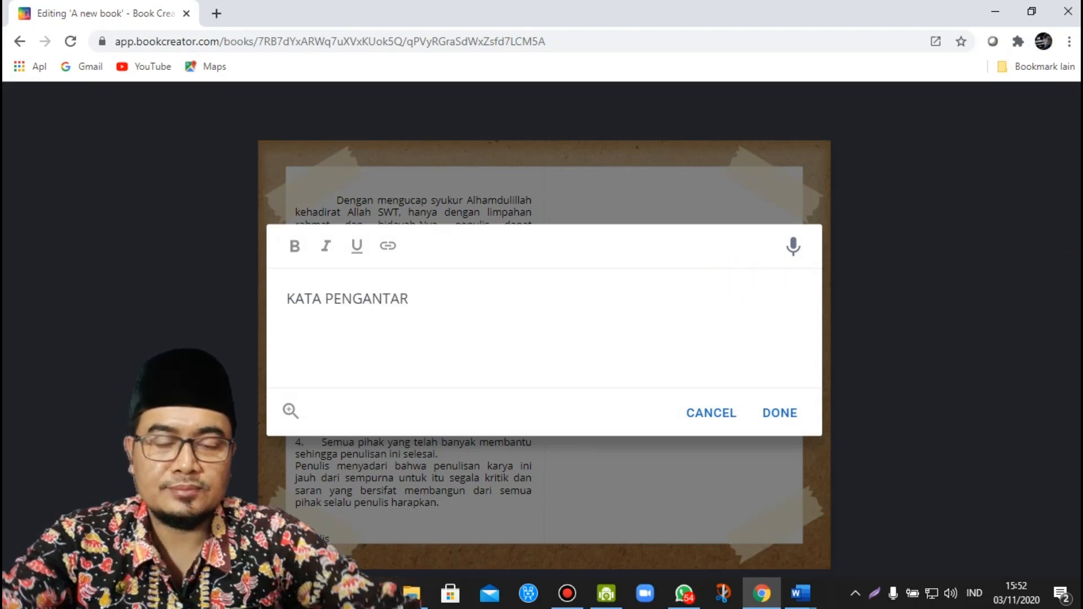
{"action": "left_click", "coordinate": [793, 414]}
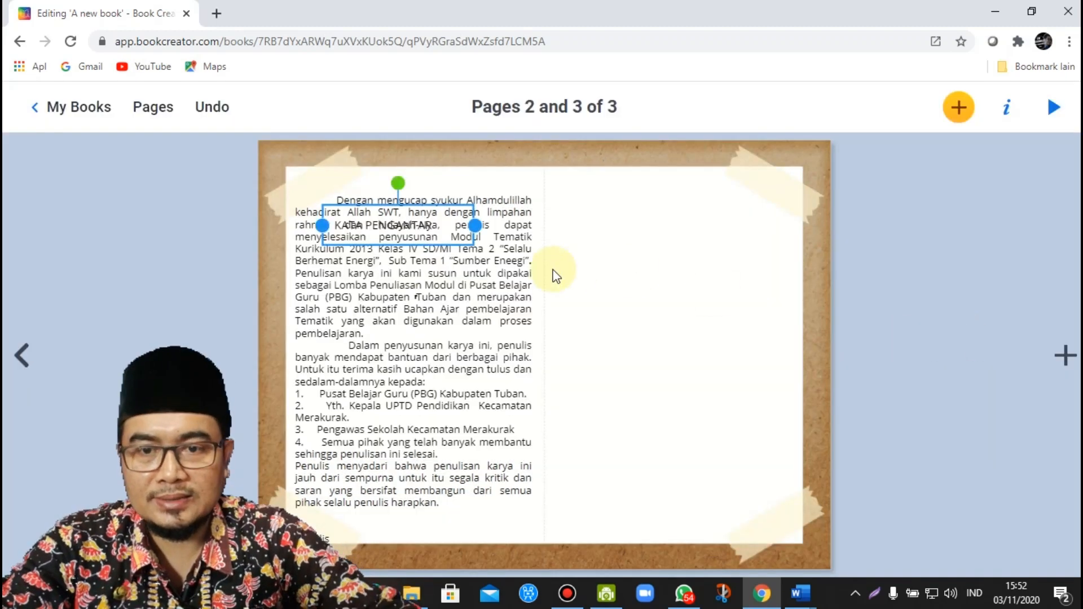
{"action": "left_click_drag", "start_coordinate": [395, 225], "coordinate": [395, 182]}
{"action": "left_click_drag", "start_coordinate": [479, 183], "coordinate": [545, 183]}
{"action": "left_click_drag", "start_coordinate": [324, 183], "coordinate": [289, 183]}
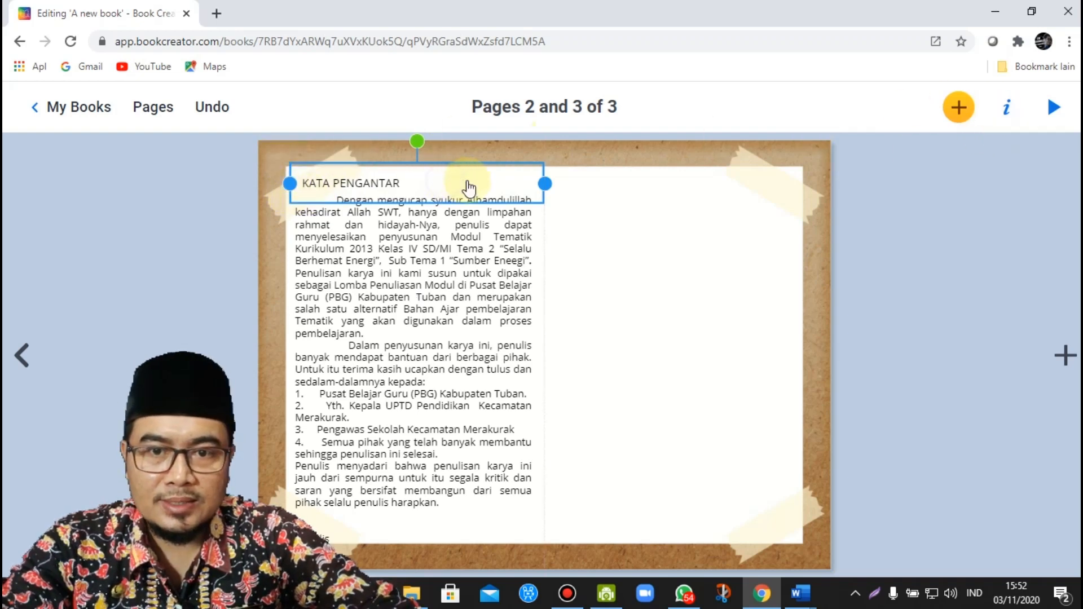
Format the KATA PENGANTAR heading as centred and bold, and increase its font size by three steps
{"action": "right_click", "coordinate": [456, 181]}
{"action": "left_click", "coordinate": [948, 243]}
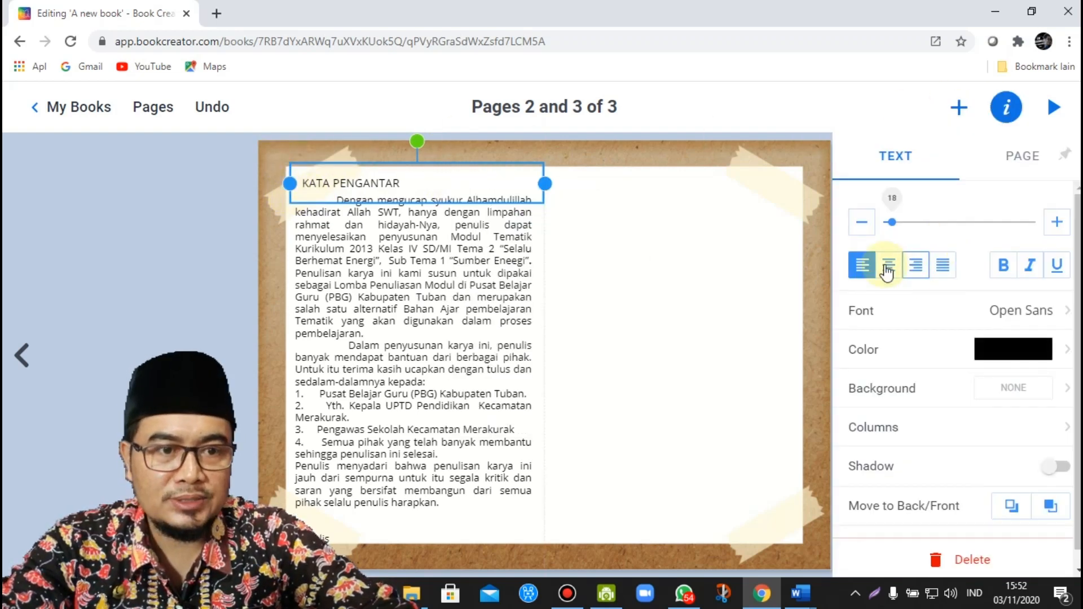
{"action": "left_click", "coordinate": [886, 265]}
{"action": "left_click", "coordinate": [1009, 269]}
{"action": "left_click", "coordinate": [1058, 222]}
{"action": "left_click", "coordinate": [1058, 223]}
{"action": "left_click", "coordinate": [1058, 223]}
{"action": "left_click", "coordinate": [703, 333]}
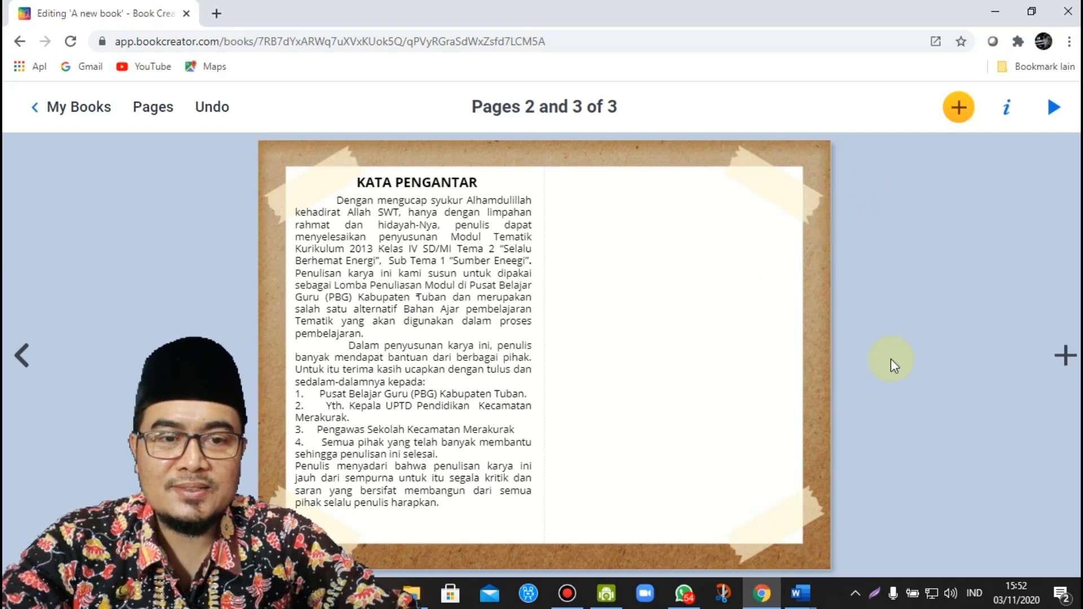
Switch to the Word document and copy the table of contents from the DAFTAR ISI heading through the Pembelajaran 6 line
{"action": "left_click", "coordinate": [800, 593]}
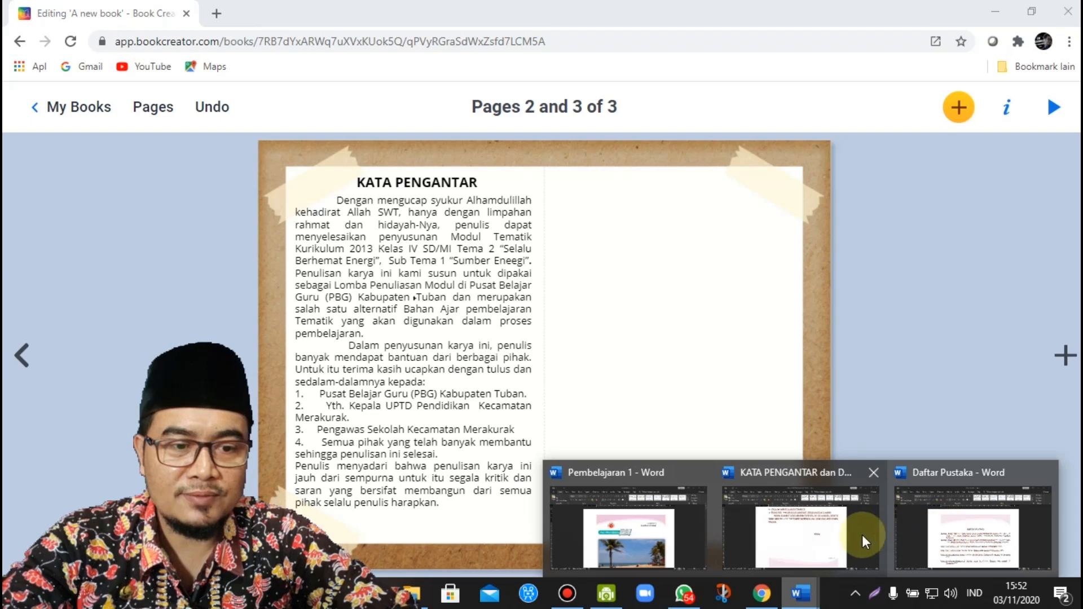
{"action": "left_click", "coordinate": [851, 469]}
{"action": "scroll", "coordinate": [865, 438], "scroll_direction": "down", "scroll_amount": 7}
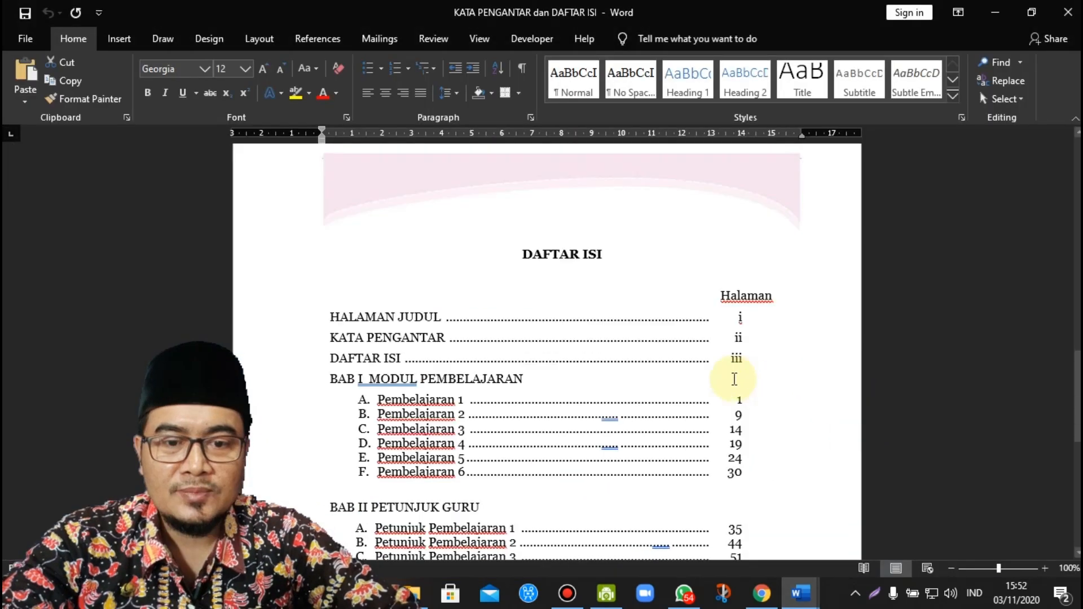
{"action": "scroll", "coordinate": [735, 379], "scroll_direction": "down", "scroll_amount": 1}
{"action": "left_click", "coordinate": [519, 220]}
{"action": "left_click_drag", "start_coordinate": [620, 315], "coordinate": [758, 447]}
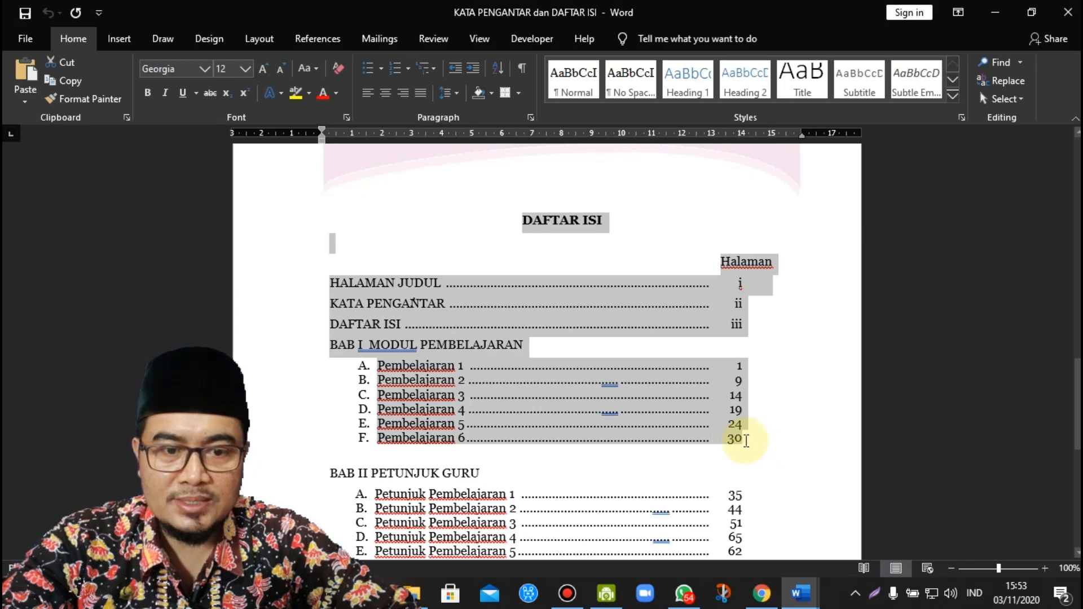
{"action": "right_click", "coordinate": [684, 421]}
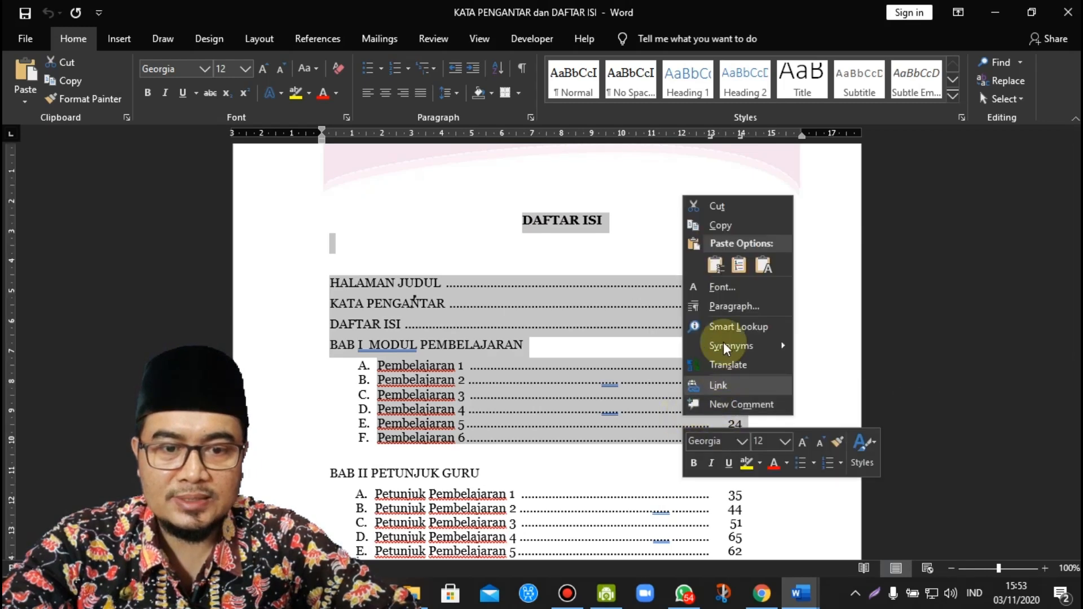
{"action": "left_click", "coordinate": [716, 226]}
Switch to Book Creator and add a text box containing the copied table of contents
{"action": "left_click", "coordinate": [762, 594]}
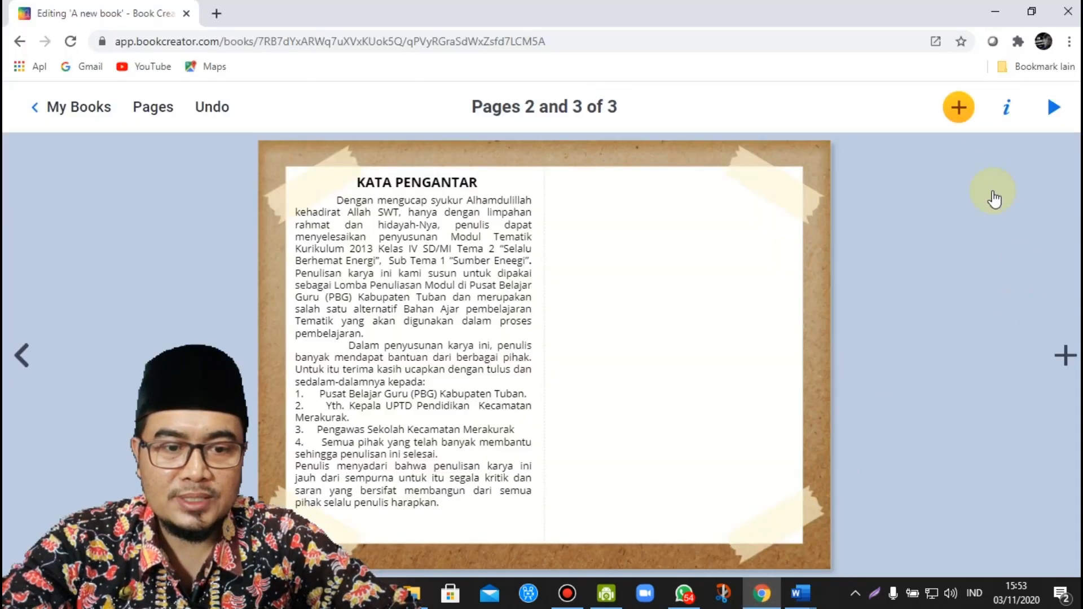
{"action": "left_click", "coordinate": [961, 110]}
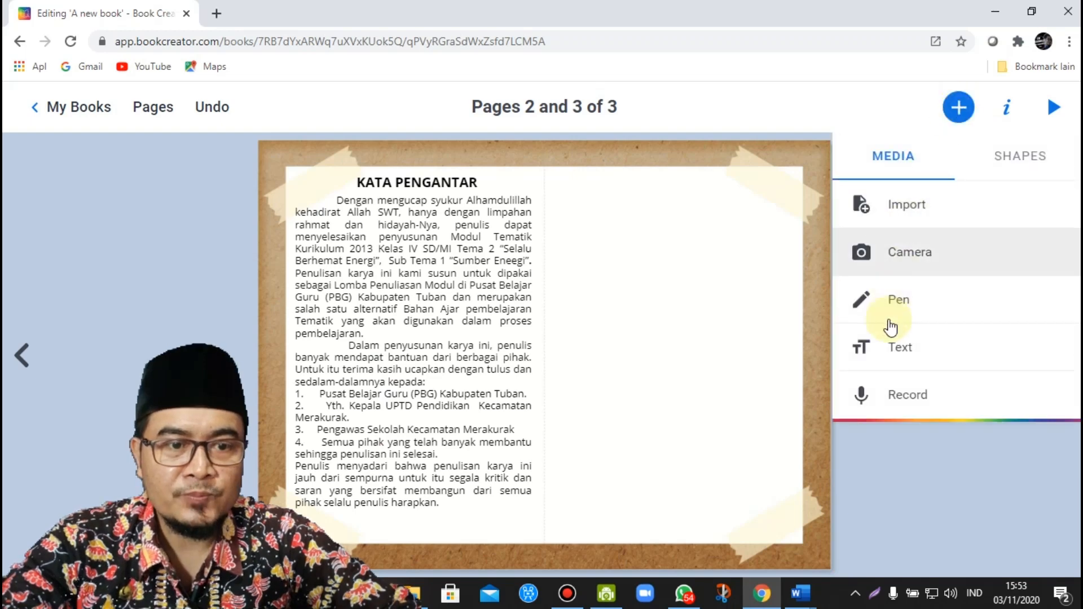
{"action": "left_click", "coordinate": [890, 354]}
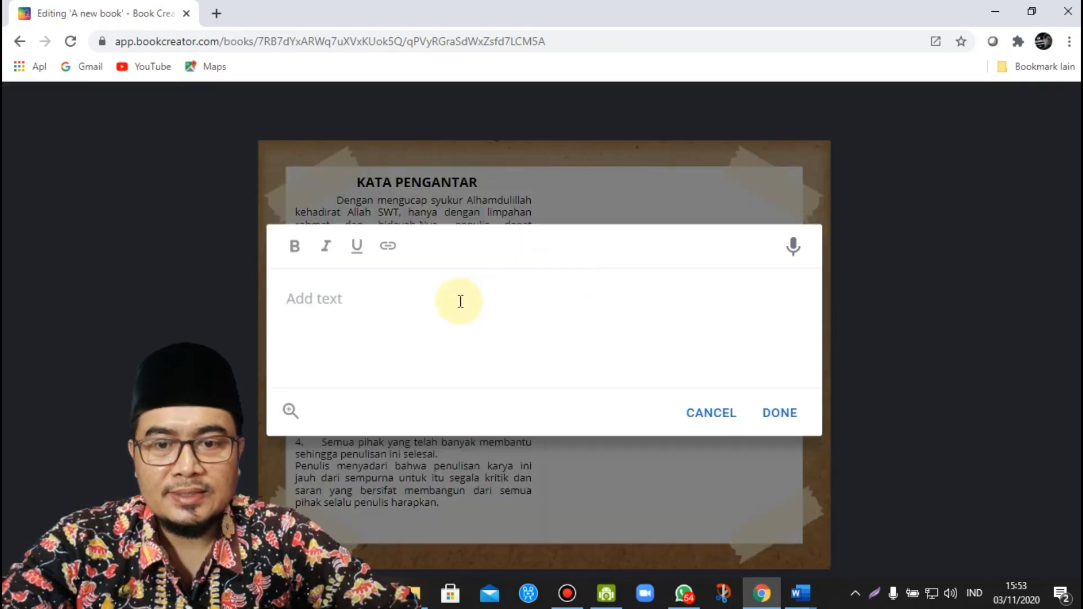
{"action": "right_click", "coordinate": [460, 302]}
{"action": "left_click", "coordinate": [527, 426]}
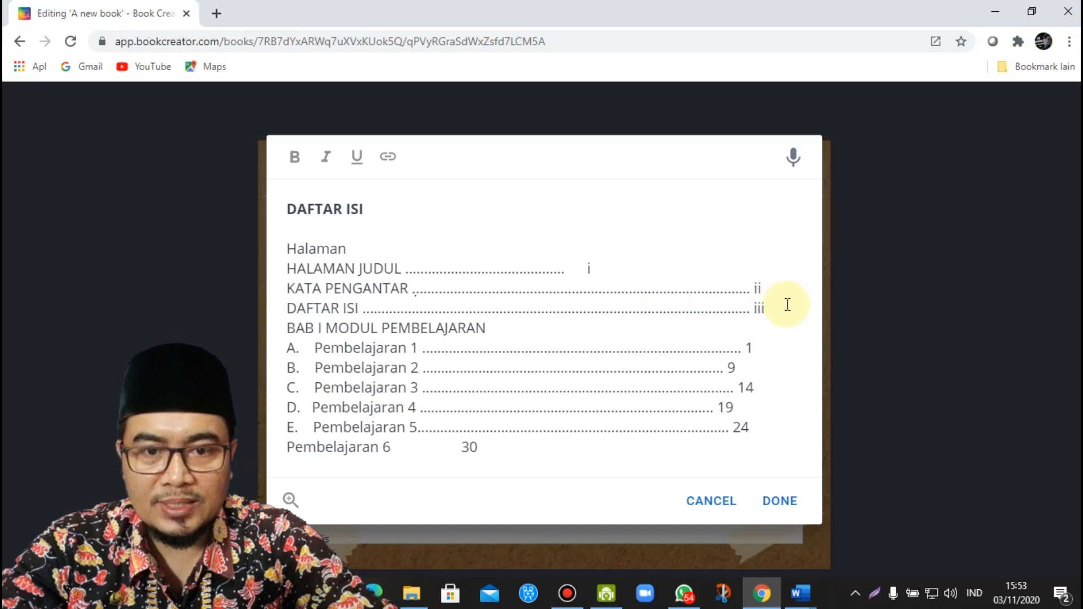
Shorten the dotted leaders on the KATA PENGANTAR, DAFTAR ISI, Pembelajaran 1 and Pembelajaran 2 lines to roughly match the HALAMAN JUDUL line
{"action": "left_click_drag", "start_coordinate": [749, 288], "coordinate": [568, 292]}
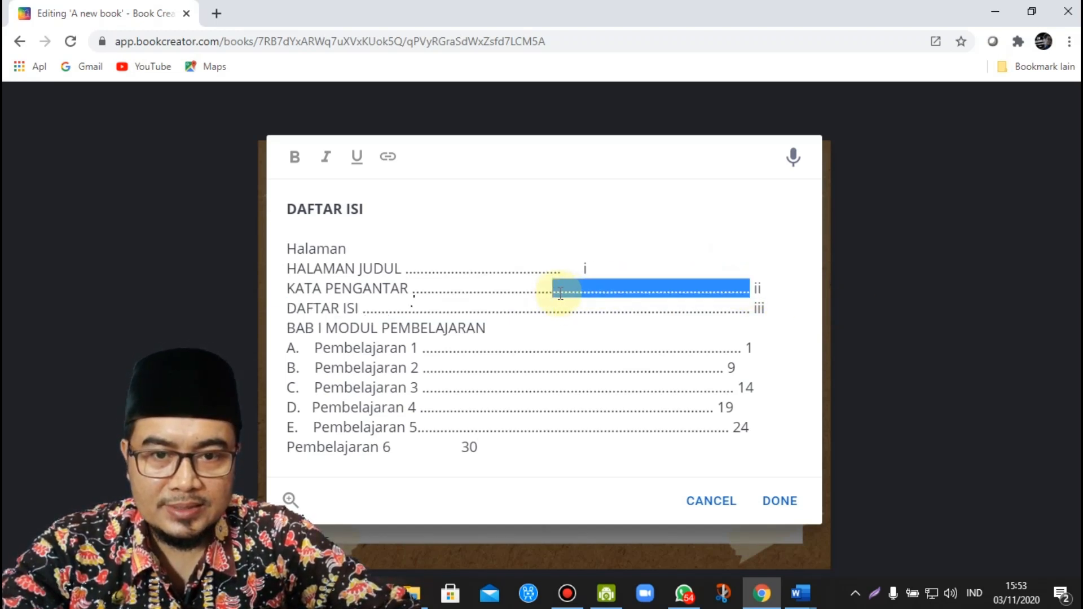
{"action": "key", "text": "BackSpace"}
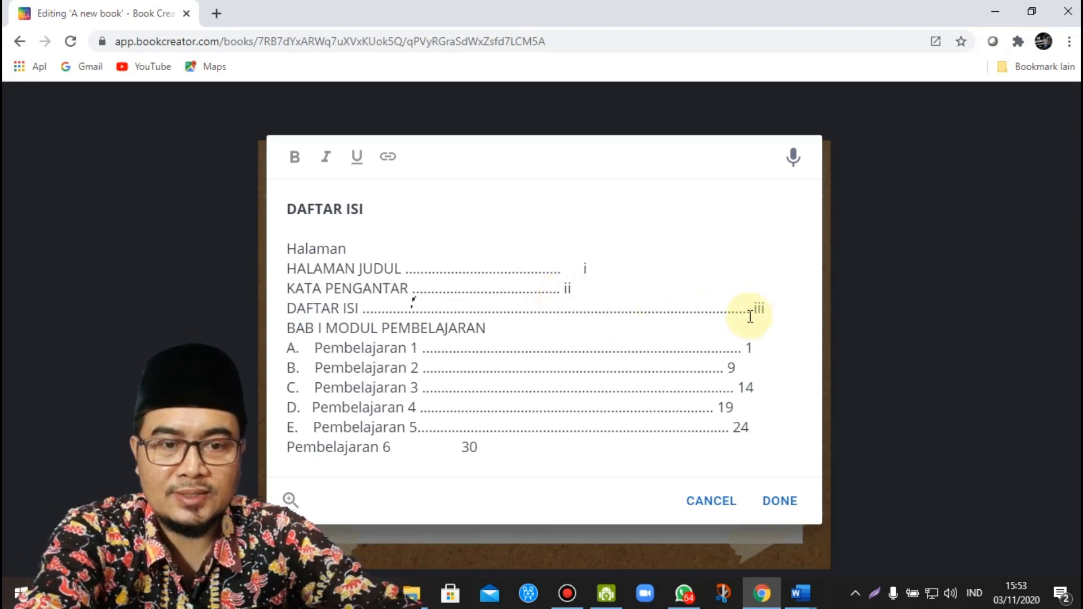
{"action": "left_click_drag", "start_coordinate": [751, 315], "coordinate": [564, 317]}
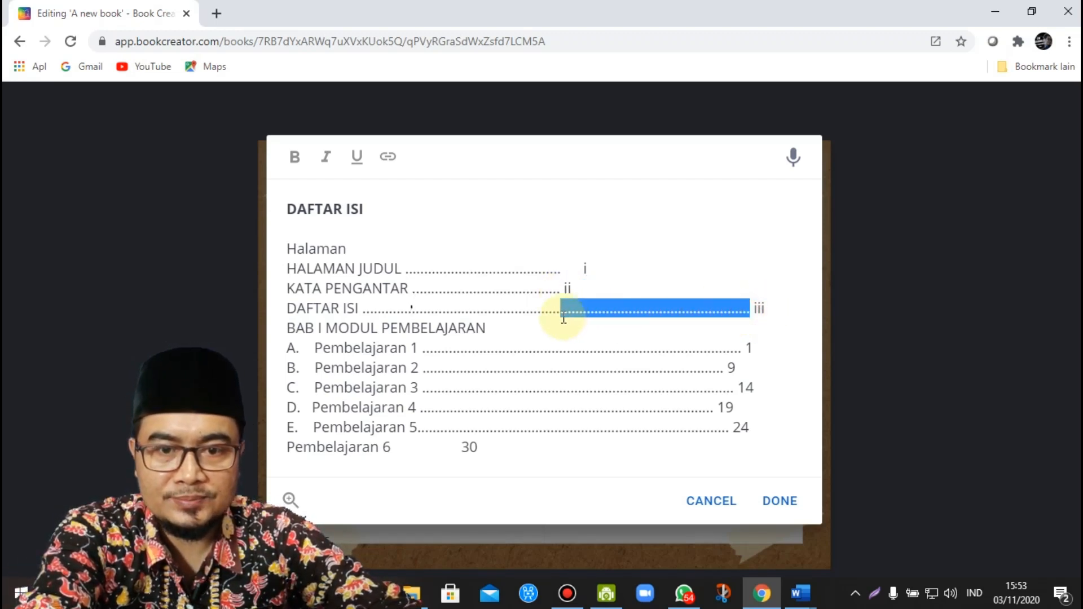
{"action": "key", "text": "BackSpace"}
{"action": "left_click_drag", "start_coordinate": [744, 354], "coordinate": [564, 354]}
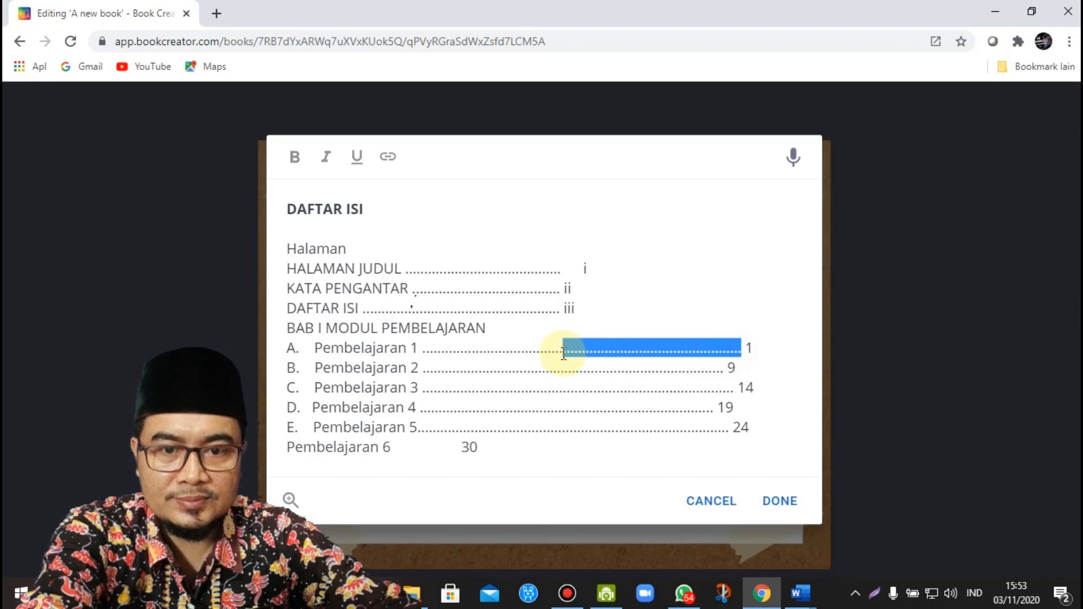
{"action": "key", "text": "BackSpace"}
{"action": "left_click_drag", "start_coordinate": [728, 370], "coordinate": [579, 374]}
{"action": "key", "text": "BackSpace"}
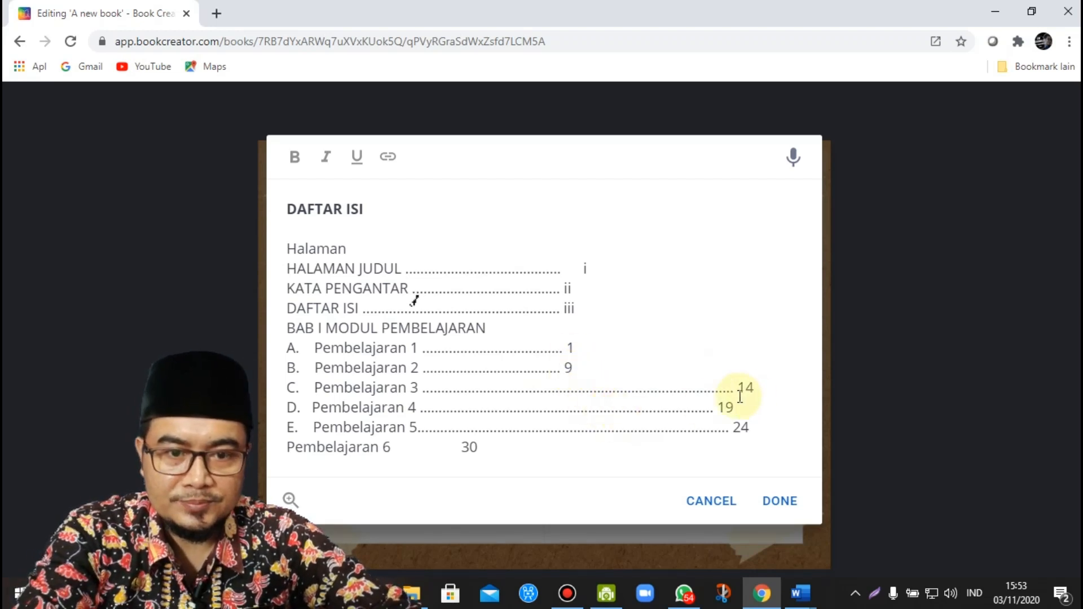
Shorten the dotted leaders on the Pembelajaran 3, 4 and 5 lines to match the lines above and confirm the text
{"action": "left_click_drag", "start_coordinate": [733, 393], "coordinate": [568, 394]}
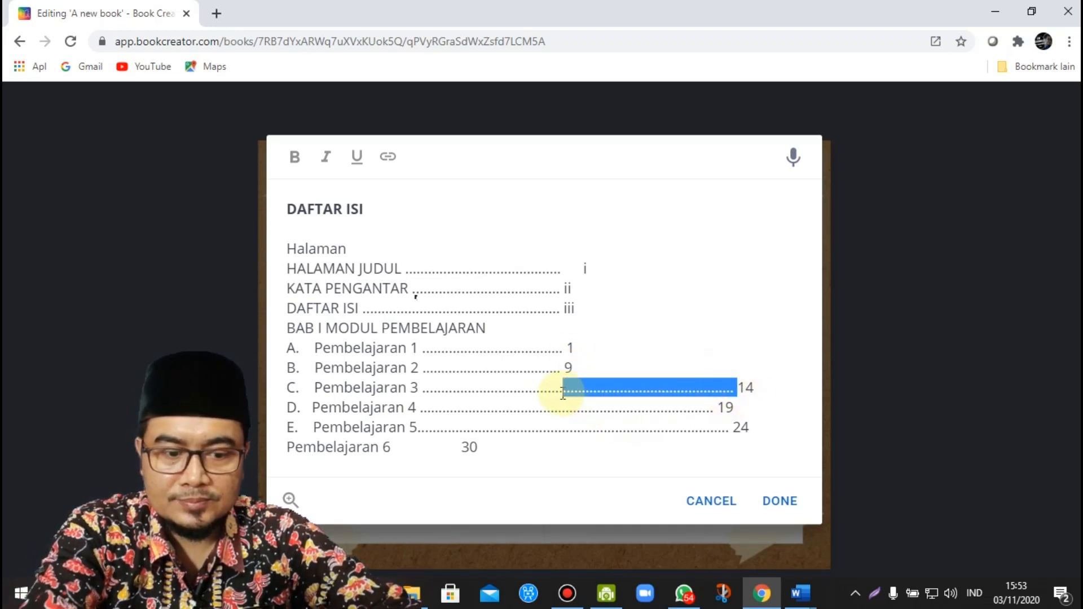
{"action": "key", "text": "BackSpace"}
{"action": "left_click_drag", "start_coordinate": [717, 411], "coordinate": [562, 410]}
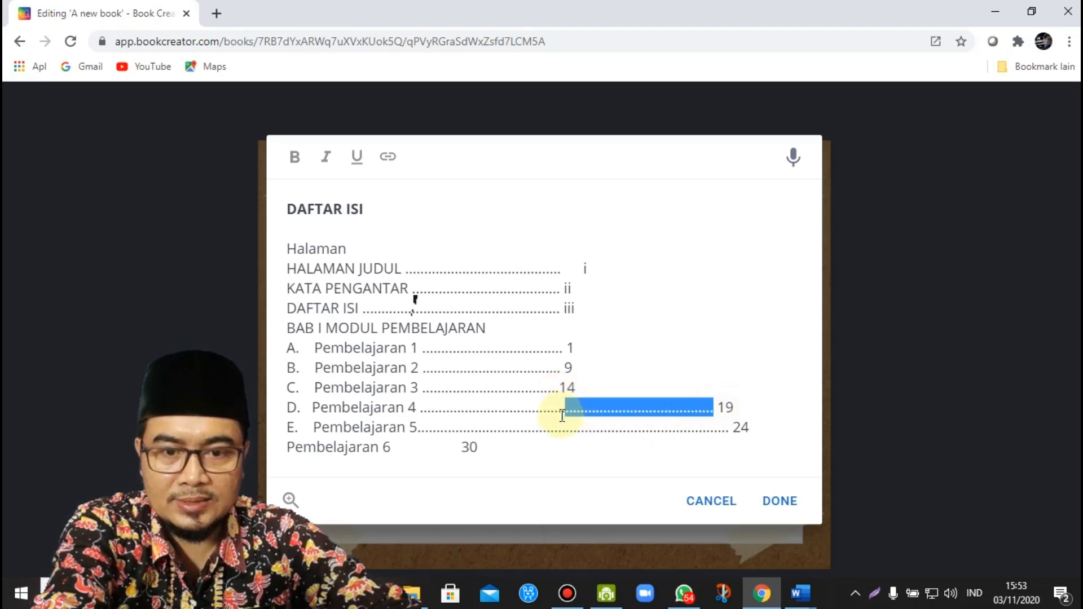
{"action": "key", "text": "BackSpace"}
{"action": "left_click_drag", "start_coordinate": [723, 429], "coordinate": [558, 426]}
{"action": "key", "text": "BackSpace"}
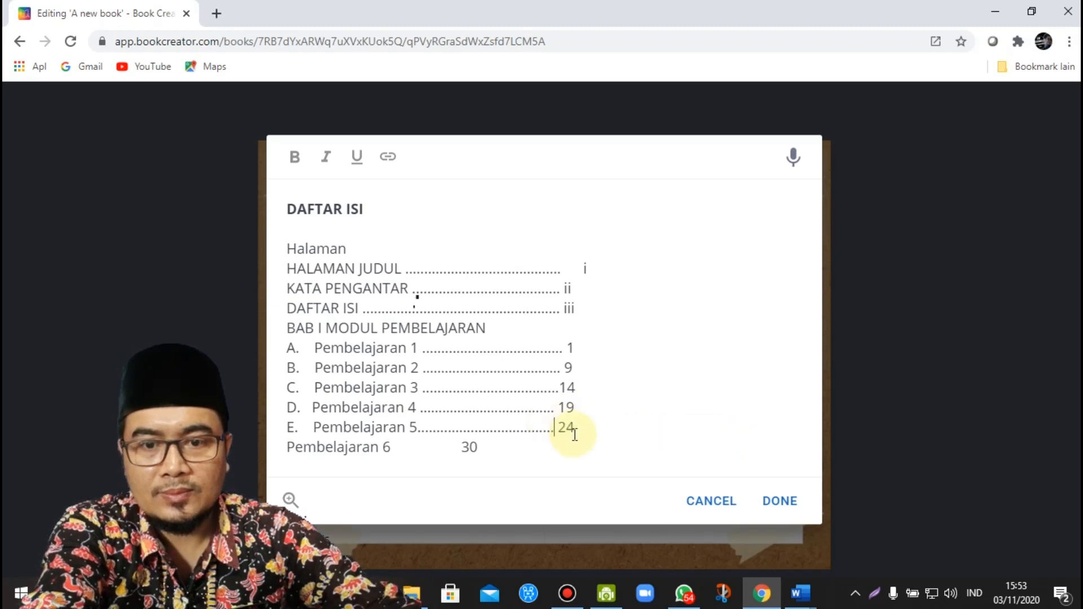
{"action": "left_click", "coordinate": [782, 501]}
Move the table of contents box onto page 3 and shorten the HALAMAN JUDUL dotted leader so the entry fits on one line
{"action": "left_click_drag", "start_coordinate": [561, 230], "coordinate": [709, 213]}
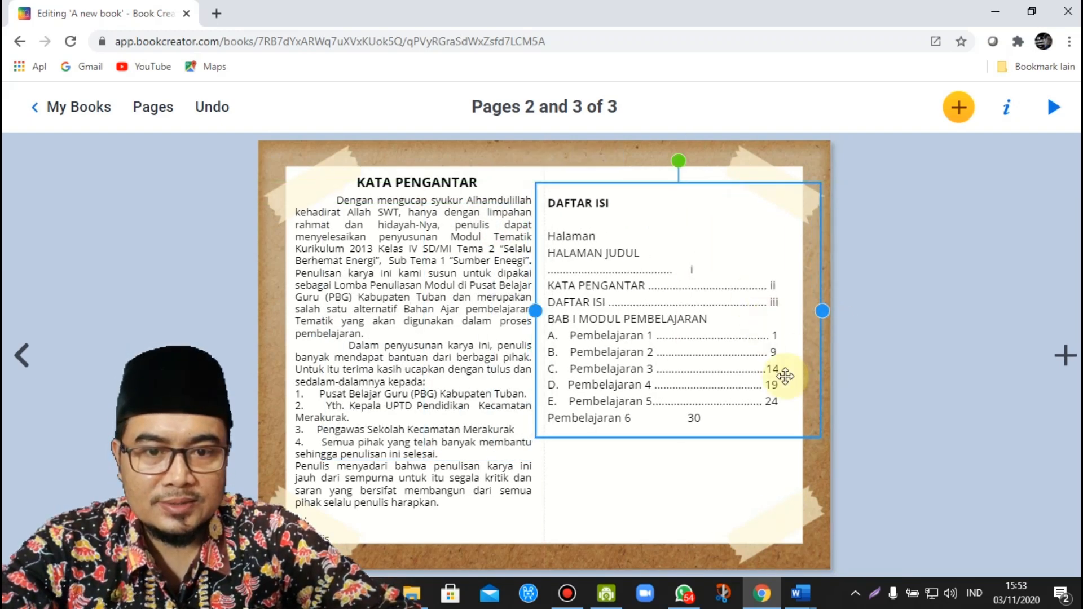
{"action": "left_click_drag", "start_coordinate": [681, 271], "coordinate": [679, 271]}
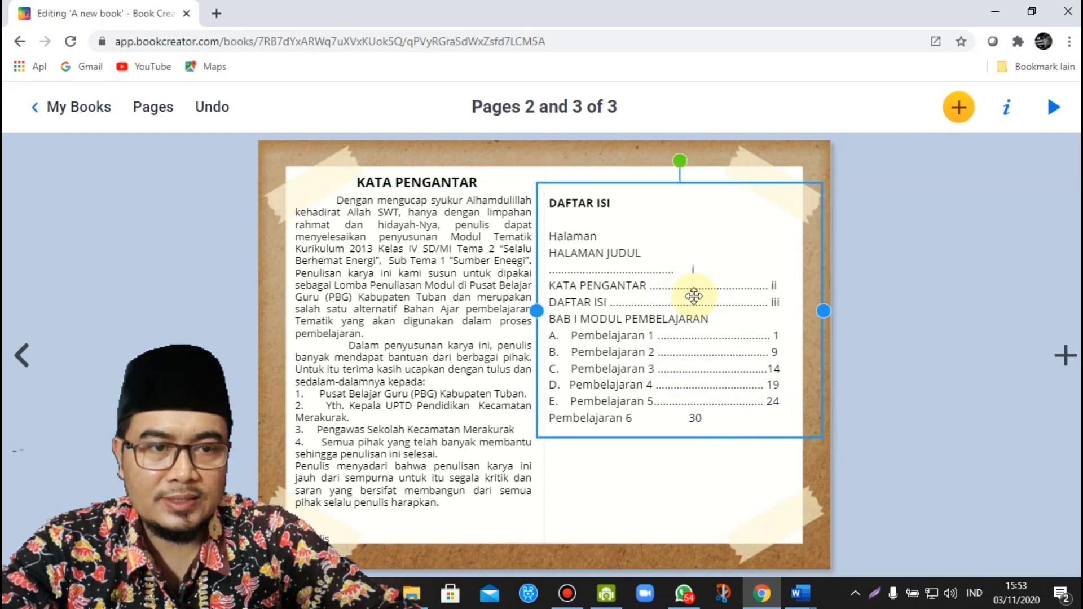
{"action": "left_click", "coordinate": [685, 273]}
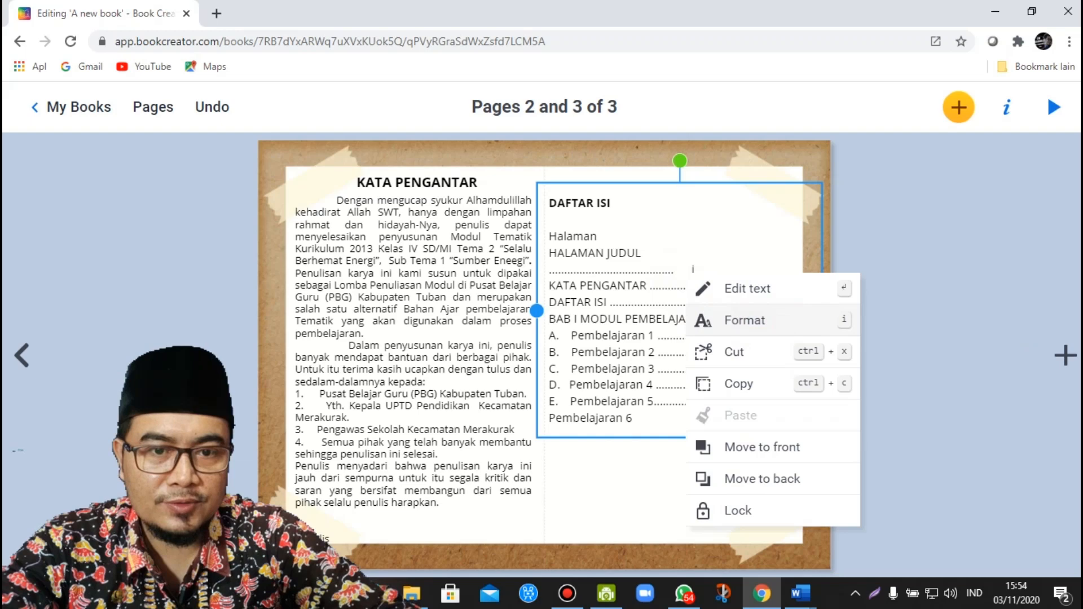
{"action": "left_click", "coordinate": [745, 320]}
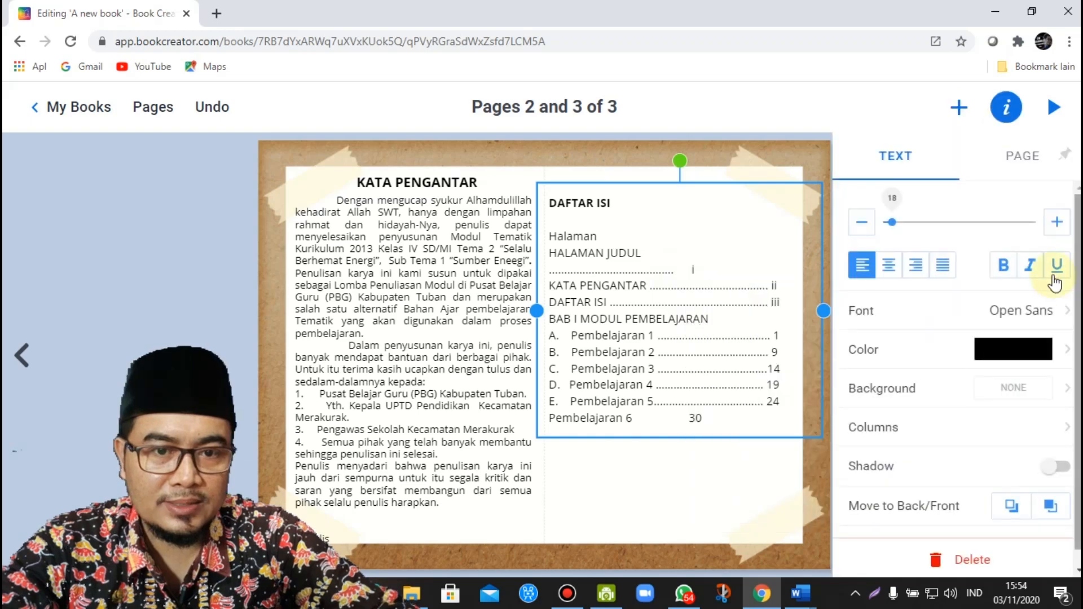
{"action": "double_click", "coordinate": [666, 272]}
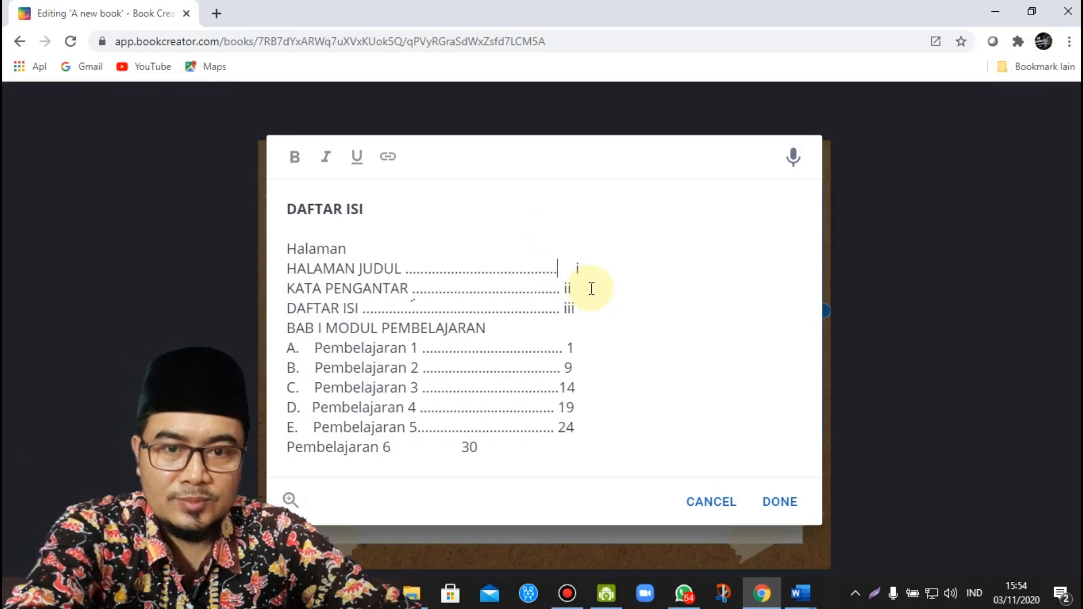
{"action": "key", "text": "BackSpace"}
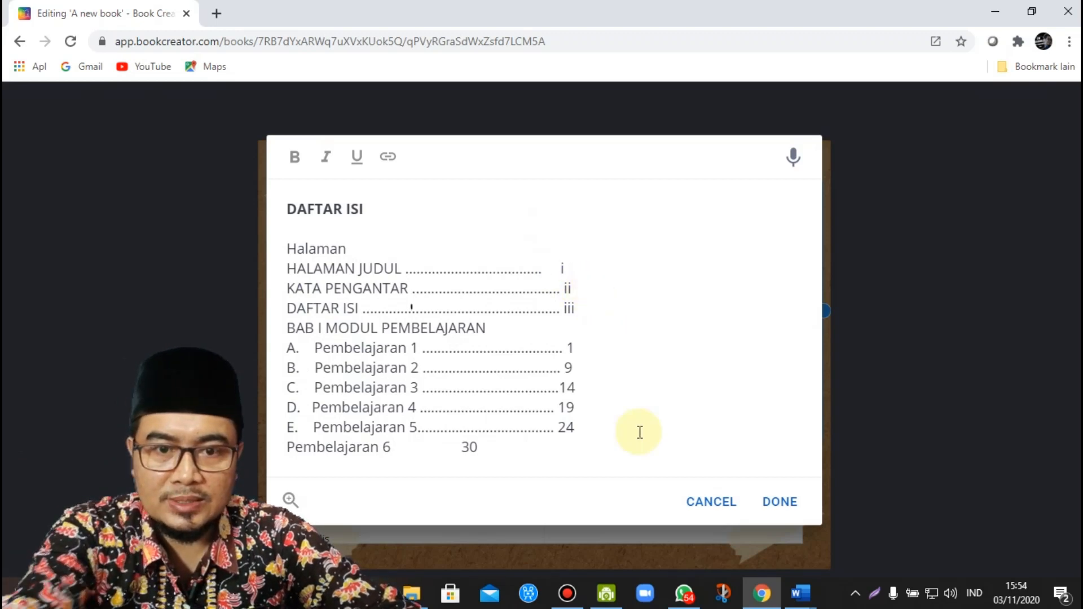
{"action": "left_click", "coordinate": [781, 503]}
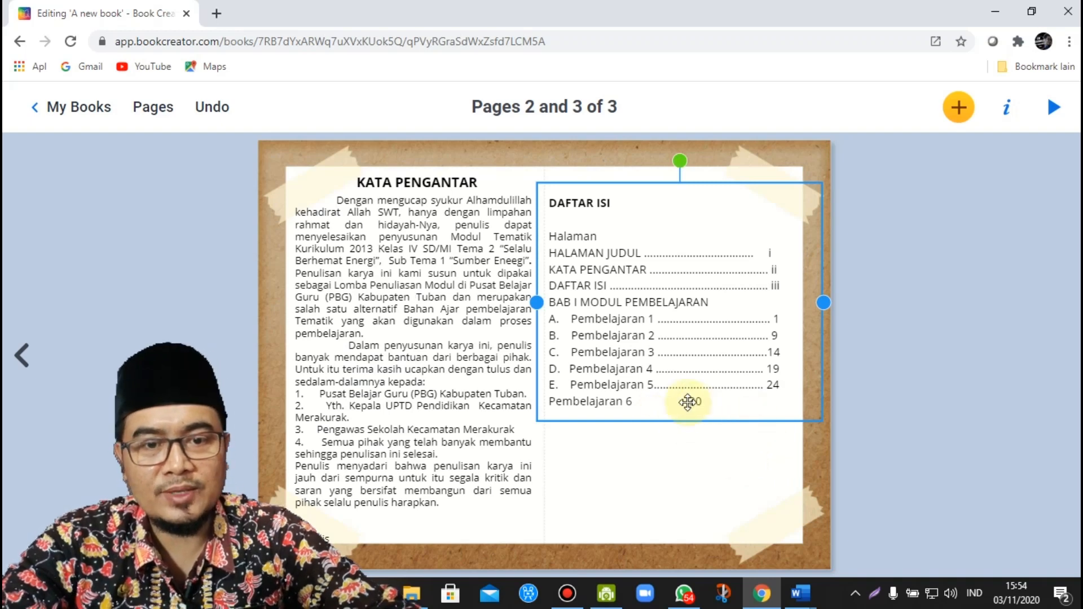
Apply the bold toggle to the whole table of contents text box on page 3 and deselect it
{"action": "double_click", "coordinate": [659, 312]}
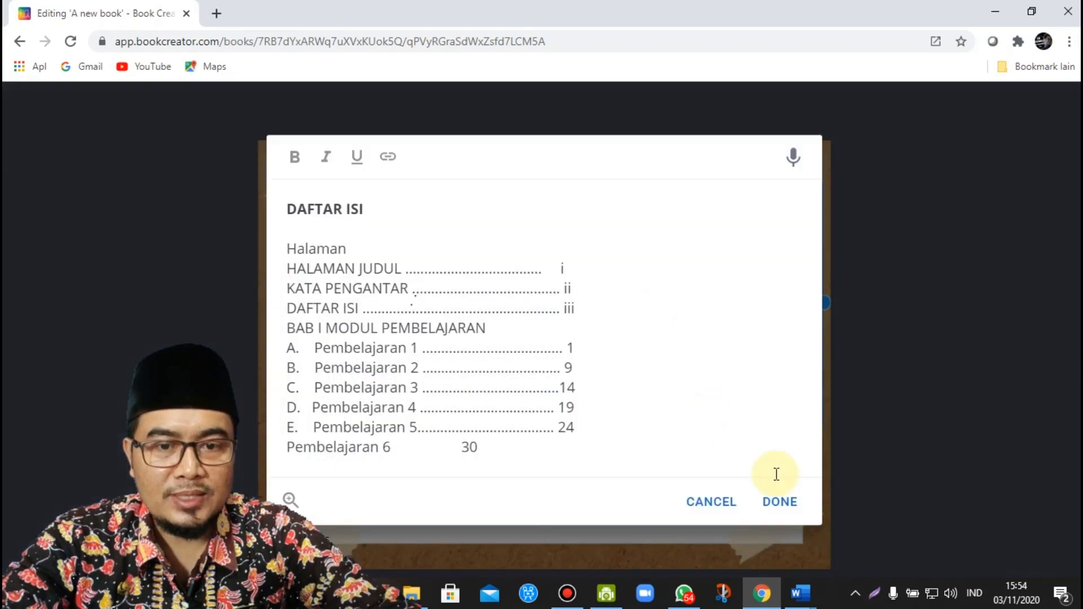
{"action": "left_click", "coordinate": [777, 501]}
{"action": "right_click", "coordinate": [652, 272]}
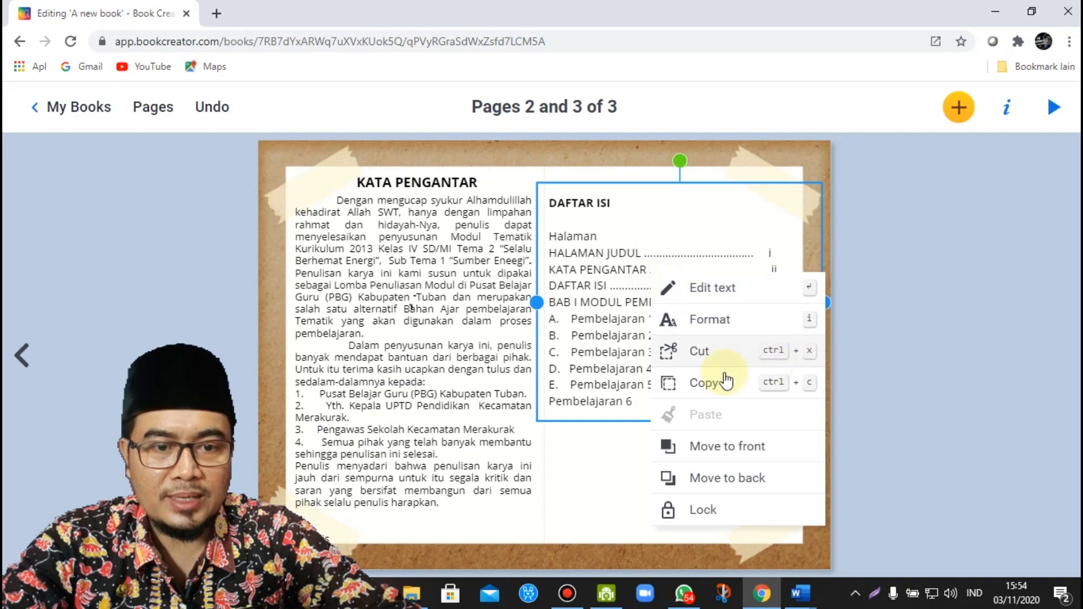
{"action": "left_click", "coordinate": [792, 337]}
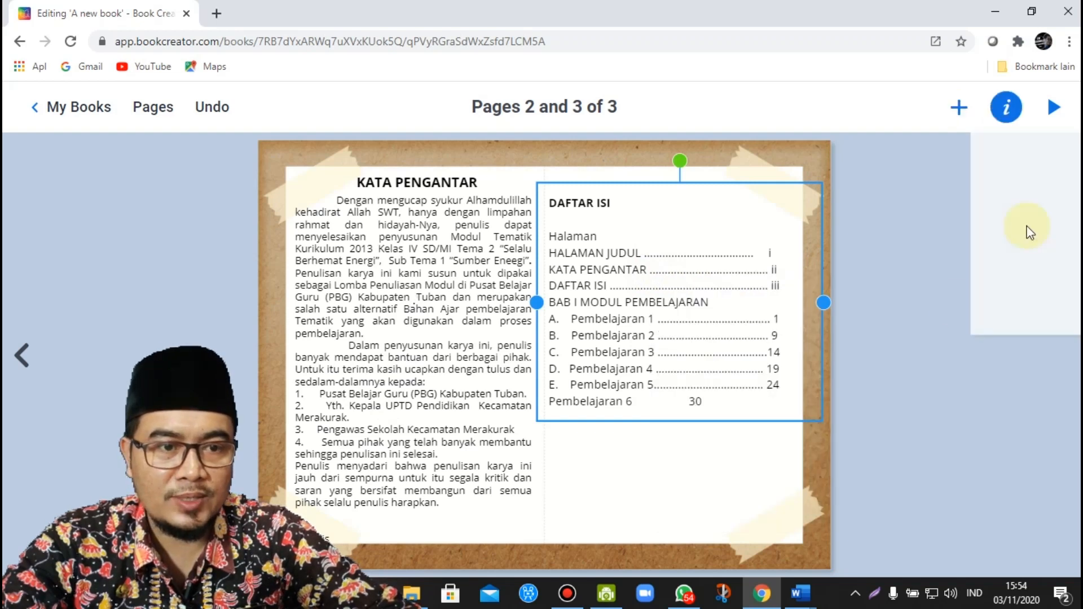
{"action": "left_click", "coordinate": [1004, 272]}
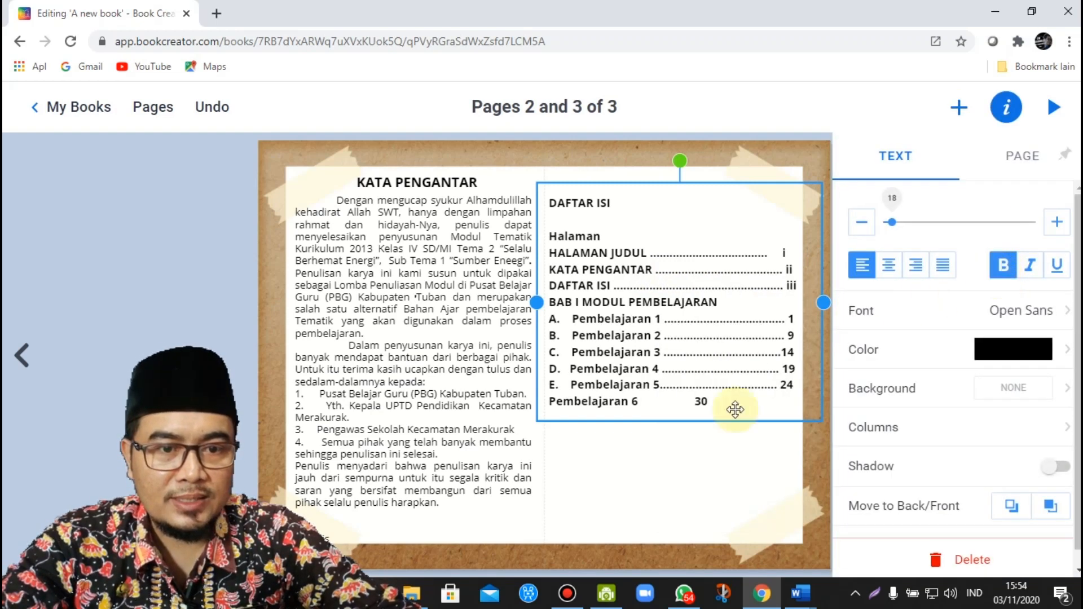
{"action": "double_click", "coordinate": [682, 455]}
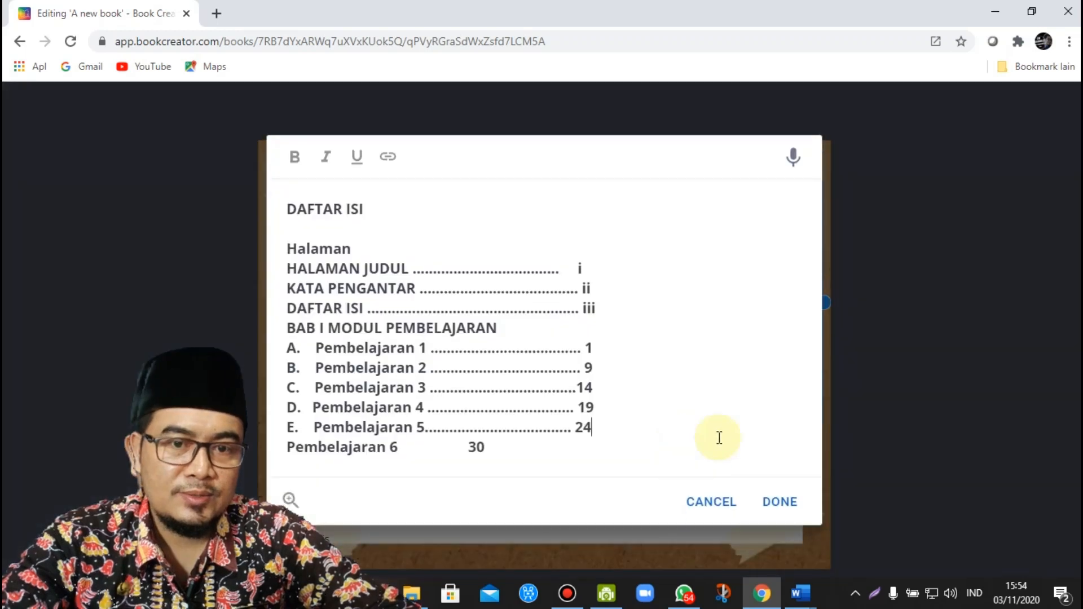
{"action": "left_click", "coordinate": [860, 387]}
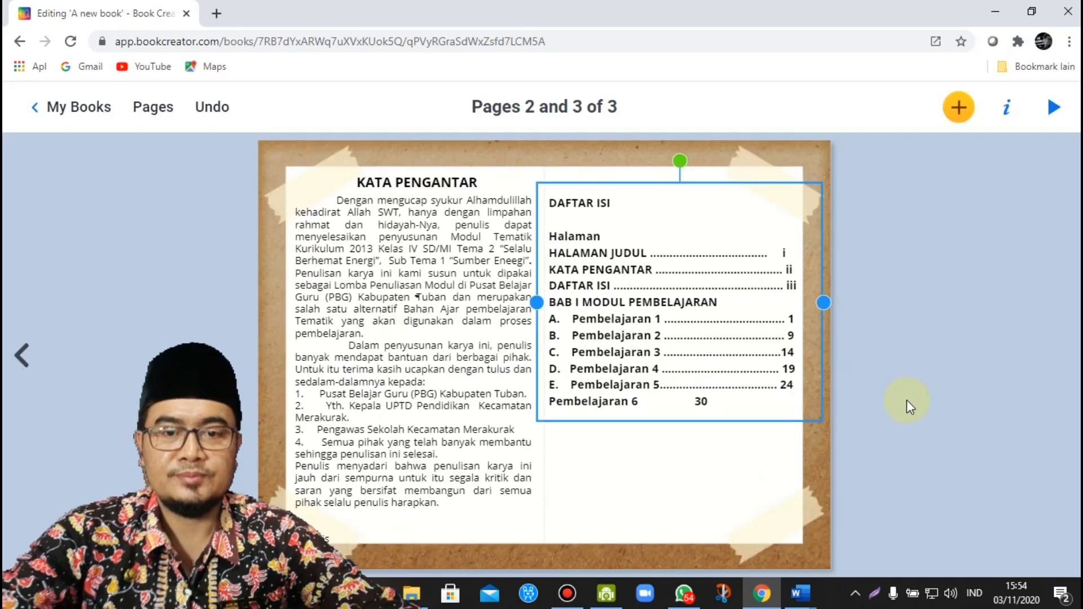
{"action": "left_click", "coordinate": [1059, 258]}
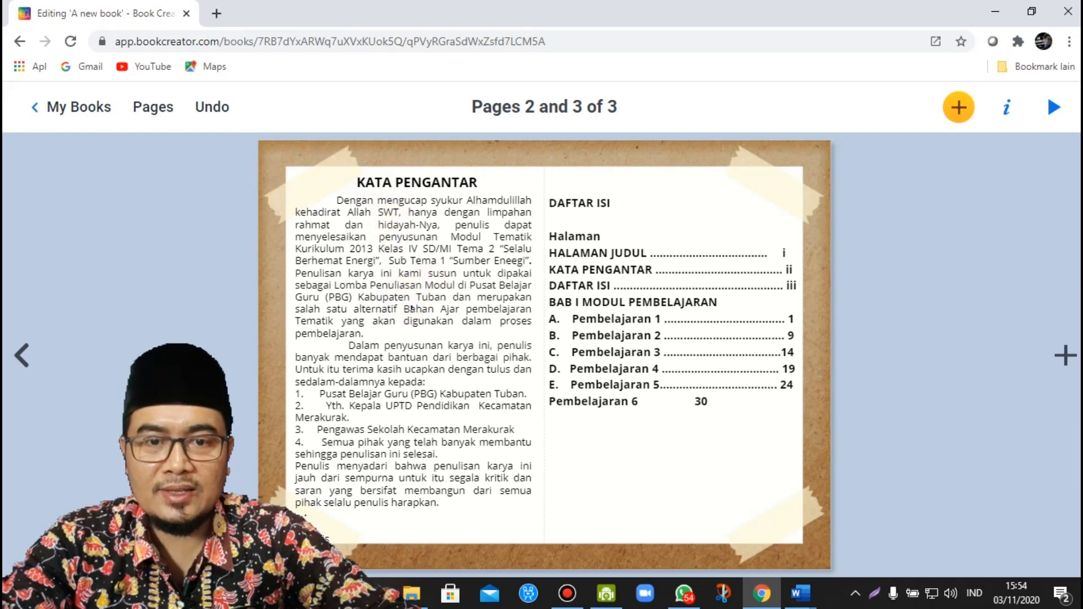
Preview the book from the cover through pages 2 and 3, and return to editing
{"action": "left_click", "coordinate": [1053, 111]}
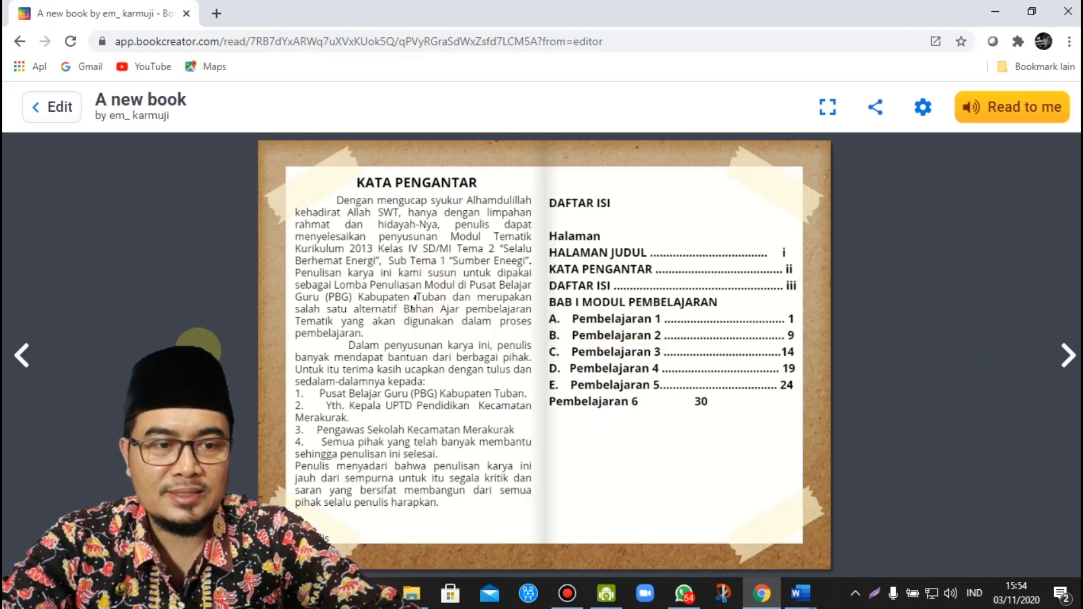
{"action": "left_click", "coordinate": [33, 354]}
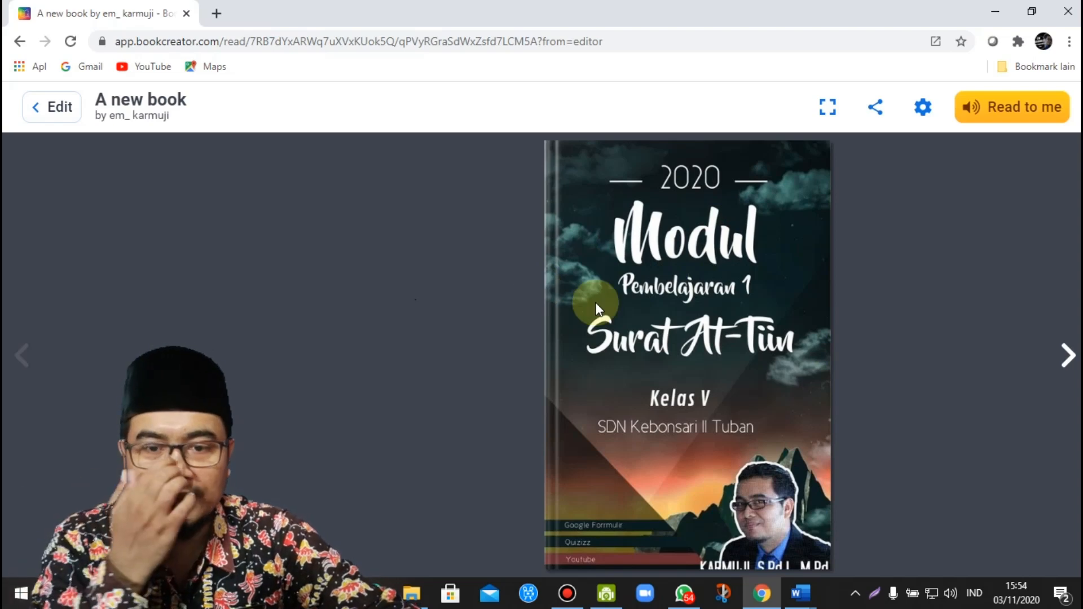
{"action": "left_click", "coordinate": [1073, 364]}
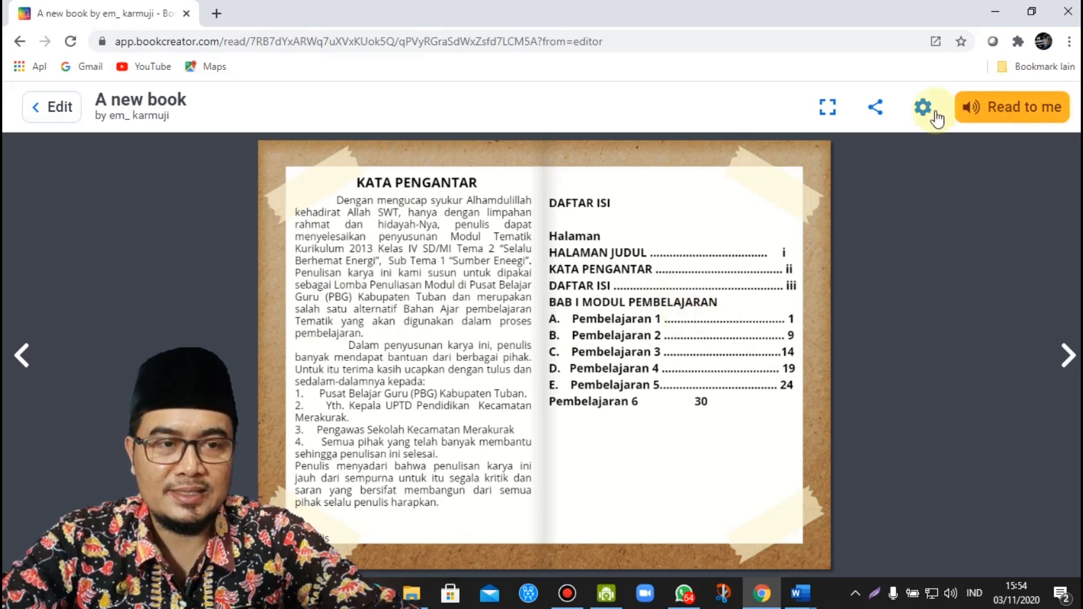
{"action": "left_click", "coordinate": [53, 108]}
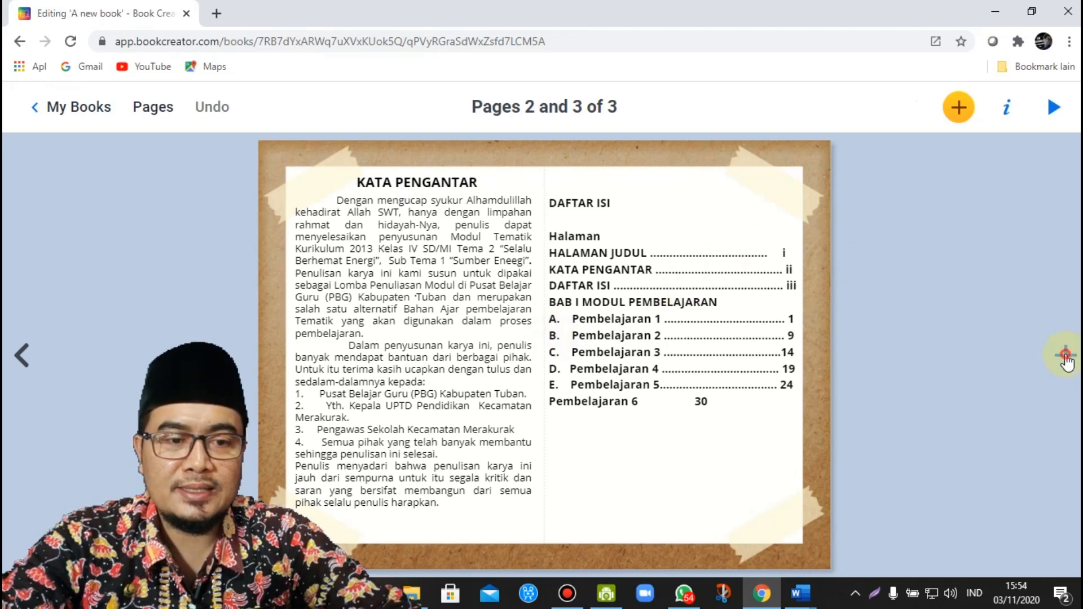
Add pages 4 and 5 after the table of contents and set their background to solid white
{"action": "left_click", "coordinate": [1066, 357]}
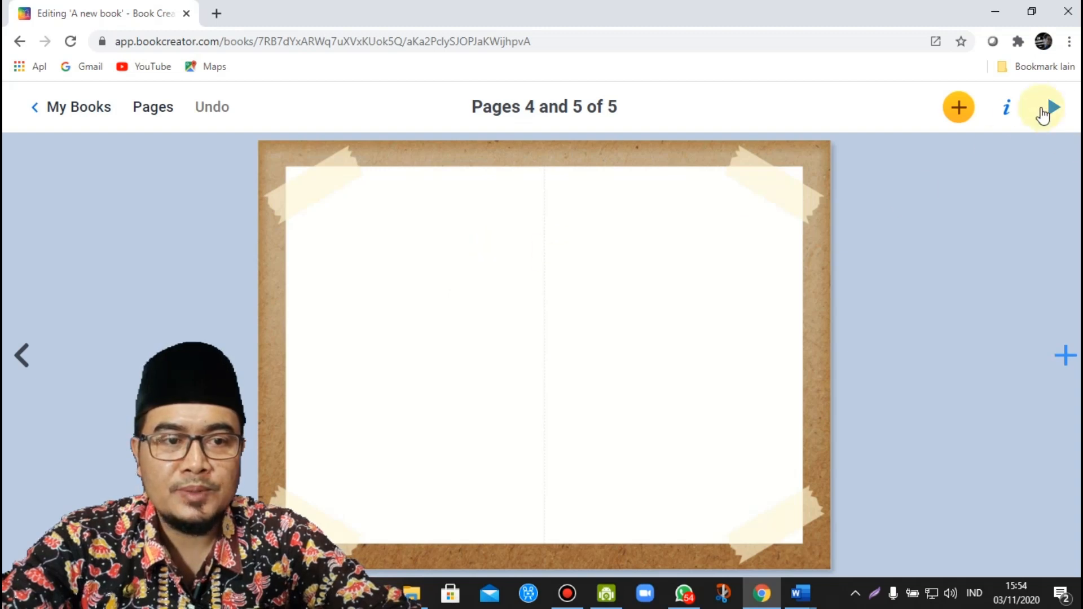
{"action": "left_click", "coordinate": [1007, 110]}
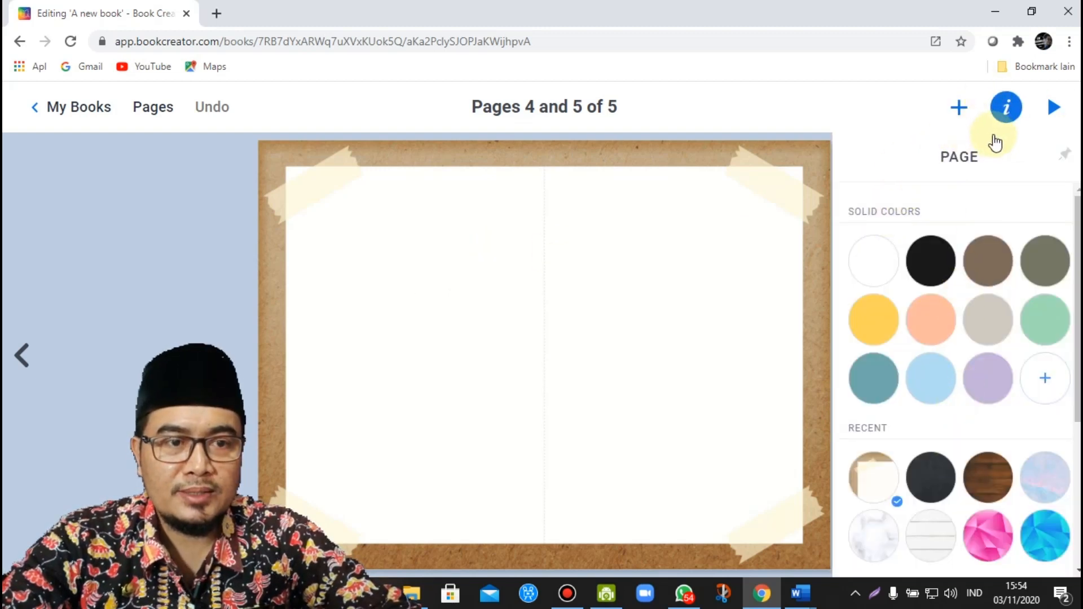
{"action": "left_click", "coordinate": [874, 261]}
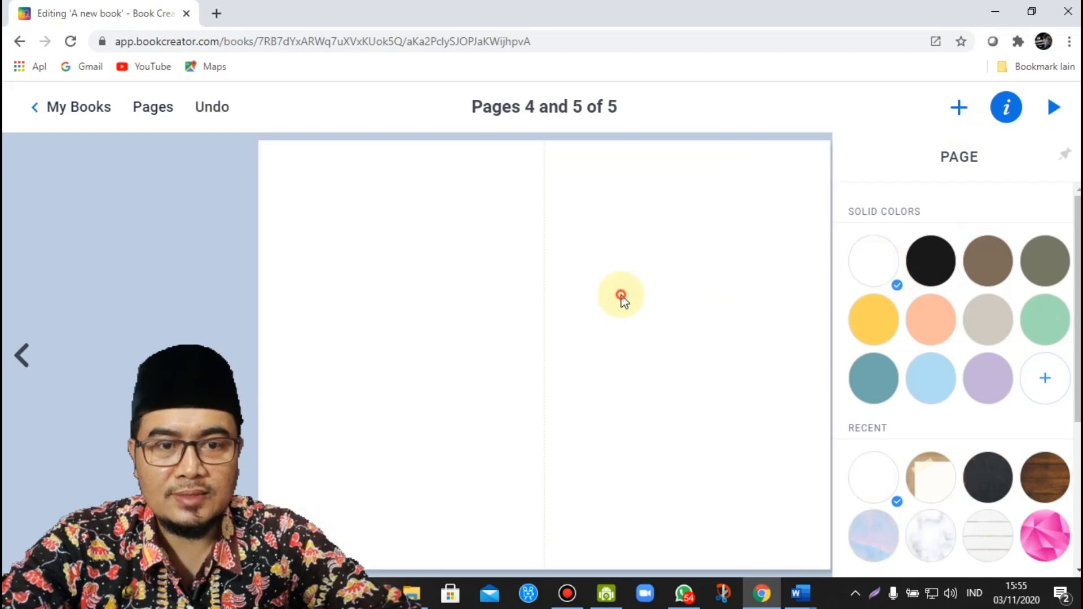
{"action": "left_click", "coordinate": [621, 296]}
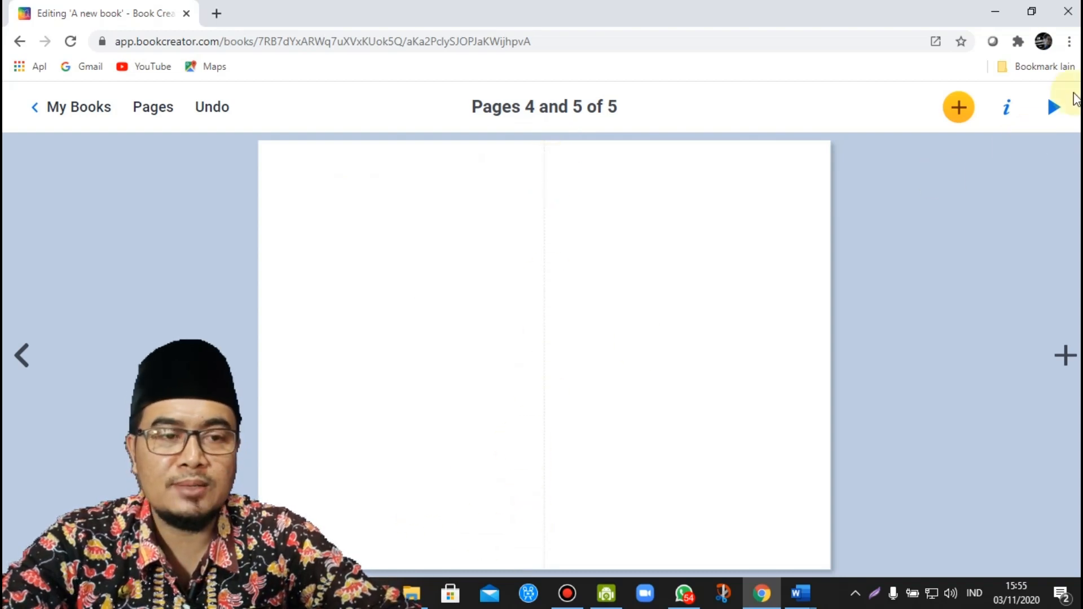
{"action": "left_click", "coordinate": [1006, 109]}
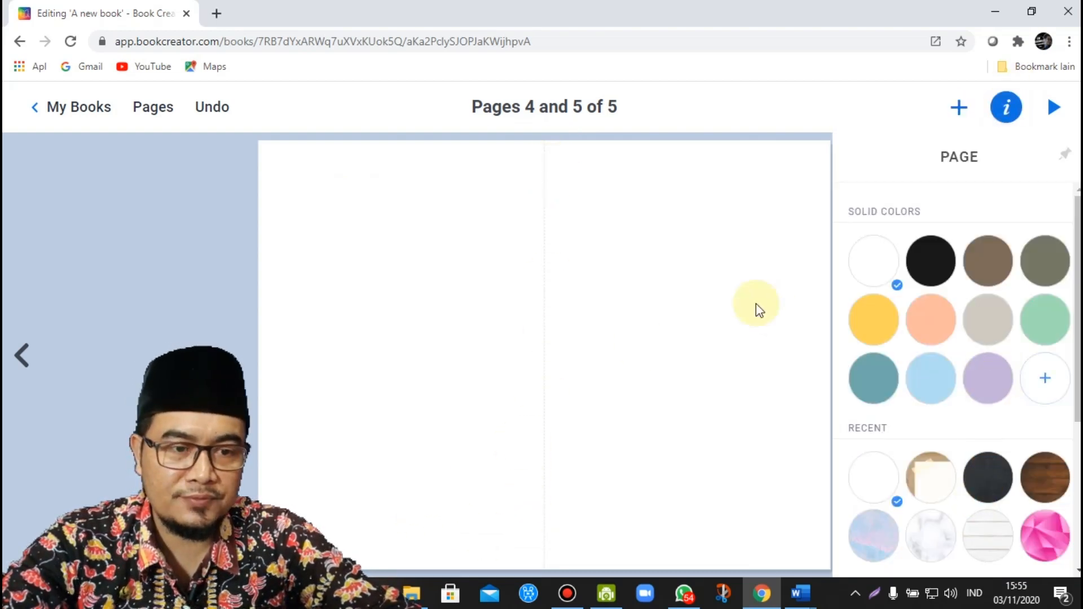
{"action": "scroll", "coordinate": [1066, 319], "scroll_direction": "down", "scroll_amount": 4}
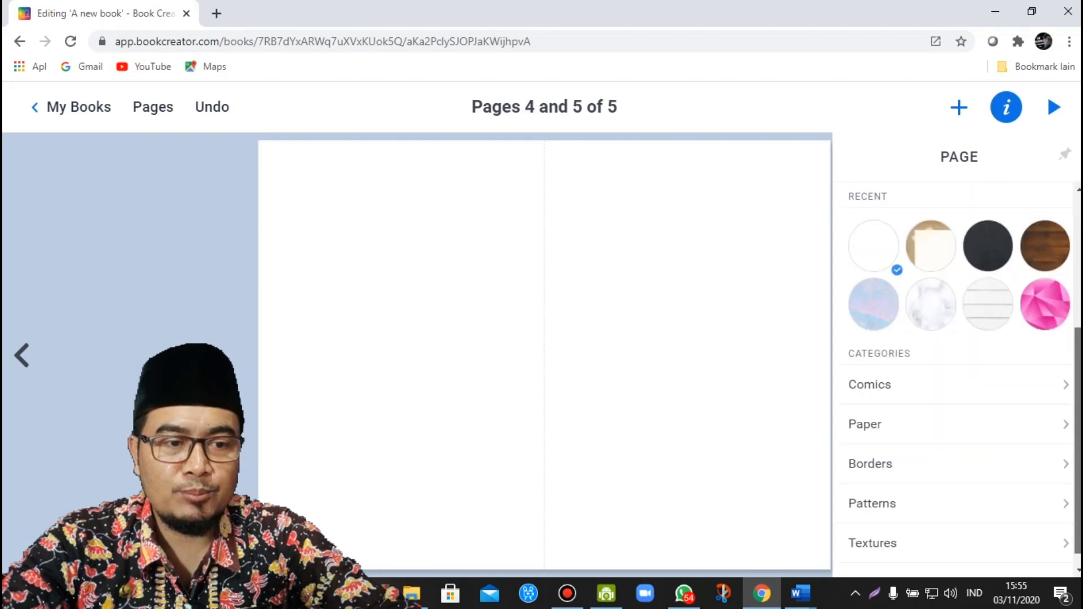
{"action": "left_click", "coordinate": [649, 231]}
Search Google Images for "wallpaper biru" from the media import dialog
{"action": "left_click", "coordinate": [960, 108]}
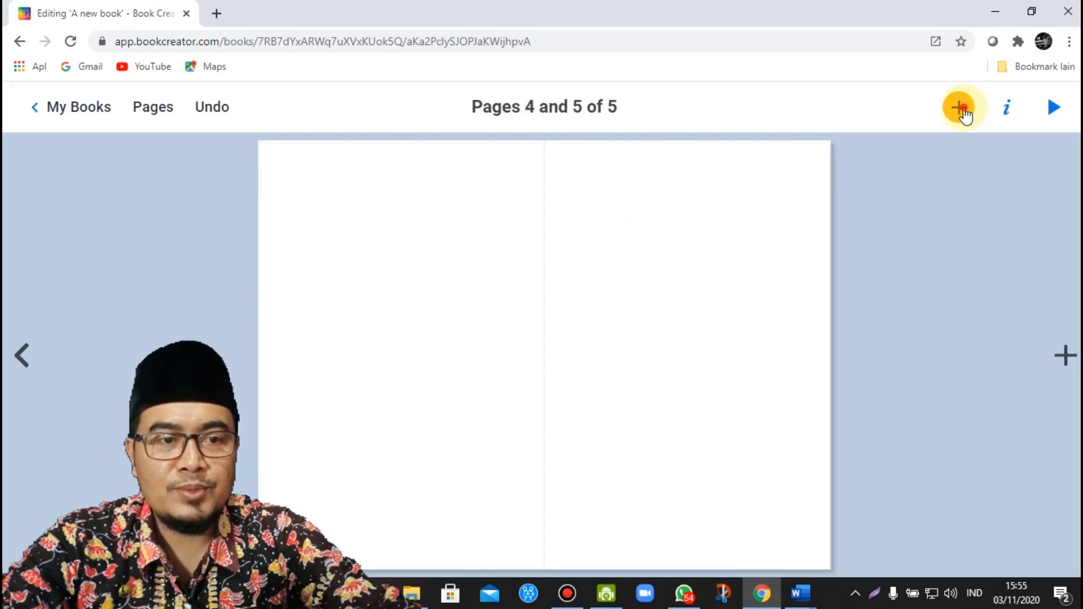
{"action": "left_click", "coordinate": [885, 206]}
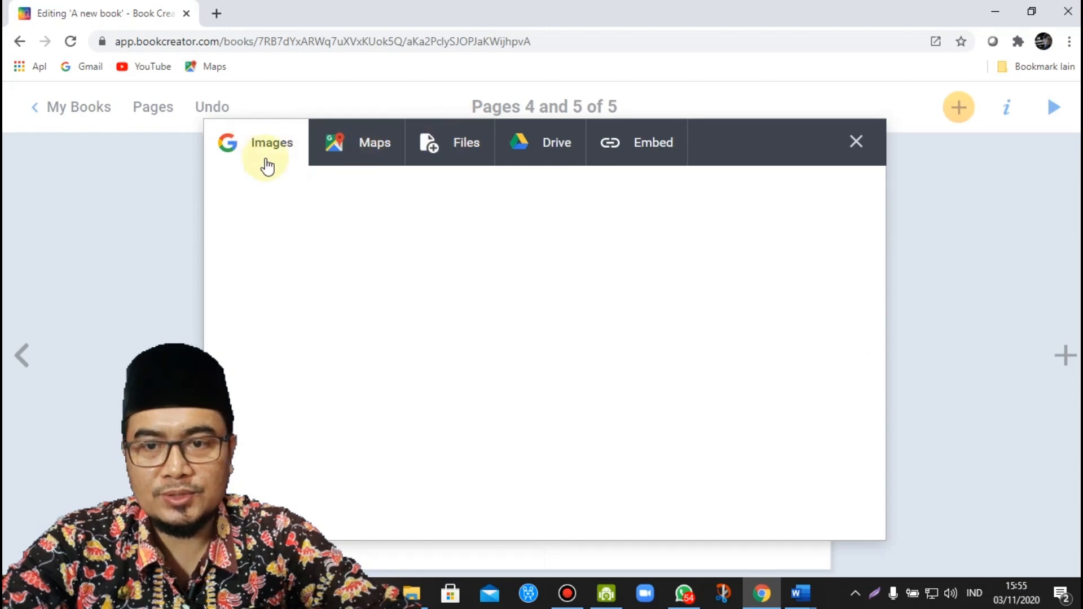
{"action": "left_click", "coordinate": [387, 231]}
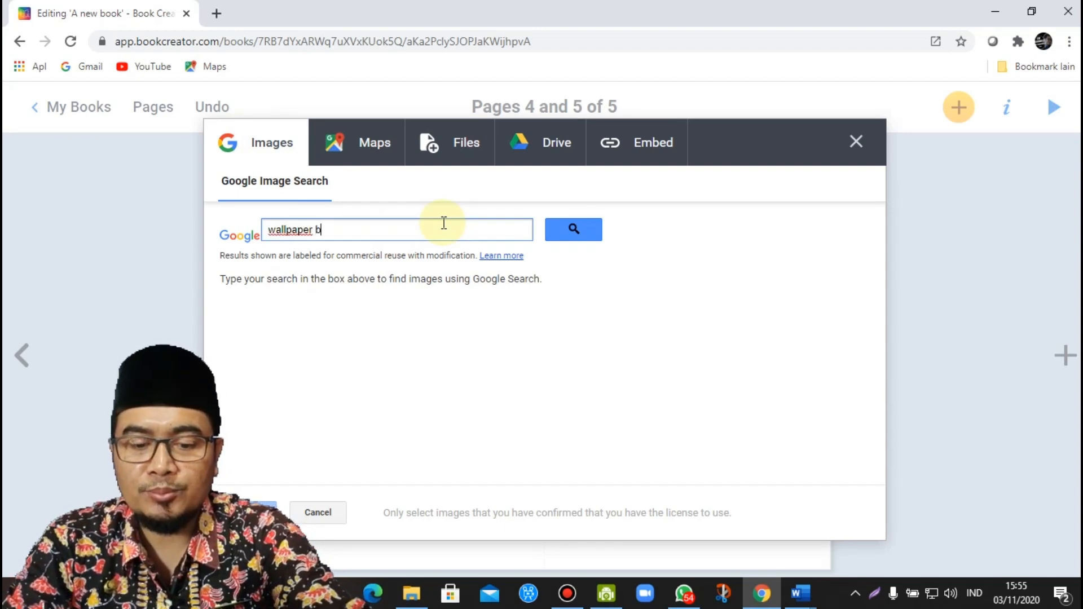
{"action": "left_click", "coordinate": [585, 228]}
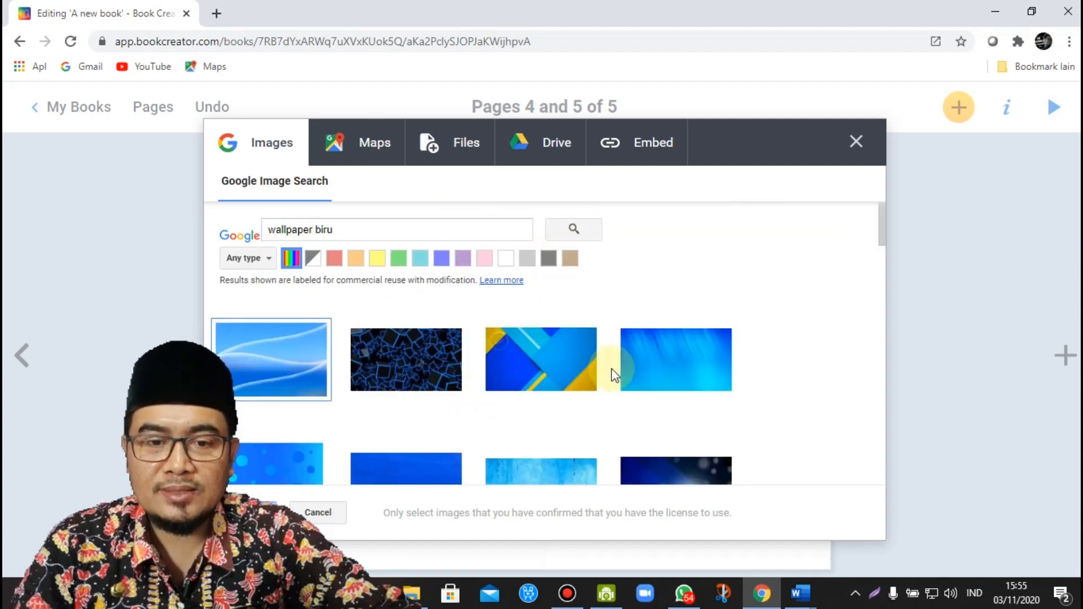
Browse the blue wallpaper search results for an image suitable as a page background
{"action": "scroll", "coordinate": [614, 374], "scroll_direction": "down", "scroll_amount": 10}
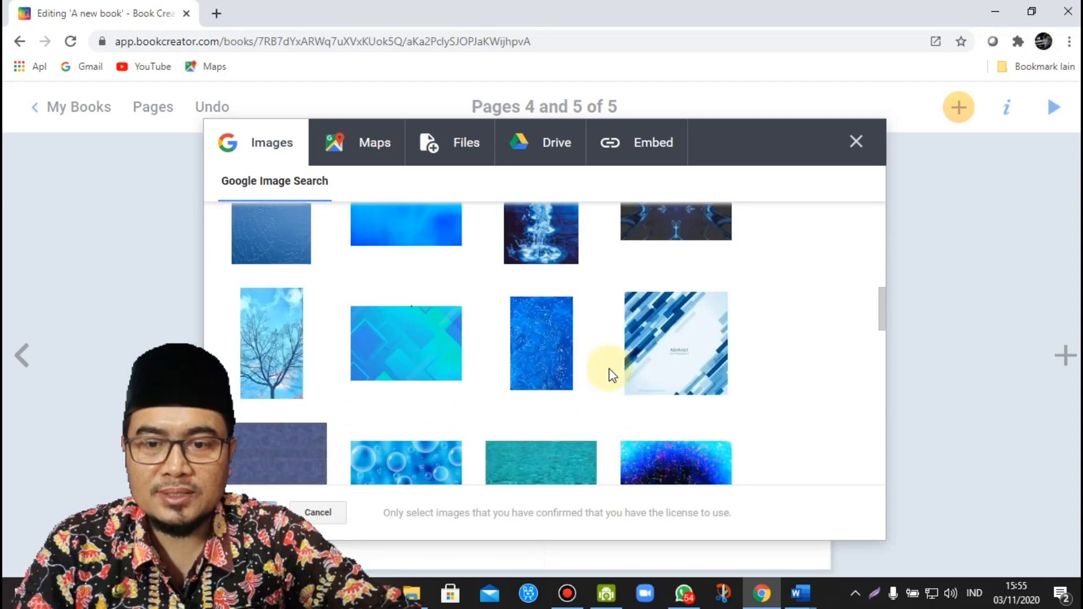
{"action": "scroll", "coordinate": [610, 374], "scroll_direction": "down", "scroll_amount": 3}
{"action": "scroll", "coordinate": [608, 370], "scroll_direction": "up", "scroll_amount": 3}
{"action": "scroll", "coordinate": [608, 369], "scroll_direction": "down", "scroll_amount": 6}
{"action": "scroll", "coordinate": [609, 370], "scroll_direction": "down", "scroll_amount": 8}
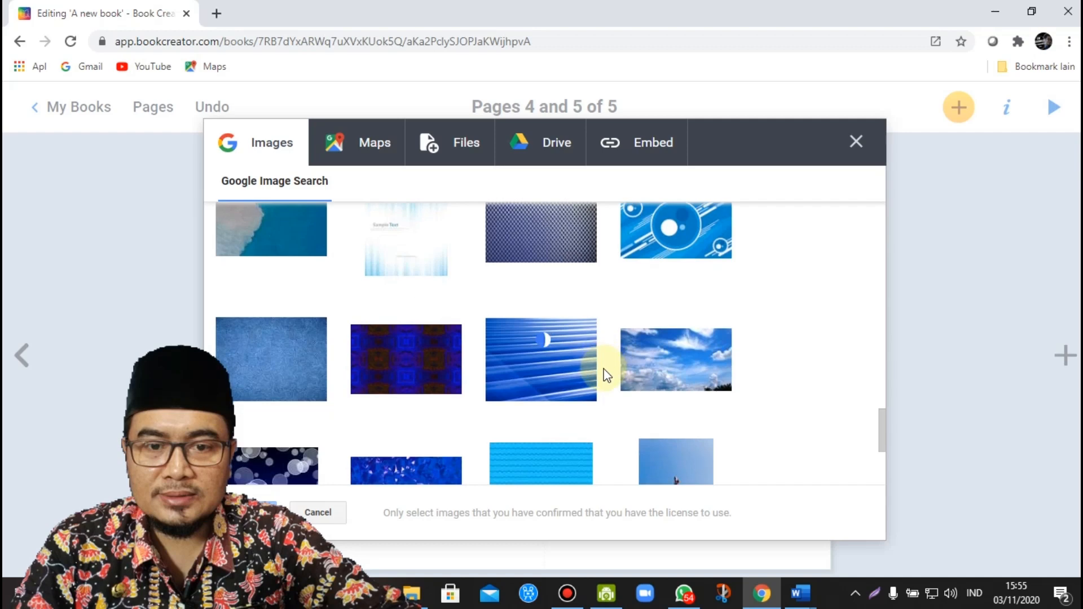
{"action": "scroll", "coordinate": [629, 374], "scroll_direction": "down", "scroll_amount": 6}
{"action": "scroll", "coordinate": [648, 355], "scroll_direction": "up", "scroll_amount": 2}
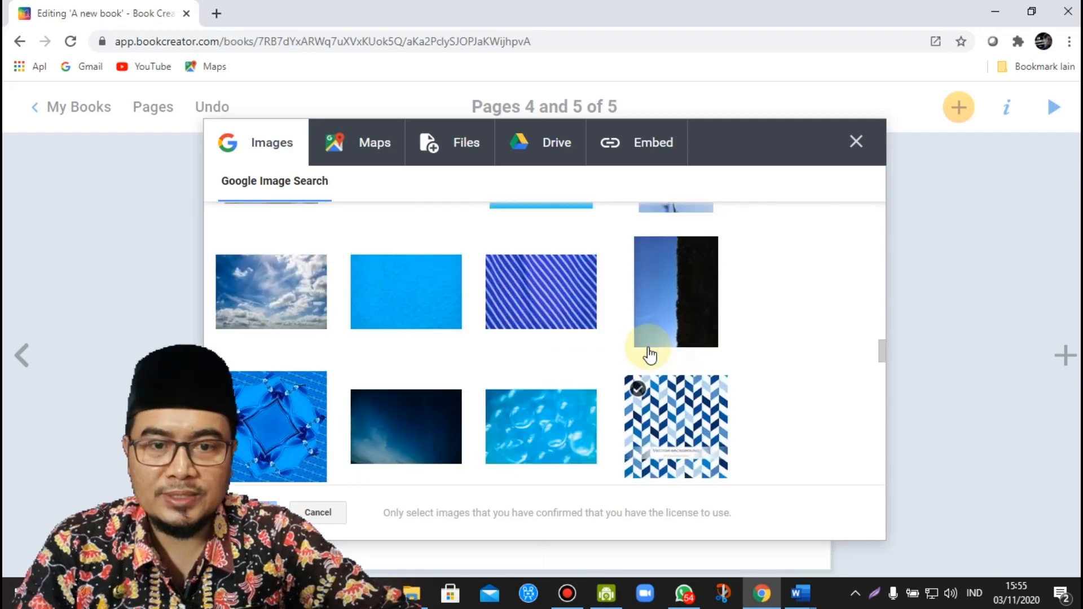
{"action": "scroll", "coordinate": [650, 355], "scroll_direction": "down", "scroll_amount": 10}
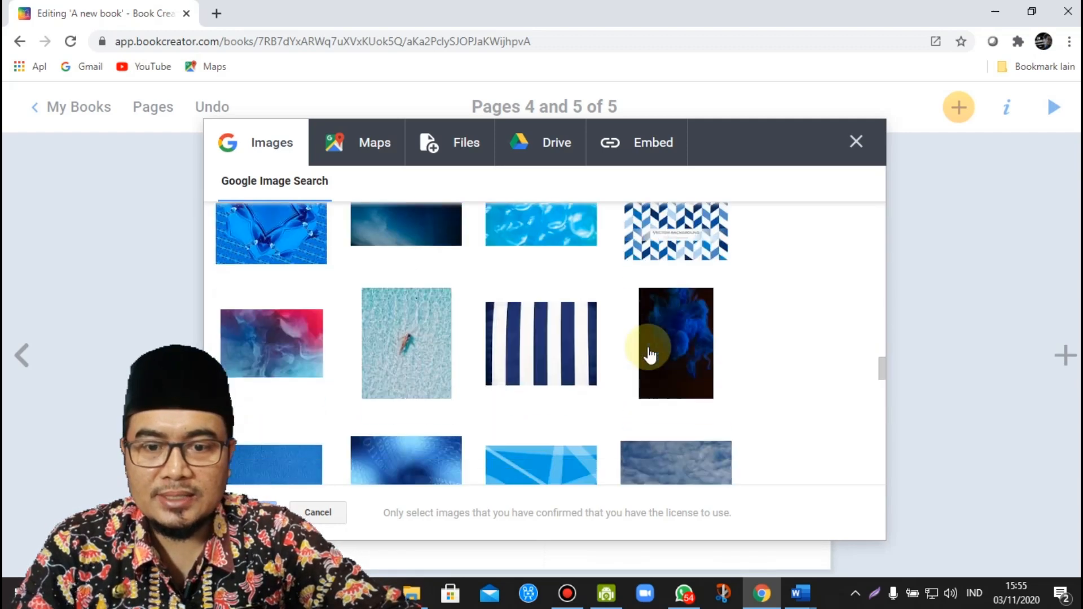
{"action": "scroll", "coordinate": [650, 356], "scroll_direction": "down", "scroll_amount": 10}
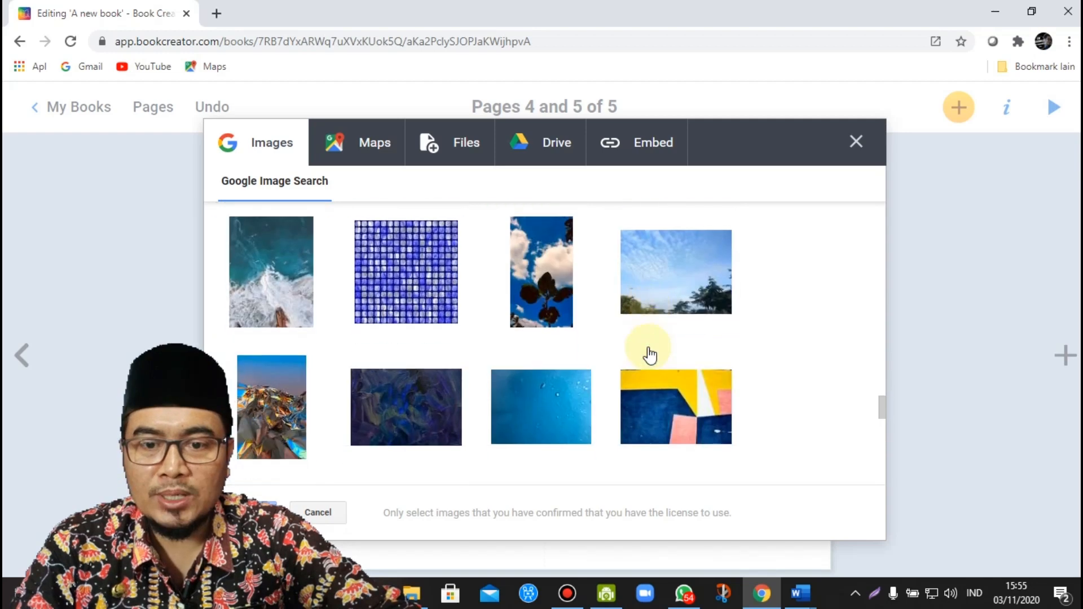
{"action": "scroll", "coordinate": [650, 355], "scroll_direction": "down", "scroll_amount": 5}
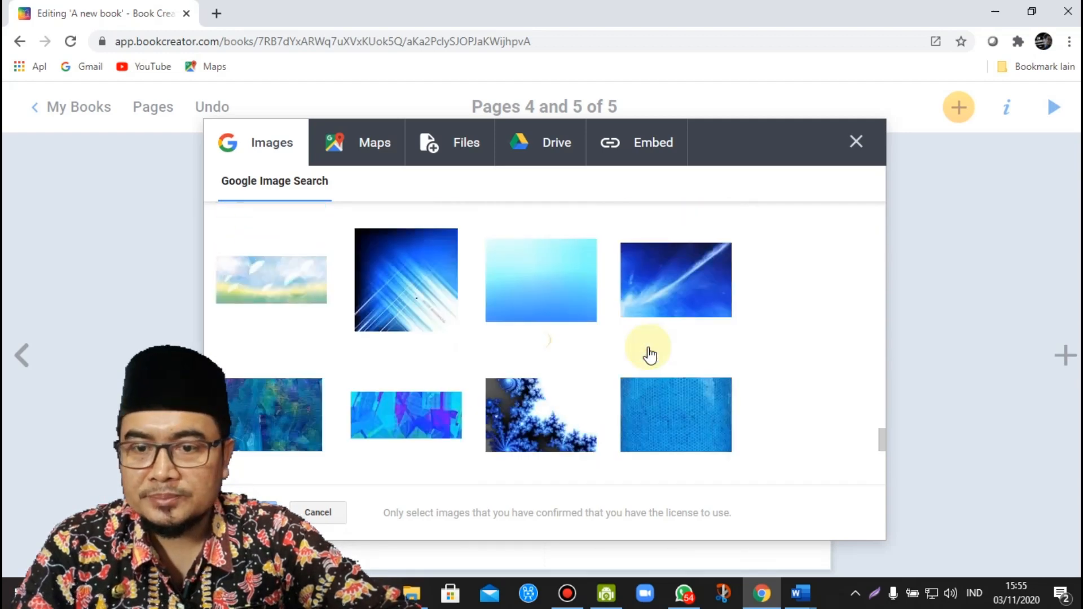
{"action": "scroll", "coordinate": [650, 355], "scroll_direction": "down", "scroll_amount": 2}
{"action": "scroll", "coordinate": [650, 356], "scroll_direction": "down", "scroll_amount": 4}
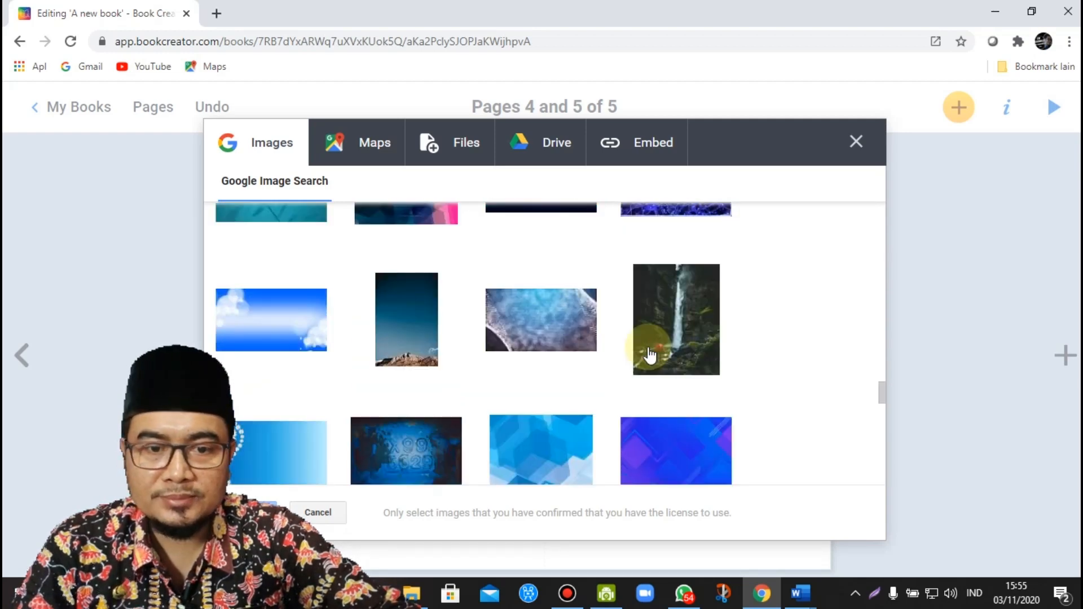
{"action": "scroll", "coordinate": [650, 356], "scroll_direction": "down", "scroll_amount": 2}
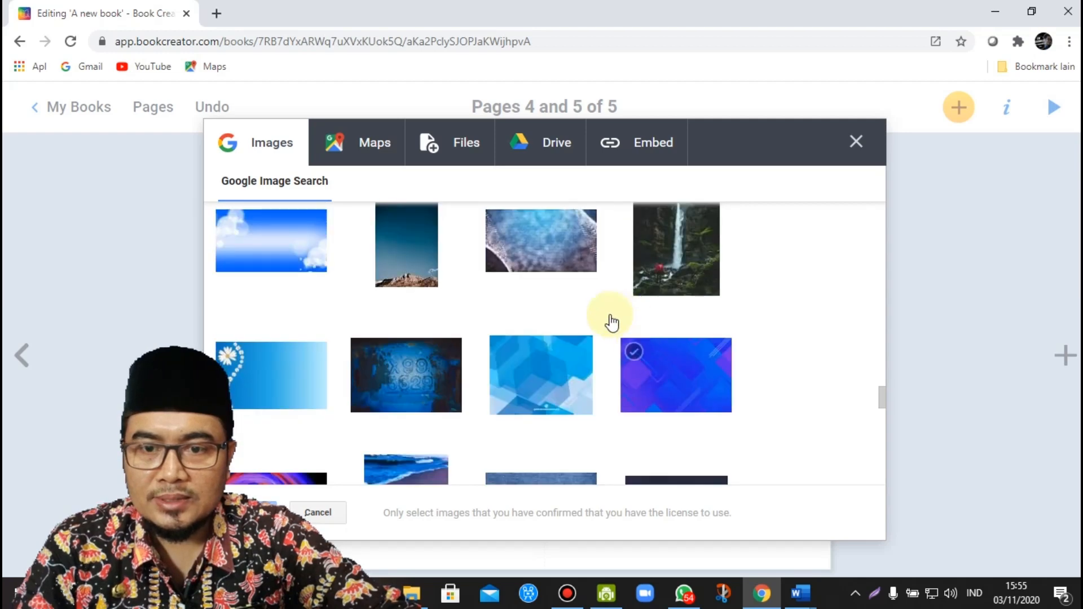
{"action": "scroll", "coordinate": [570, 388], "scroll_direction": "down", "scroll_amount": 3}
{"action": "scroll", "coordinate": [571, 389], "scroll_direction": "down", "scroll_amount": 10}
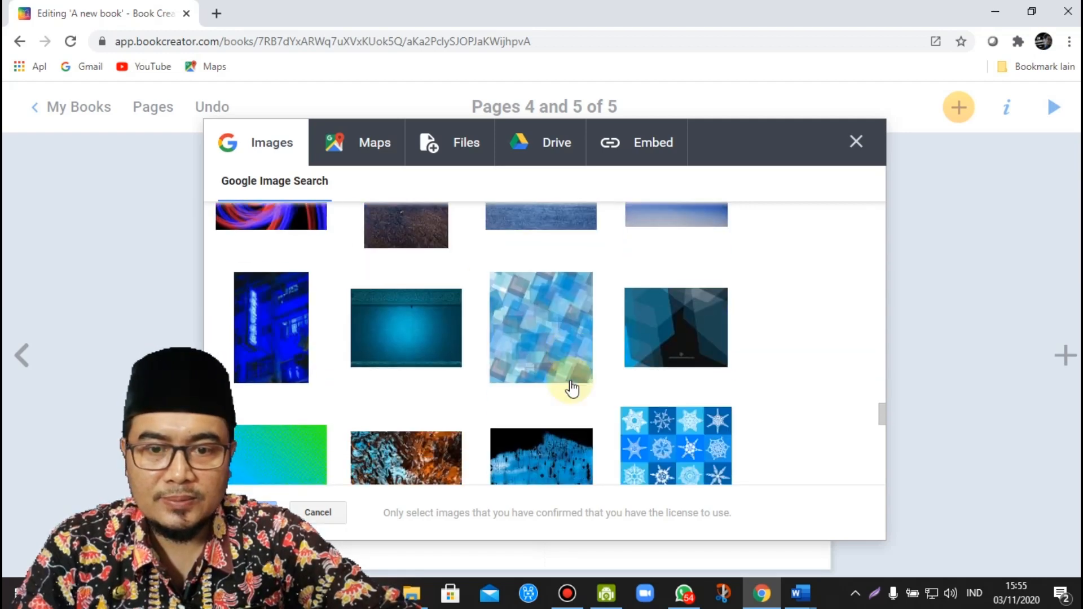
{"action": "scroll", "coordinate": [572, 388], "scroll_direction": "down", "scroll_amount": 10}
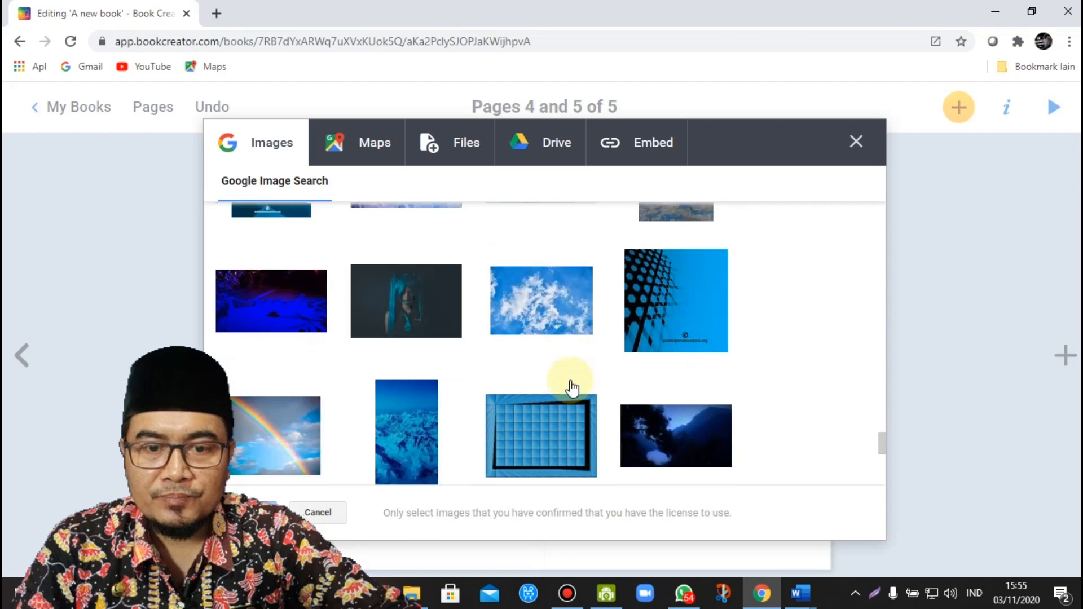
{"action": "scroll", "coordinate": [572, 388], "scroll_direction": "down", "scroll_amount": 3}
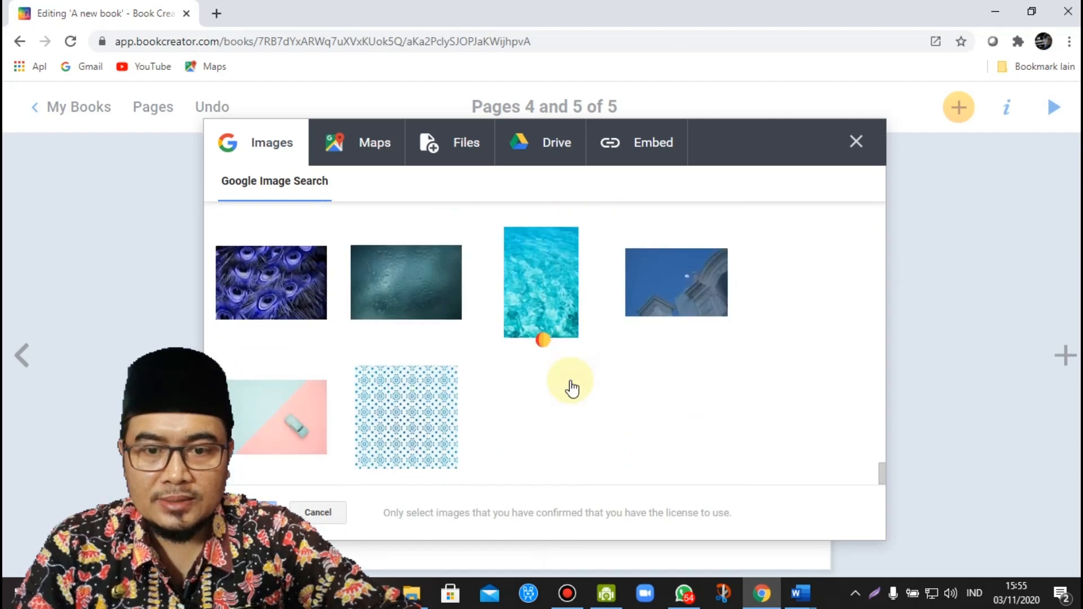
{"action": "left_click", "coordinate": [572, 388]}
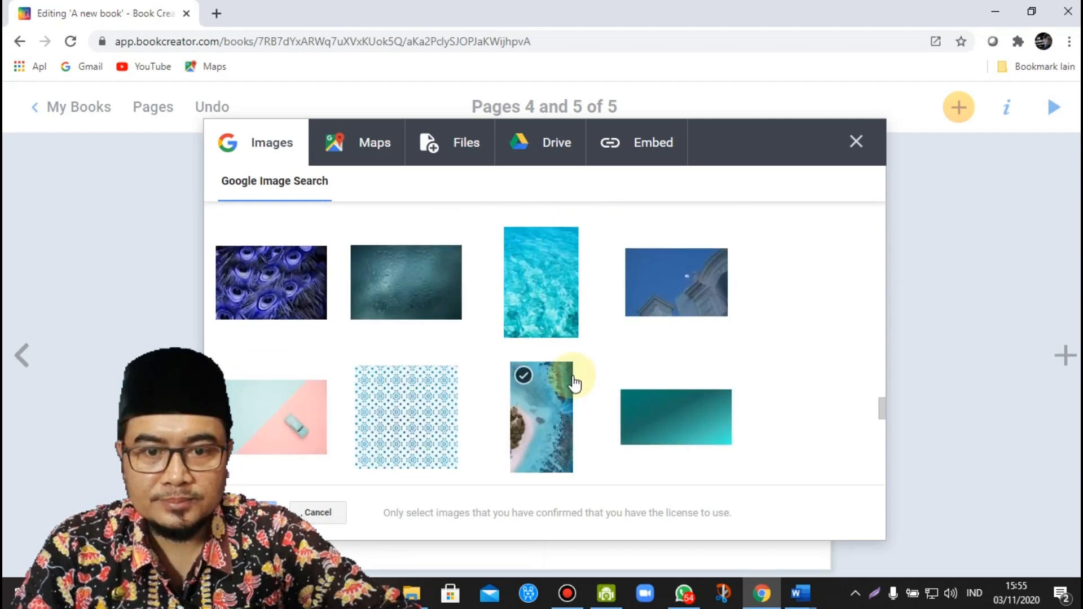
{"action": "scroll", "coordinate": [572, 387], "scroll_direction": "down", "scroll_amount": 3}
{"action": "scroll", "coordinate": [574, 384], "scroll_direction": "up", "scroll_amount": 3}
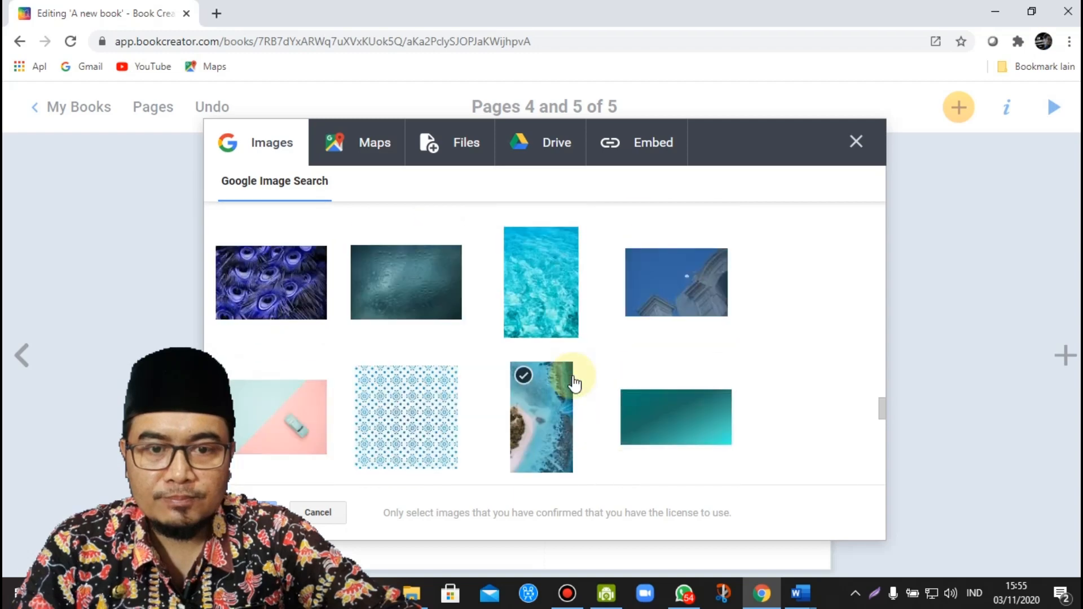
Insert the turquoise water image and move and enlarge it until it covers the whole of page 4
{"action": "left_click", "coordinate": [561, 283]}
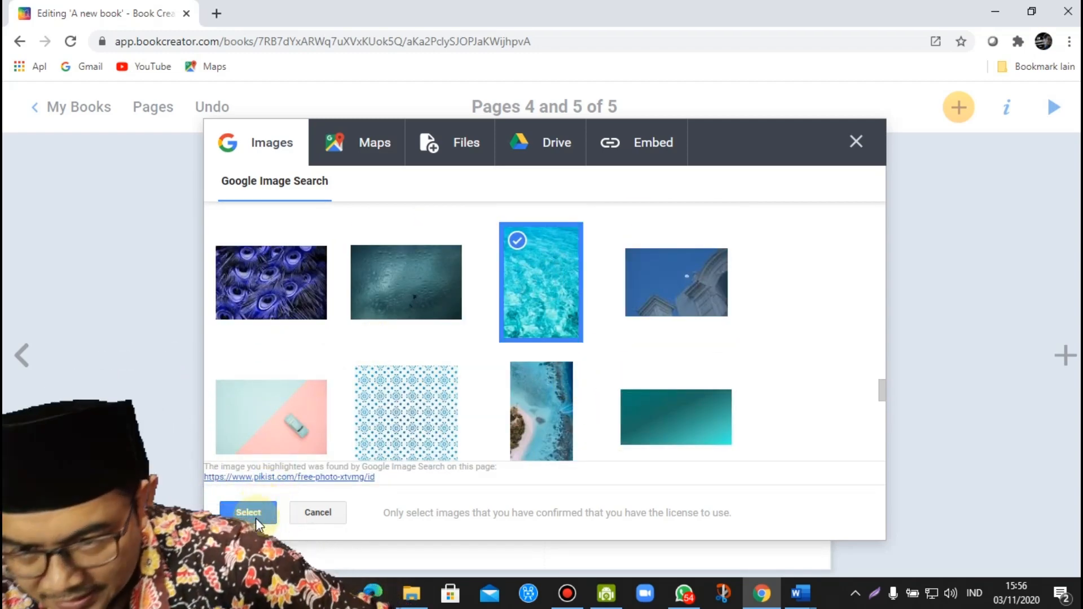
{"action": "left_click", "coordinate": [256, 514]}
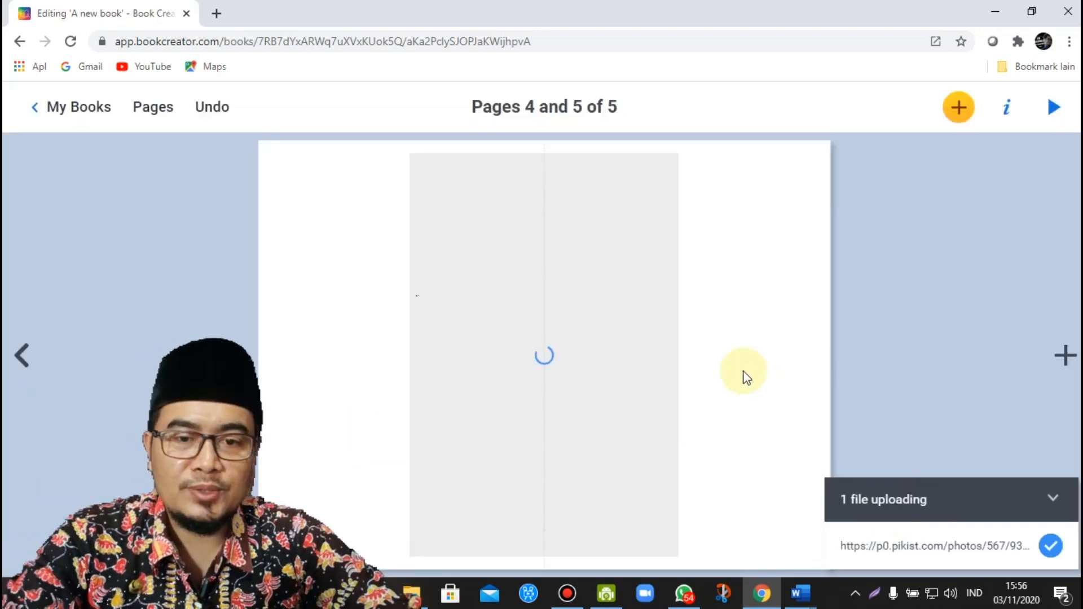
{"action": "left_click_drag", "start_coordinate": [570, 321], "coordinate": [415, 311]}
{"action": "left_click_drag", "start_coordinate": [527, 545], "coordinate": [547, 581]}
{"action": "left_click", "coordinate": [821, 363]}
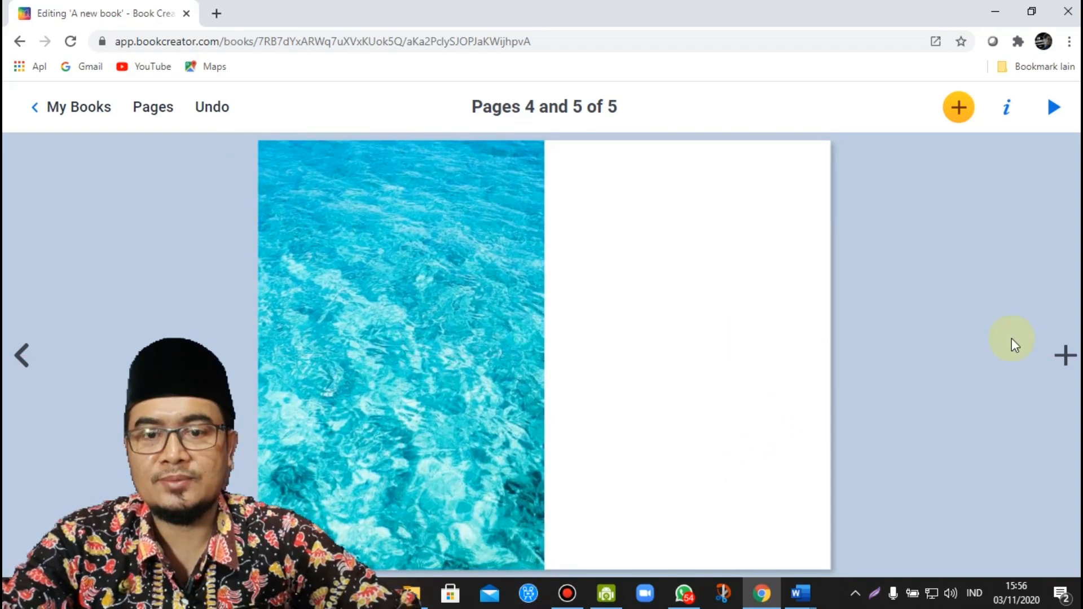
Lock the water image in place on page 4
{"action": "left_click", "coordinate": [395, 221]}
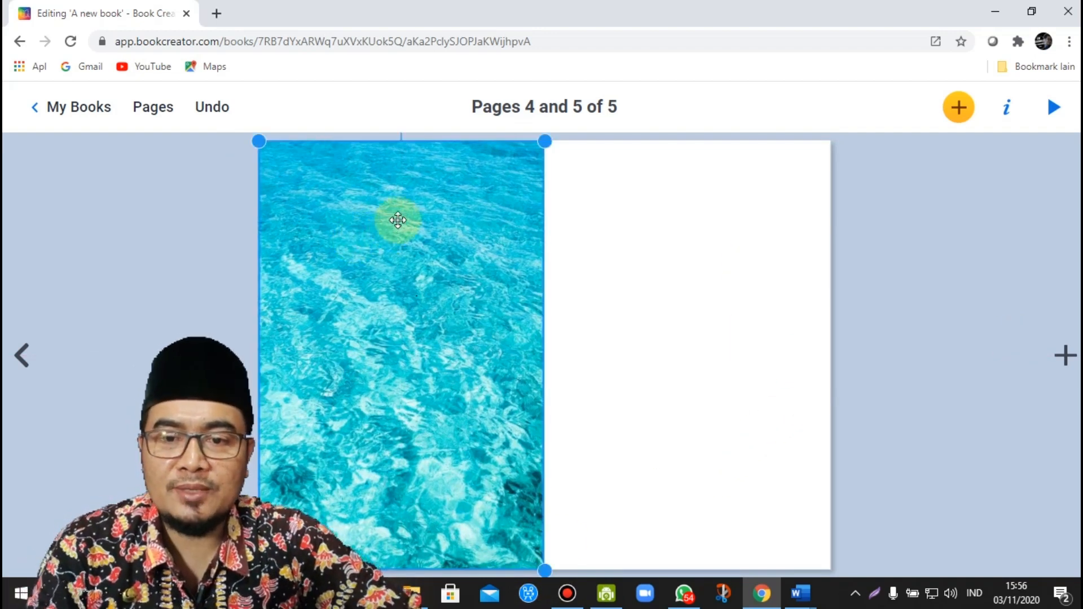
{"action": "right_click", "coordinate": [427, 241]}
{"action": "left_click", "coordinate": [482, 414]}
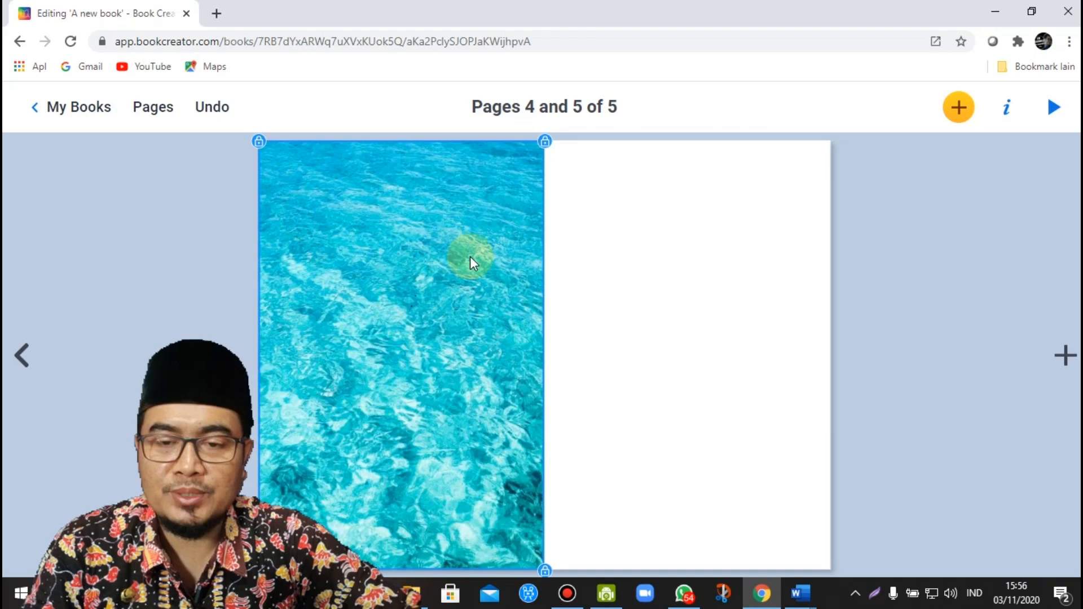
Copy the water image from page 4, paste it, and position the copy so it covers page 5
{"action": "right_click", "coordinate": [452, 199]}
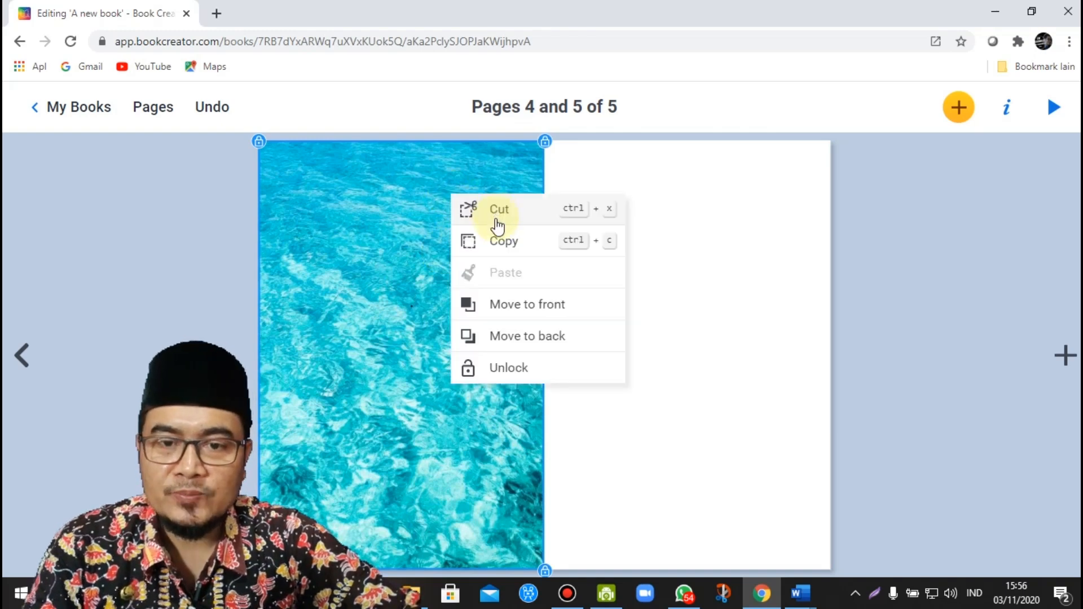
{"action": "left_click", "coordinate": [496, 242]}
{"action": "right_click", "coordinate": [597, 195]}
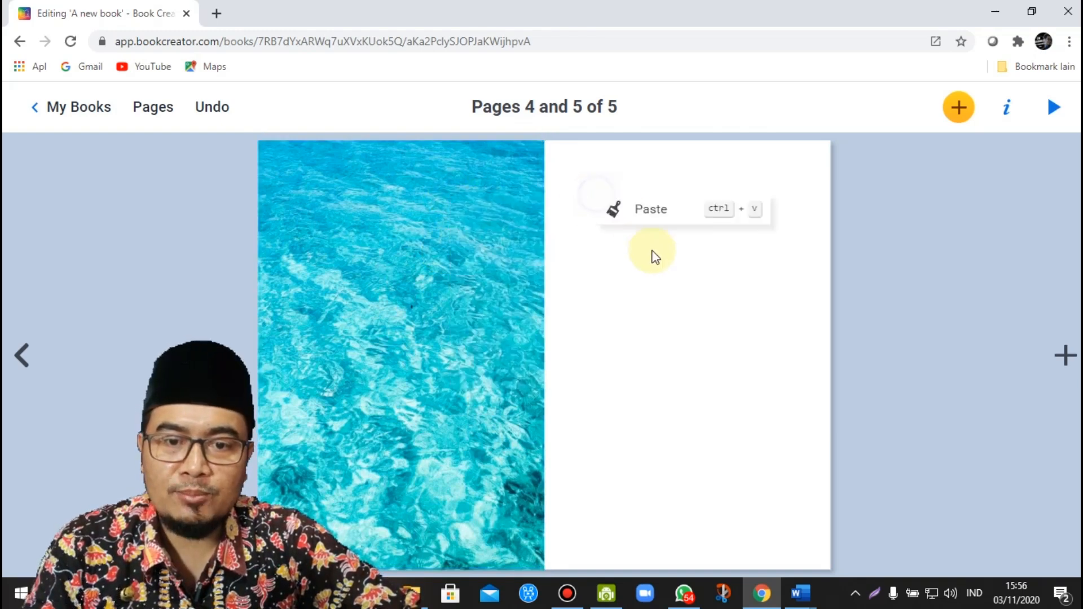
{"action": "left_click", "coordinate": [651, 208]}
{"action": "left_click_drag", "start_coordinate": [653, 292], "coordinate": [690, 257]}
{"action": "left_click", "coordinate": [875, 234]}
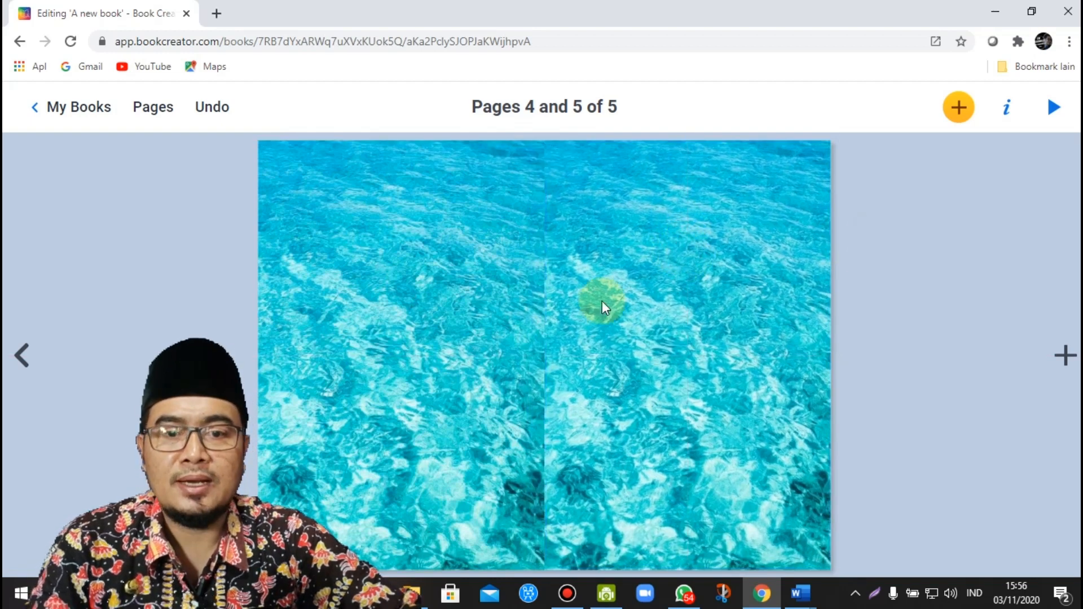
{"action": "left_click", "coordinate": [413, 291]}
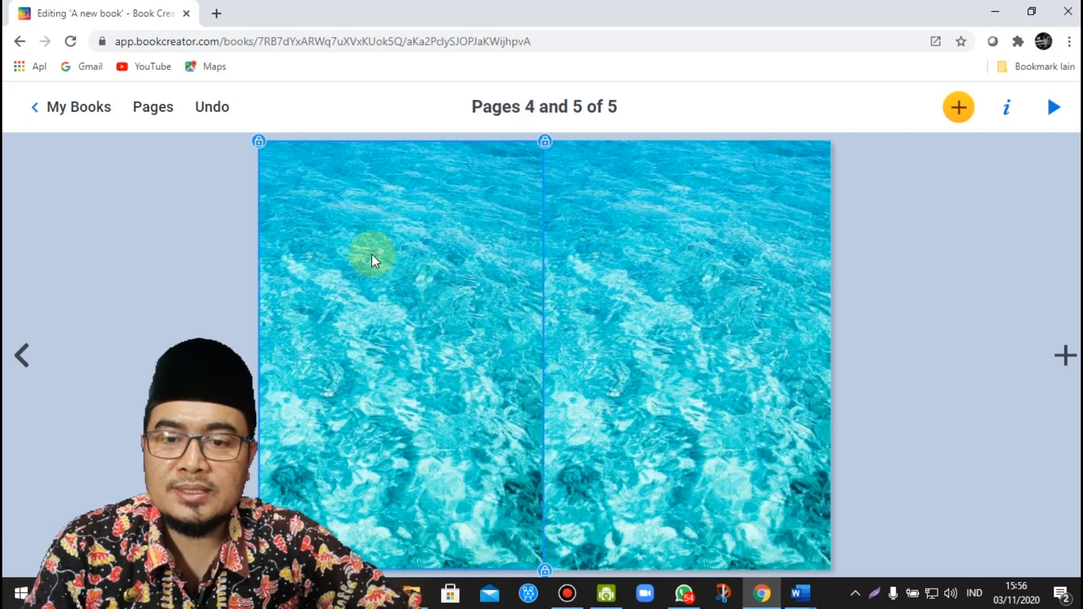
Add a text box with the two-line heading "BAB I" and "MATERI SUMBER ENERGI"
{"action": "left_click", "coordinate": [954, 116]}
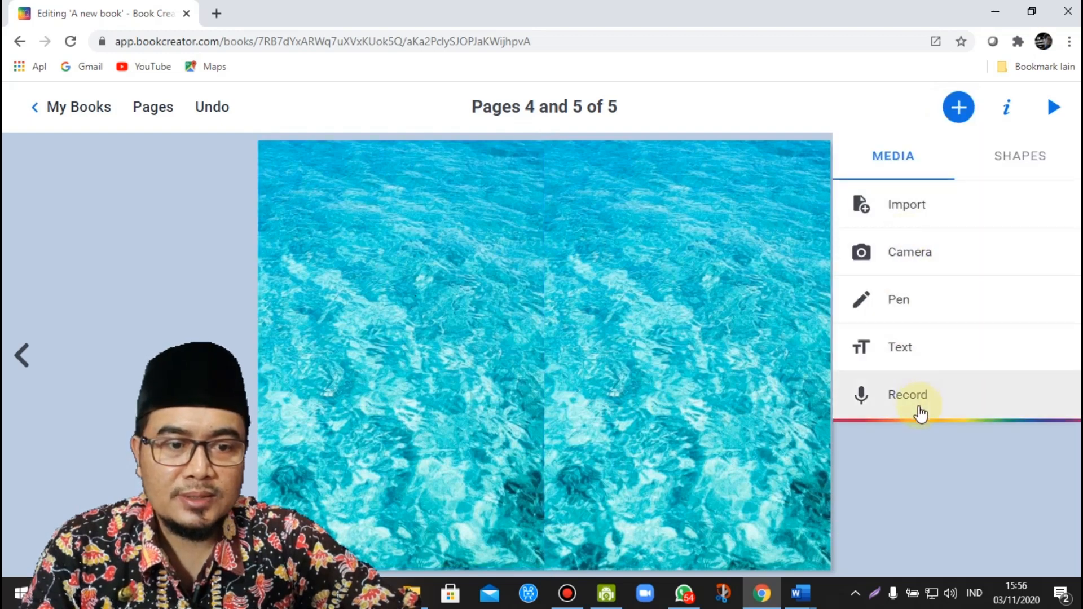
{"action": "left_click", "coordinate": [897, 347]}
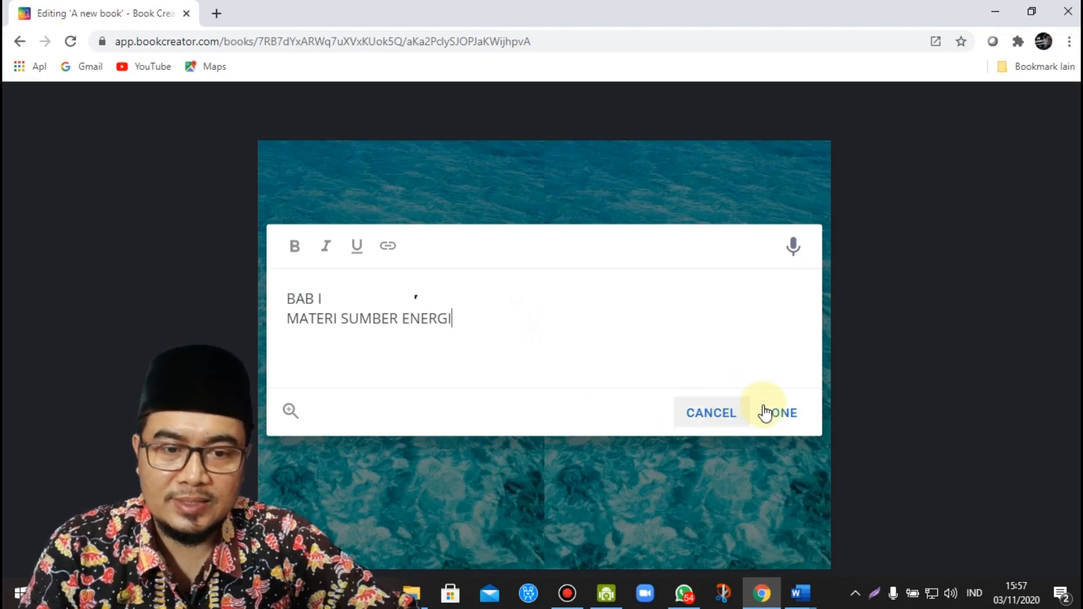
{"action": "left_click", "coordinate": [780, 413]}
Widen the heading text box to nearly the full width of page 4 and move it to the top of the page
{"action": "left_click", "coordinate": [430, 257]}
{"action": "left_click_drag", "start_coordinate": [477, 242], "coordinate": [531, 237]}
{"action": "left_click_drag", "start_coordinate": [319, 233], "coordinate": [271, 233]}
{"action": "left_click_drag", "start_coordinate": [355, 234], "coordinate": [361, 166]}
Format the BAB I heading on page 4 with text size 23, centered alignment and bold
{"action": "right_click", "coordinate": [378, 167]}
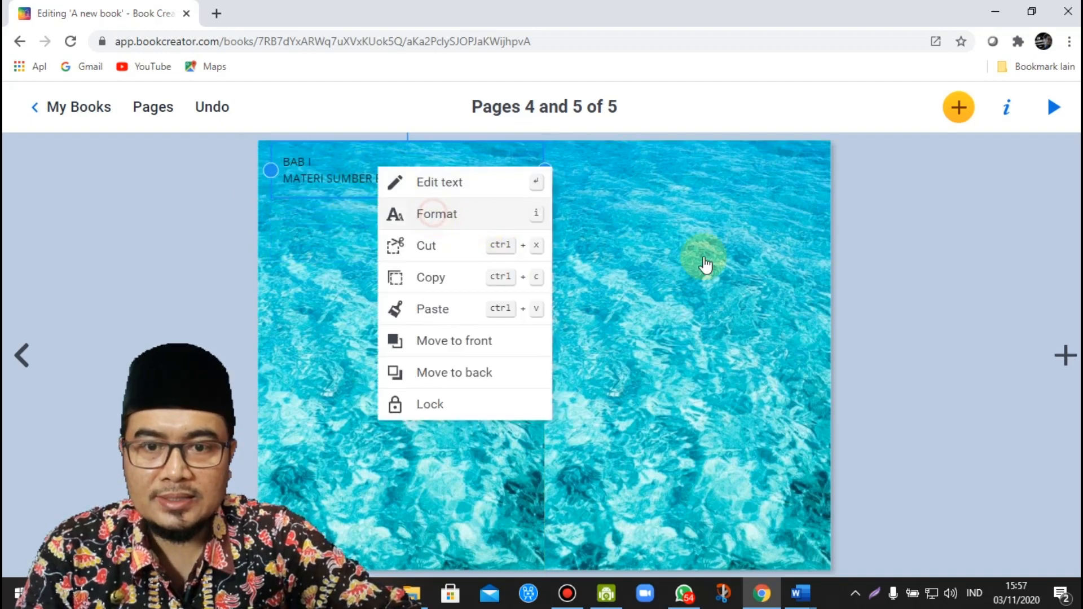
{"action": "key", "text": "i"}
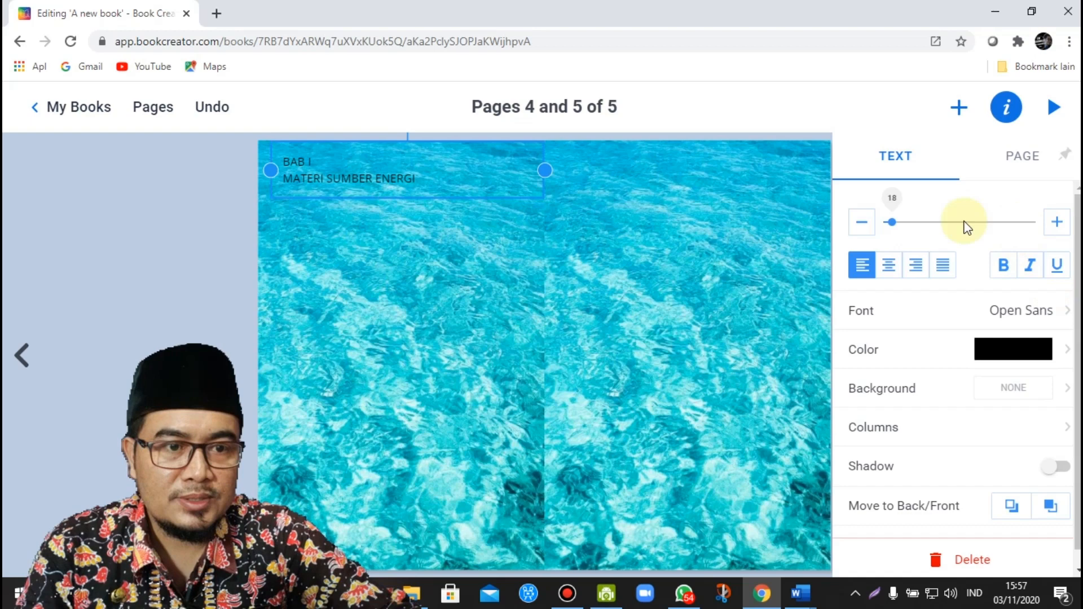
{"action": "left_click", "coordinate": [1050, 223]}
{"action": "left_click", "coordinate": [1050, 222]}
{"action": "left_click", "coordinate": [1050, 223]}
{"action": "left_click", "coordinate": [1050, 223]}
{"action": "left_click", "coordinate": [1050, 222]}
{"action": "left_click", "coordinate": [889, 265]}
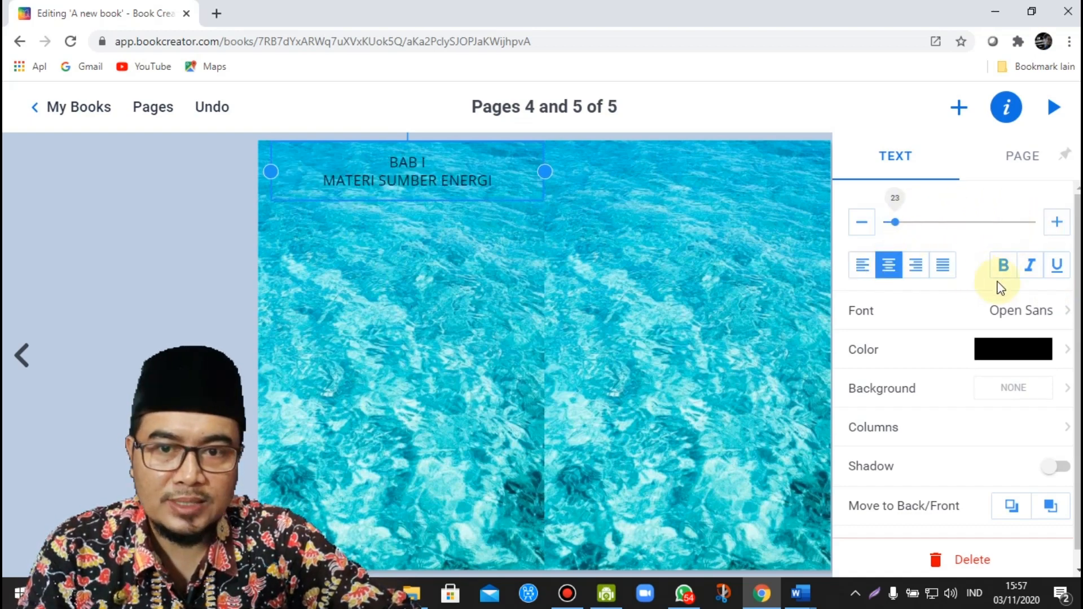
{"action": "left_click", "coordinate": [1003, 266]}
Try yellow on the BAB I heading and set its text color to red
{"action": "left_click", "coordinate": [1007, 351]}
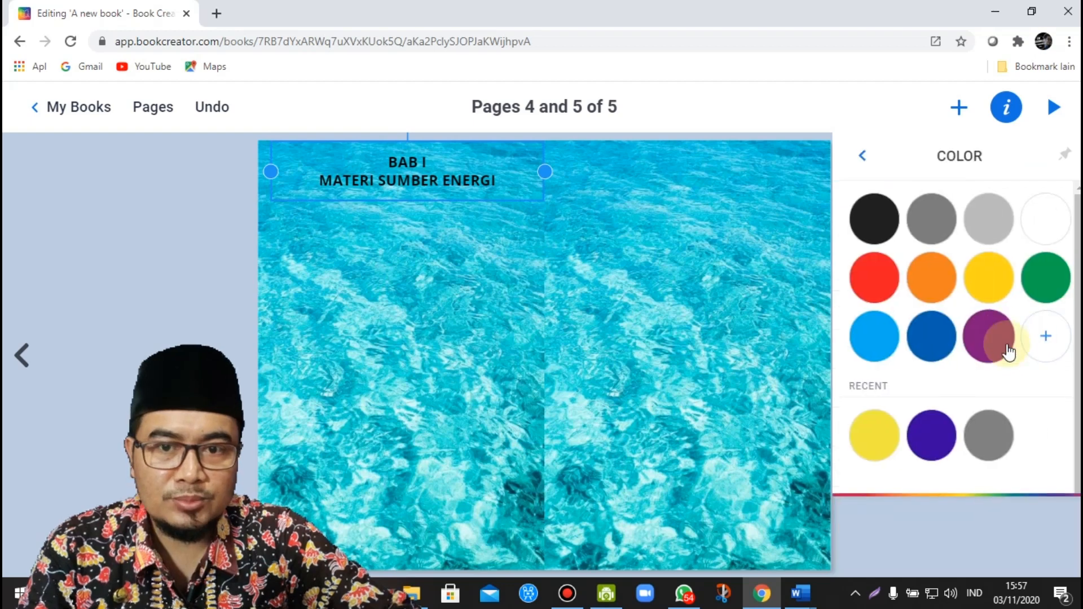
{"action": "left_click", "coordinate": [991, 285]}
{"action": "left_click", "coordinate": [878, 285]}
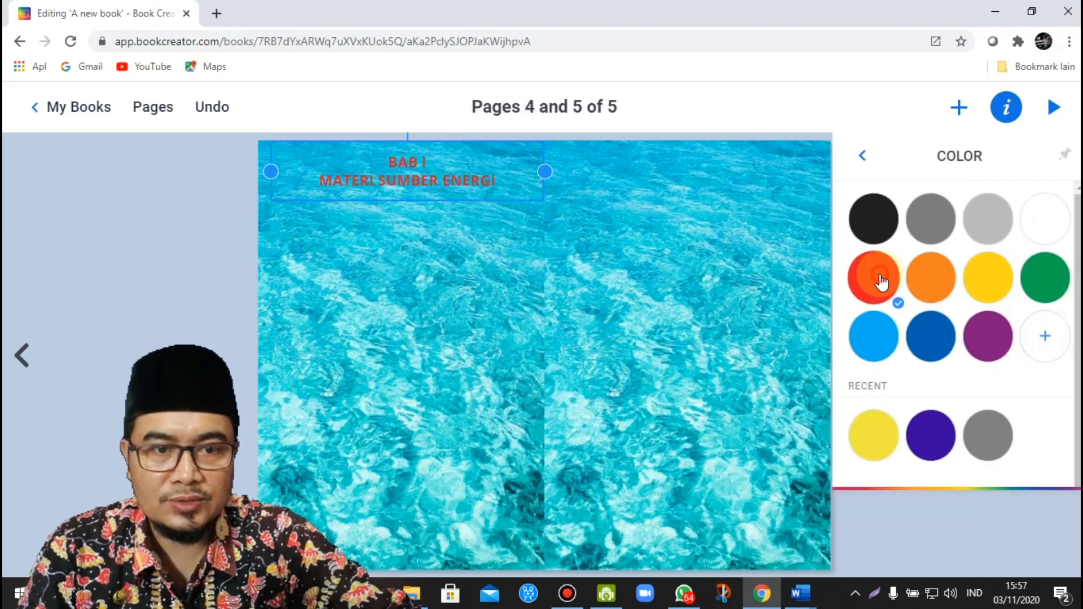
Try white on the BAB I heading and set its text color to black
{"action": "left_click", "coordinate": [1041, 226]}
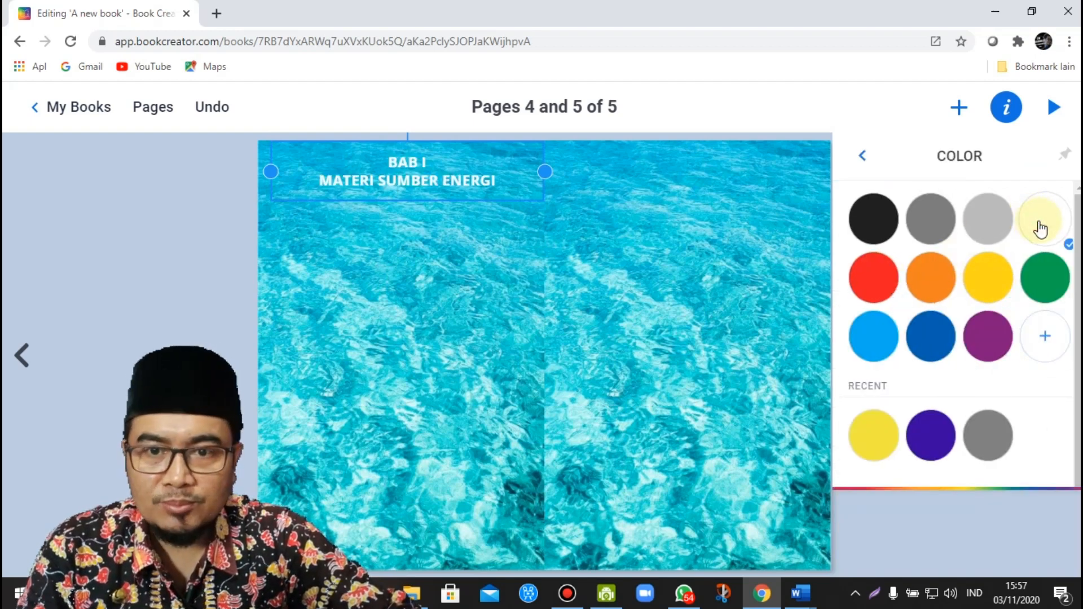
{"action": "left_click", "coordinate": [865, 228]}
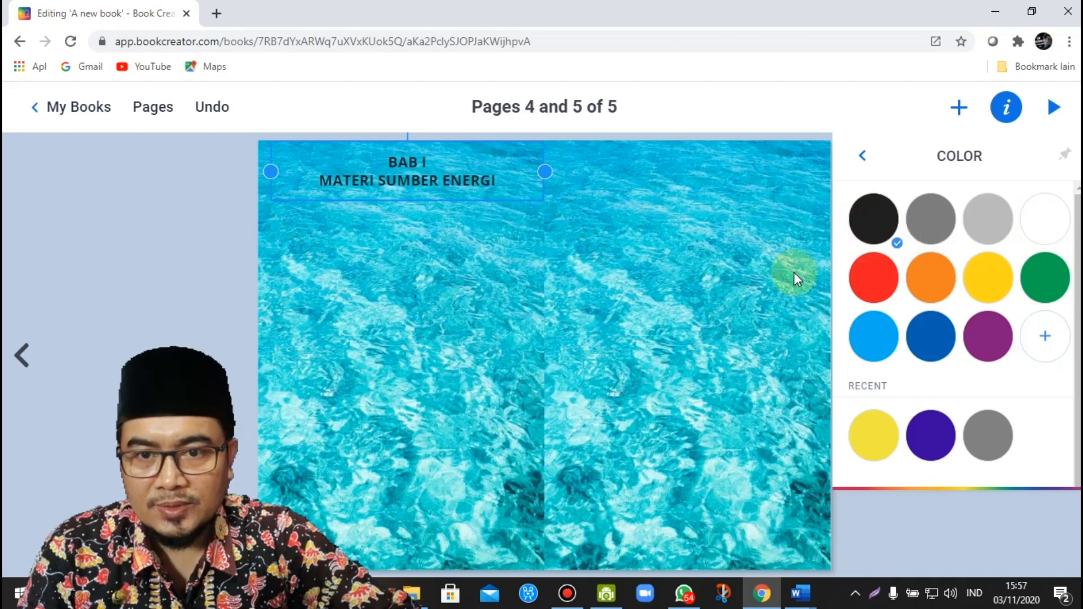
{"action": "left_click", "coordinate": [653, 321]}
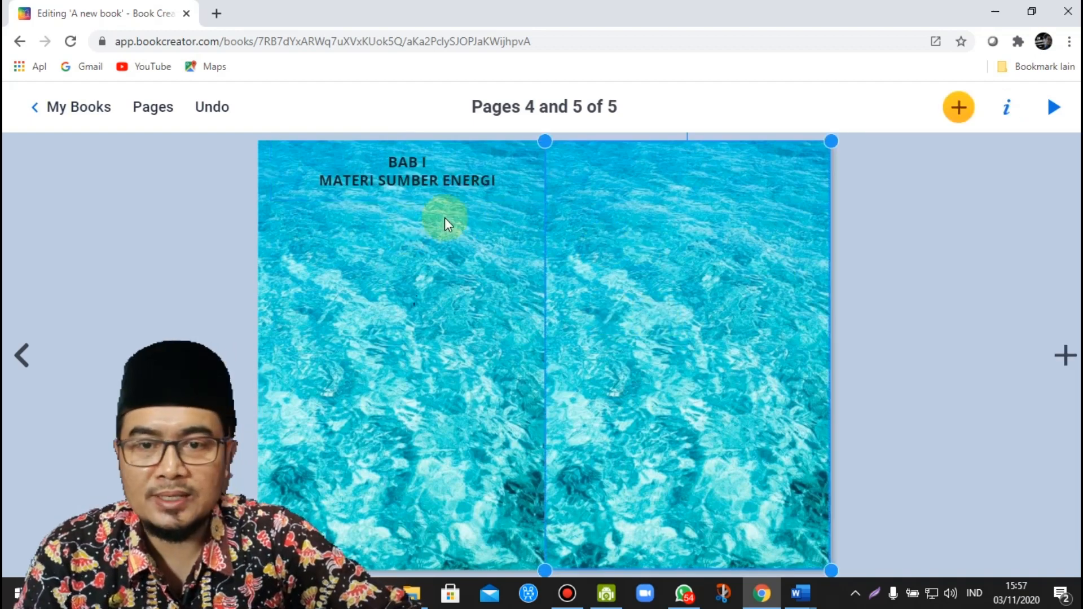
{"action": "left_click", "coordinate": [472, 255]}
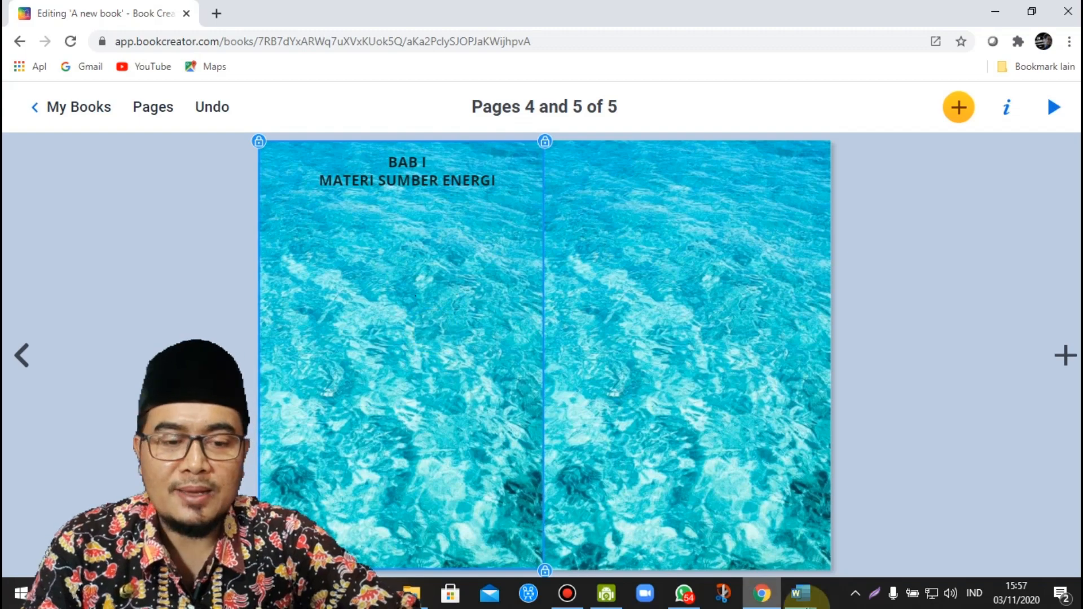
Switch to the Pembelajaran 1 document in Word and bring its opening banner and beach picture into view
{"action": "left_click", "coordinate": [800, 594]}
{"action": "mouse_move", "coordinate": [980, 546]}
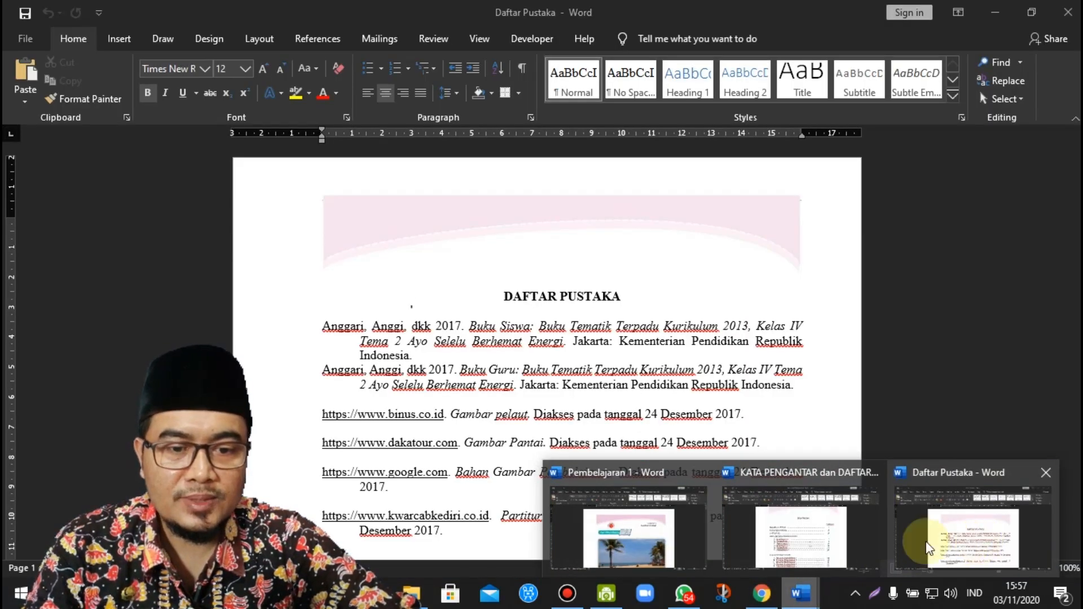
{"action": "left_click", "coordinate": [628, 530]}
{"action": "scroll", "coordinate": [809, 331], "scroll_direction": "down", "scroll_amount": 2}
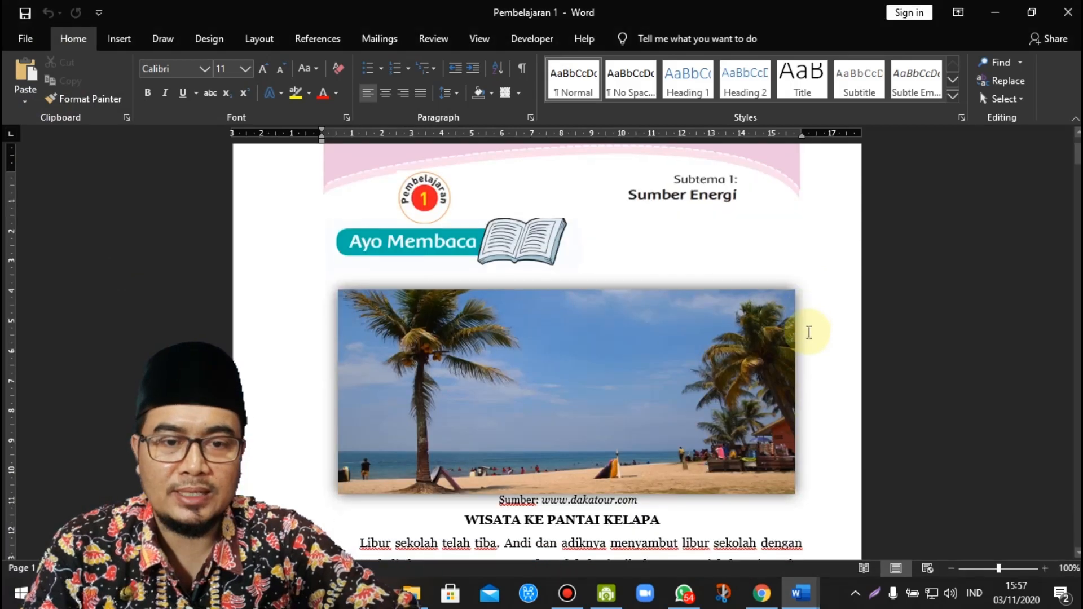
{"action": "scroll", "coordinate": [810, 331], "scroll_direction": "up", "scroll_amount": 1}
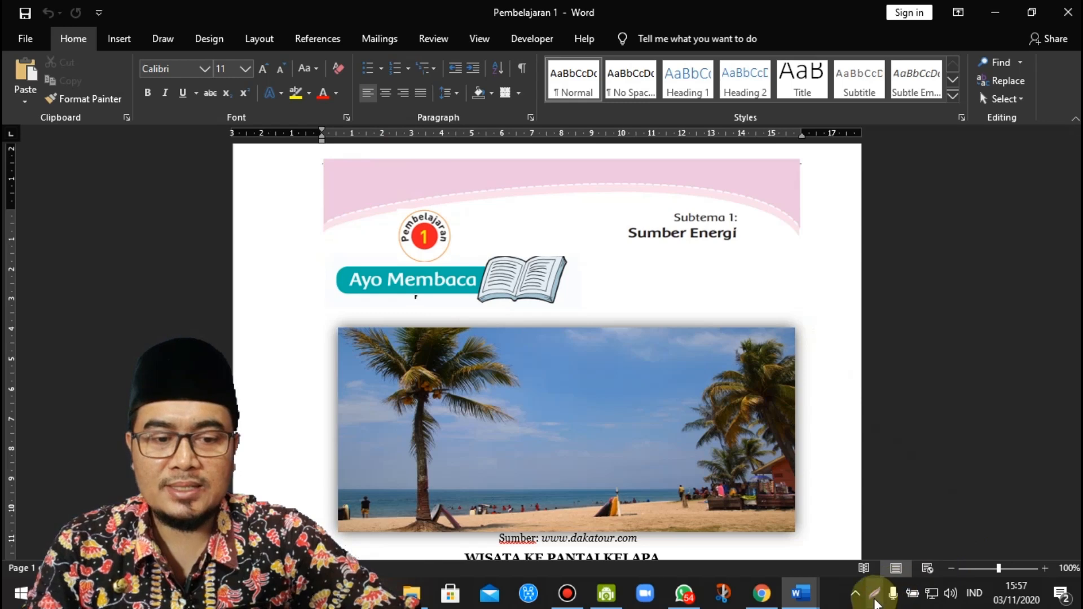
Take a screenshot of the area from the pink banner to the beach picture and save it as the PNG "Gambar pantai"
{"action": "left_click", "coordinate": [876, 594]}
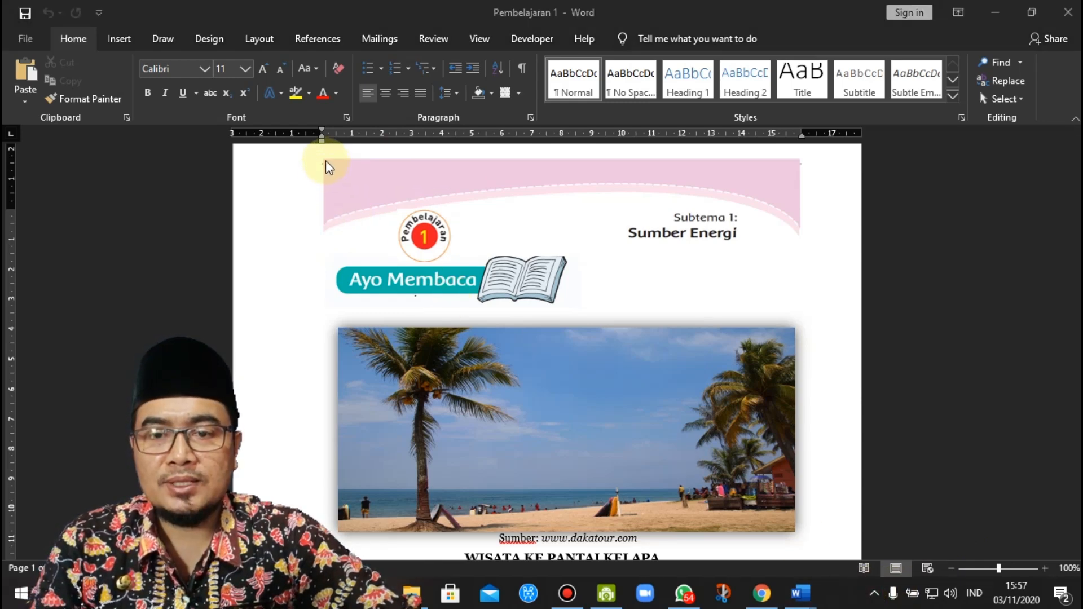
{"action": "left_click", "coordinate": [874, 593]}
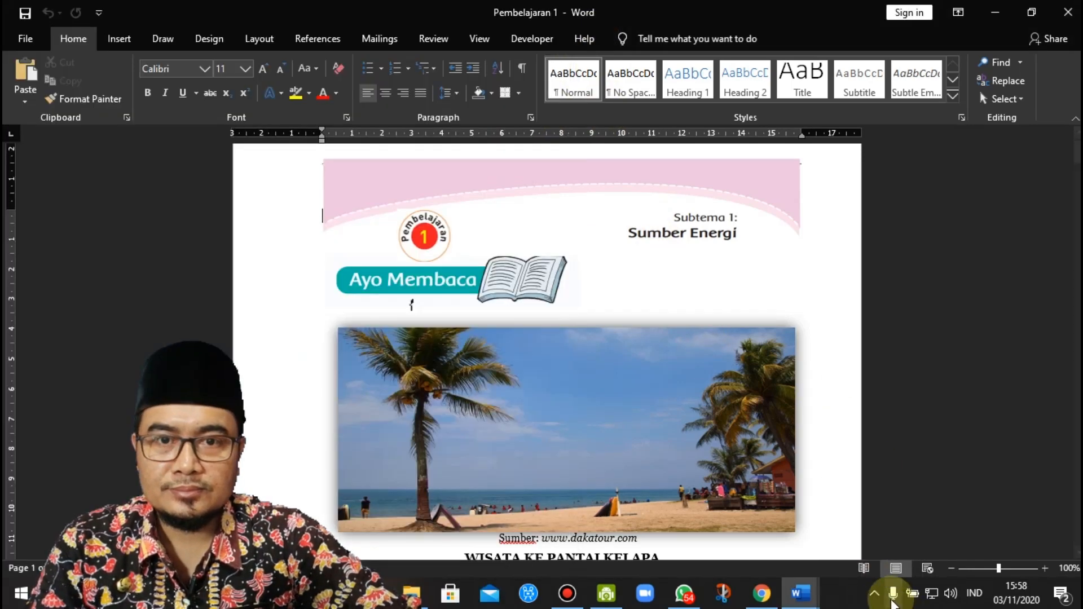
{"action": "left_click", "coordinate": [873, 590]}
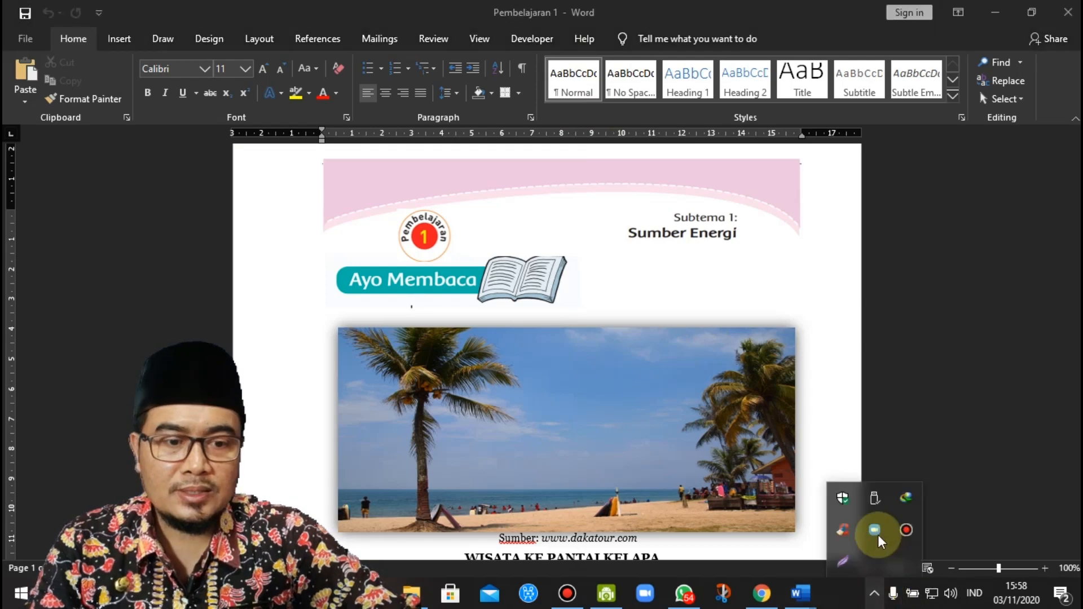
{"action": "left_click", "coordinate": [844, 565]}
{"action": "left_click_drag", "start_coordinate": [322, 158], "coordinate": [799, 536]}
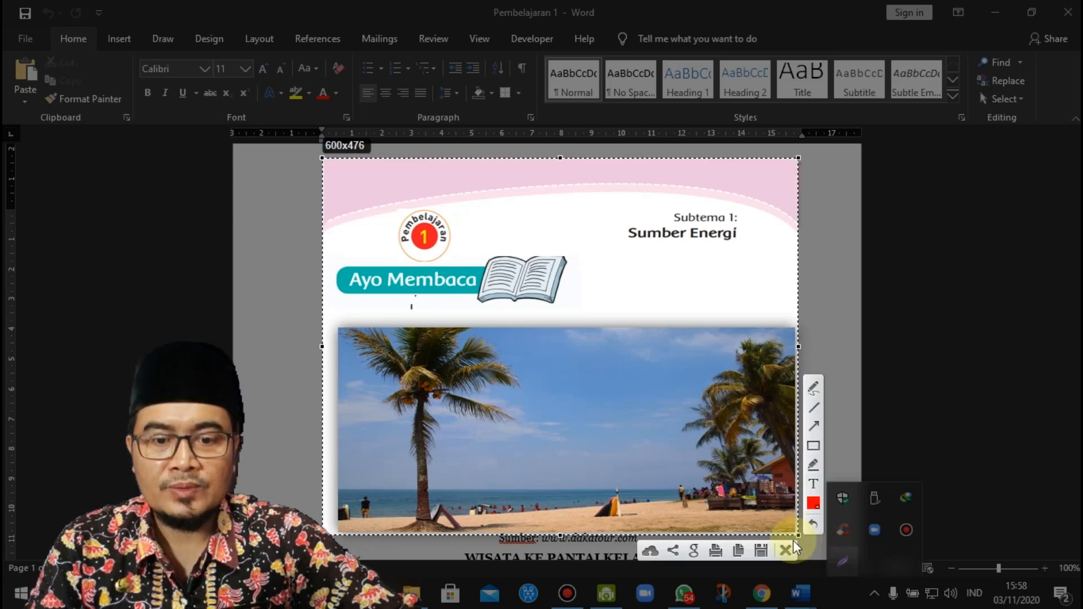
{"action": "left_click", "coordinate": [761, 551]}
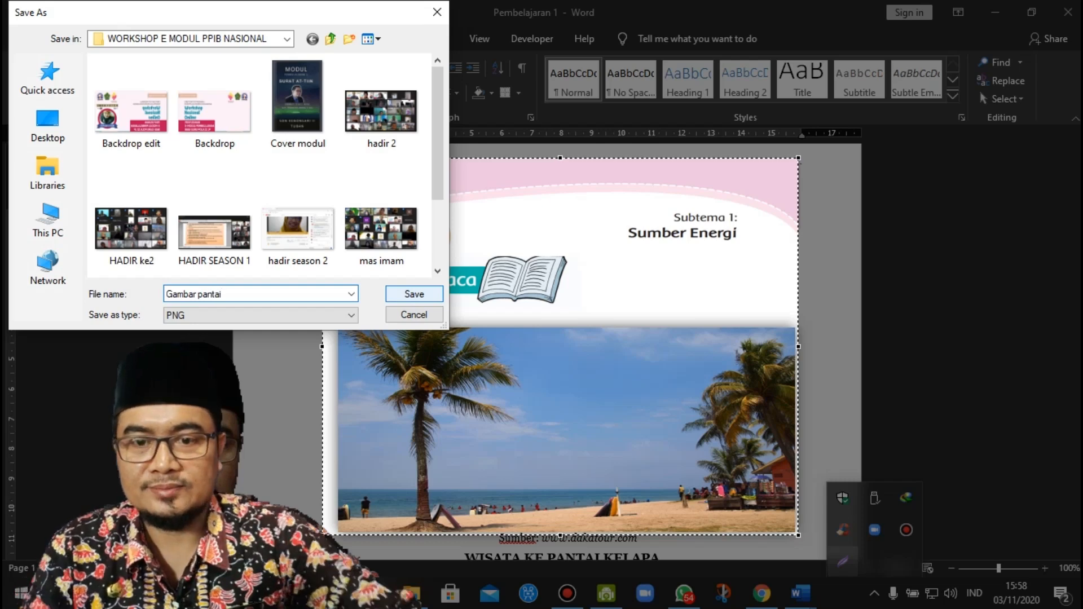
{"action": "left_click", "coordinate": [427, 295]}
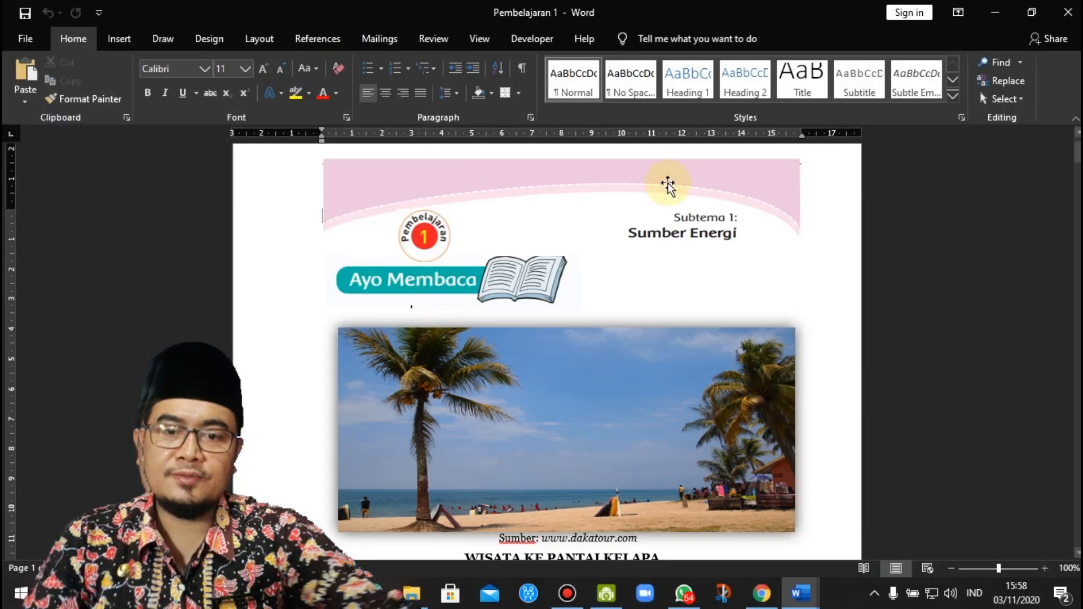
Switch back to Book Creator and import the saved beach screenshot onto pages 4 and 5
{"action": "left_click", "coordinate": [762, 592]}
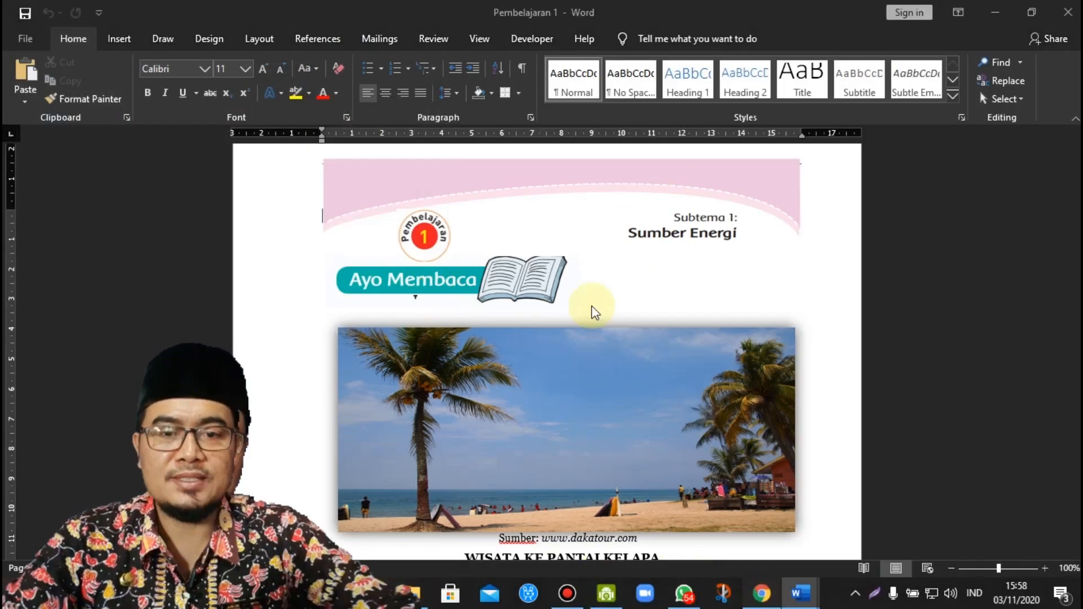
{"action": "left_click", "coordinate": [960, 111]}
{"action": "left_click", "coordinate": [901, 217]}
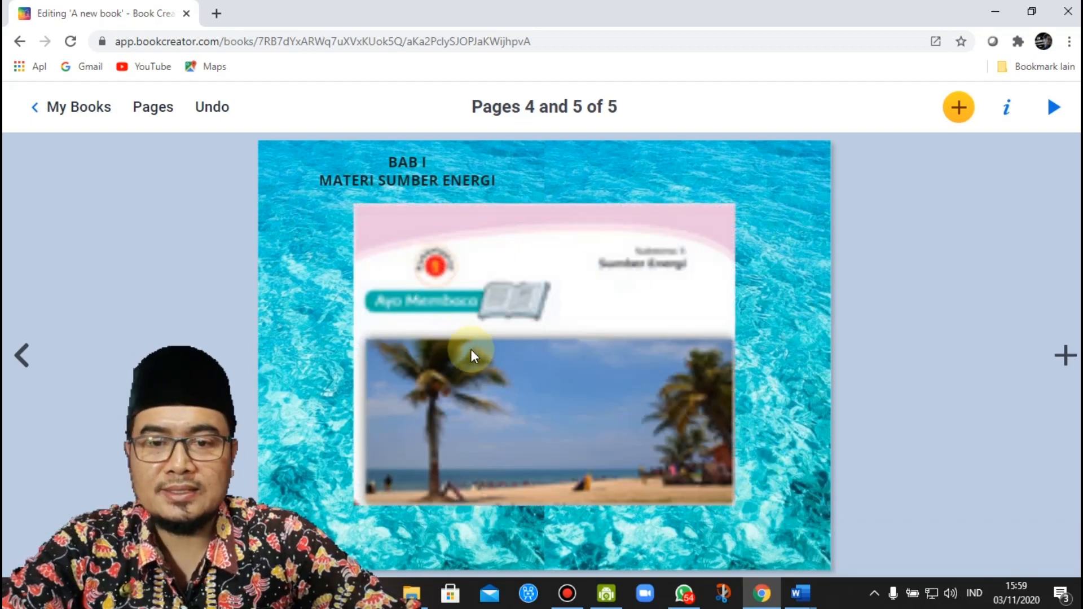
Resize the beach image to the full width of page 4 and place it directly below the BAB I heading
{"action": "left_click", "coordinate": [536, 364]}
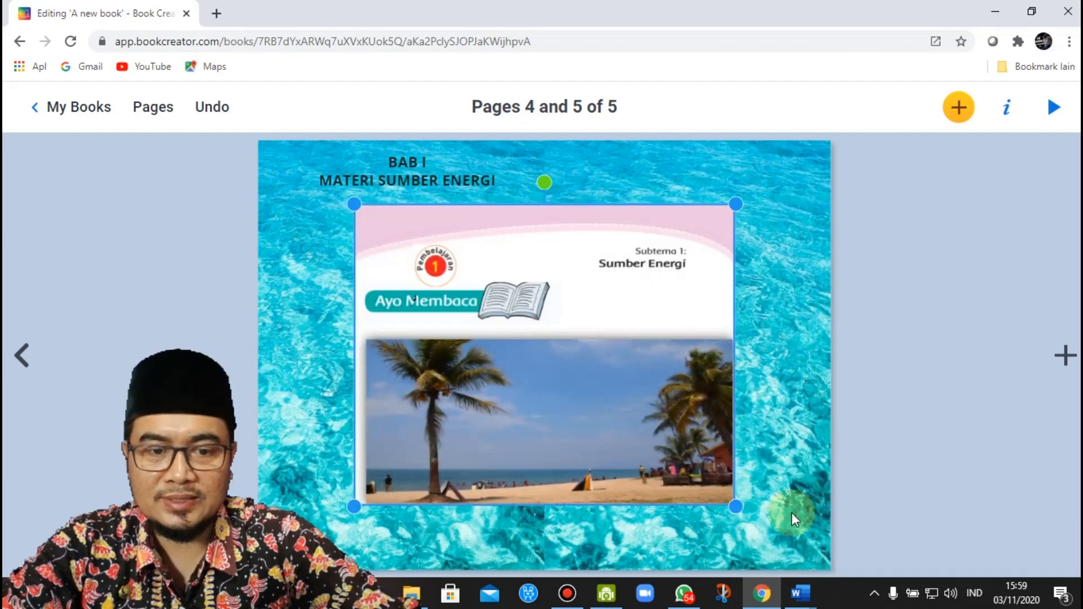
{"action": "left_click_drag", "start_coordinate": [736, 505], "coordinate": [585, 391]}
{"action": "left_click_drag", "start_coordinate": [503, 317], "coordinate": [414, 318]}
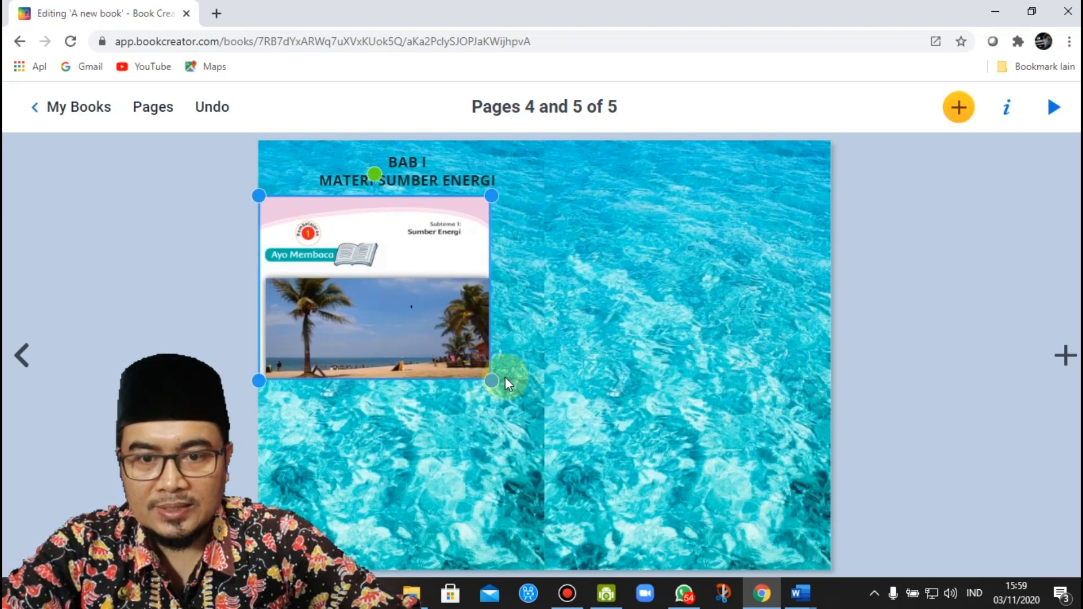
{"action": "left_click_drag", "start_coordinate": [493, 379], "coordinate": [545, 400]}
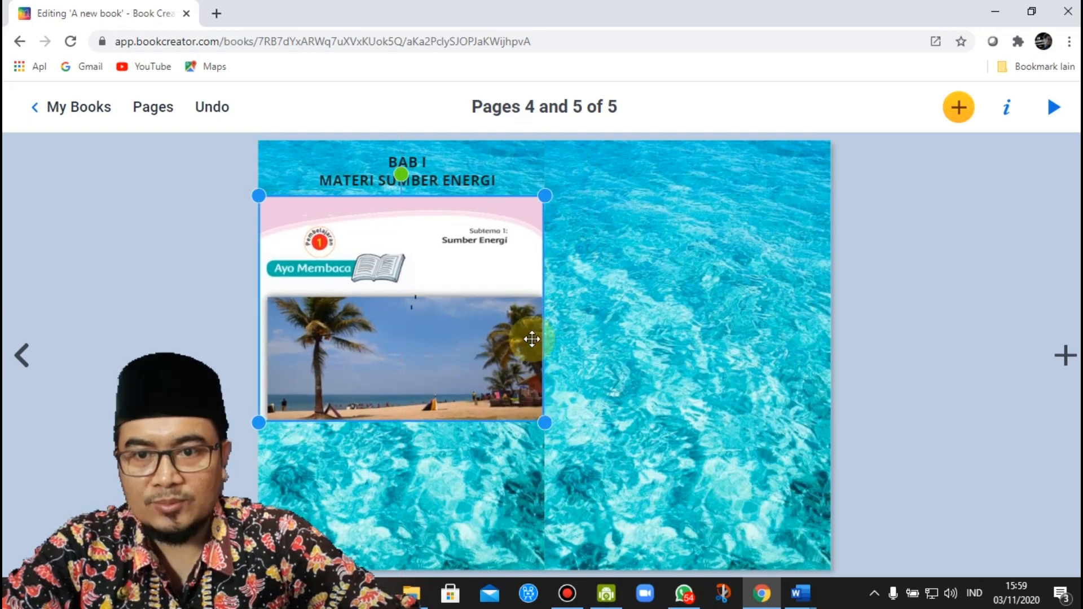
{"action": "left_click", "coordinate": [638, 330]}
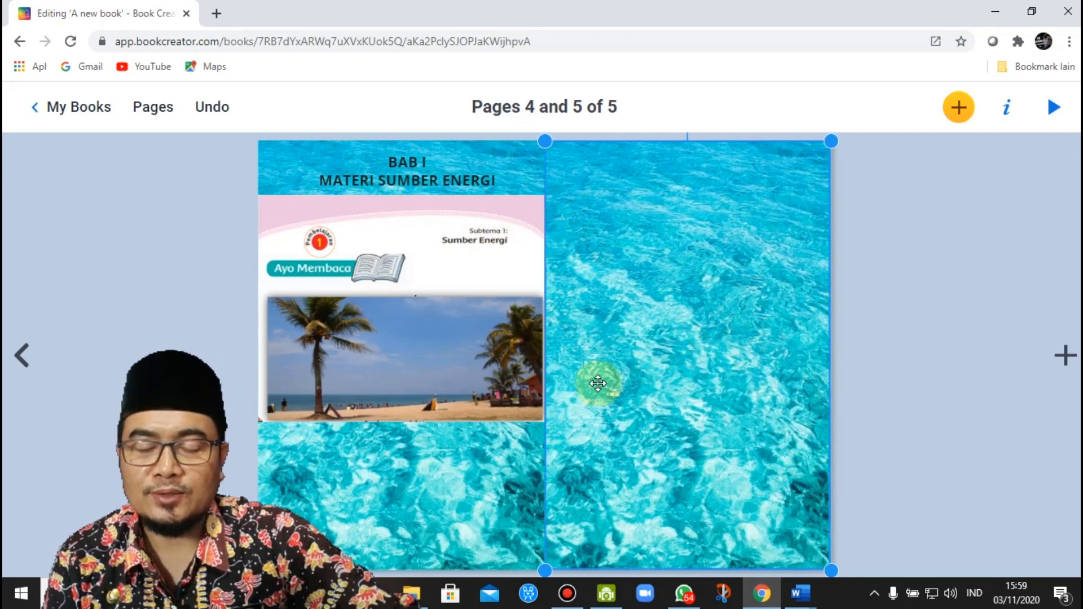
Copy the title "WISATA KE PANTAI KELAPA" and the first story paragraph from the Pembelajaran 1 document in Word
{"action": "left_click", "coordinate": [813, 598]}
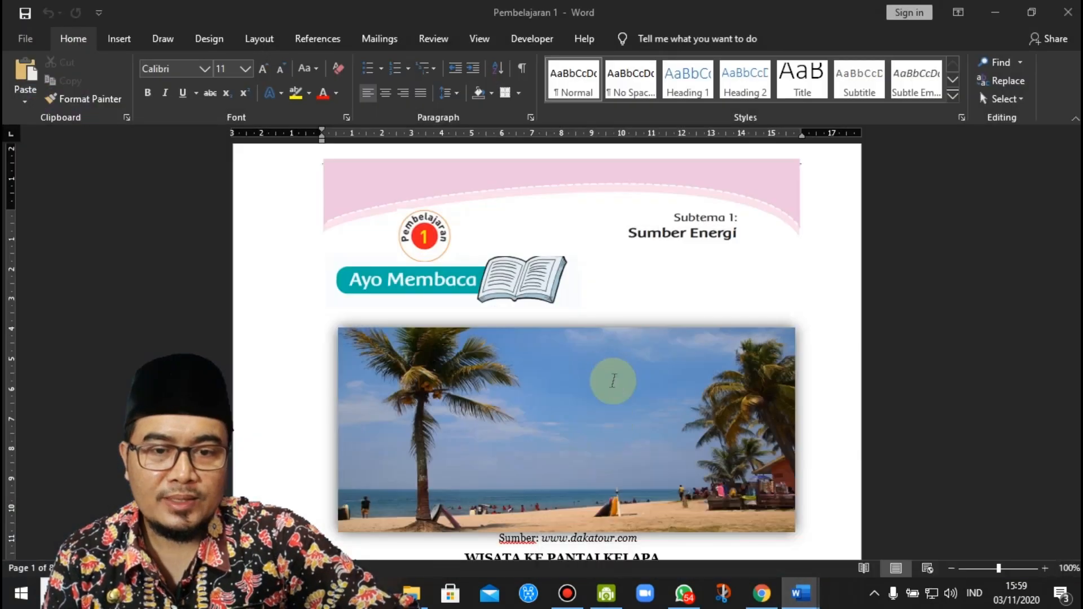
{"action": "scroll", "coordinate": [626, 376], "scroll_direction": "down", "scroll_amount": 6}
{"action": "scroll", "coordinate": [471, 301], "scroll_direction": "up", "scroll_amount": 1}
{"action": "left_click_drag", "start_coordinate": [463, 290], "coordinate": [668, 406]}
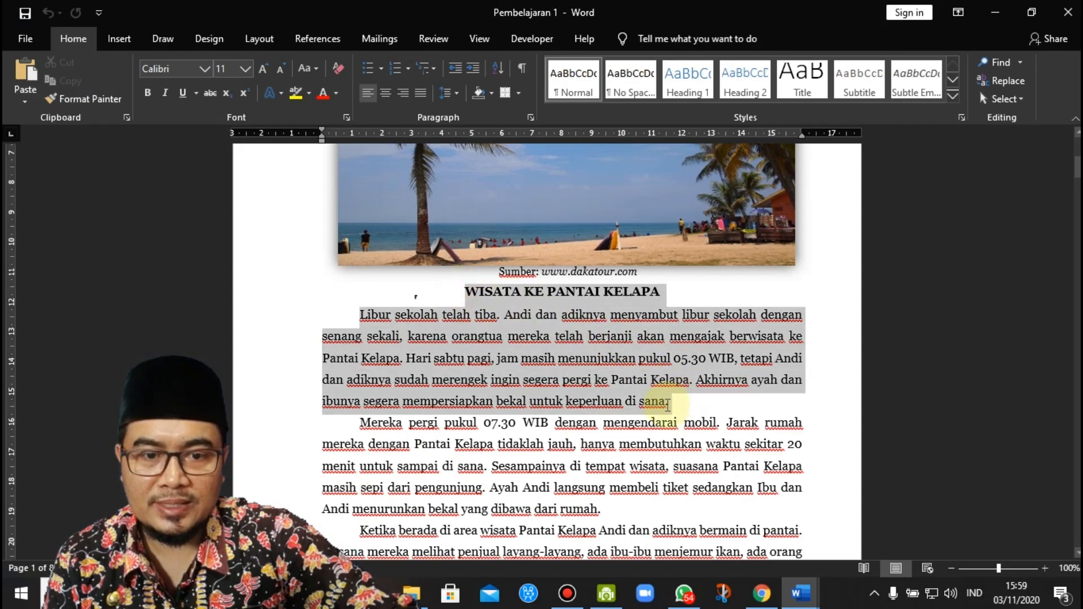
{"action": "right_click", "coordinate": [629, 364]}
{"action": "left_click", "coordinate": [666, 169]}
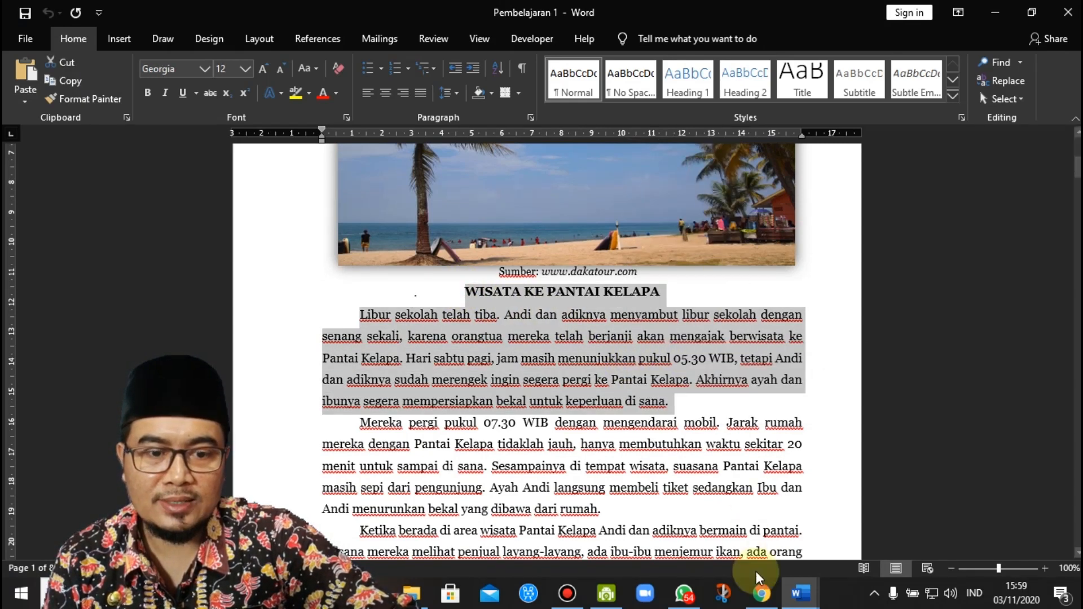
Add a text box in Book Creator with the copied text, leaving out the title "WISATA KE PANTAI KELAPA"
{"action": "left_click", "coordinate": [762, 593]}
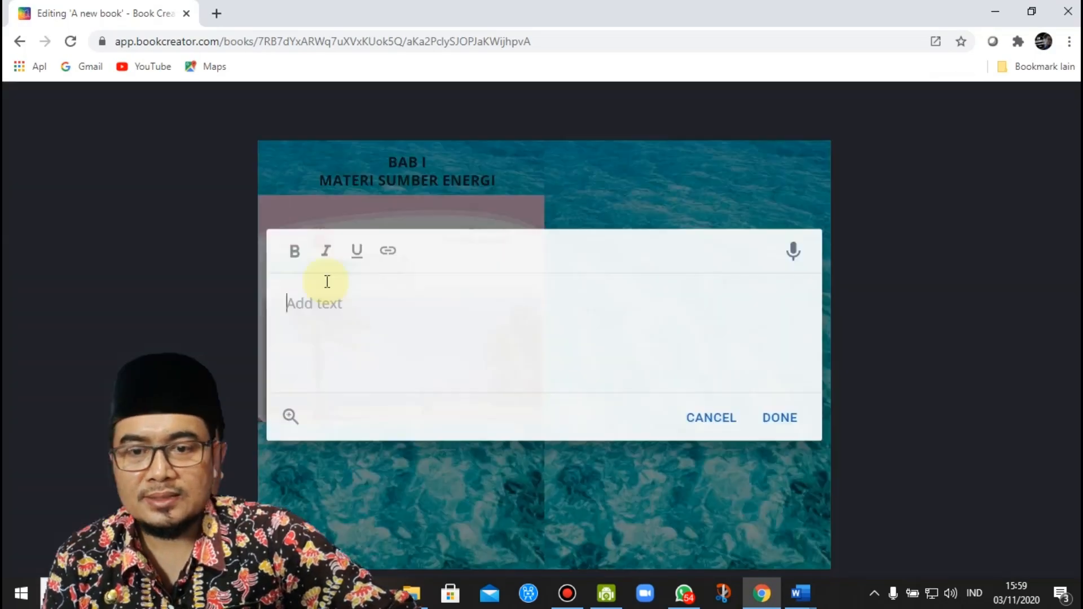
{"action": "right_click", "coordinate": [327, 282]}
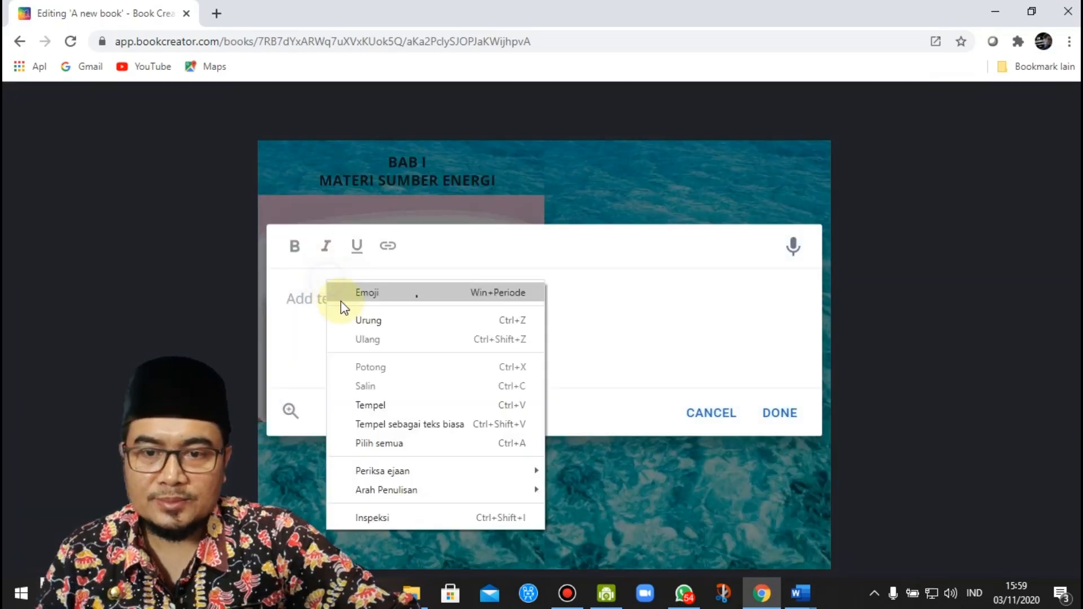
{"action": "left_click", "coordinate": [384, 405]}
{"action": "left_click_drag", "start_coordinate": [482, 259], "coordinate": [281, 260]}
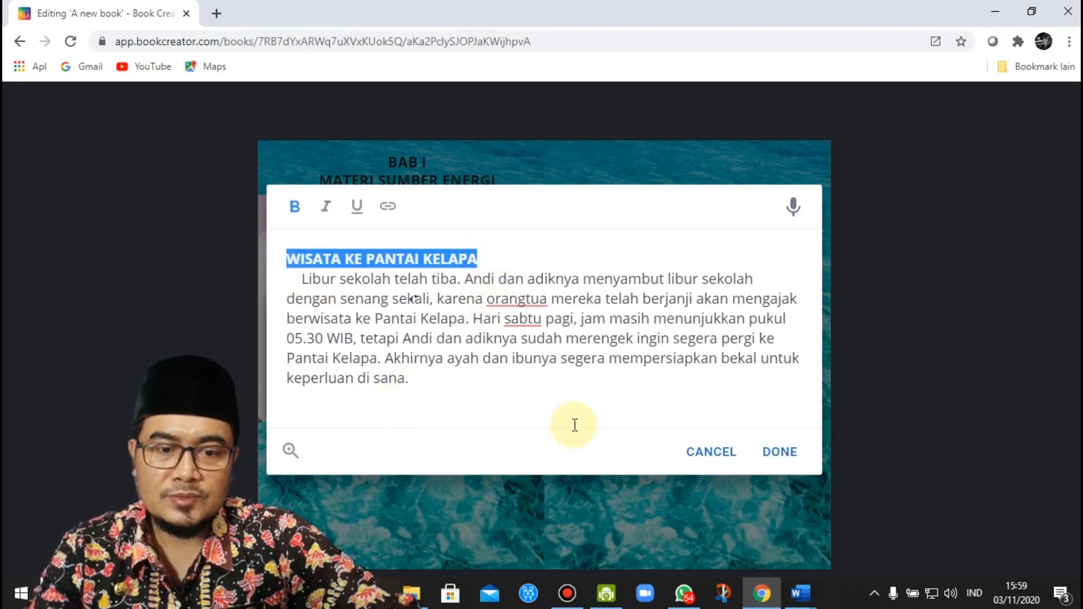
{"action": "key", "text": "BackSpace"}
{"action": "key", "text": "Delete"}
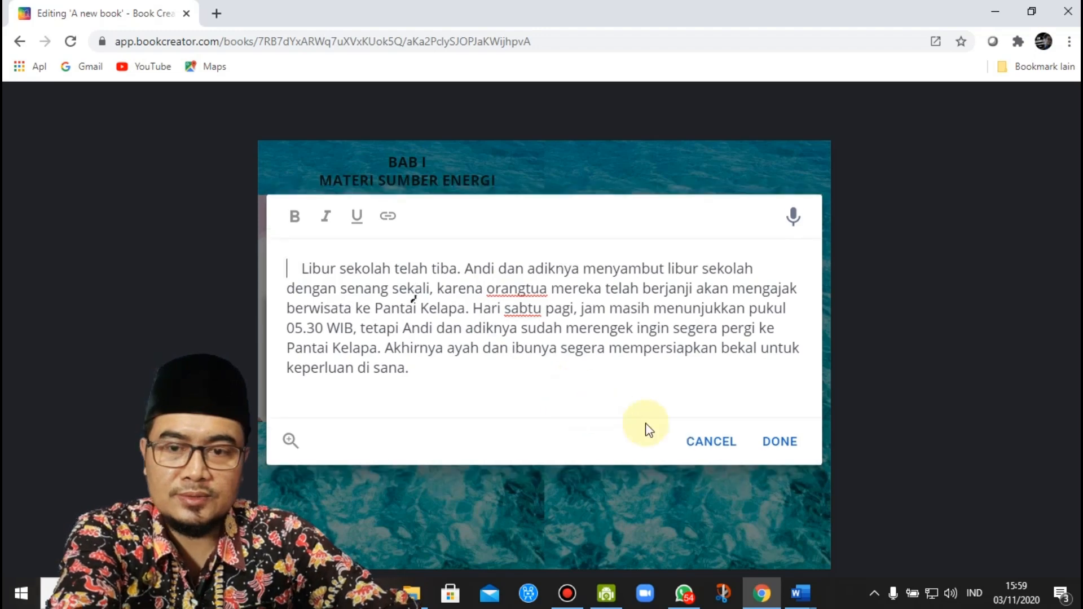
{"action": "left_click", "coordinate": [780, 443]}
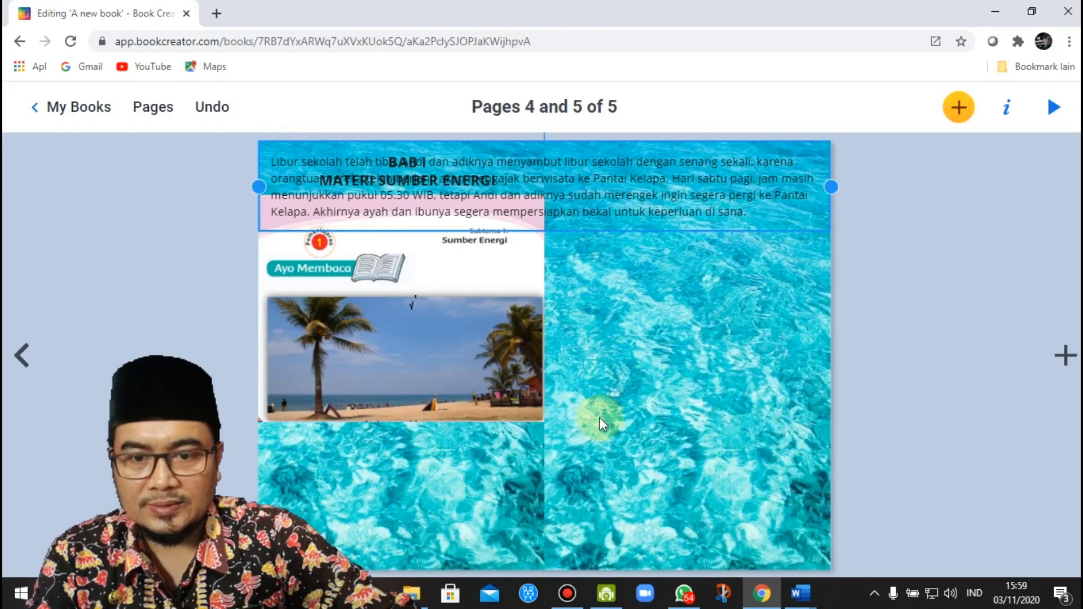
Narrow the story text box to the width of page 4 and move it below the beach image
{"action": "double_click", "coordinate": [821, 192]}
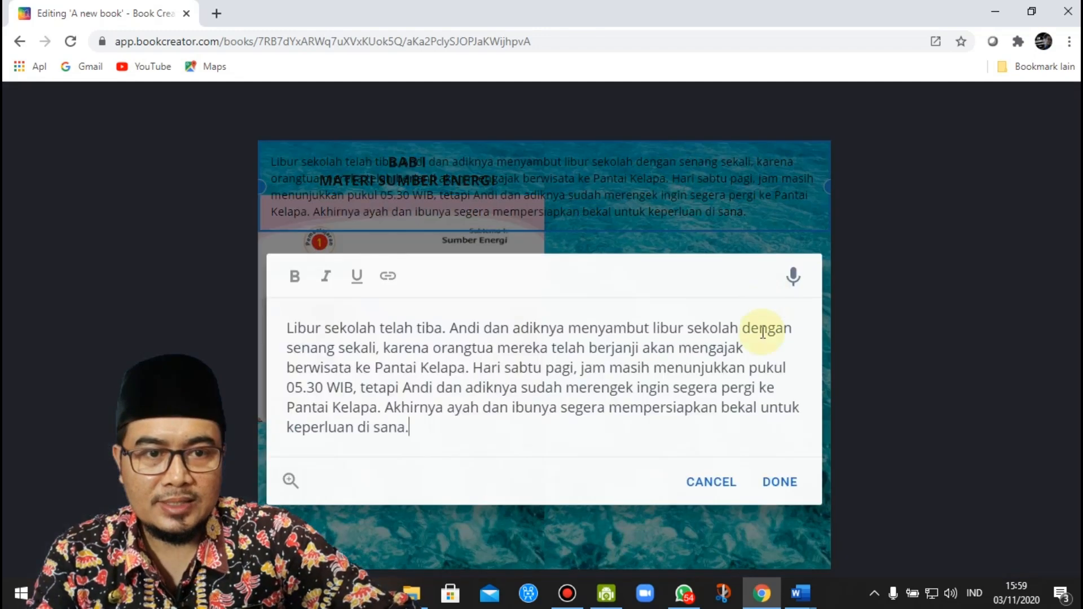
{"action": "left_click", "coordinate": [779, 431]}
{"action": "left_click_drag", "start_coordinate": [833, 187], "coordinate": [553, 202]}
{"action": "left_click_drag", "start_coordinate": [496, 224], "coordinate": [488, 506]}
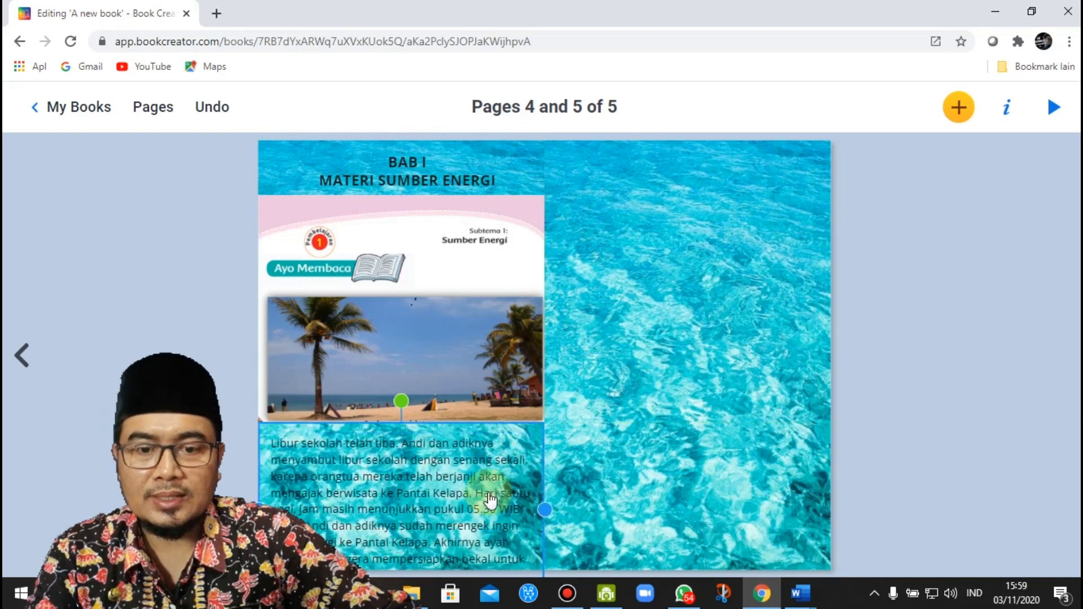
Format the story paragraph as bold, justified text at size 16 and shift its box slightly down the page
{"action": "right_click", "coordinate": [488, 493]}
{"action": "left_click", "coordinate": [1006, 261]}
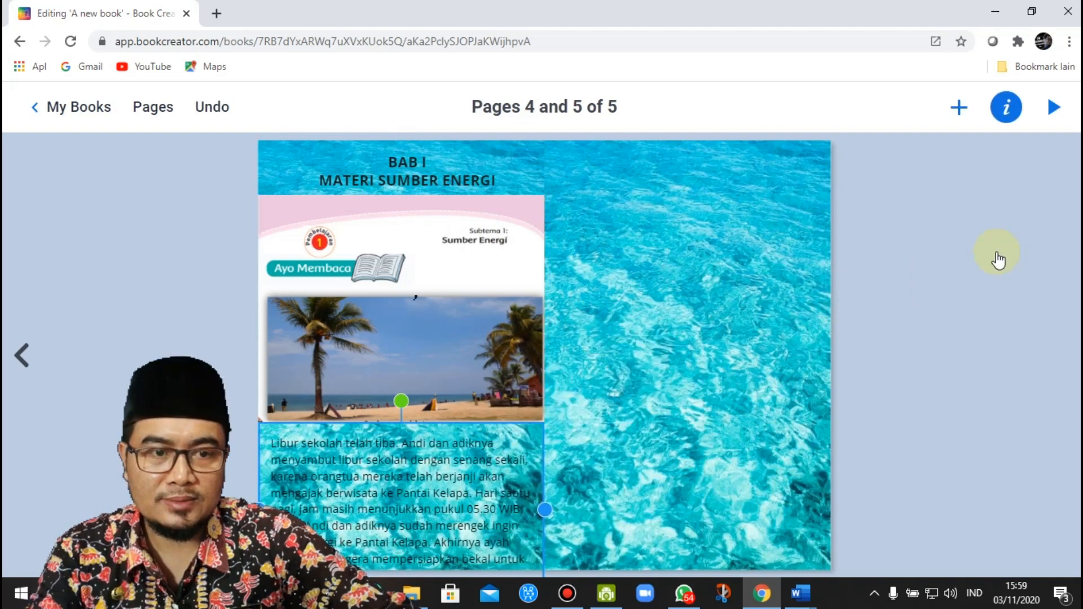
{"action": "left_click", "coordinate": [1002, 267]}
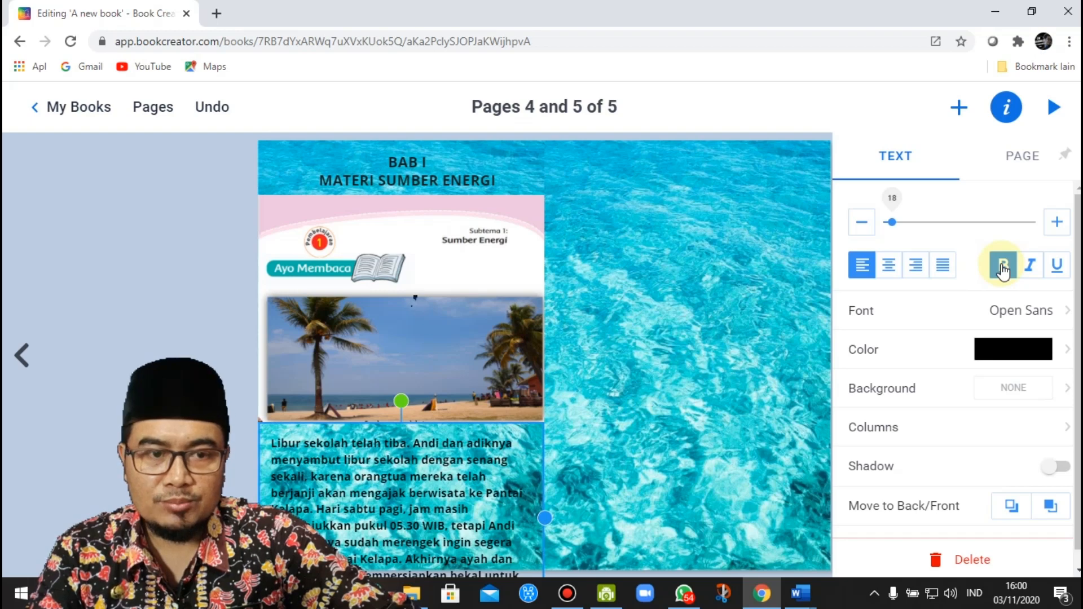
{"action": "left_click", "coordinate": [892, 264]}
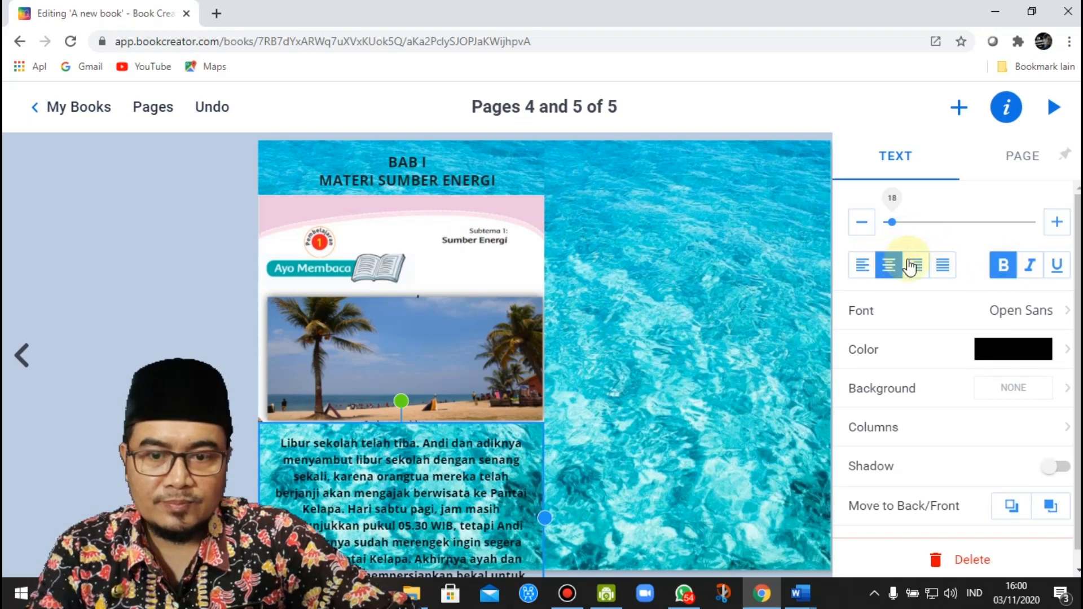
{"action": "left_click", "coordinate": [941, 270]}
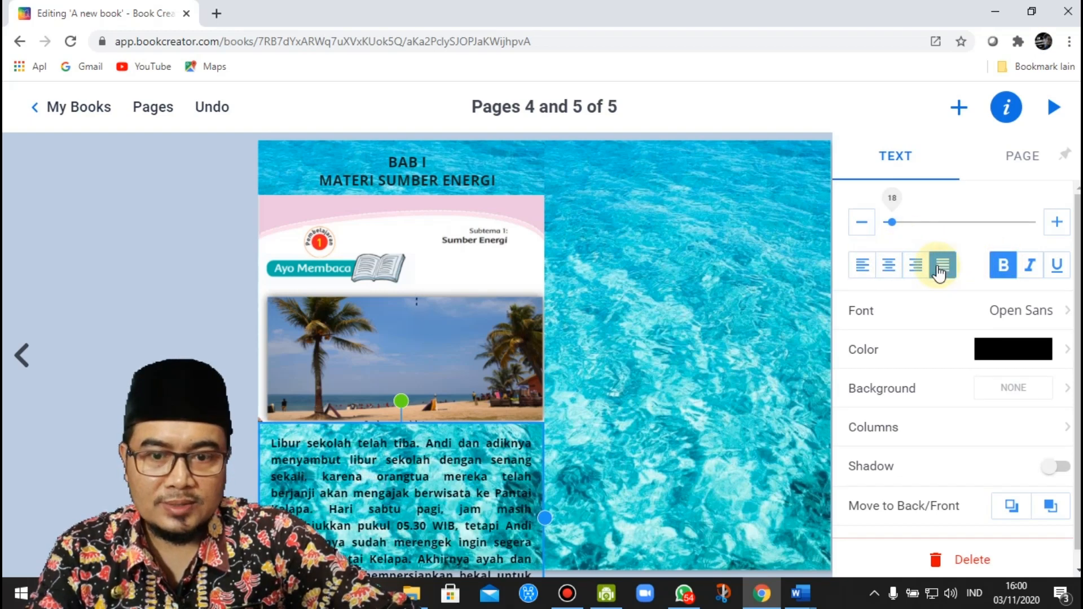
{"action": "left_click", "coordinate": [866, 228]}
{"action": "left_click", "coordinate": [867, 228]}
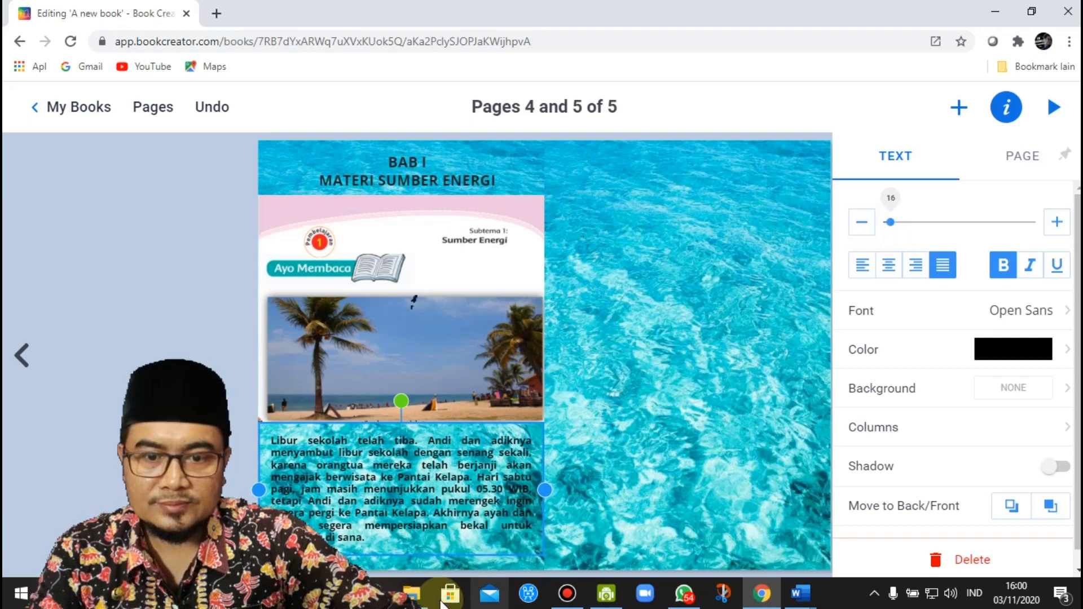
{"action": "left_click_drag", "start_coordinate": [462, 484], "coordinate": [460, 498]}
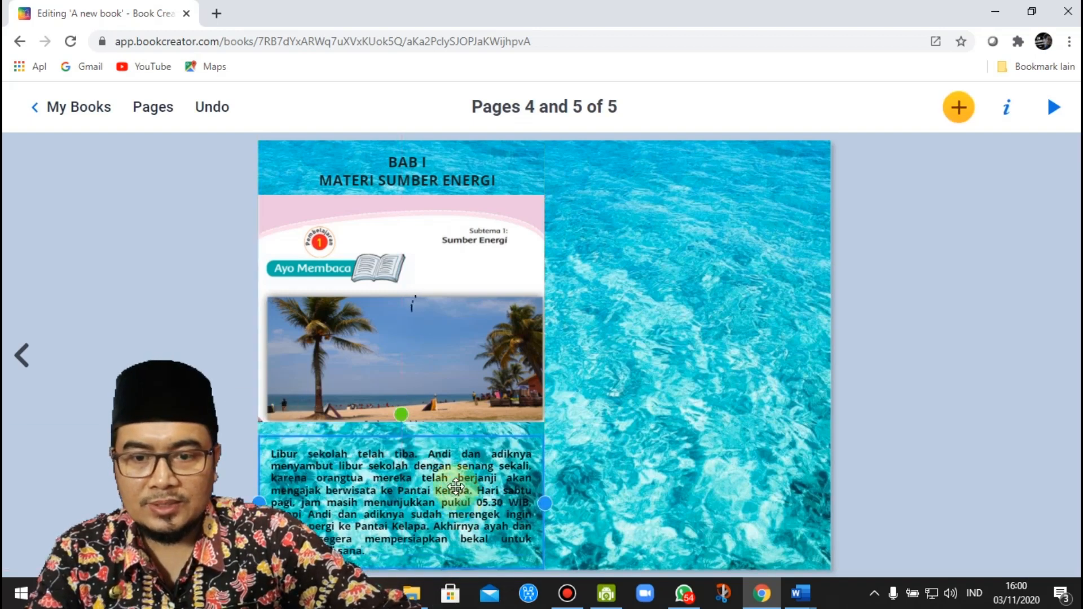
Add a text box reading "WISATA PANTAI KELAPA" and place it between the beach image and the story paragraph
{"action": "left_click", "coordinate": [622, 377]}
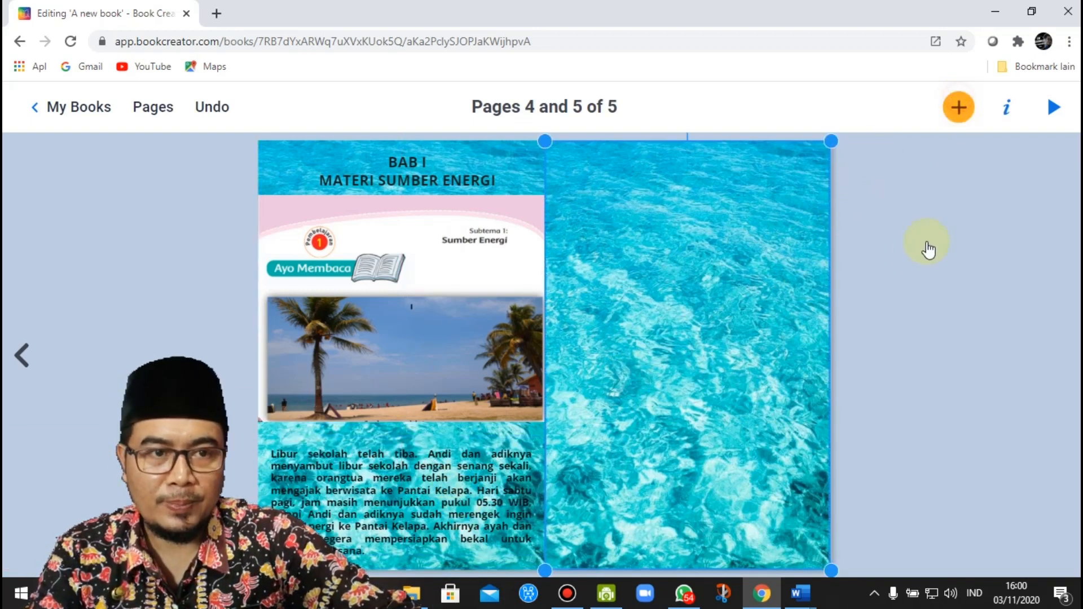
{"action": "left_click", "coordinate": [898, 355]}
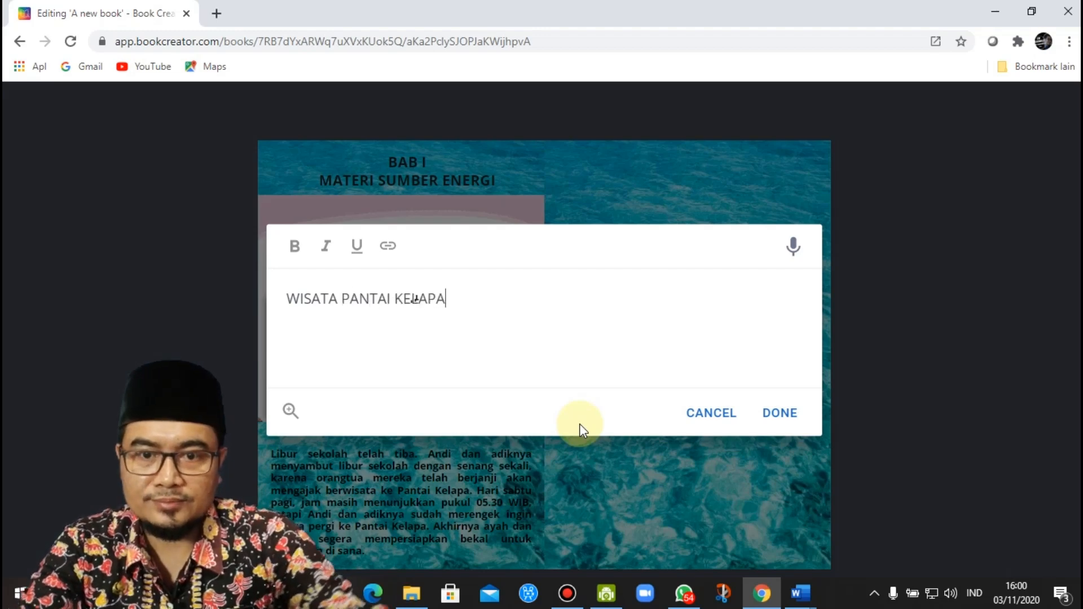
{"action": "left_click", "coordinate": [761, 422]}
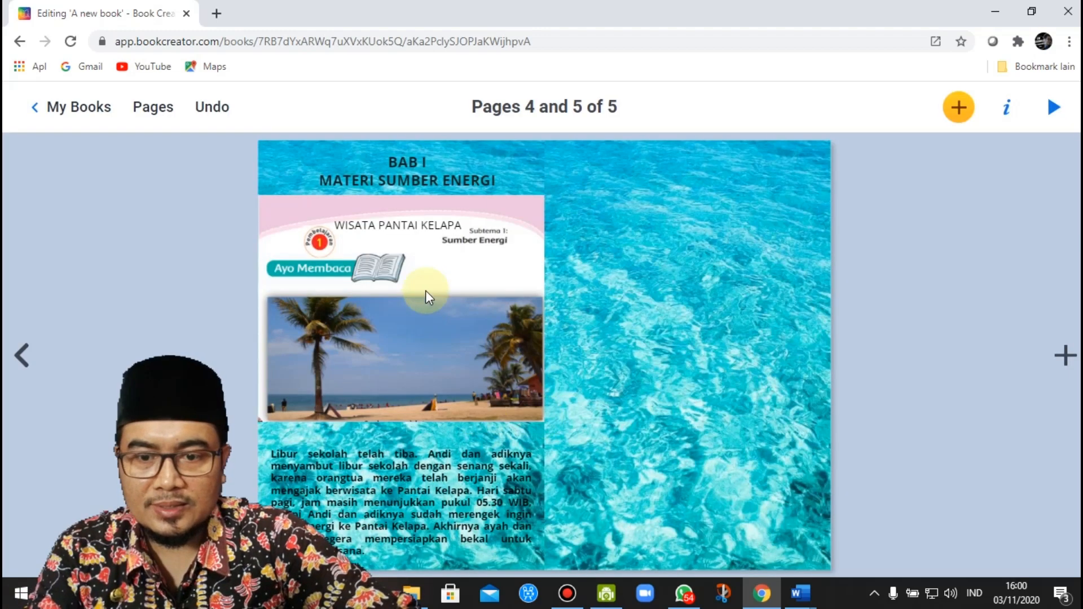
{"action": "left_click_drag", "start_coordinate": [412, 225], "coordinate": [414, 435]}
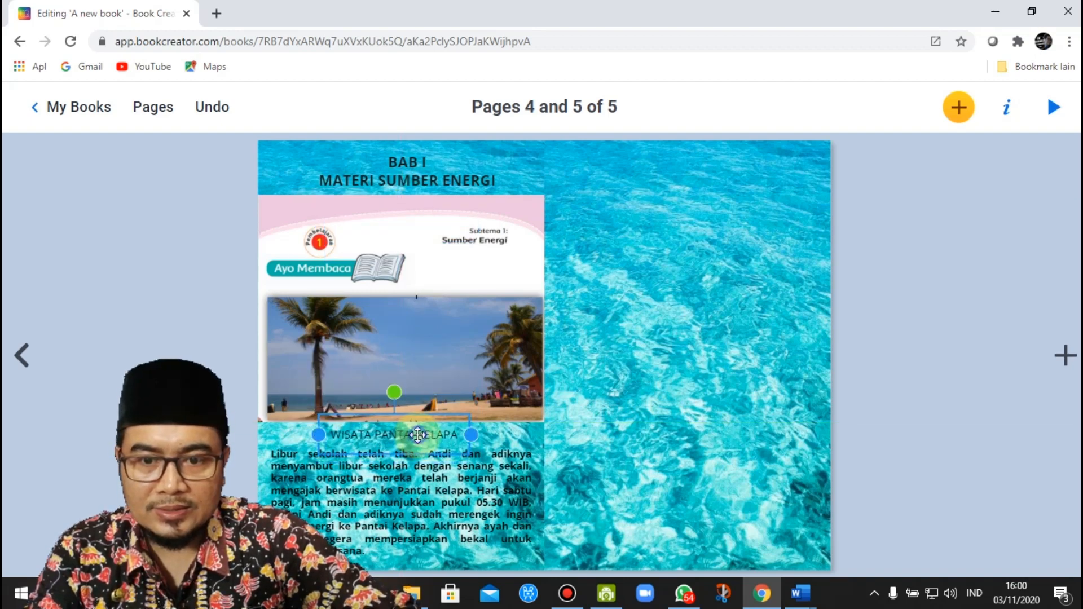
Change the "WISATA PANTAI KELAPA" title's font to Montserrat and widen its box on both sides to fit one line
{"action": "right_click", "coordinate": [422, 440]}
{"action": "left_click", "coordinate": [508, 369]}
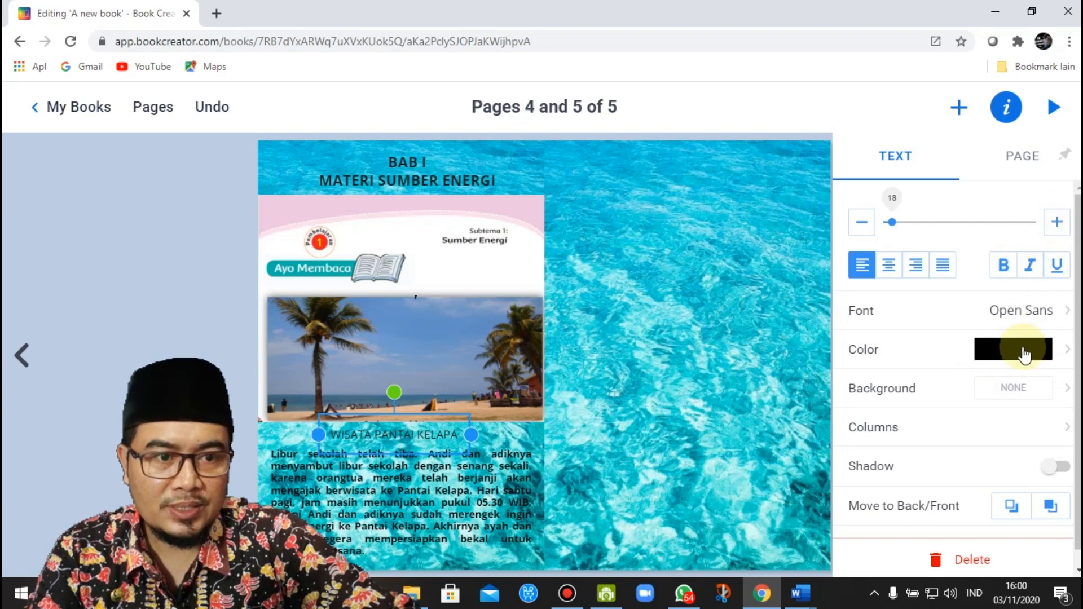
{"action": "left_click", "coordinate": [1010, 316]}
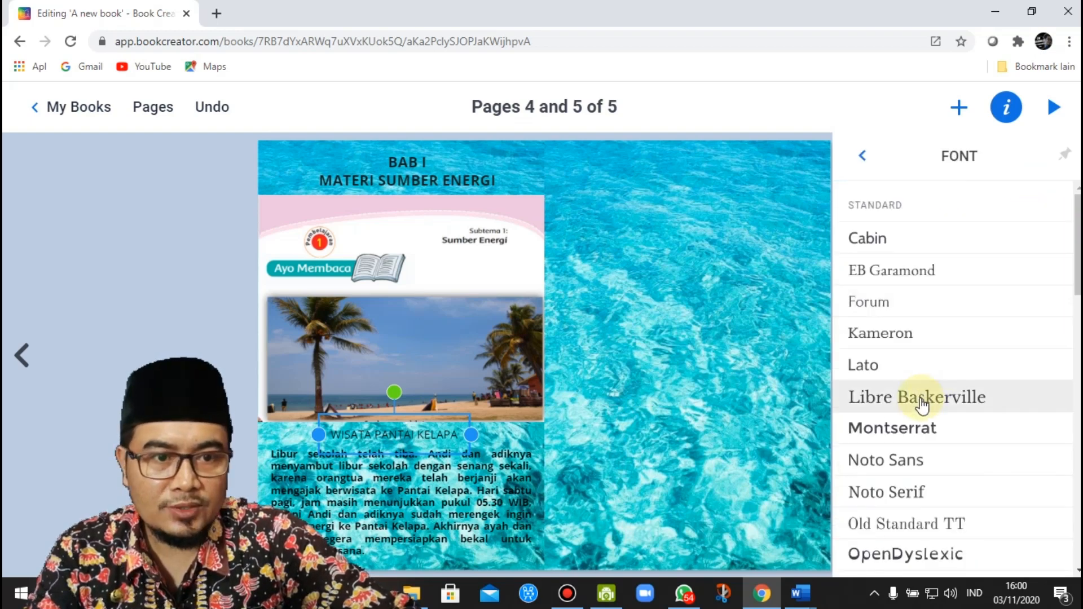
{"action": "left_click", "coordinate": [905, 429]}
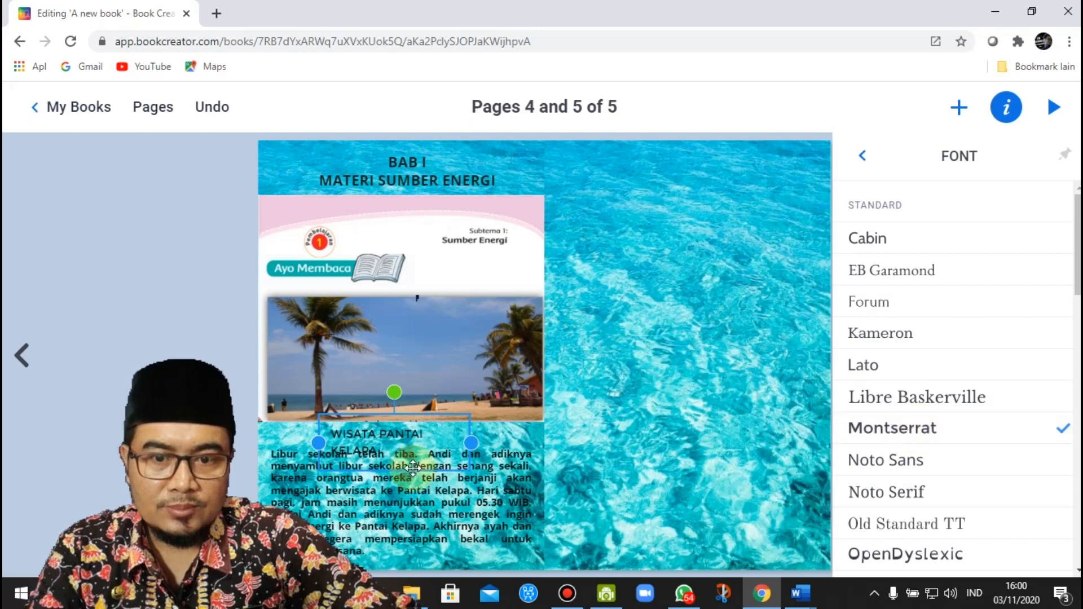
{"action": "left_click_drag", "start_coordinate": [517, 445], "coordinate": [518, 437]}
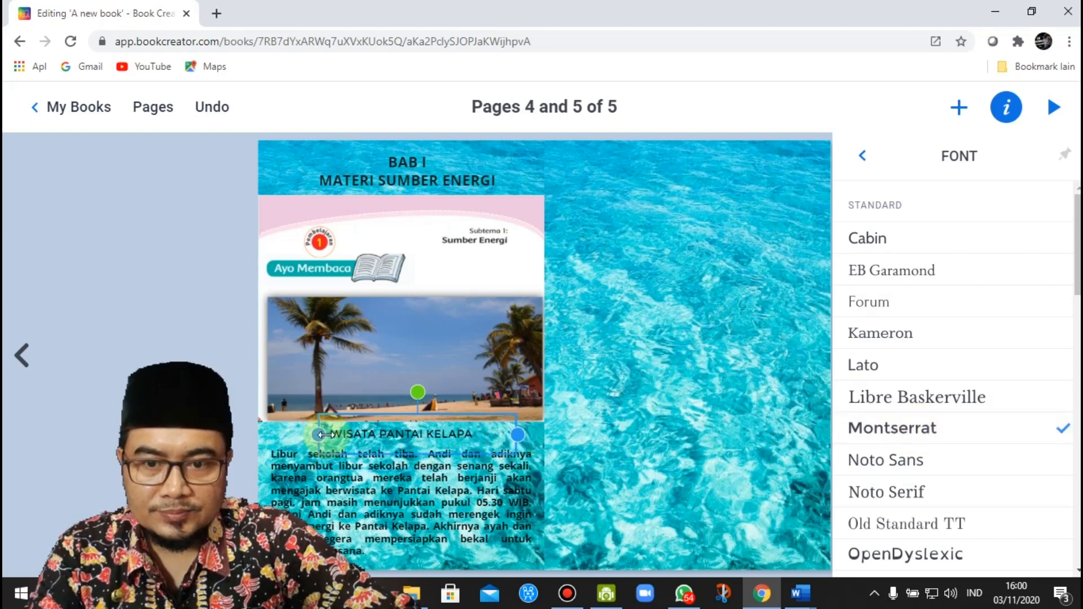
{"action": "left_click_drag", "start_coordinate": [319, 443], "coordinate": [271, 435]}
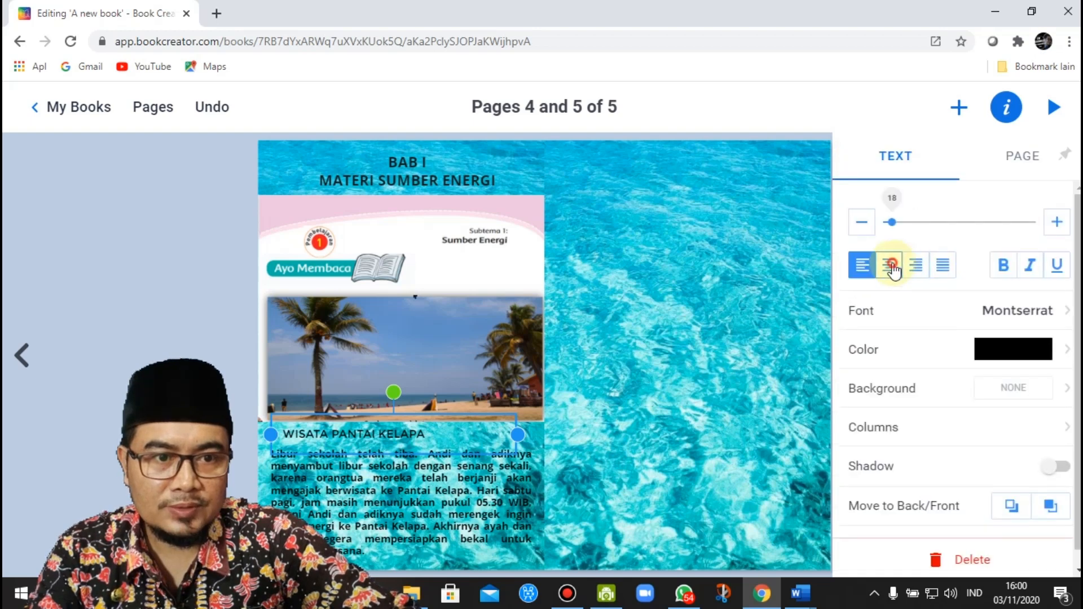
Center the "WISATA PANTAI KELAPA" title, make it bold and color it red after trying other text colors
{"action": "left_click", "coordinate": [889, 265]}
{"action": "left_click", "coordinate": [1003, 277]}
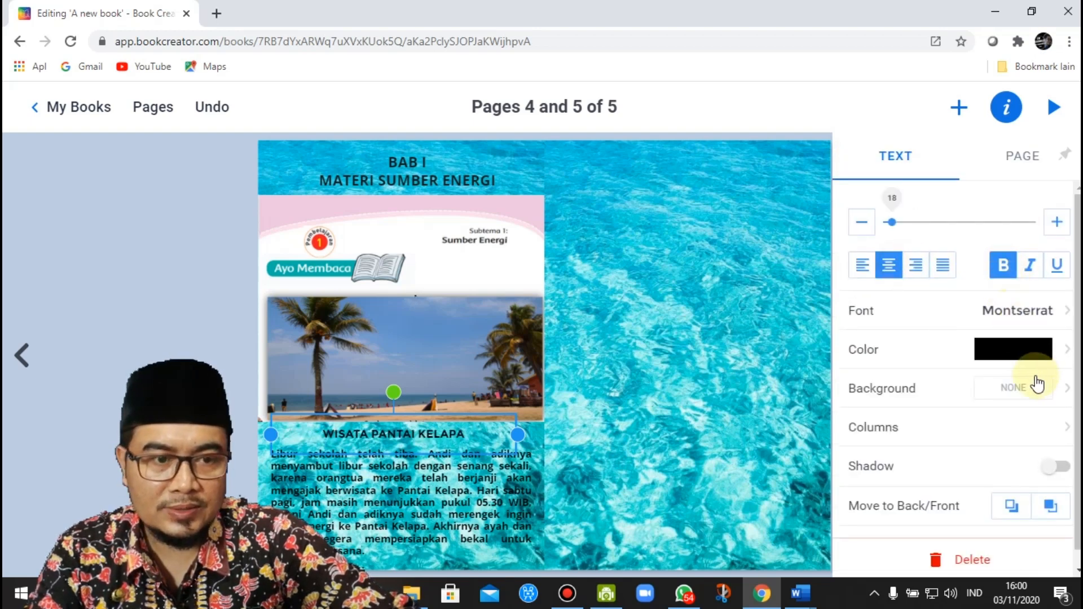
{"action": "left_click", "coordinate": [1049, 352]}
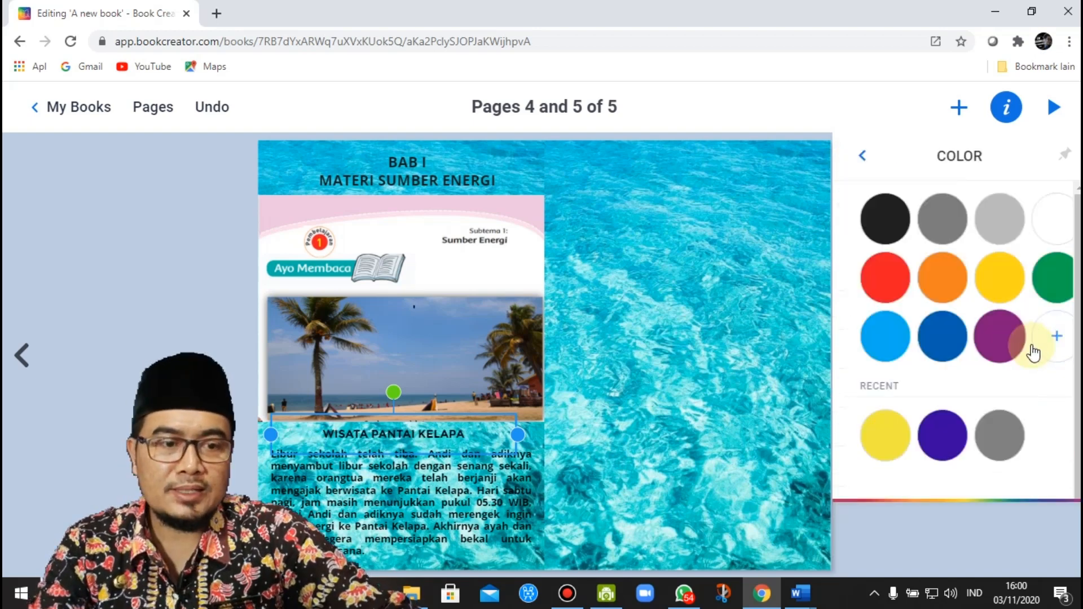
{"action": "left_click", "coordinate": [1044, 220]}
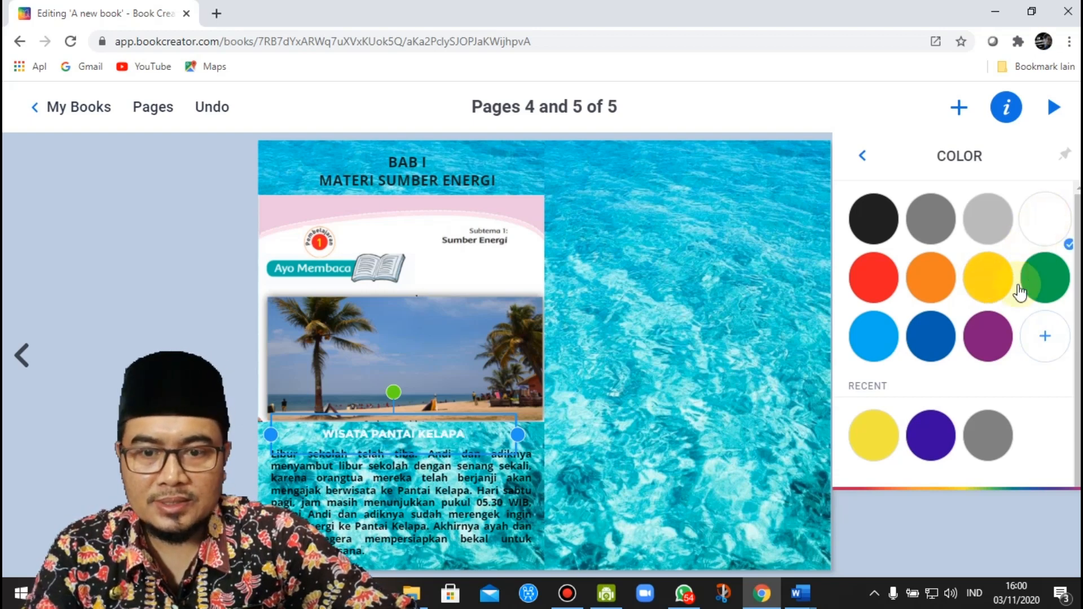
{"action": "left_click", "coordinate": [868, 287]}
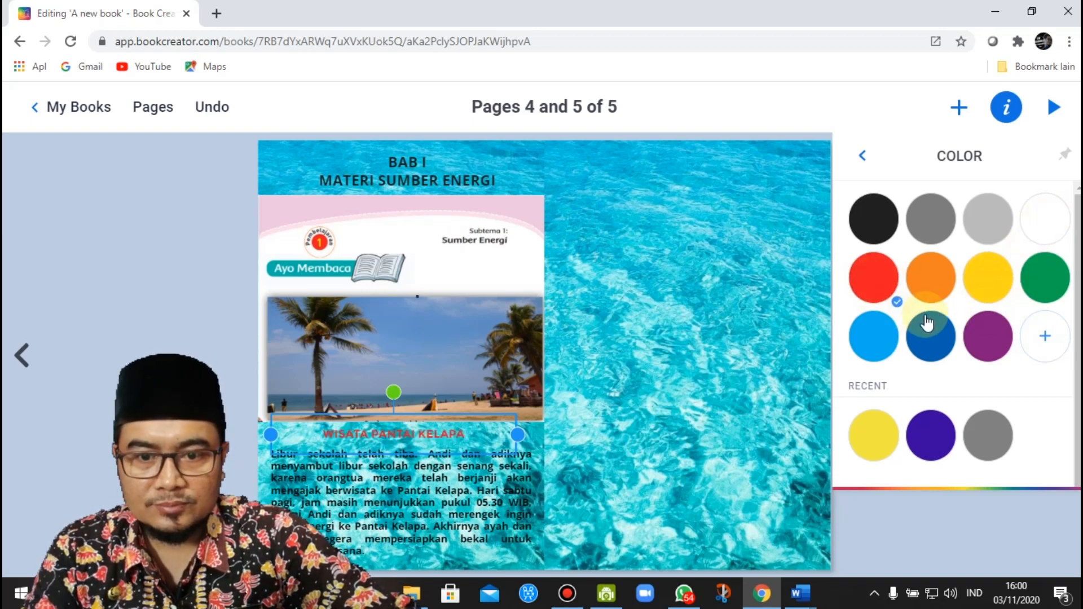
{"action": "left_click", "coordinate": [938, 336]}
{"action": "left_click", "coordinate": [985, 339]}
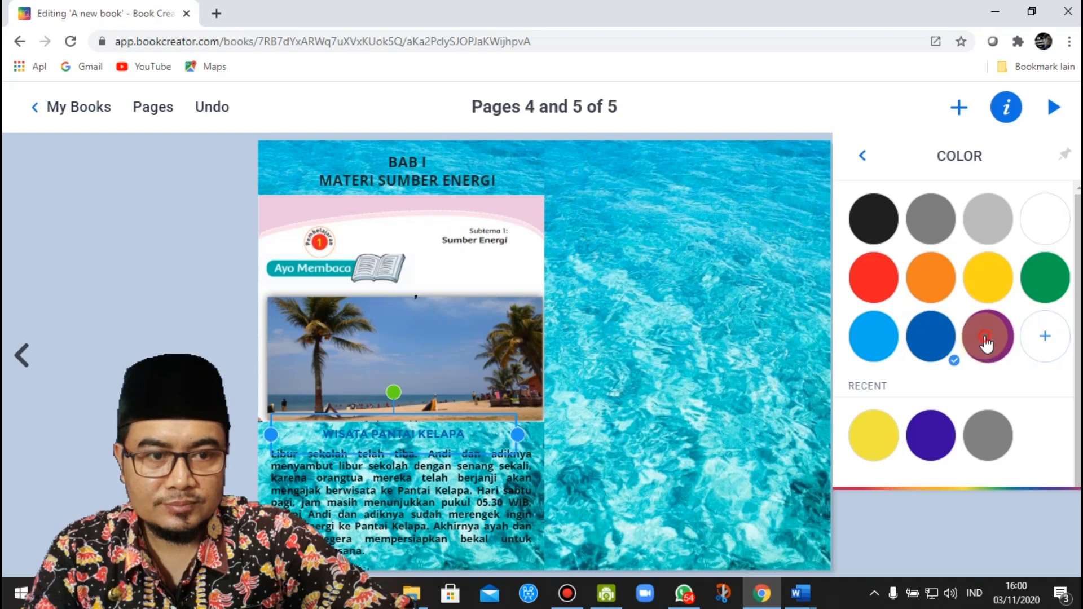
{"action": "left_click", "coordinate": [991, 280]}
{"action": "left_click", "coordinate": [891, 282]}
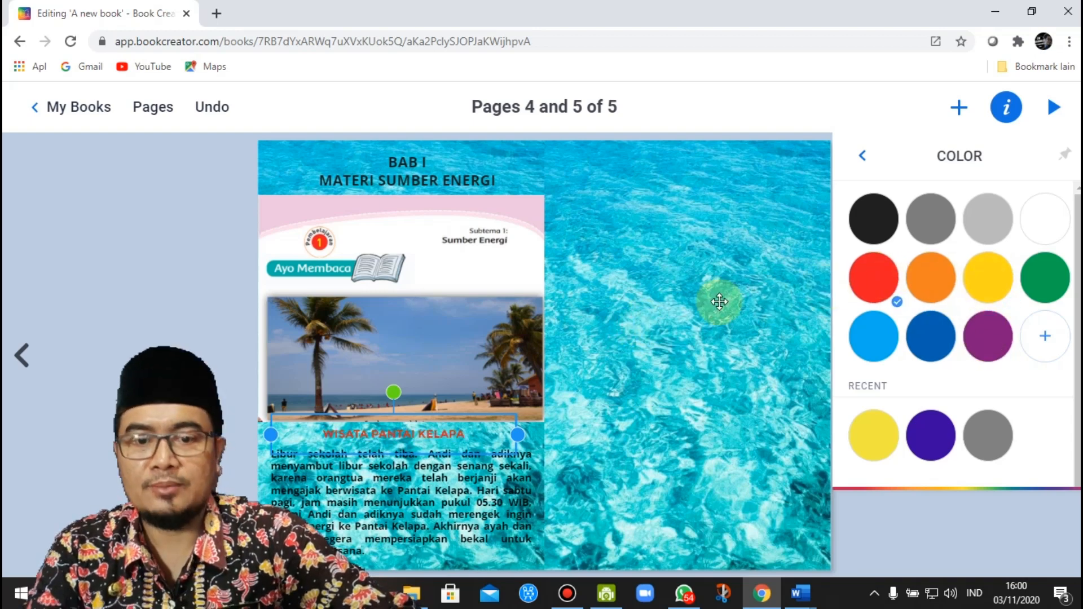
{"action": "left_click", "coordinate": [712, 306]}
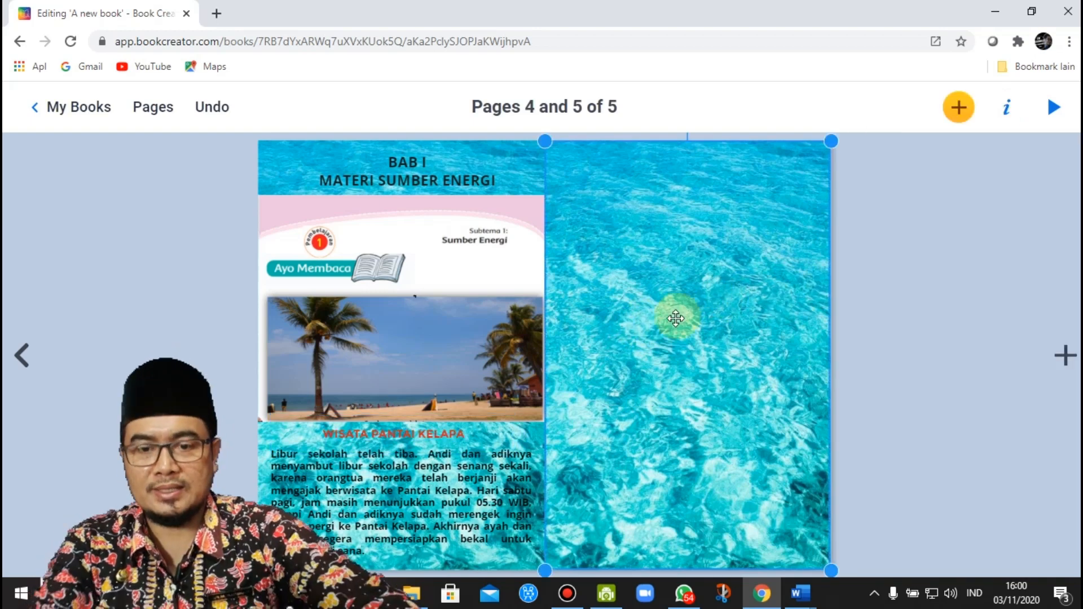
Shrink the beach image on page 4 and center it beneath the "MATERI SUMBER ENERGI" heading
{"action": "left_click", "coordinate": [431, 326]}
{"action": "left_click_drag", "start_coordinate": [543, 424], "coordinate": [445, 355]}
{"action": "left_click_drag", "start_coordinate": [401, 237], "coordinate": [456, 237]}
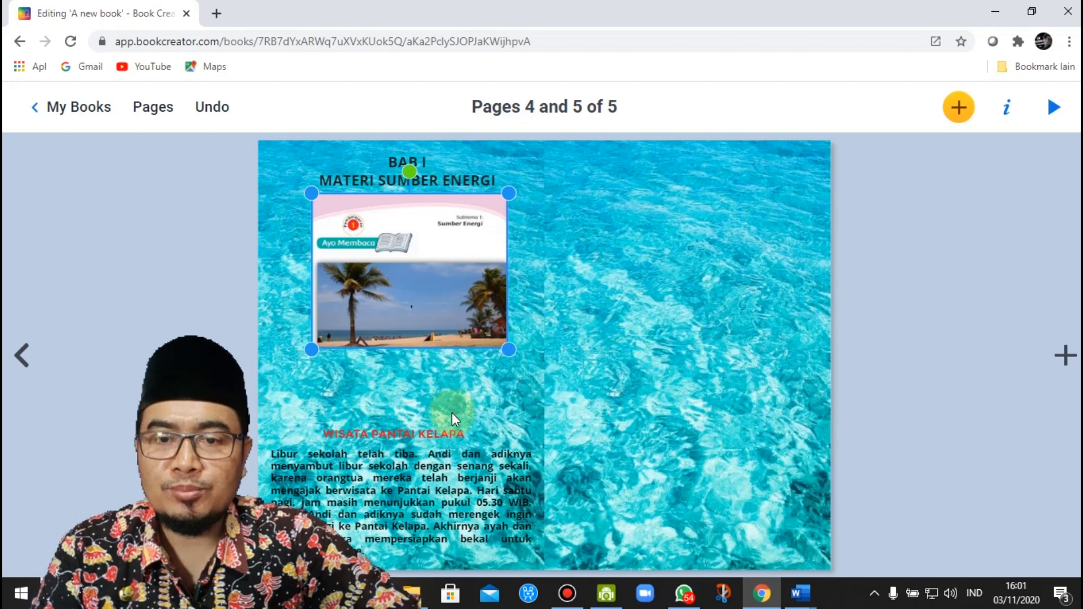
{"action": "left_click", "coordinate": [503, 379]}
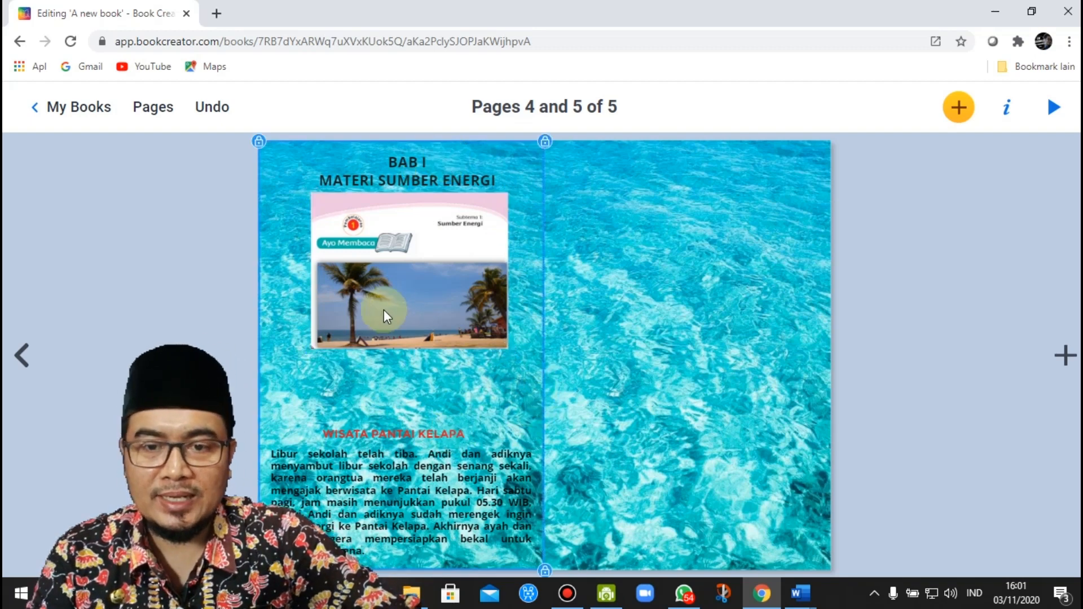
{"action": "left_click", "coordinate": [402, 294]}
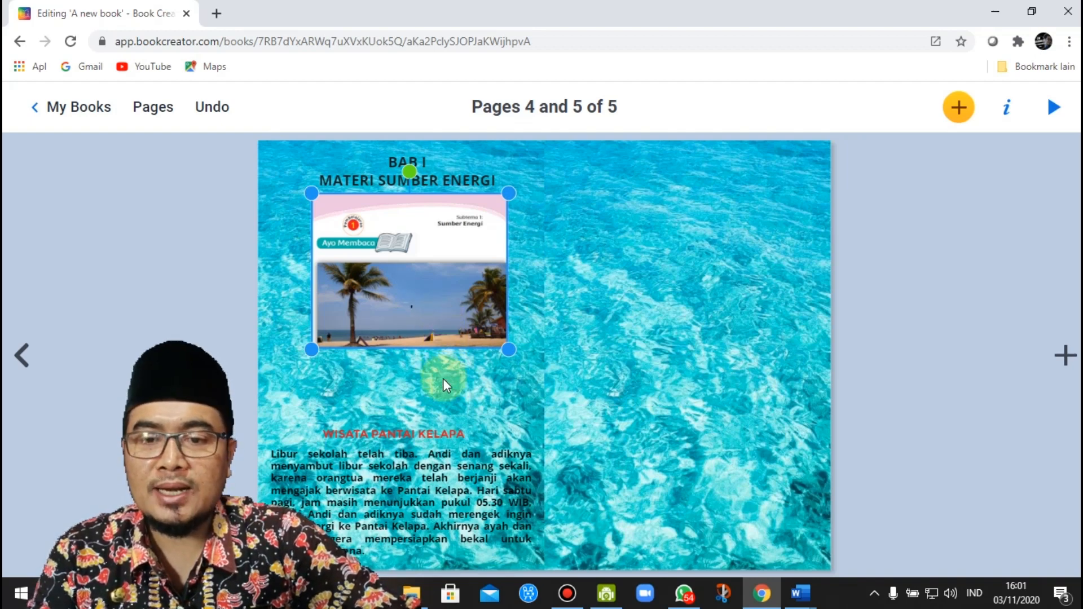
{"action": "left_click", "coordinate": [959, 108]}
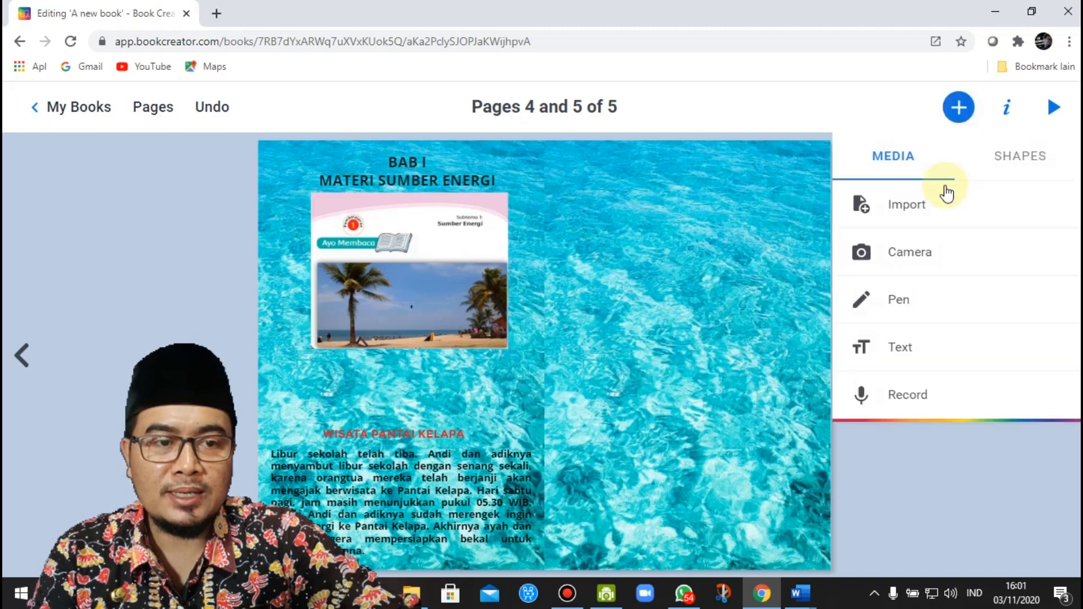
{"action": "left_click", "coordinate": [898, 356]}
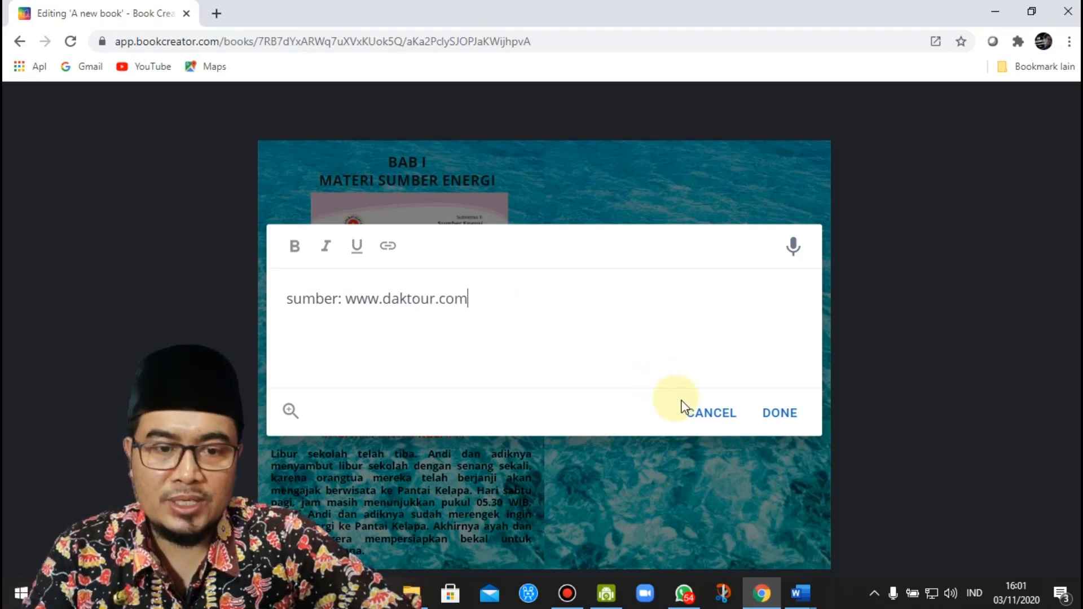
{"action": "left_click", "coordinate": [779, 415]}
{"action": "left_click_drag", "start_coordinate": [412, 213], "coordinate": [416, 349]}
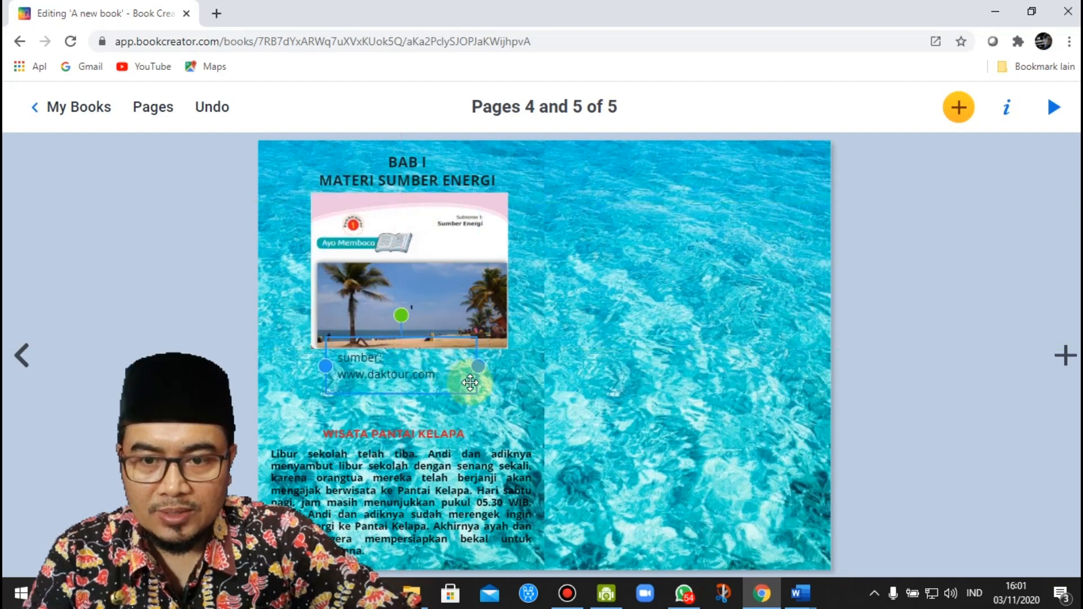
{"action": "left_click_drag", "start_coordinate": [478, 371], "coordinate": [513, 371]}
{"action": "left_click_drag", "start_coordinate": [326, 358], "coordinate": [302, 359]}
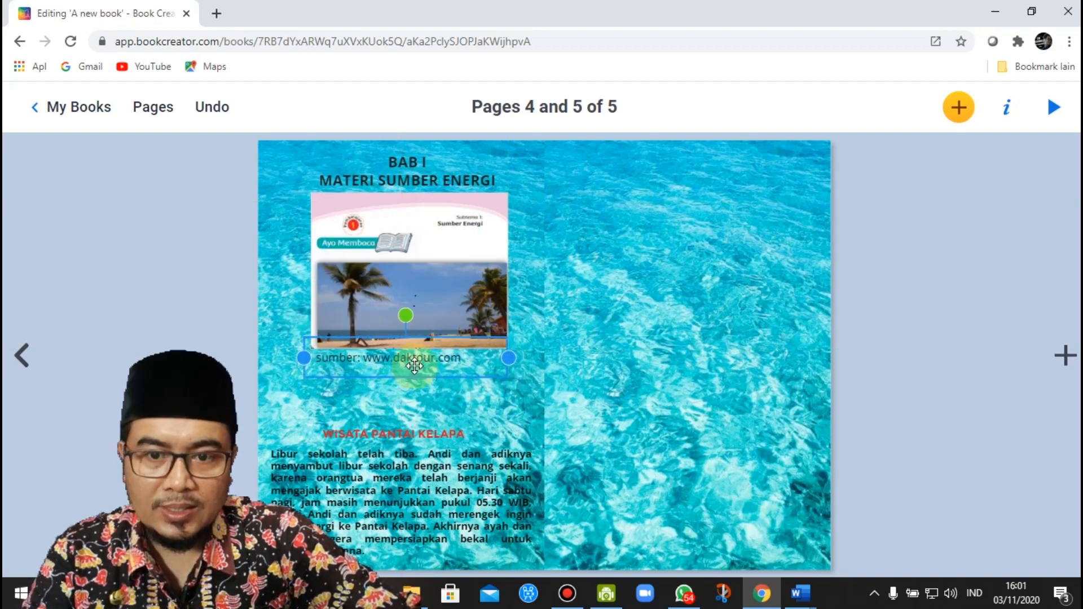
Set the image source caption to size 16 and center its text
{"action": "right_click", "coordinate": [460, 364]}
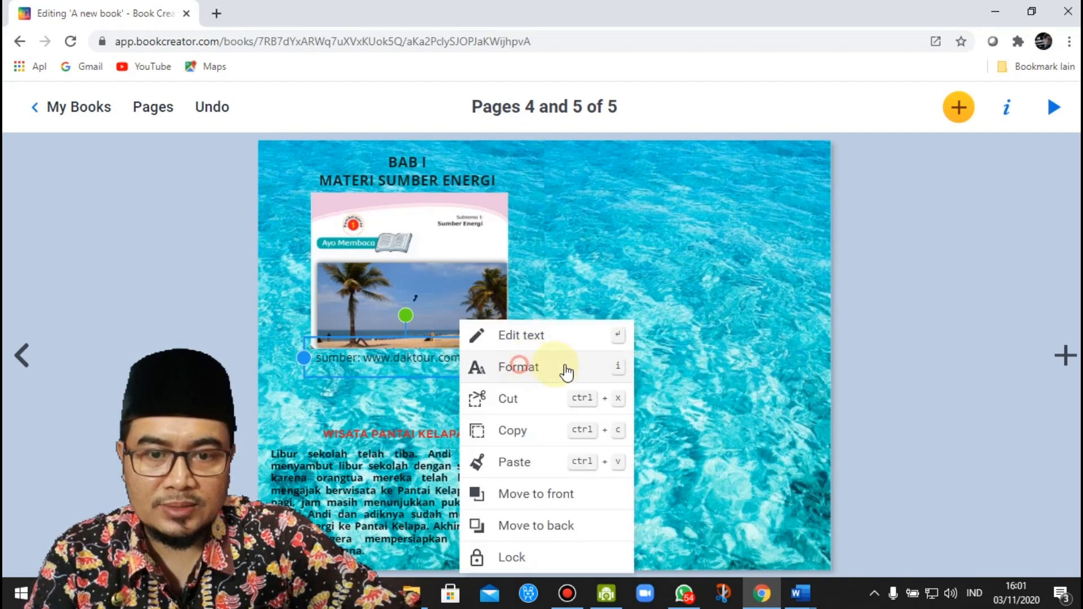
{"action": "key", "text": "i"}
{"action": "left_click", "coordinate": [861, 224]}
{"action": "left_click", "coordinate": [860, 224]}
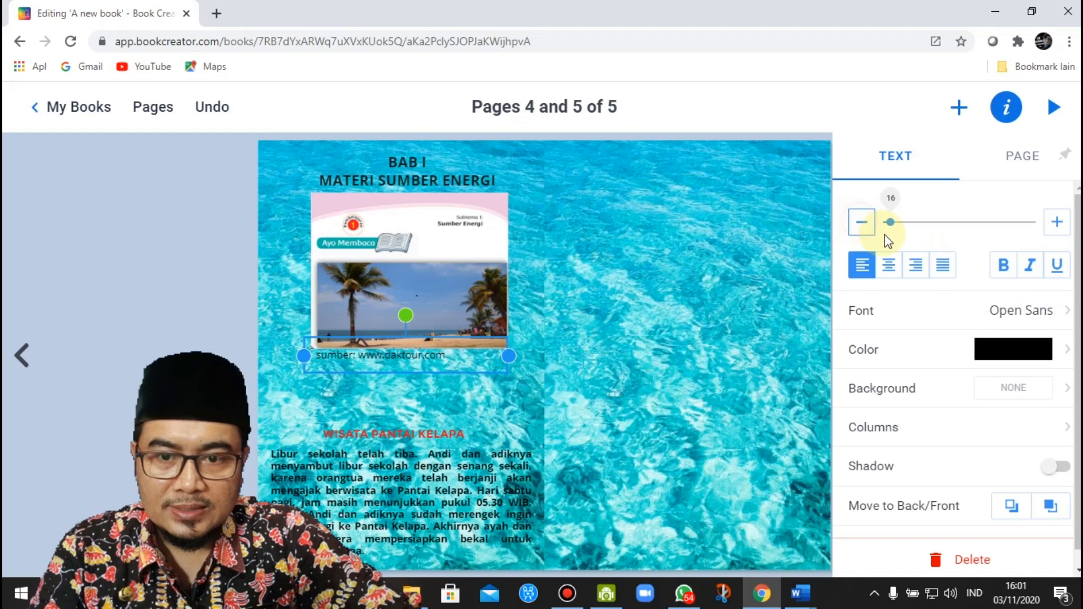
{"action": "left_click", "coordinate": [888, 275]}
{"action": "left_click", "coordinate": [599, 336]}
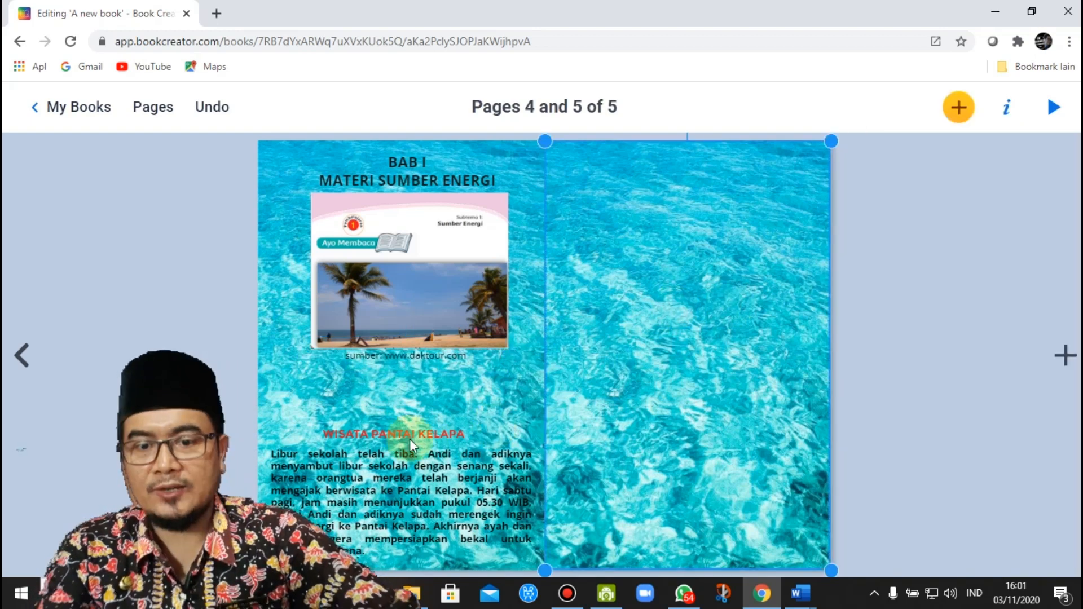
Move the "WISATA PANTAI KELAPA" title and the story paragraph up beneath the image source caption
{"action": "left_click_drag", "start_coordinate": [405, 433], "coordinate": [410, 377]}
{"action": "left_click_drag", "start_coordinate": [419, 471], "coordinate": [419, 431]}
{"action": "left_click", "coordinate": [690, 337]}
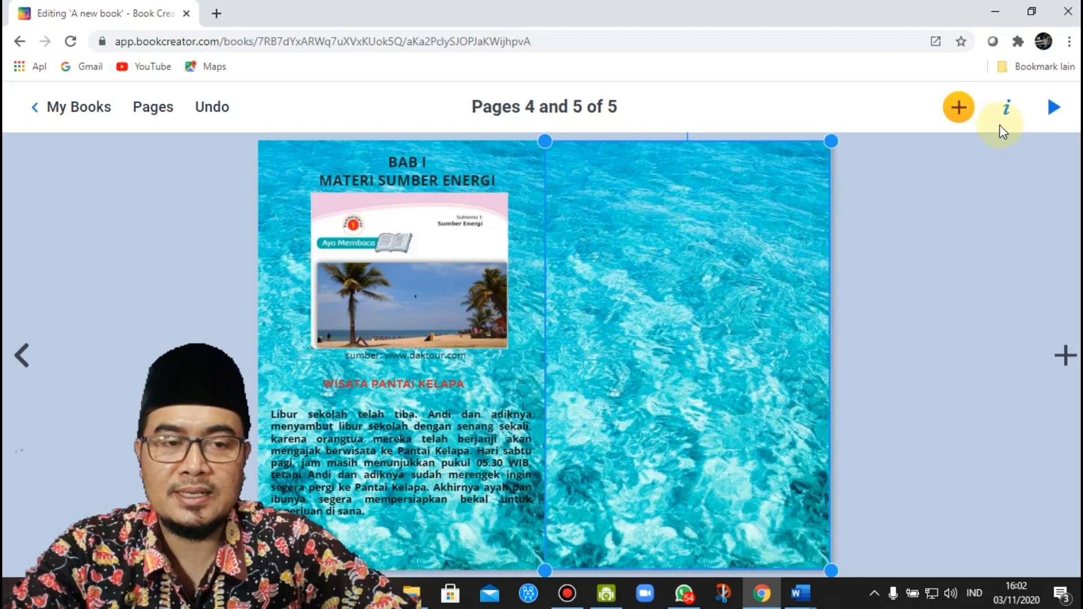
Open the media import option for embedding a web page
{"action": "left_click", "coordinate": [959, 112]}
{"action": "left_click", "coordinate": [904, 206]}
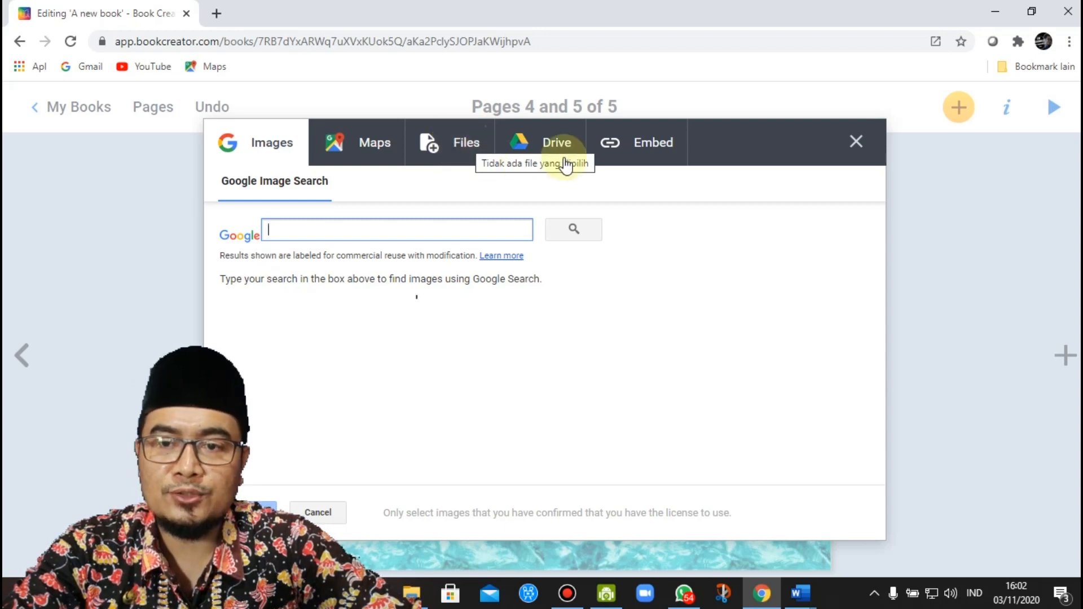
{"action": "left_click", "coordinate": [642, 150]}
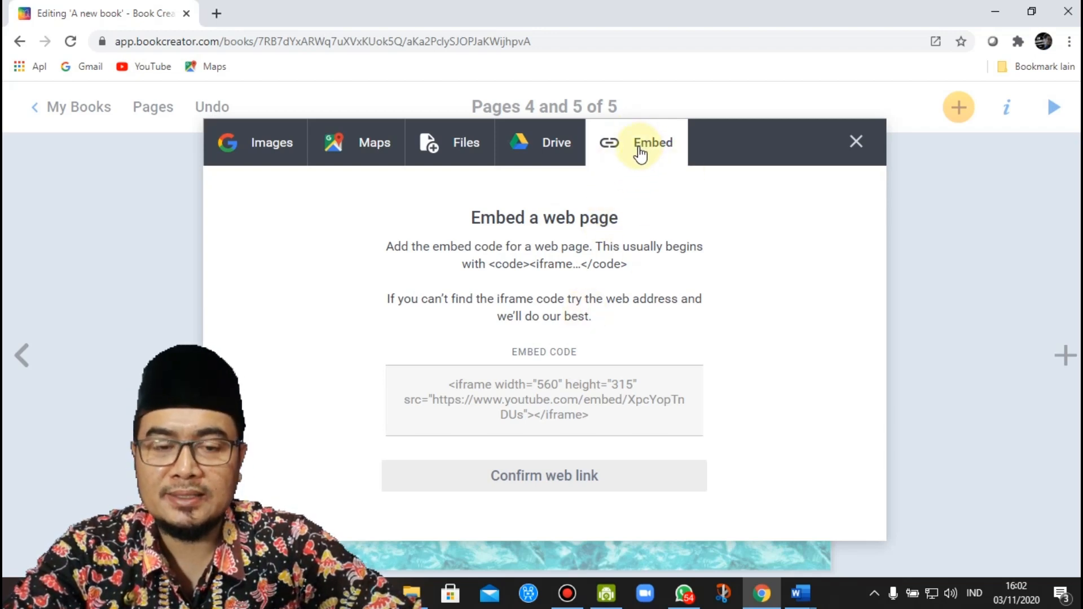
Open YouTube in a new browser tab and search for "pembelajaran sumber energi"
{"action": "left_click", "coordinate": [219, 14]}
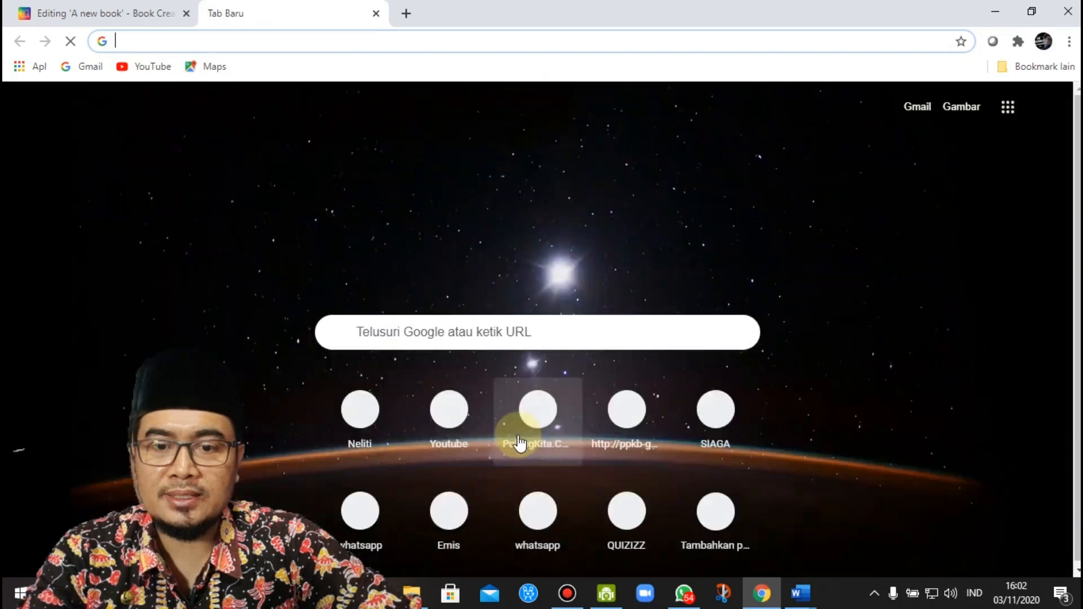
{"action": "left_click", "coordinate": [451, 414]}
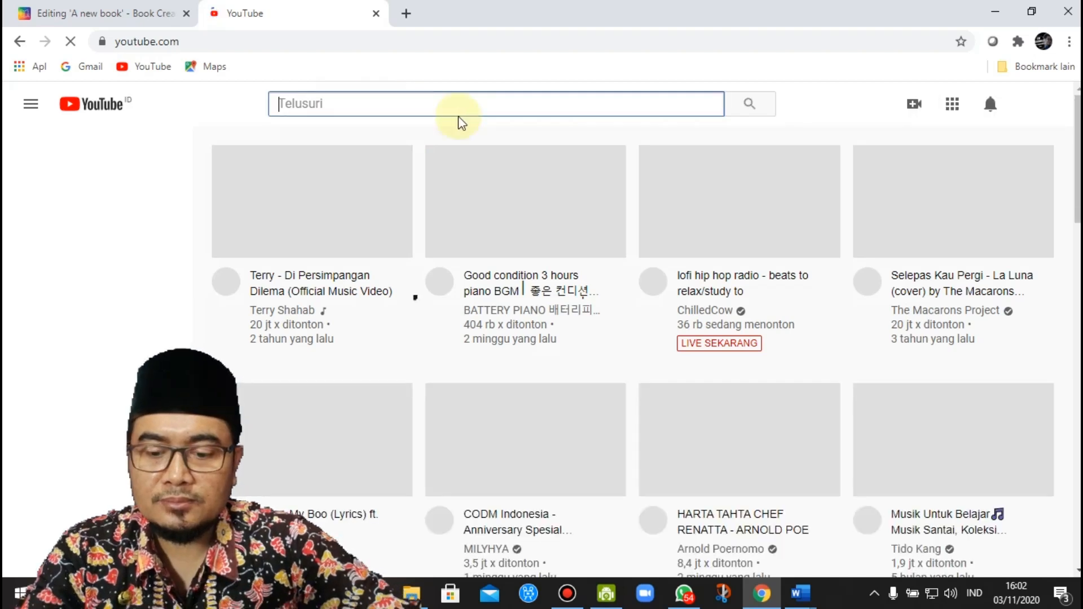
{"action": "type", "text": "video p"}
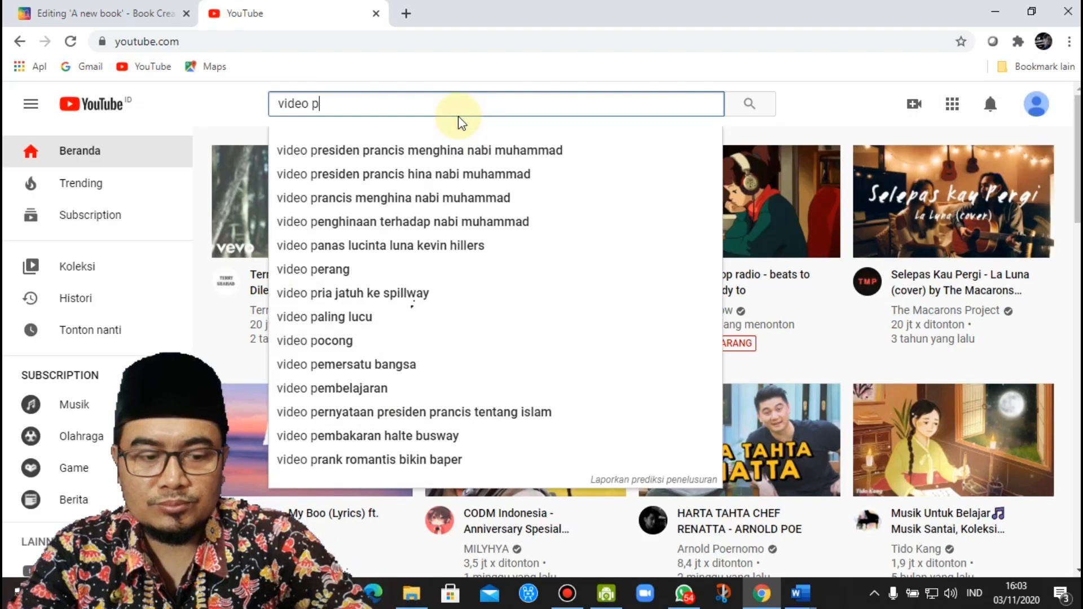
{"action": "key", "text": "BackSpace"}
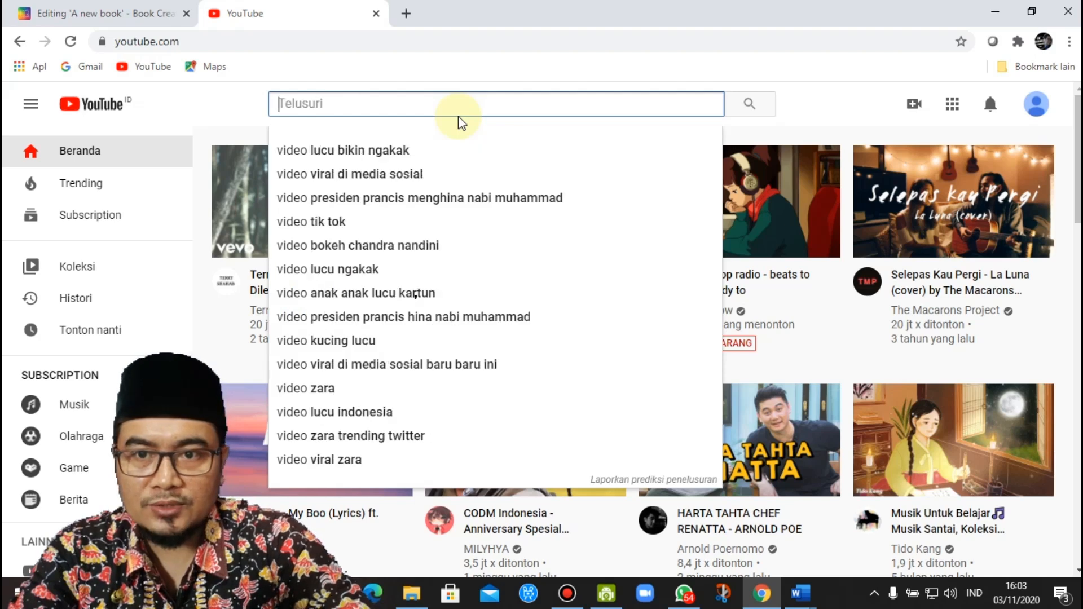
{"action": "type", "text": "pembe"}
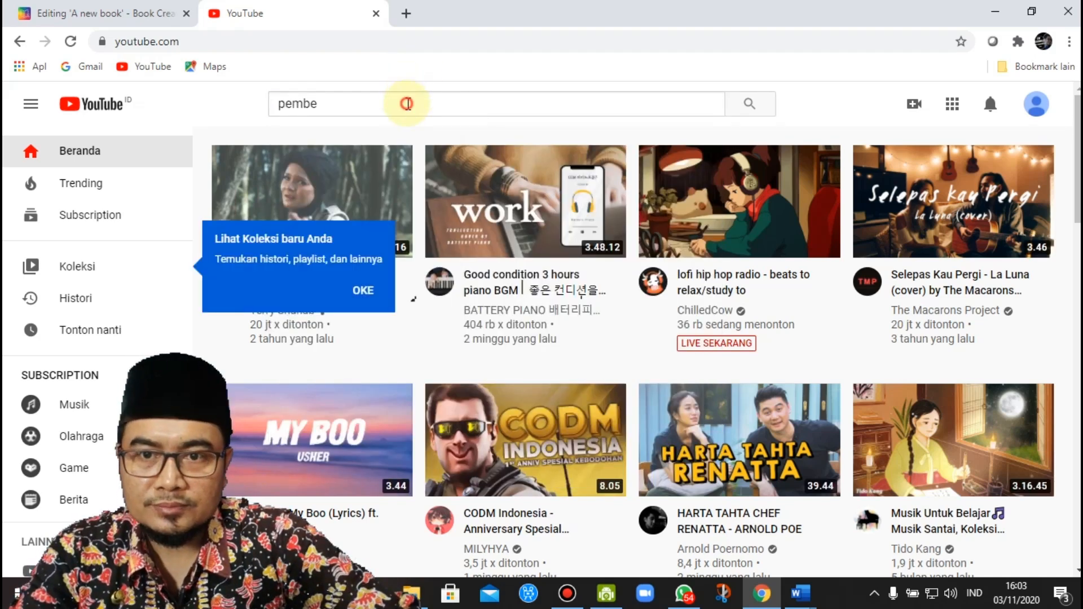
{"action": "left_click", "coordinate": [426, 103]}
{"action": "type", "text": "lajaran"}
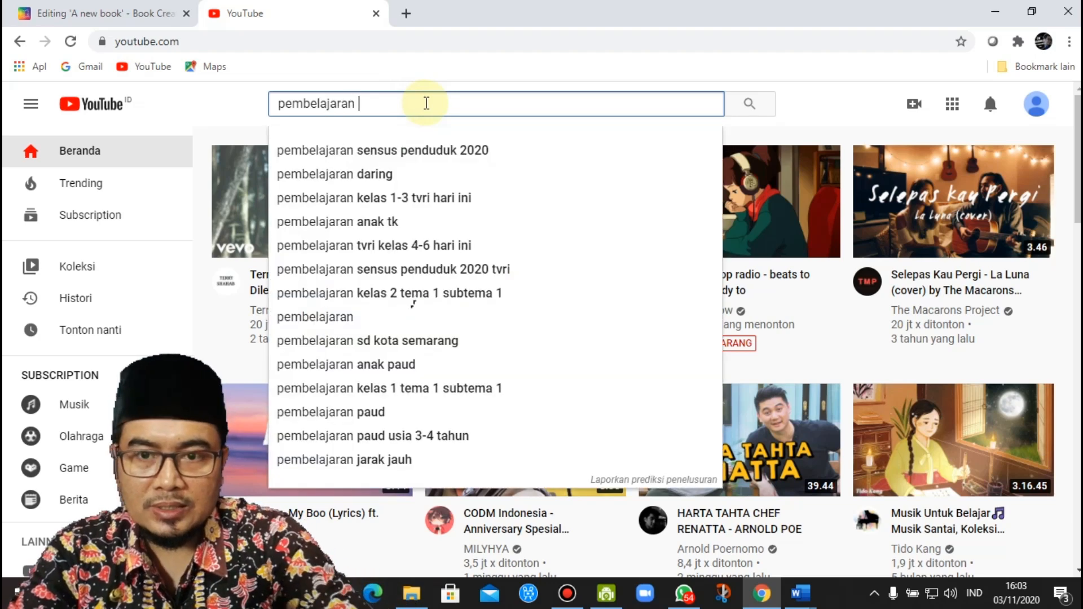
{"action": "type", "text": " sumber ener"}
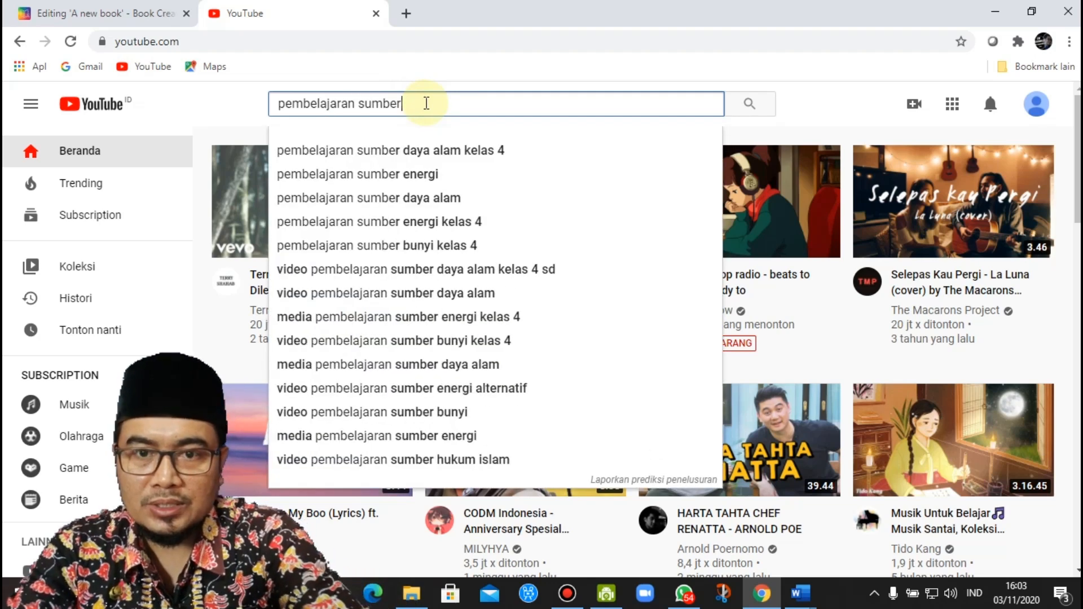
{"action": "type", "text": "gi"}
{"action": "key", "text": "Return"}
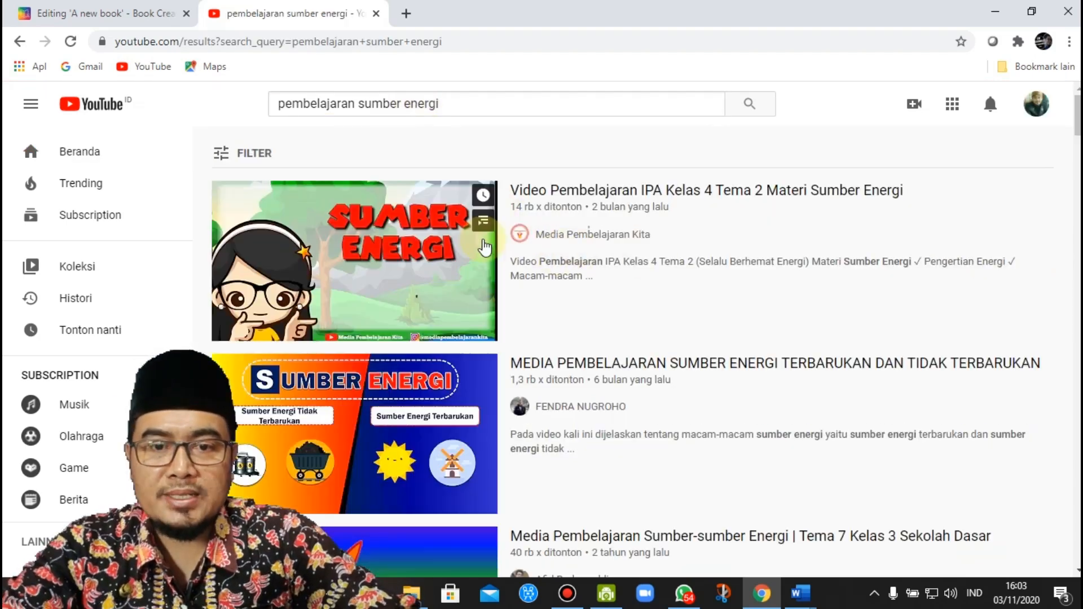
Browse the search results and open the video "MEDIA PEMBELAJARAN SUMBER ENERGI TERBARUKAN DAN TIDAK TERBARUKAN"
{"action": "scroll", "coordinate": [452, 260], "scroll_direction": "down", "scroll_amount": 3}
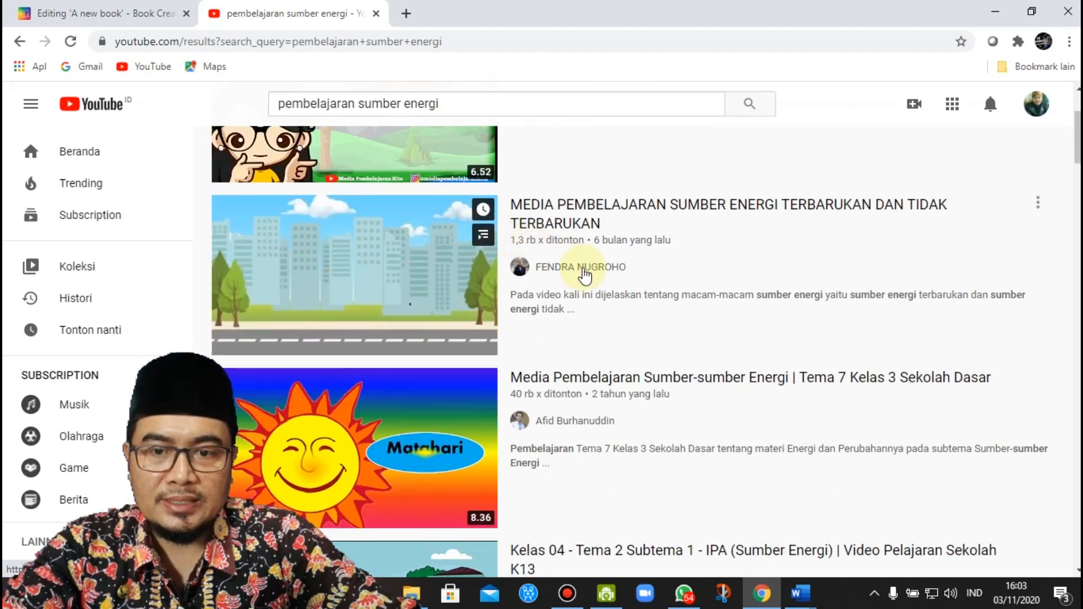
{"action": "scroll", "coordinate": [589, 302], "scroll_direction": "up", "scroll_amount": 1}
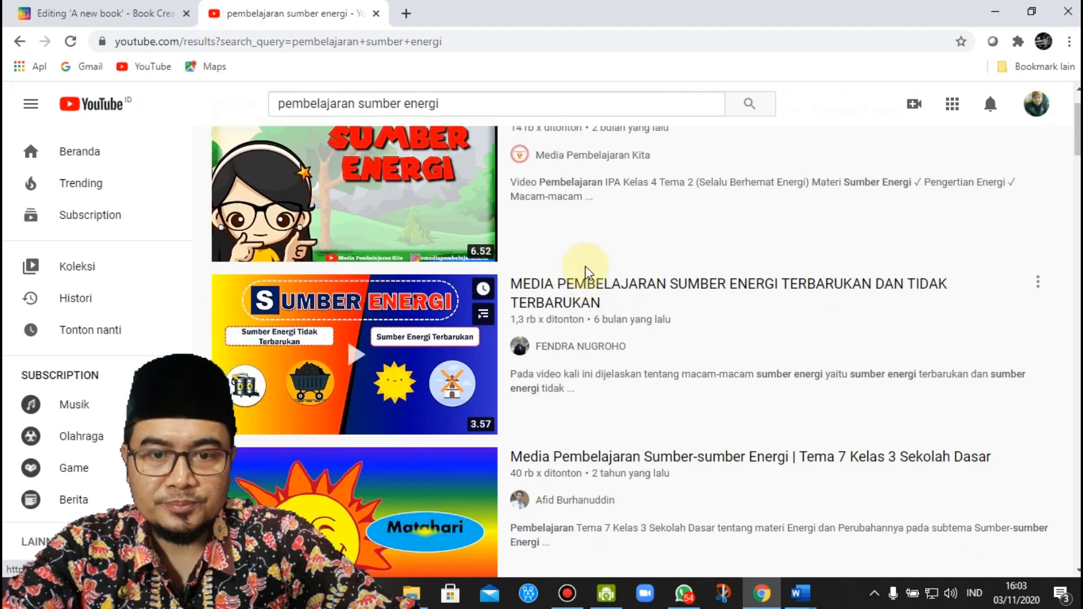
{"action": "scroll", "coordinate": [582, 251], "scroll_direction": "up", "scroll_amount": 2}
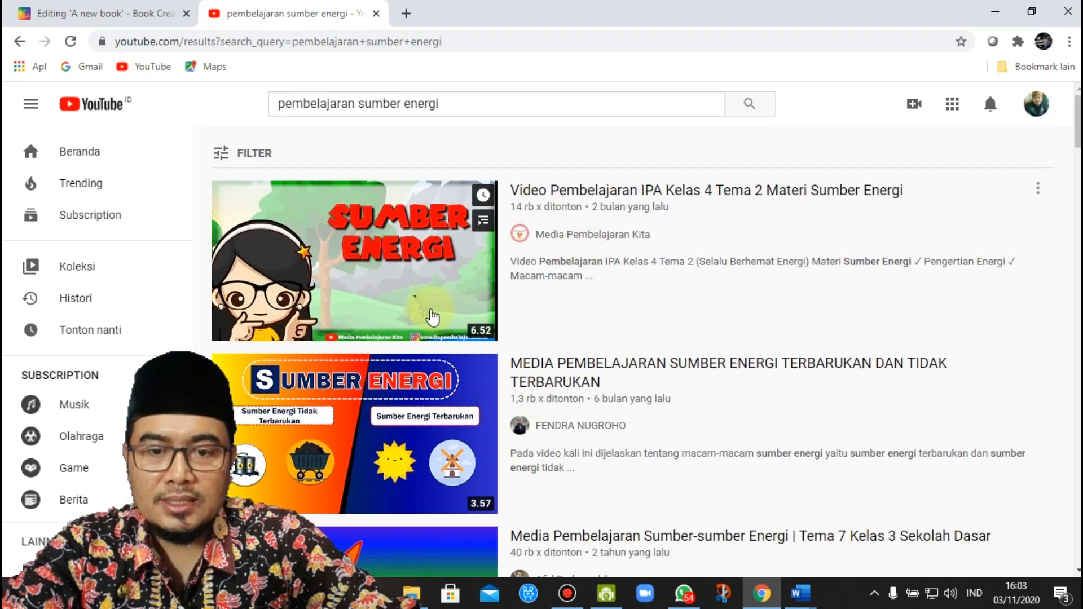
{"action": "scroll", "coordinate": [657, 316], "scroll_direction": "down", "scroll_amount": 3}
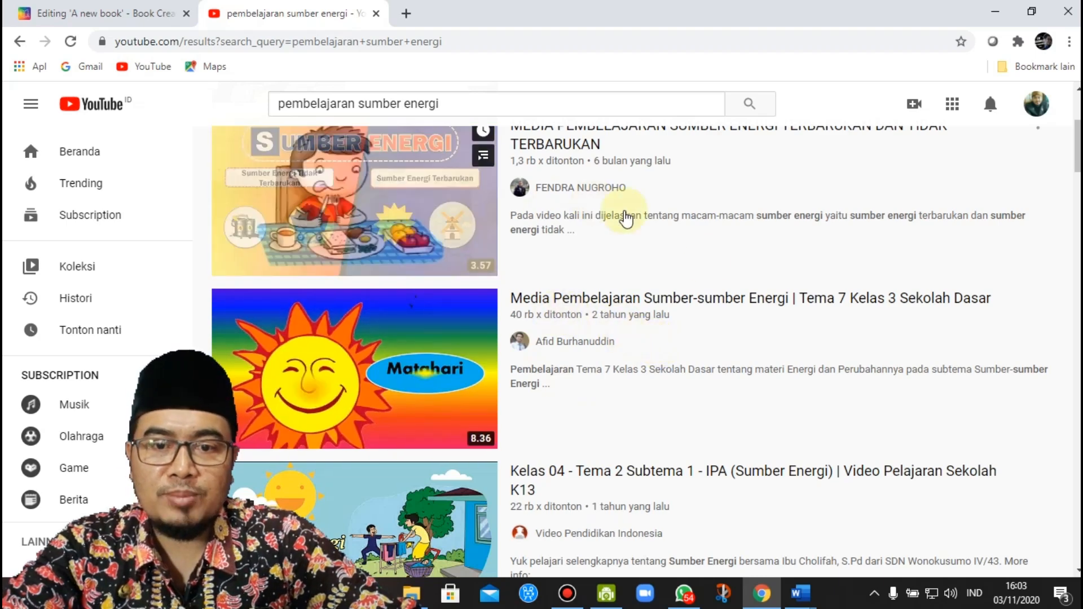
{"action": "left_click", "coordinate": [357, 211]}
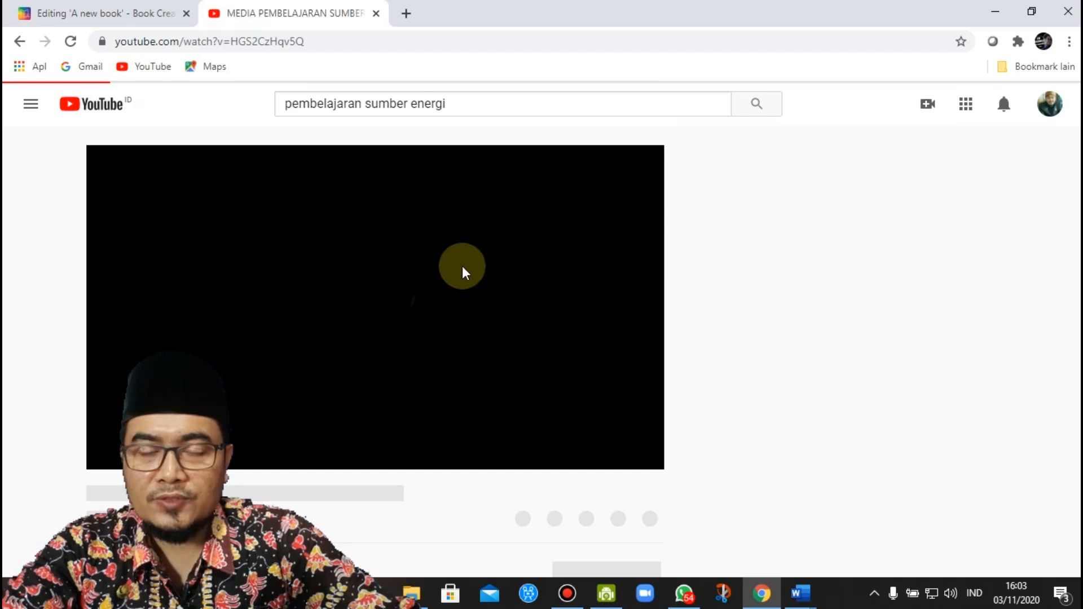
Look over the video's page and skip the advertisement so the energy-source video plays
{"action": "scroll", "coordinate": [546, 298], "scroll_direction": "down", "scroll_amount": 3}
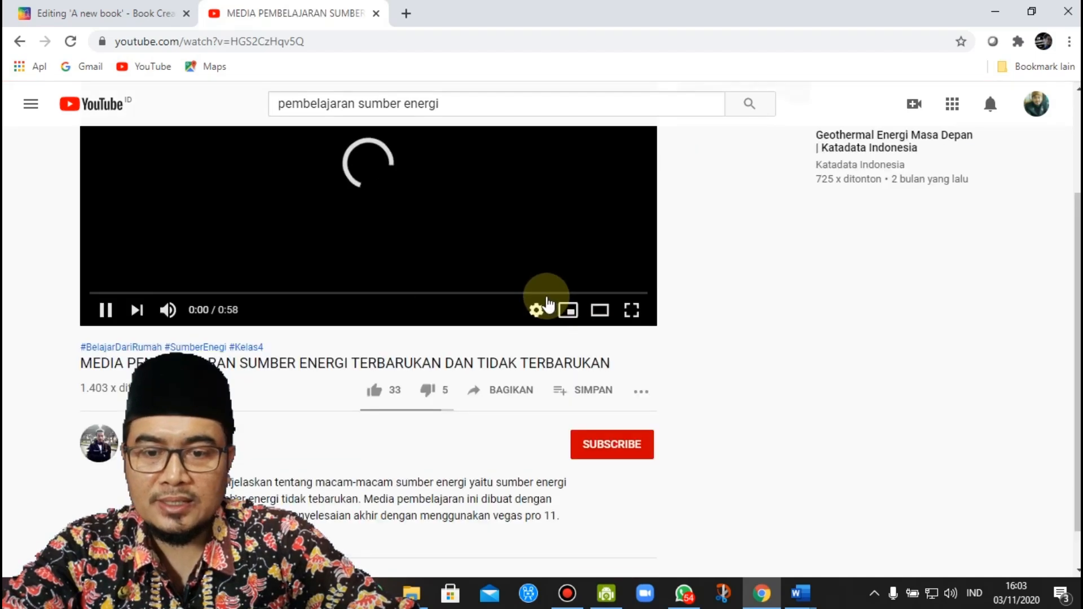
{"action": "scroll", "coordinate": [546, 298], "scroll_direction": "down", "scroll_amount": 1}
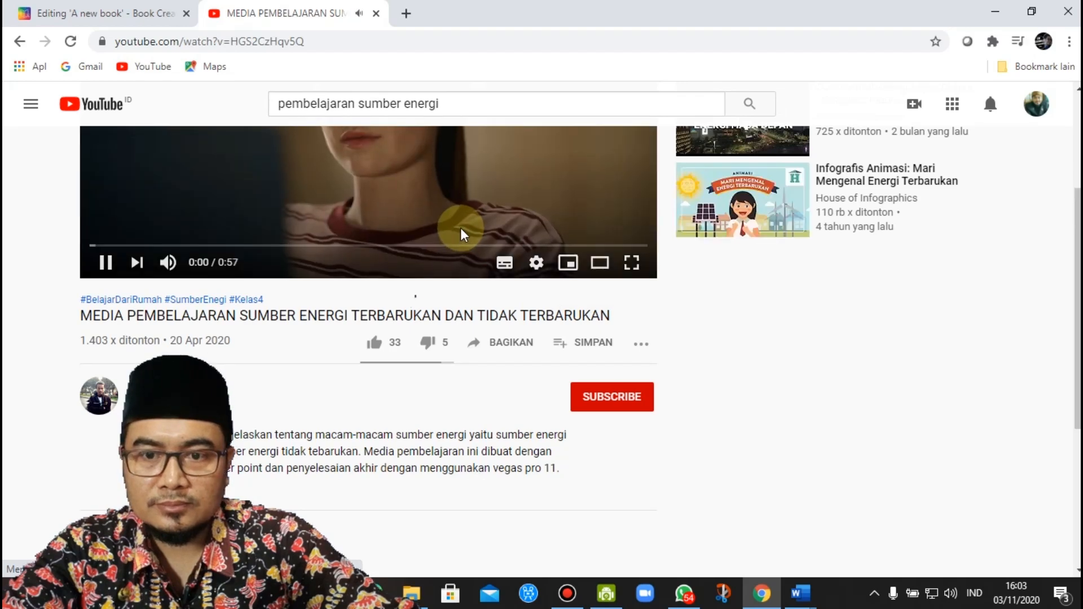
{"action": "scroll", "coordinate": [459, 226], "scroll_direction": "up", "scroll_amount": 4}
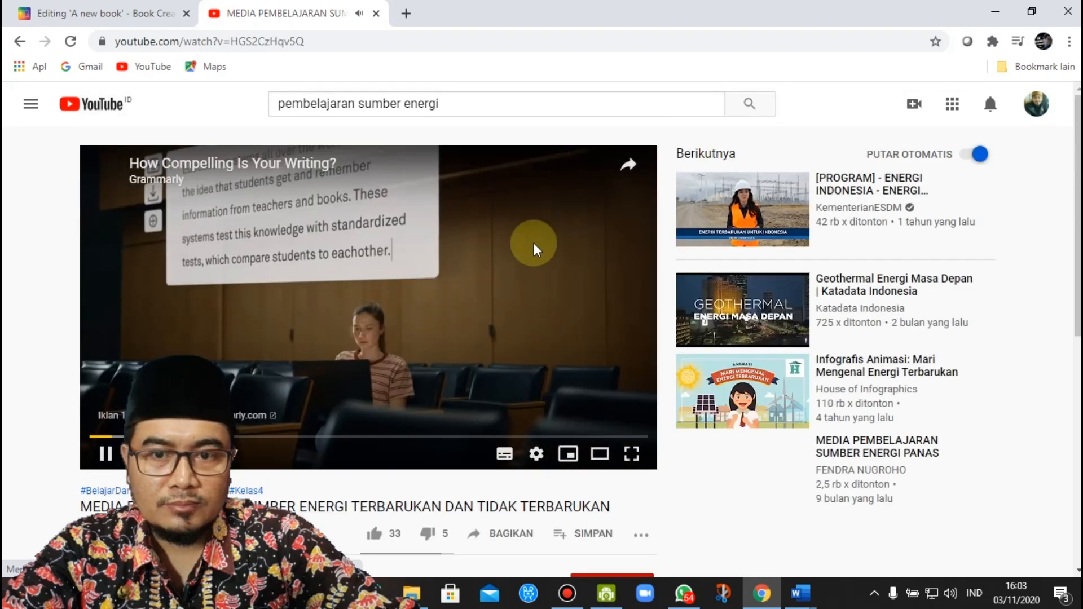
{"action": "scroll", "coordinate": [536, 246], "scroll_direction": "down", "scroll_amount": 3}
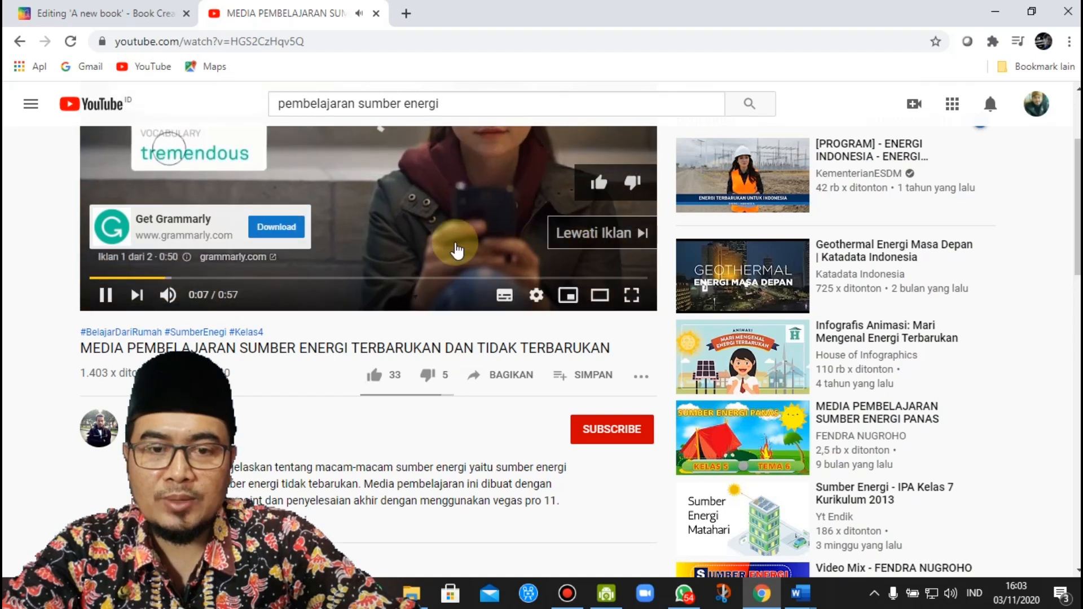
{"action": "left_click", "coordinate": [580, 239]}
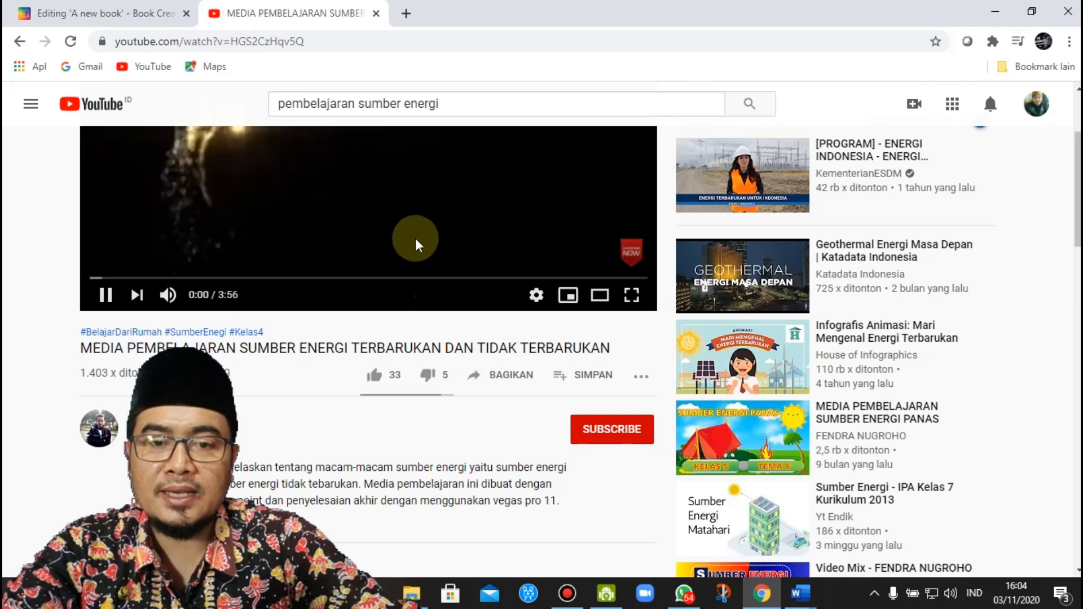
Open the sharing options of the energy-source video and copy its share link
{"action": "scroll", "coordinate": [459, 214], "scroll_direction": "up", "scroll_amount": 1}
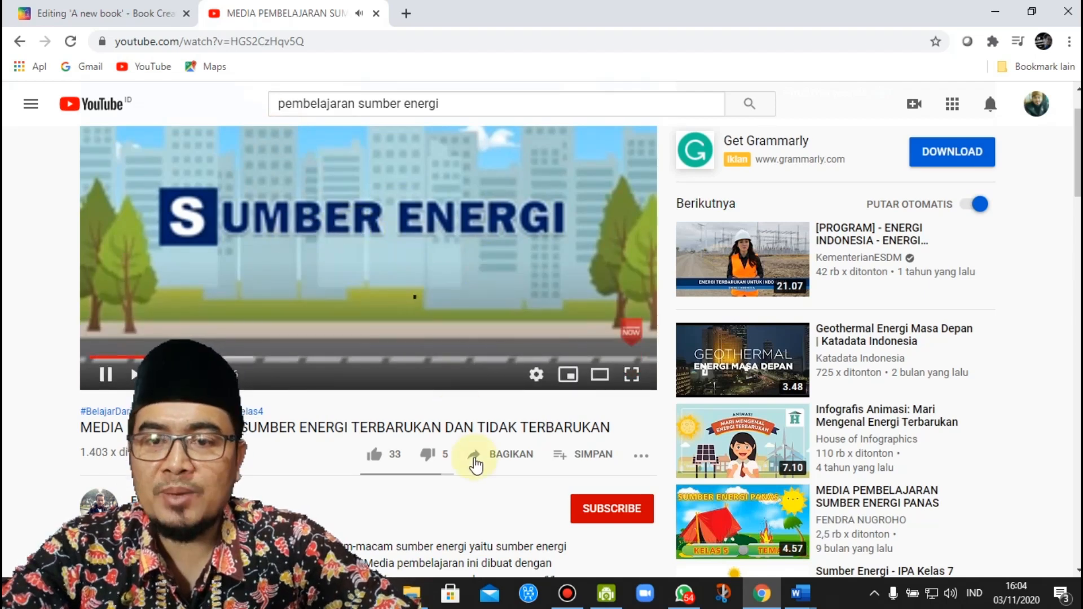
{"action": "left_click", "coordinate": [476, 457]}
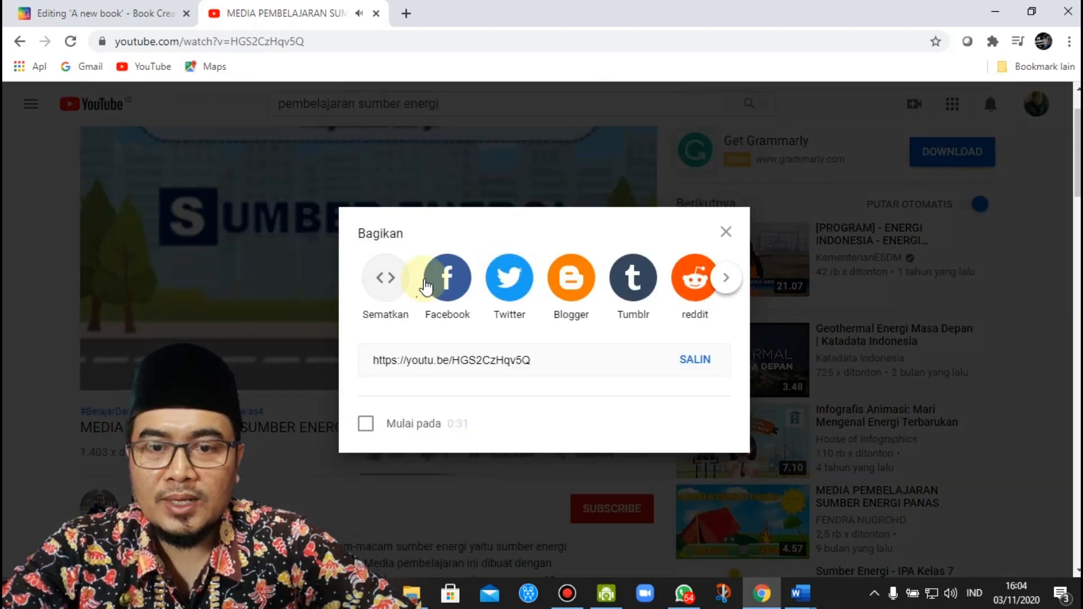
{"action": "left_click", "coordinate": [695, 361]}
{"action": "key", "text": "ctrl+c"}
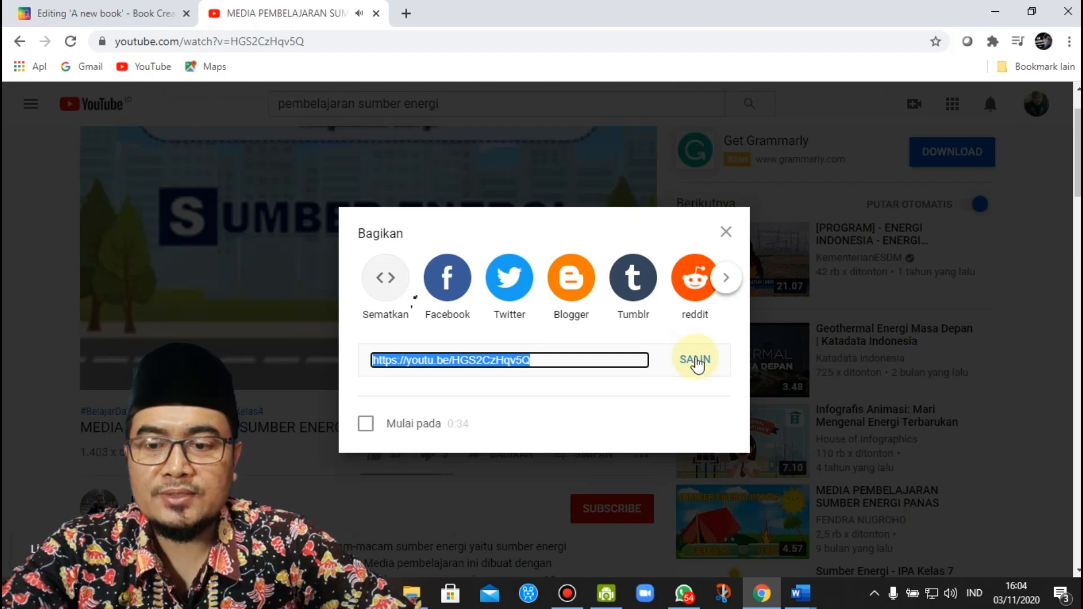
Return to Book Creator, paste the copied YouTube link as the embed code, confirm it and add the video to the book
{"action": "left_click", "coordinate": [115, 14]}
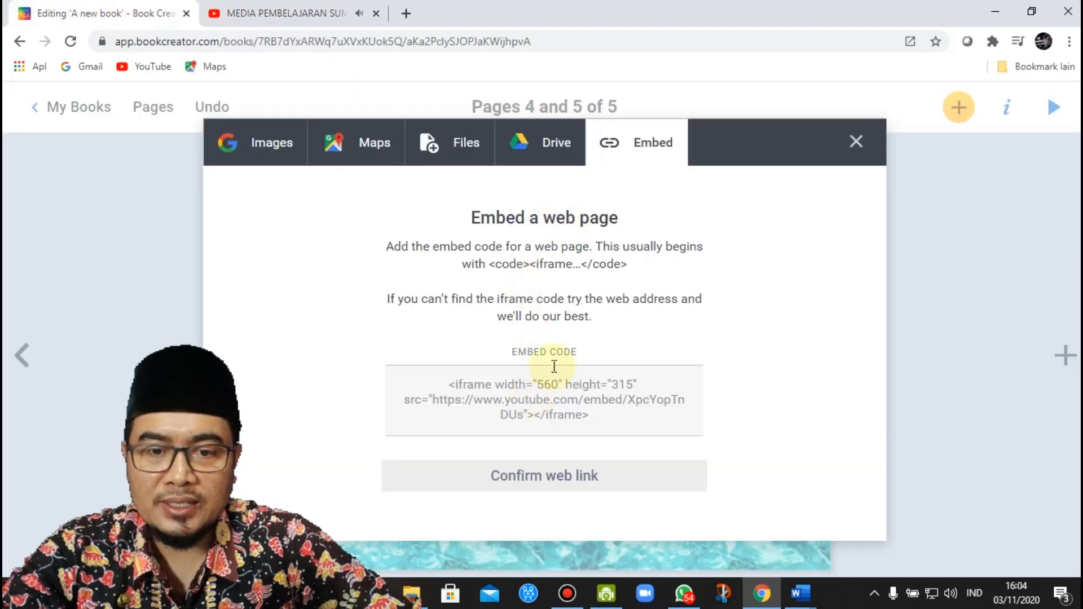
{"action": "left_click", "coordinate": [539, 390]}
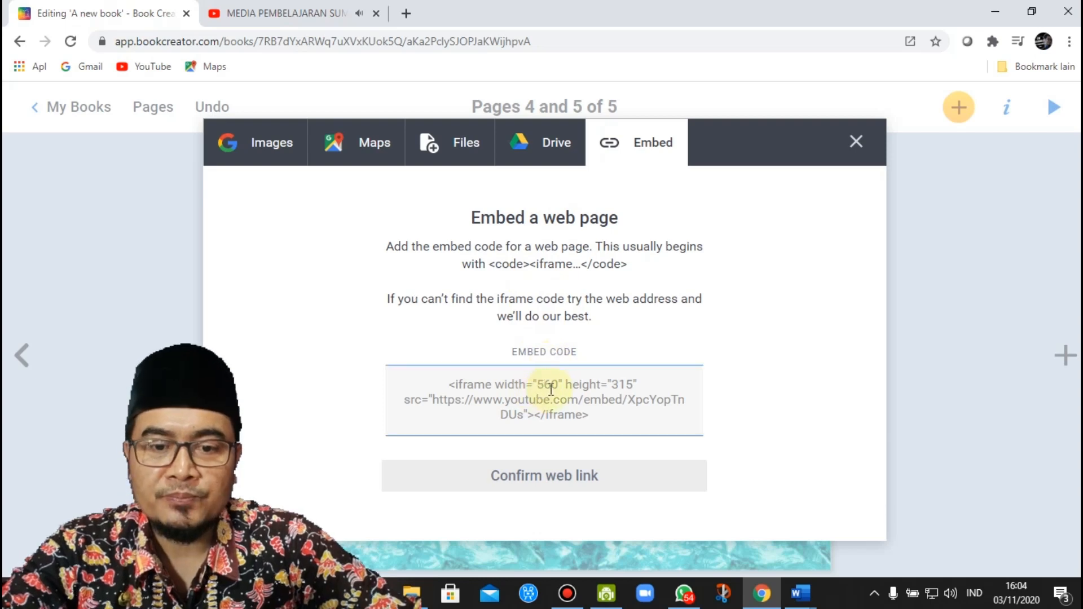
{"action": "right_click", "coordinate": [550, 389]}
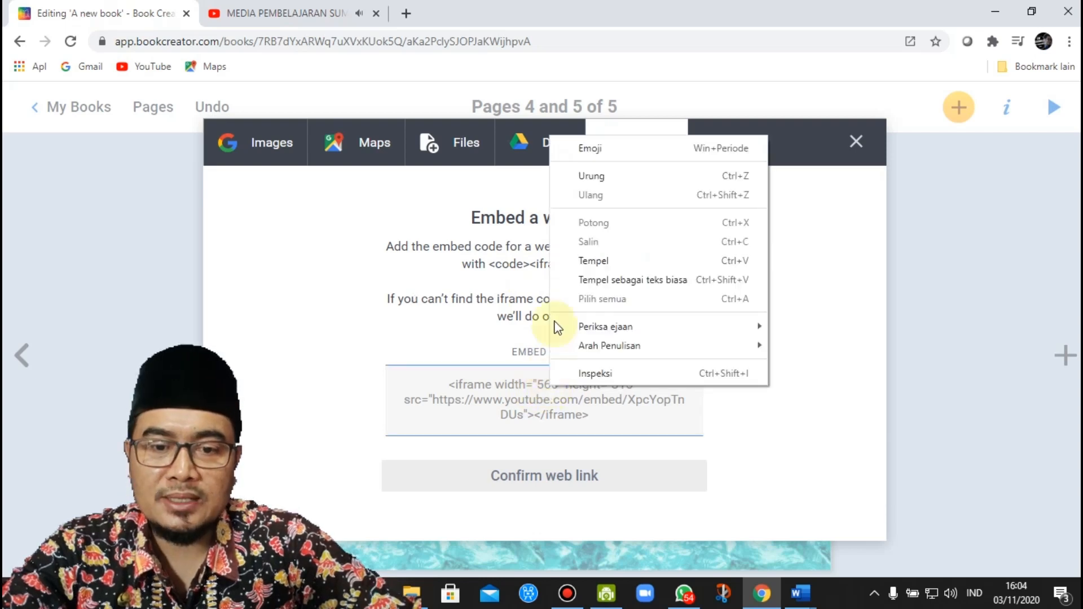
{"action": "left_click", "coordinate": [591, 261]}
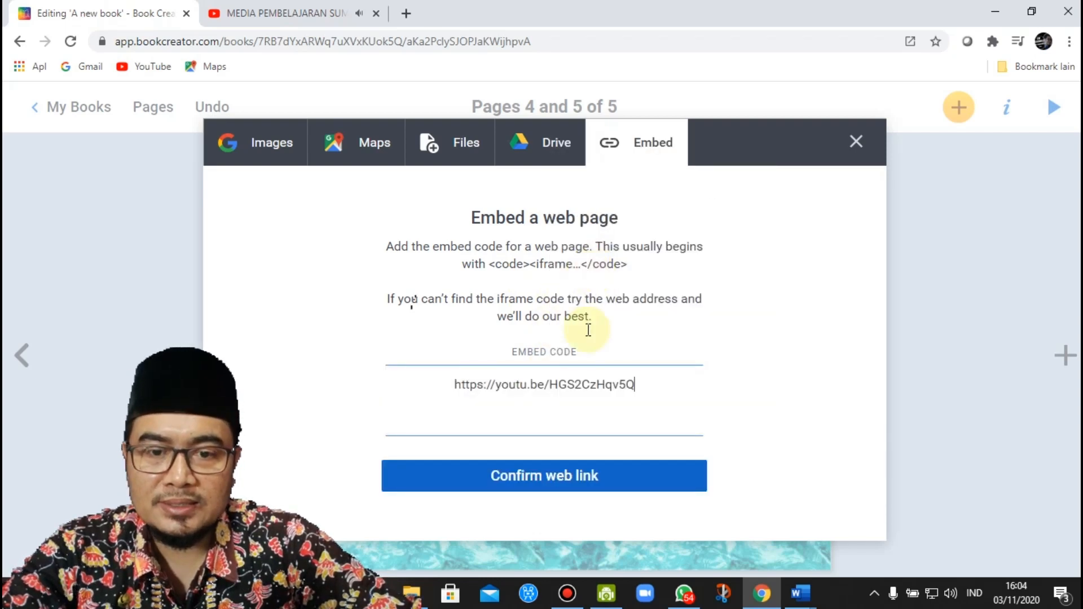
{"action": "left_click", "coordinate": [554, 483]}
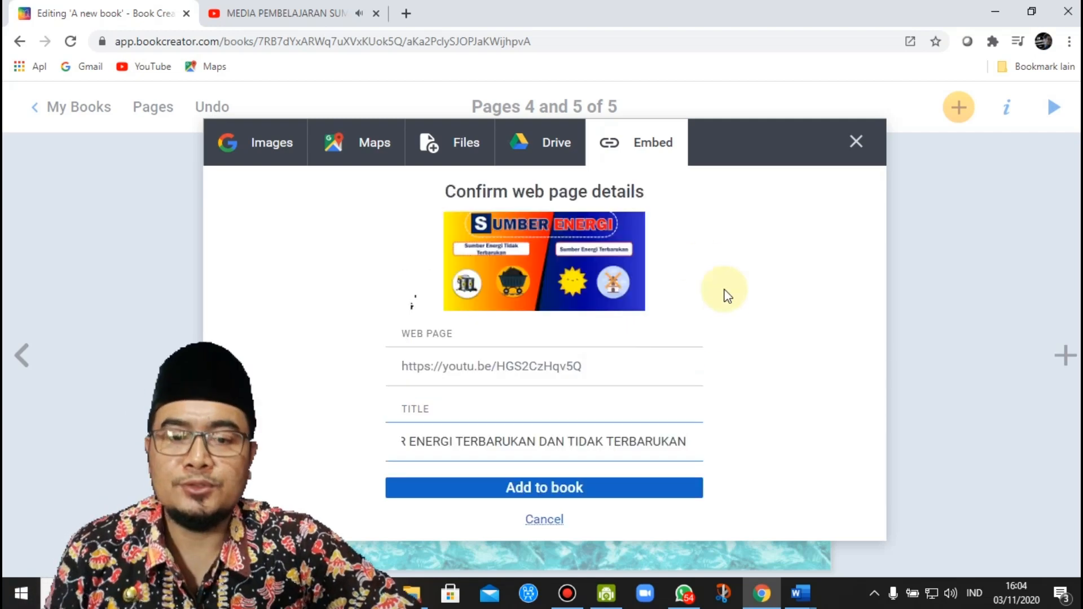
{"action": "left_click", "coordinate": [561, 489]}
{"action": "left_click", "coordinate": [560, 489]}
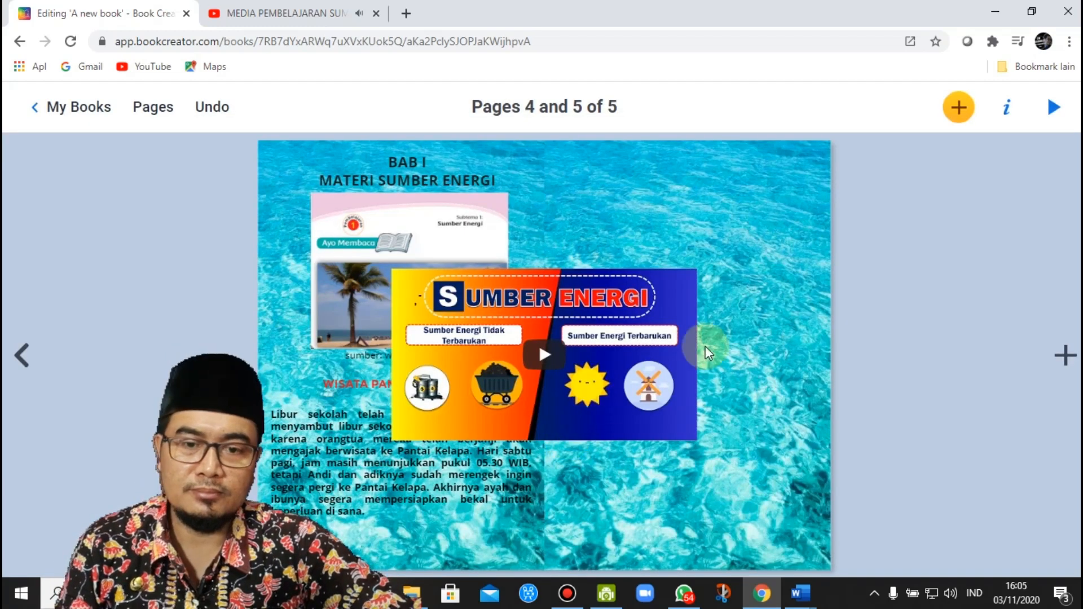
Move the embedded video onto page 5 and resize it to span the page's width, above the middle
{"action": "left_click_drag", "start_coordinate": [594, 334], "coordinate": [774, 220]}
{"action": "left_click_drag", "start_coordinate": [849, 366], "coordinate": [826, 352]}
{"action": "left_click_drag", "start_coordinate": [698, 337], "coordinate": [694, 375]}
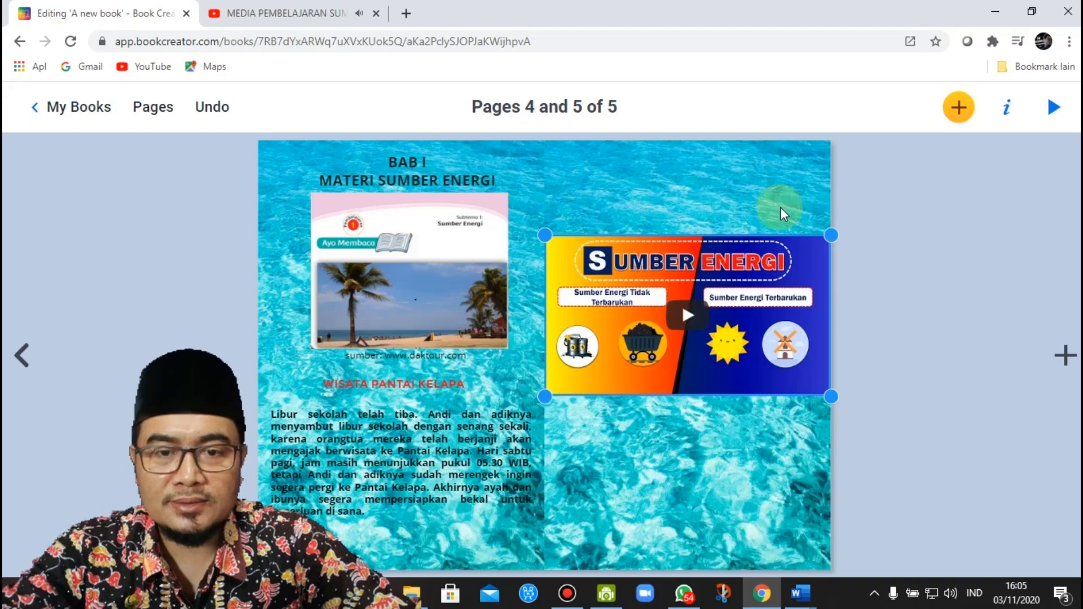
{"action": "left_click", "coordinate": [1008, 113]}
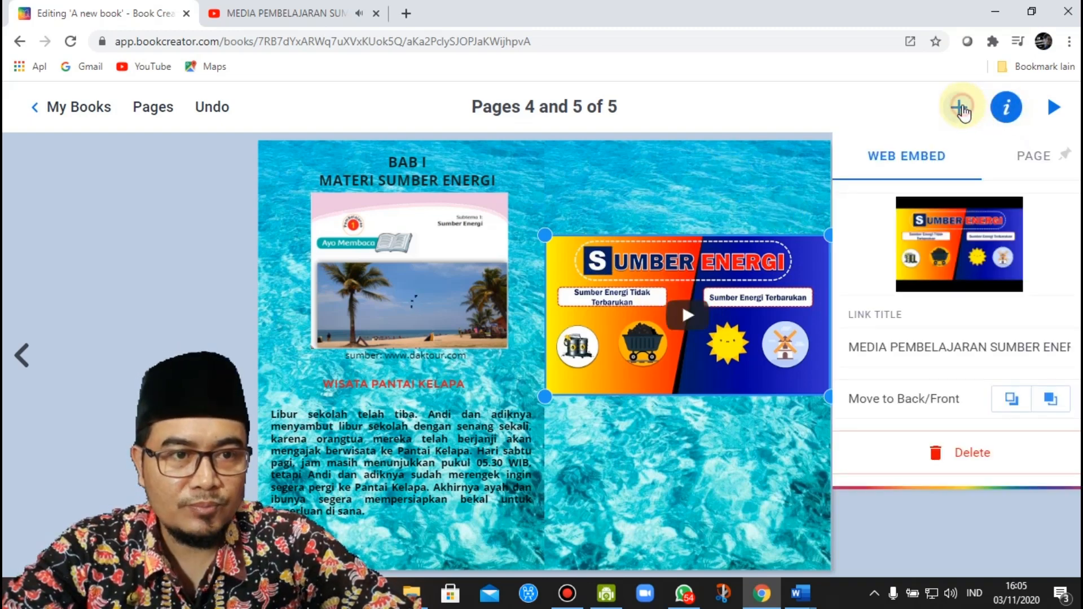
{"action": "left_click", "coordinate": [964, 113]}
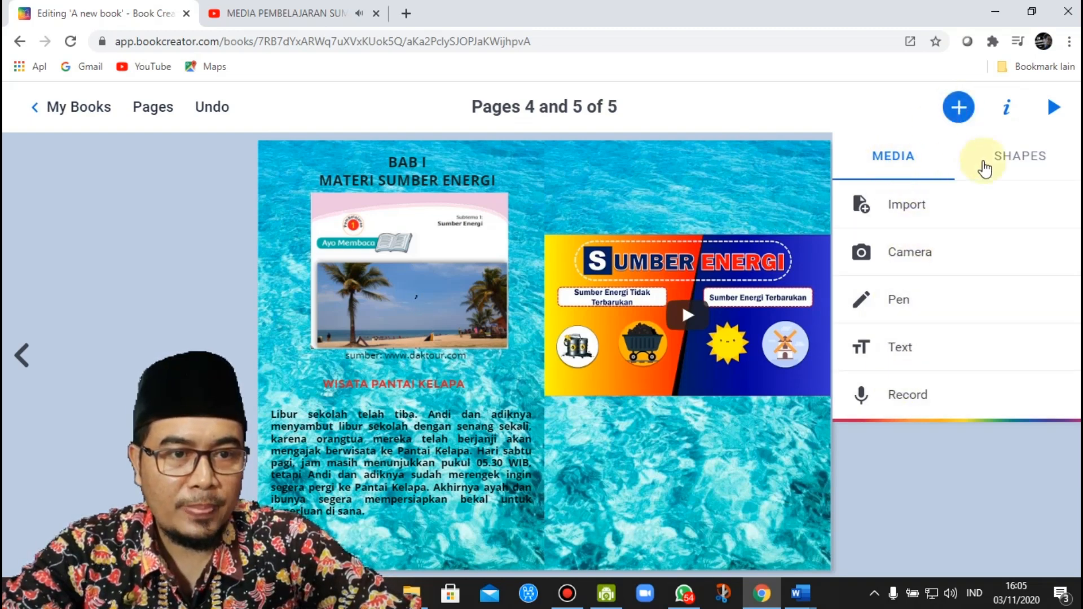
{"action": "left_click", "coordinate": [1014, 162]}
{"action": "left_click", "coordinate": [906, 160]}
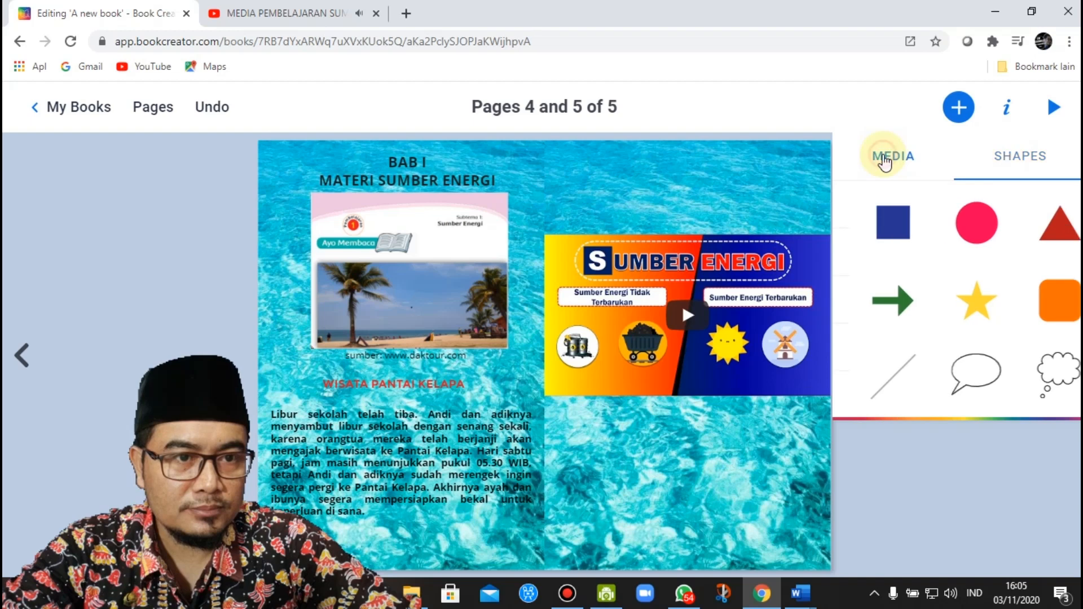
{"action": "left_click", "coordinate": [1005, 108]}
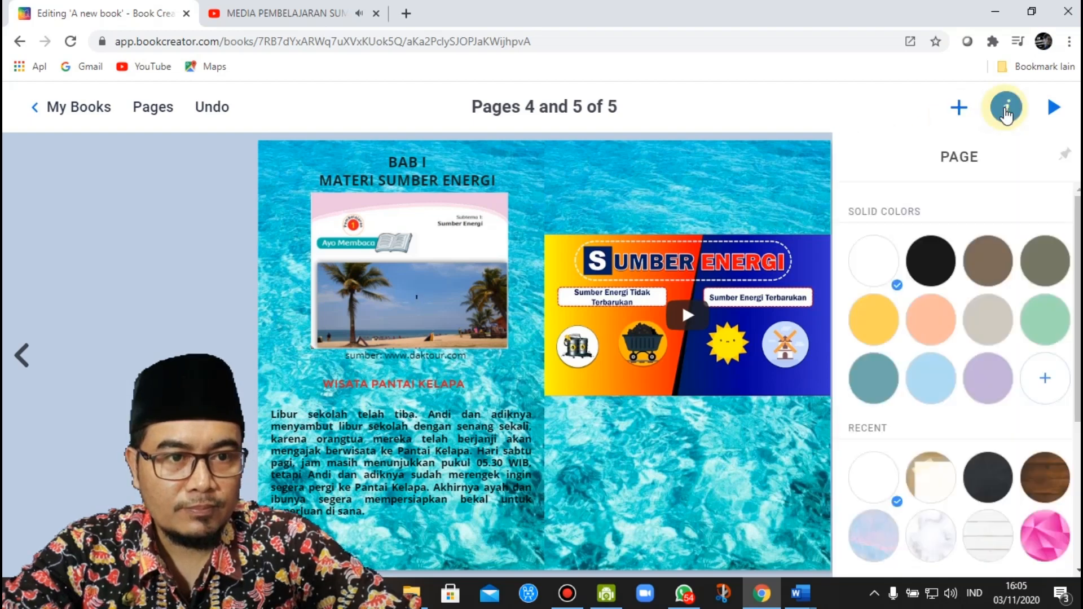
{"action": "scroll", "coordinate": [1002, 373], "scroll_direction": "down", "scroll_amount": 5}
{"action": "scroll", "coordinate": [991, 377], "scroll_direction": "up", "scroll_amount": 5}
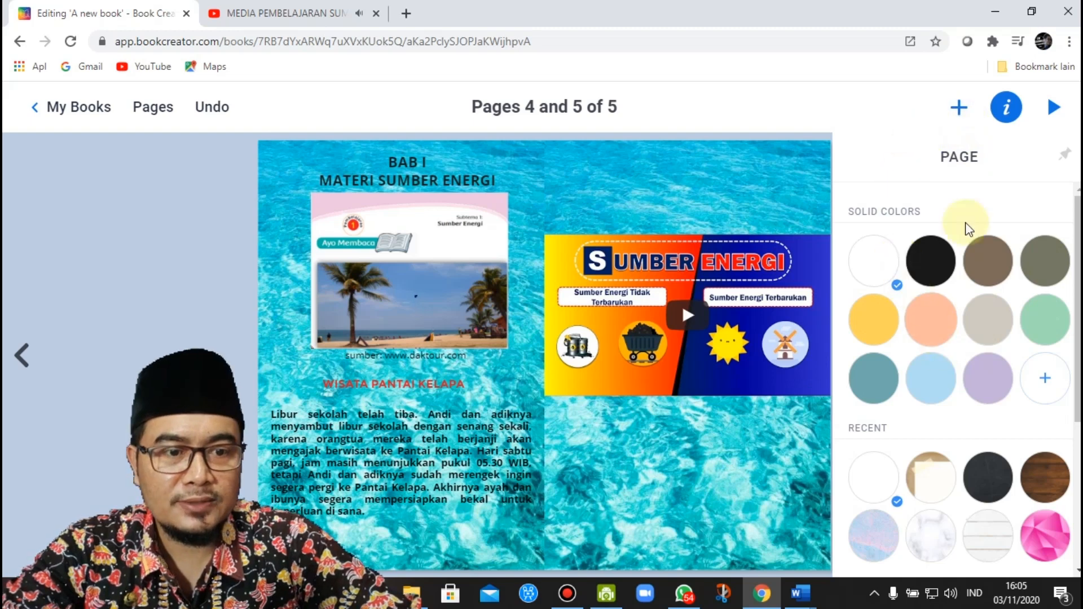
{"action": "scroll", "coordinate": [967, 230], "scroll_direction": "down", "scroll_amount": 5}
Look over the shapes available for the page and close the YouTube tab holding the energy-source video
{"action": "left_click", "coordinate": [959, 107]}
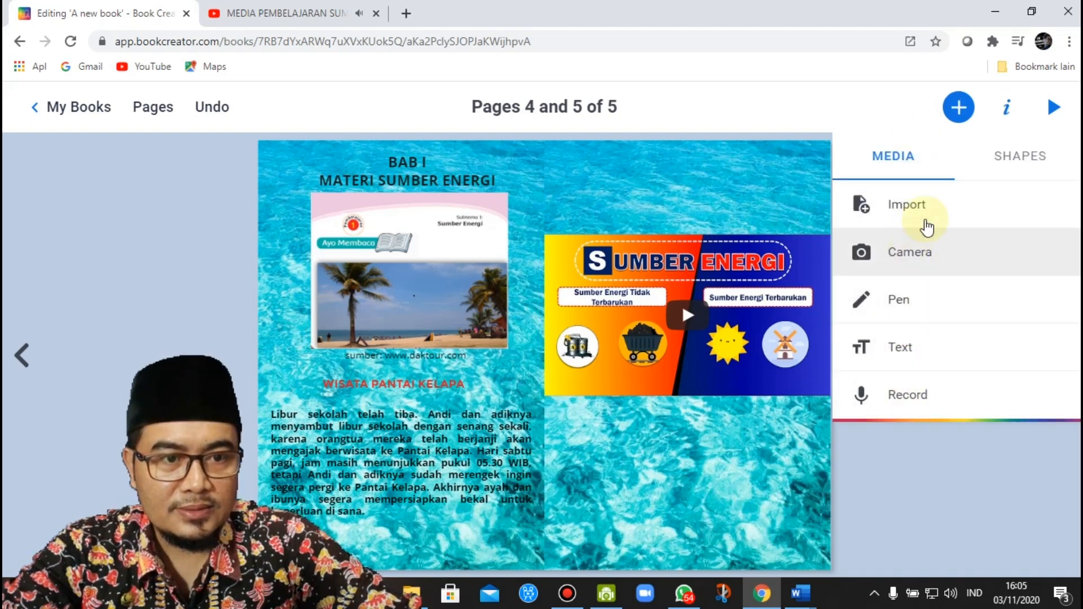
{"action": "left_click", "coordinate": [1010, 162]}
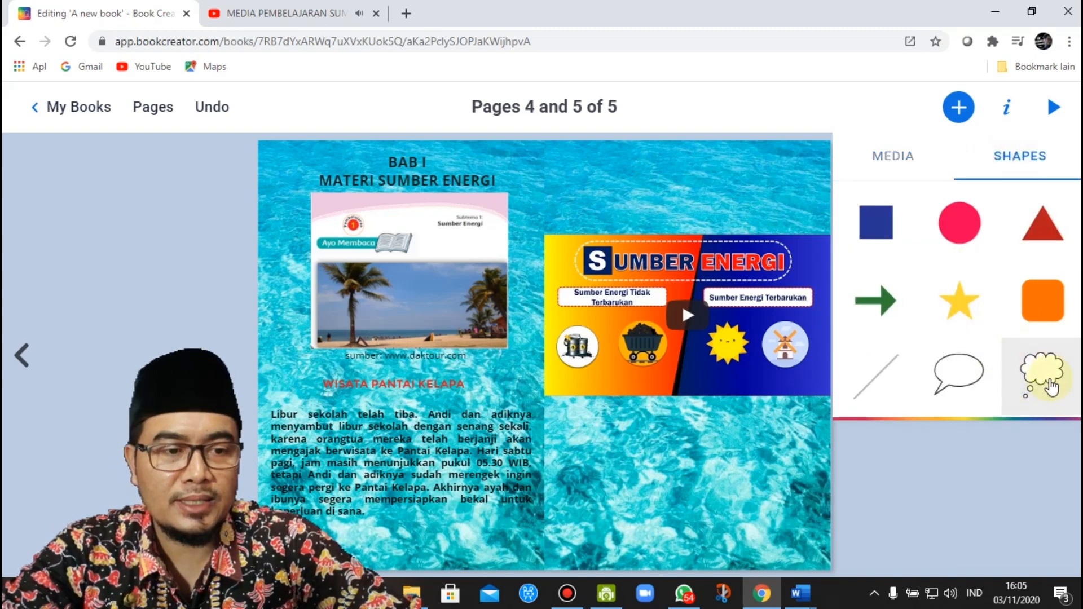
{"action": "left_click", "coordinate": [307, 12]}
{"action": "left_click", "coordinate": [758, 211]}
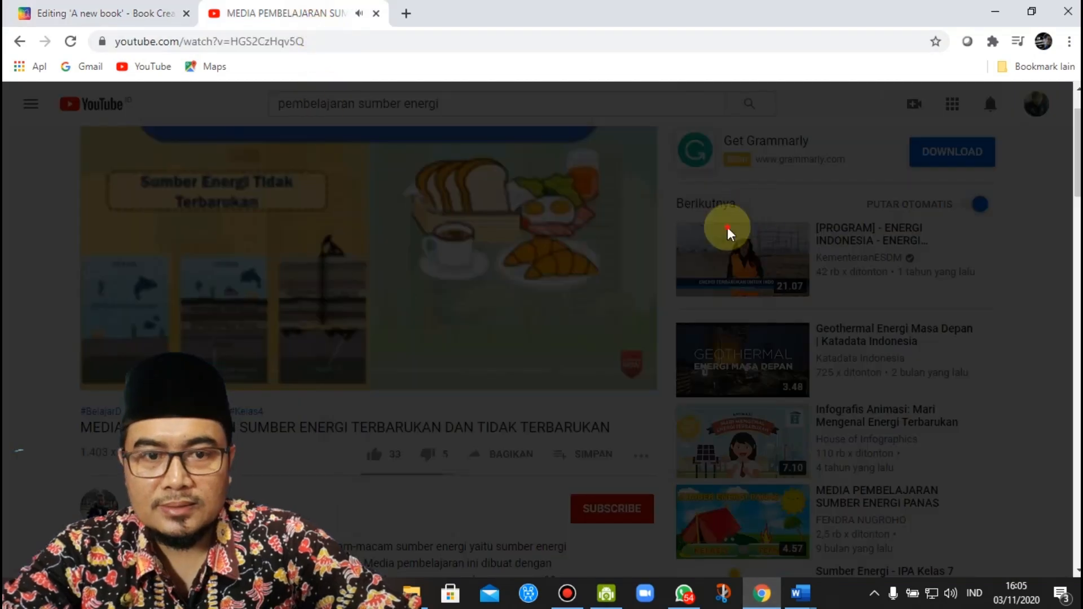
{"action": "left_click", "coordinate": [728, 229]}
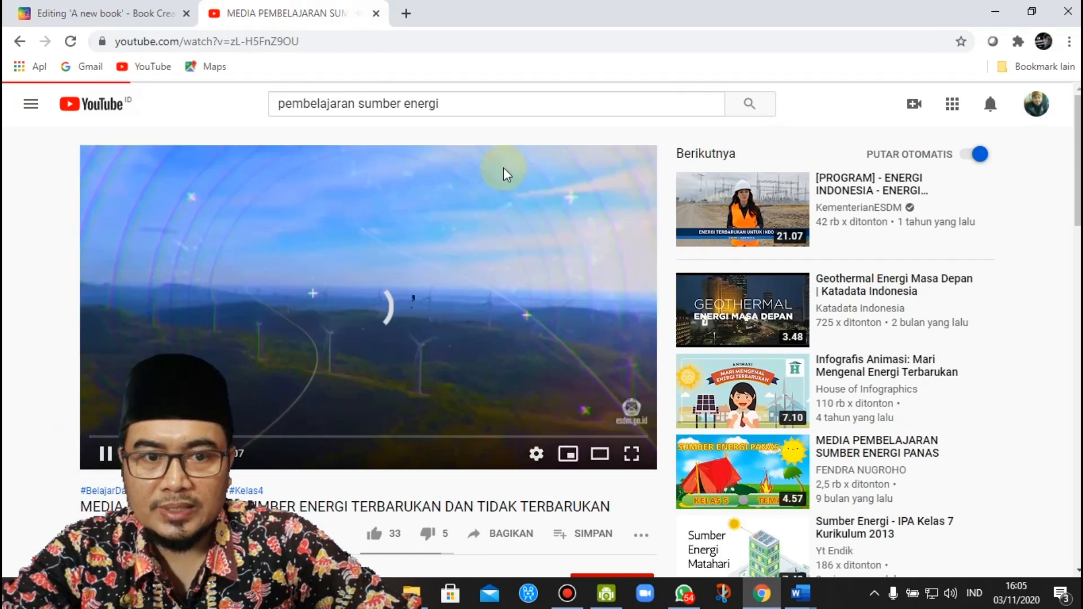
{"action": "left_click", "coordinate": [376, 13]}
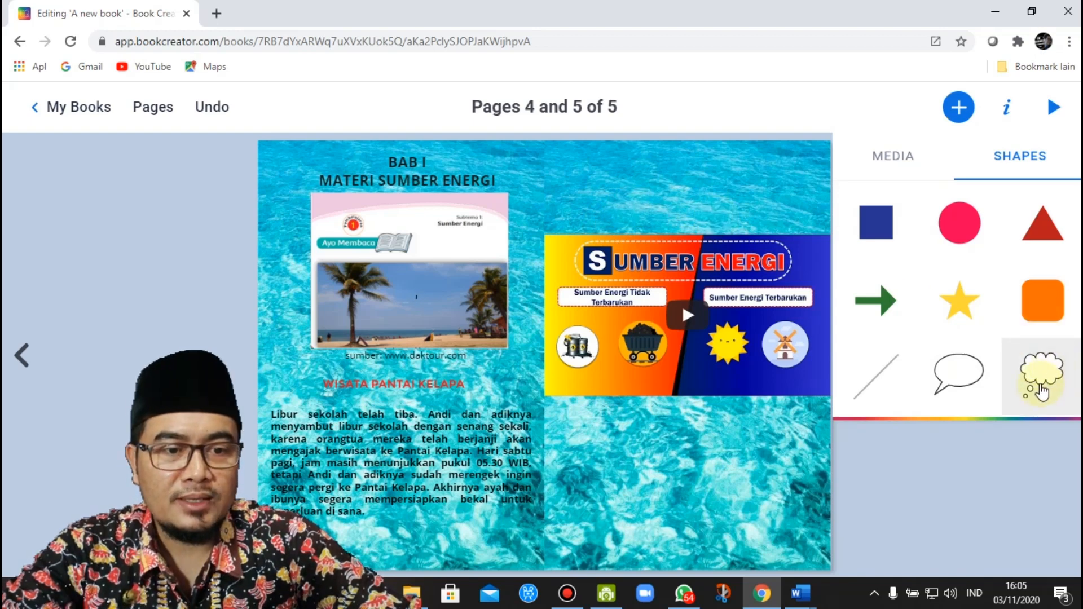
{"action": "left_click_drag", "start_coordinate": [959, 373], "coordinate": [984, 389]}
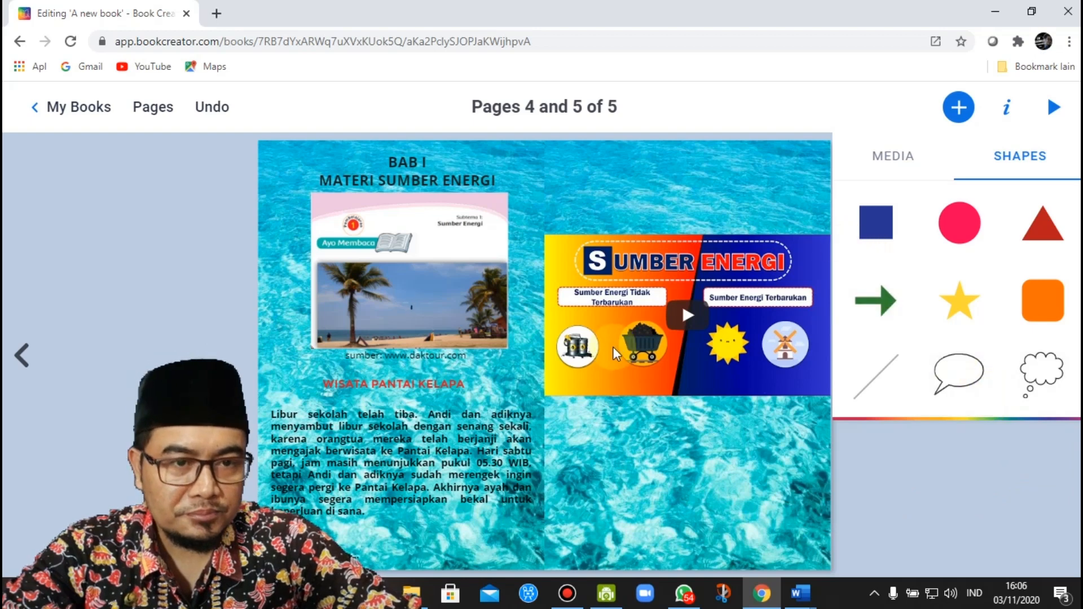
Add the text "VIDEO PEMBELAJARAN" and place it above the video on page 5, widened to nearly the page's width
{"action": "left_click", "coordinate": [955, 111]}
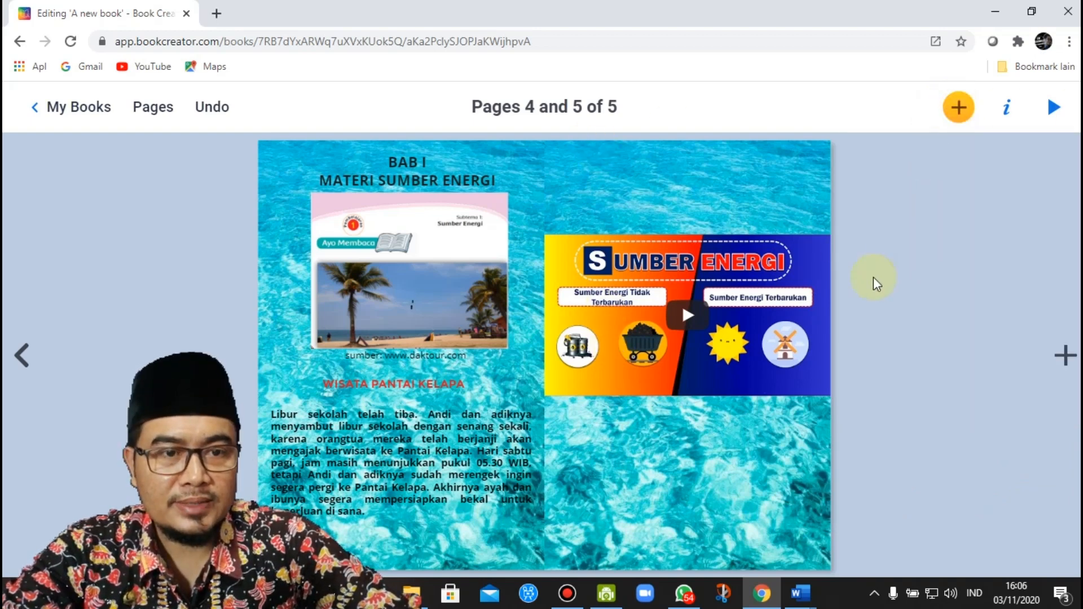
{"action": "left_click", "coordinate": [958, 111]}
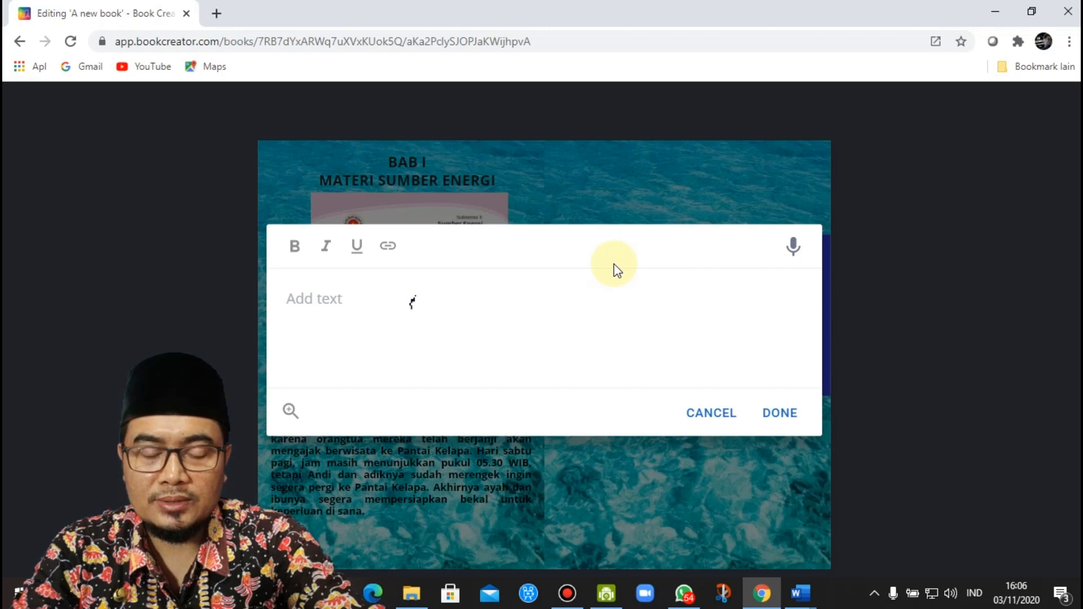
{"action": "type", "text": "S"}
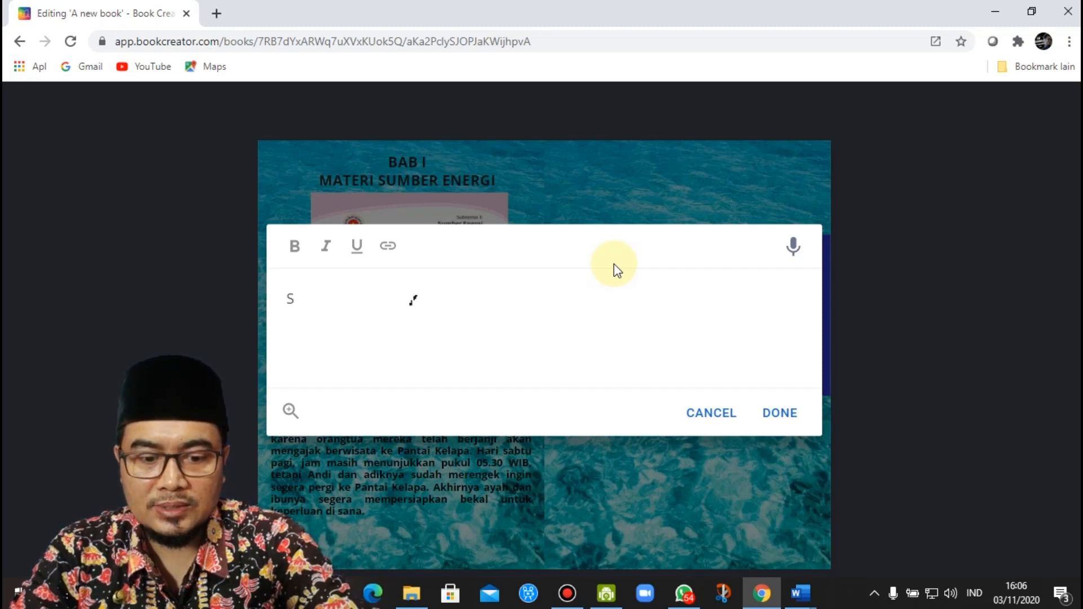
{"action": "key", "text": "BackSpace"}
{"action": "key", "text": "BackSpace"}
{"action": "key", "text": "BackSpace"}
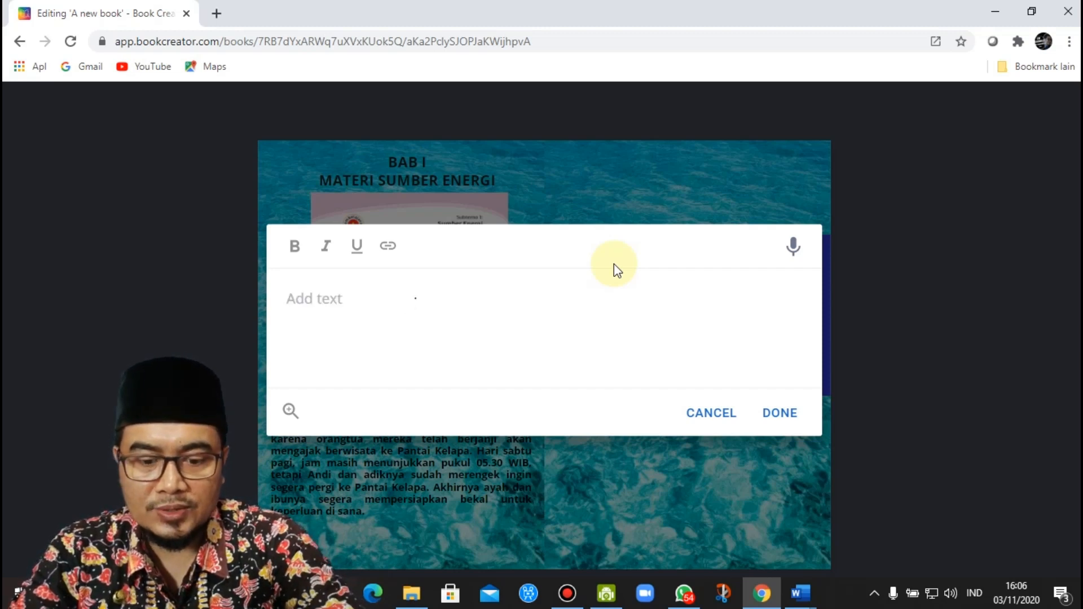
{"action": "type", "text": "VIDEO PEMBELAJARAN"}
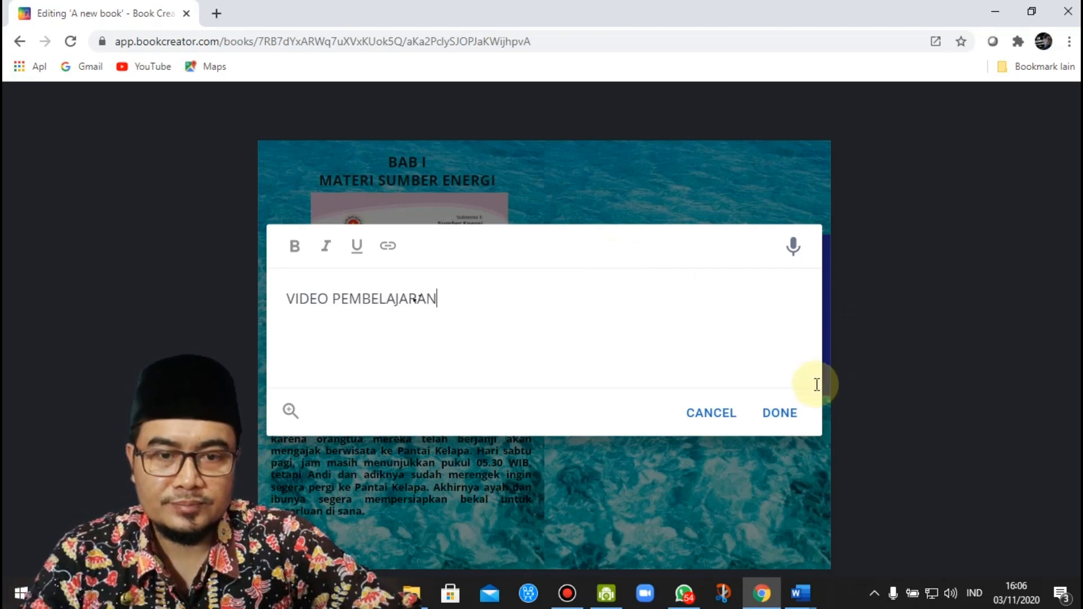
{"action": "left_click", "coordinate": [796, 417]}
{"action": "left_click_drag", "start_coordinate": [412, 223], "coordinate": [822, 181]}
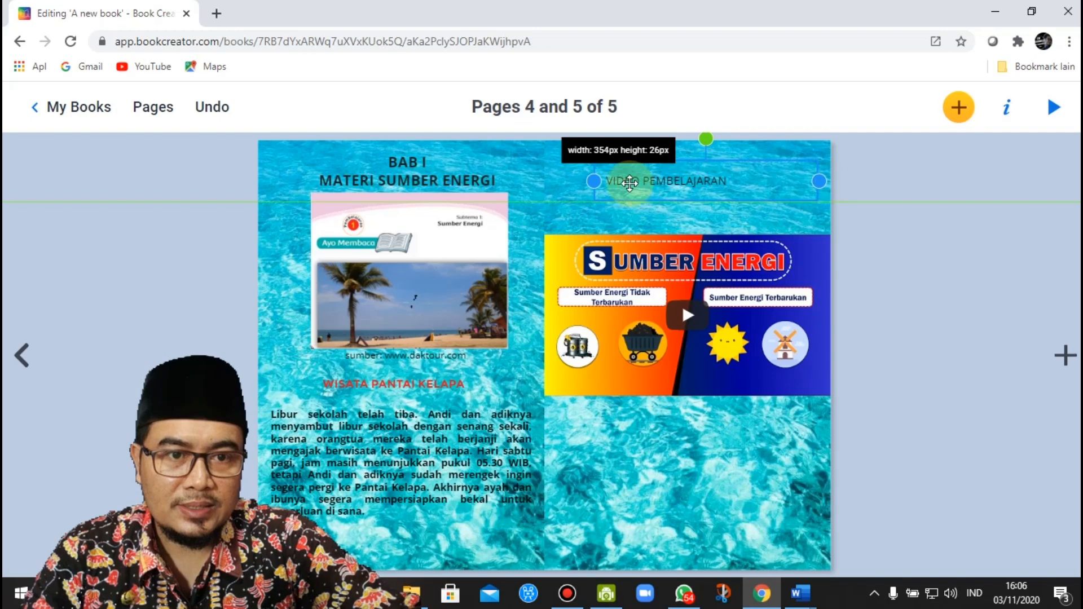
{"action": "left_click_drag", "start_coordinate": [596, 181], "coordinate": [545, 181]}
Centre the VIDEO PEMBELAJARAN heading, make it bold and enlarge its text
{"action": "left_click", "coordinate": [738, 186]}
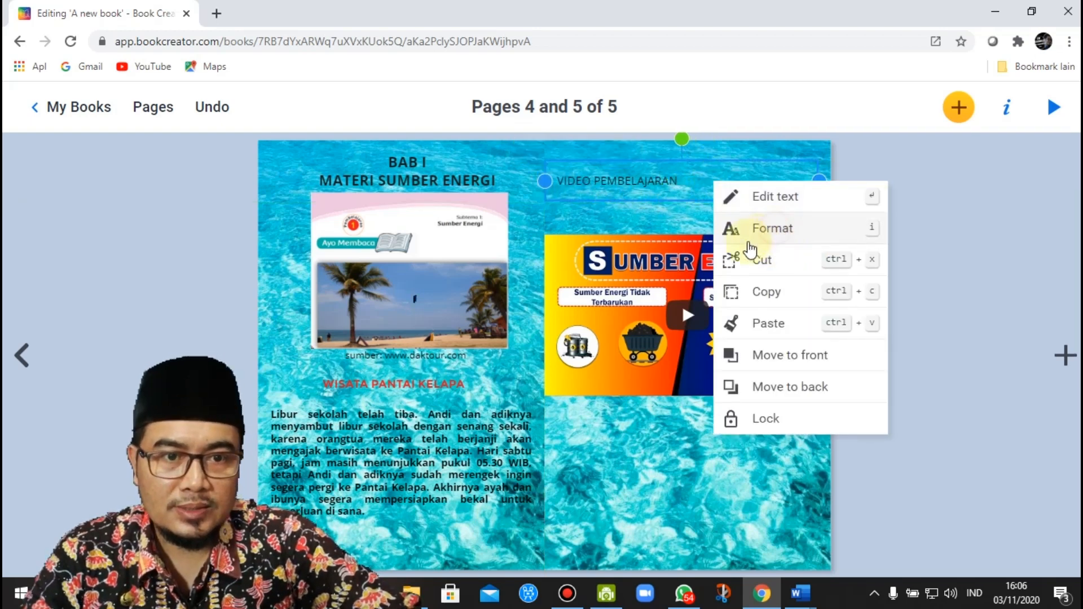
{"action": "left_click", "coordinate": [776, 236]}
{"action": "left_click", "coordinate": [890, 265]}
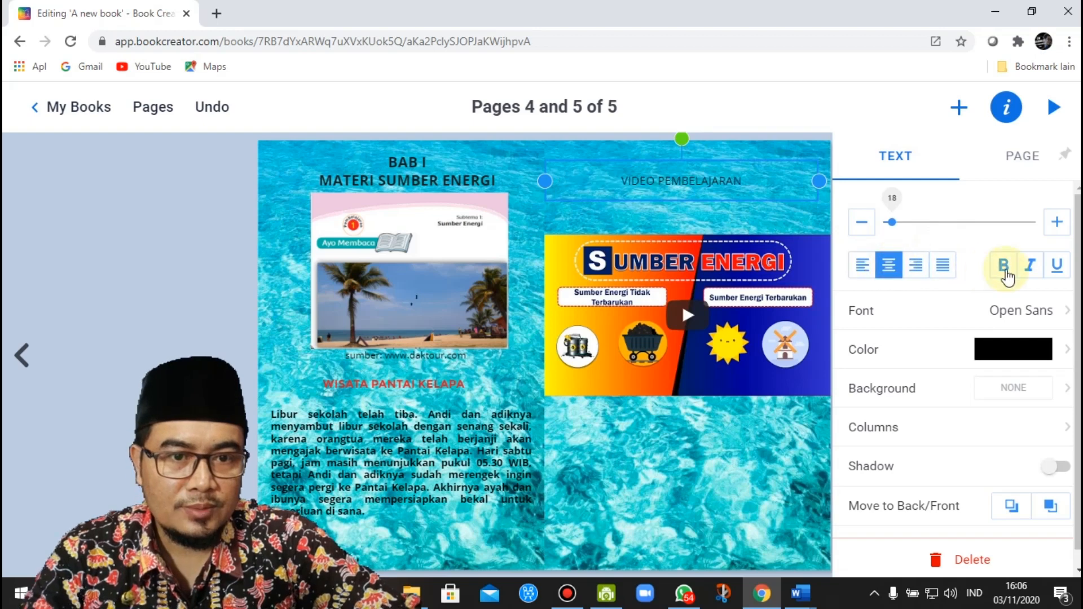
{"action": "left_click", "coordinate": [1005, 266]}
{"action": "left_click", "coordinate": [1057, 227]}
{"action": "left_click", "coordinate": [1057, 227]}
{"action": "left_click", "coordinate": [1057, 226]}
{"action": "left_click", "coordinate": [674, 195]}
{"action": "double_click", "coordinate": [687, 230]}
{"action": "left_click", "coordinate": [769, 414]}
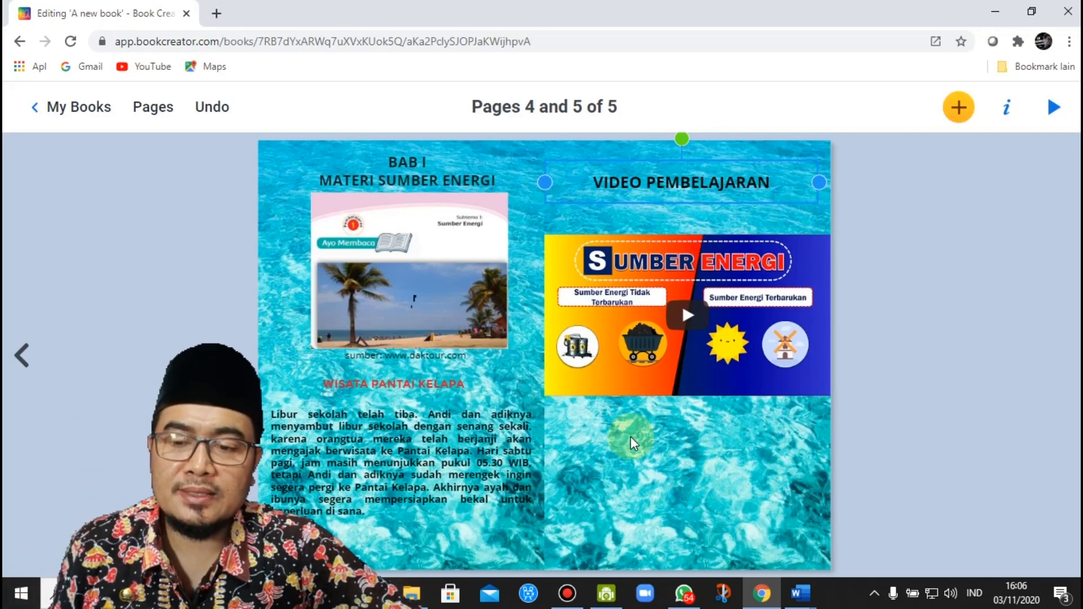
Move the embedded video up, directly beneath the heading on page 5
{"action": "left_click_drag", "start_coordinate": [809, 258], "coordinate": [815, 233]}
{"action": "left_click", "coordinate": [699, 440]}
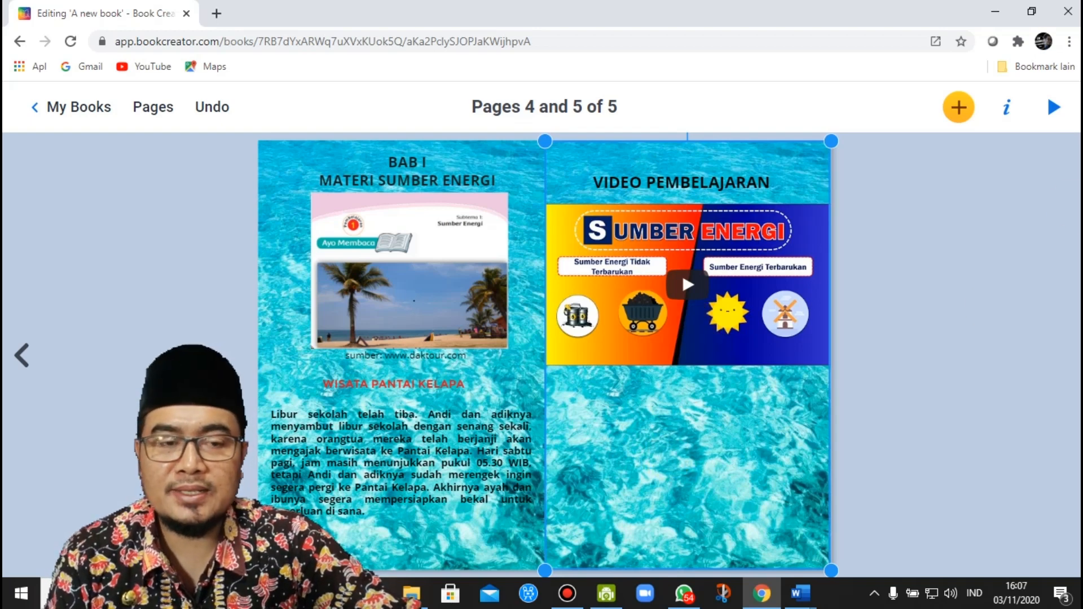
Record a voice clip of about 25 seconds, preview its playback and use the recording in the book
{"action": "left_click", "coordinate": [959, 111]}
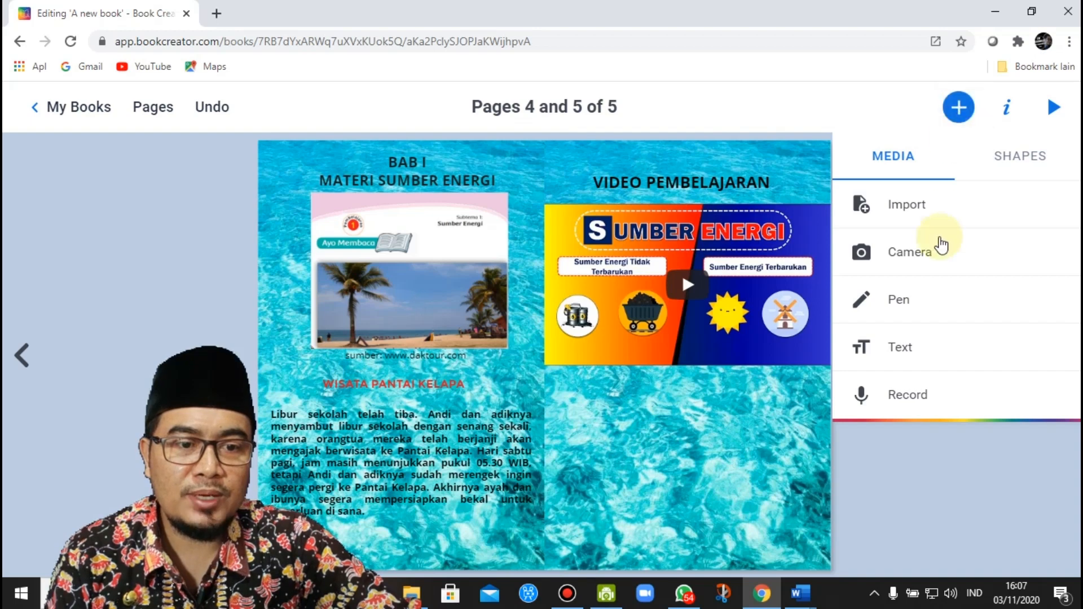
{"action": "left_click", "coordinate": [901, 402]}
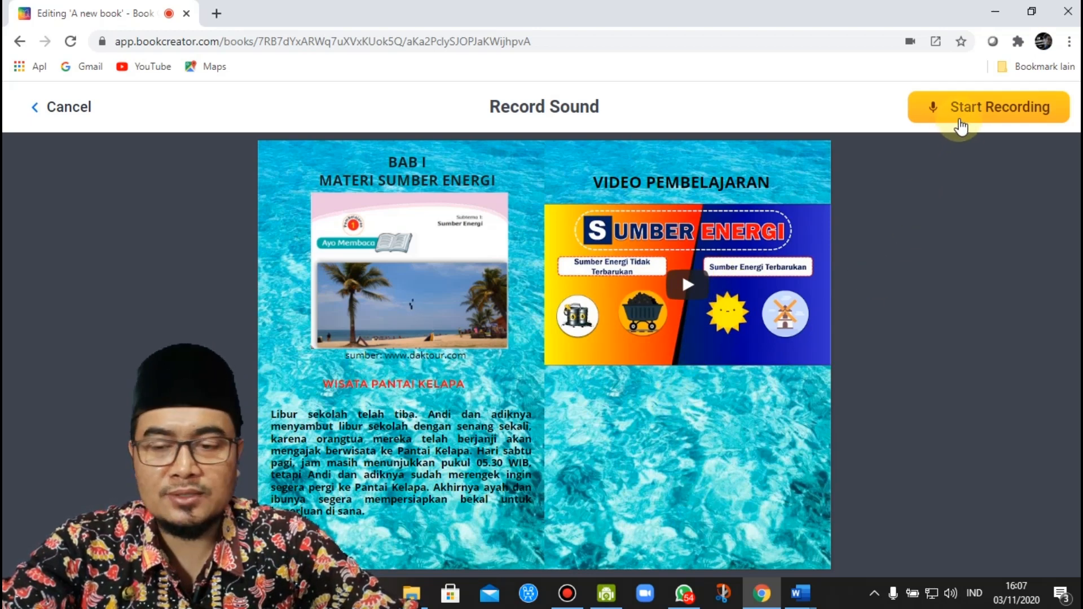
{"action": "left_click", "coordinate": [968, 114]}
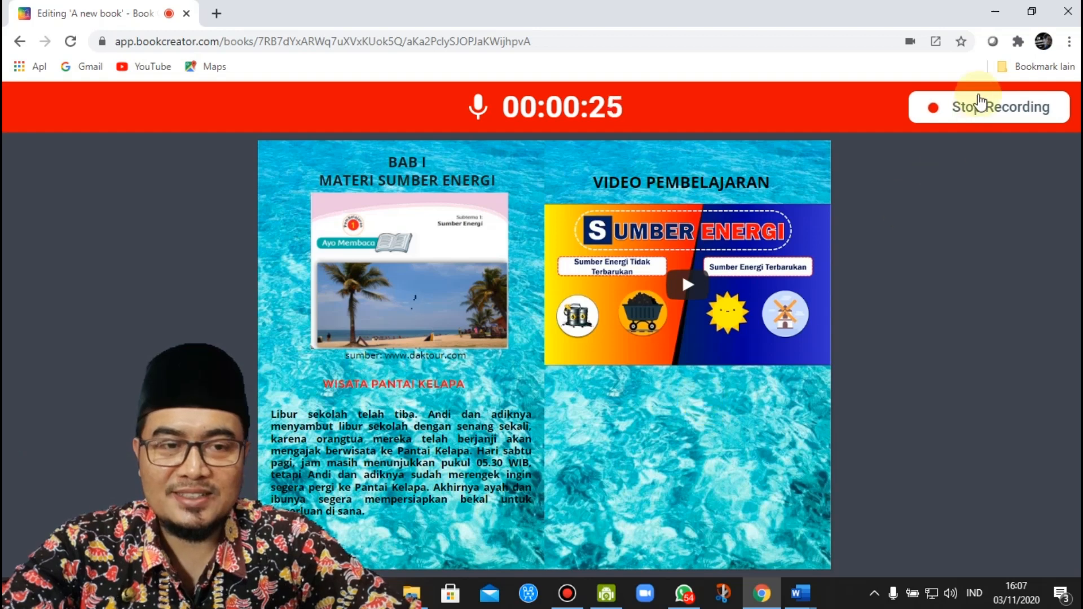
{"action": "left_click", "coordinate": [970, 107]}
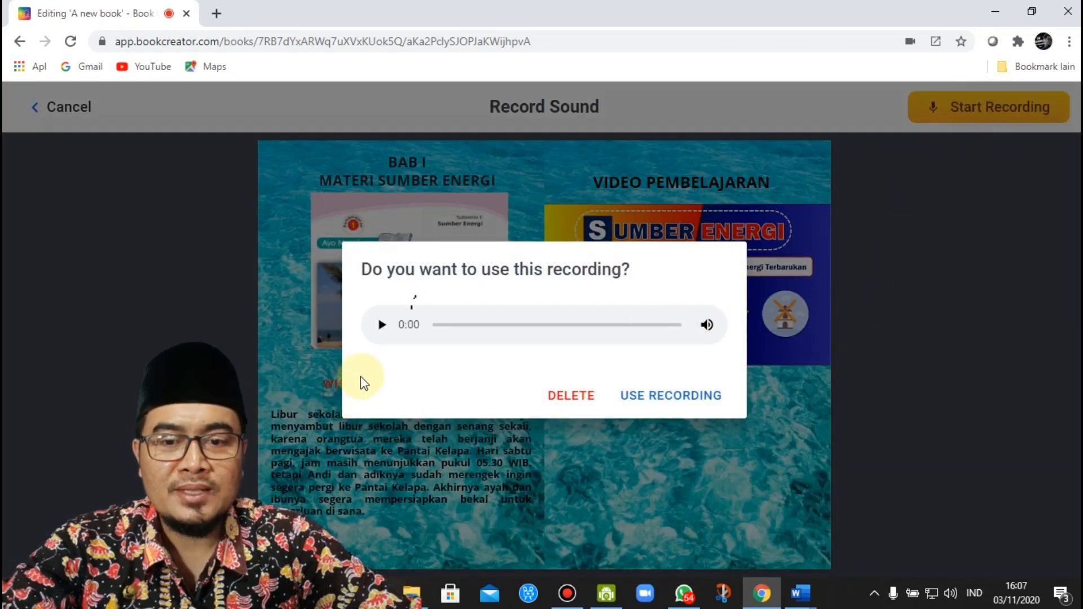
{"action": "left_click", "coordinate": [382, 325]}
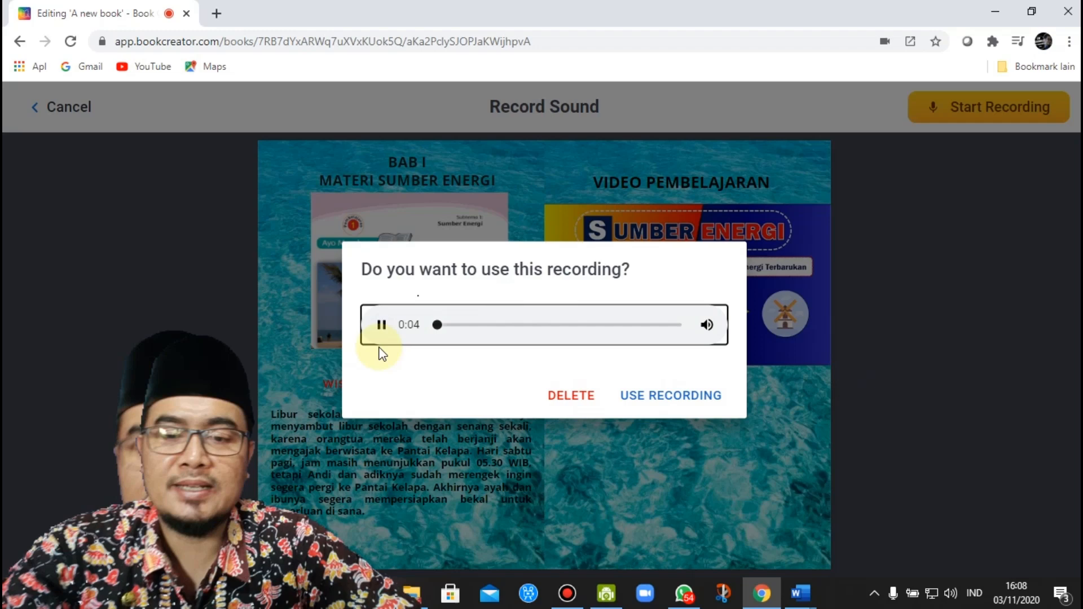
{"action": "left_click", "coordinate": [384, 327]}
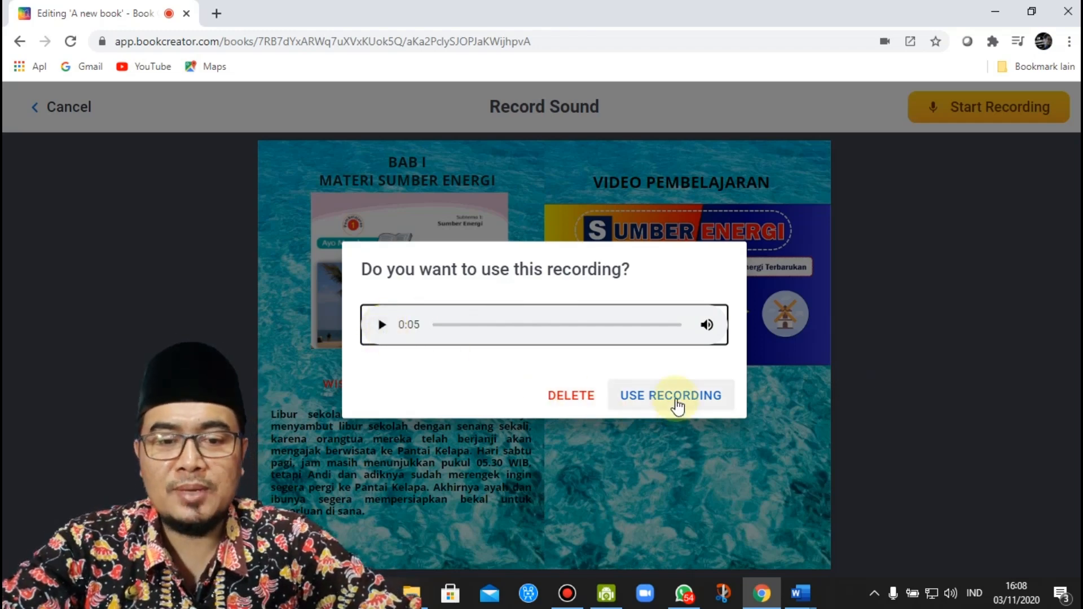
{"action": "left_click", "coordinate": [672, 397]}
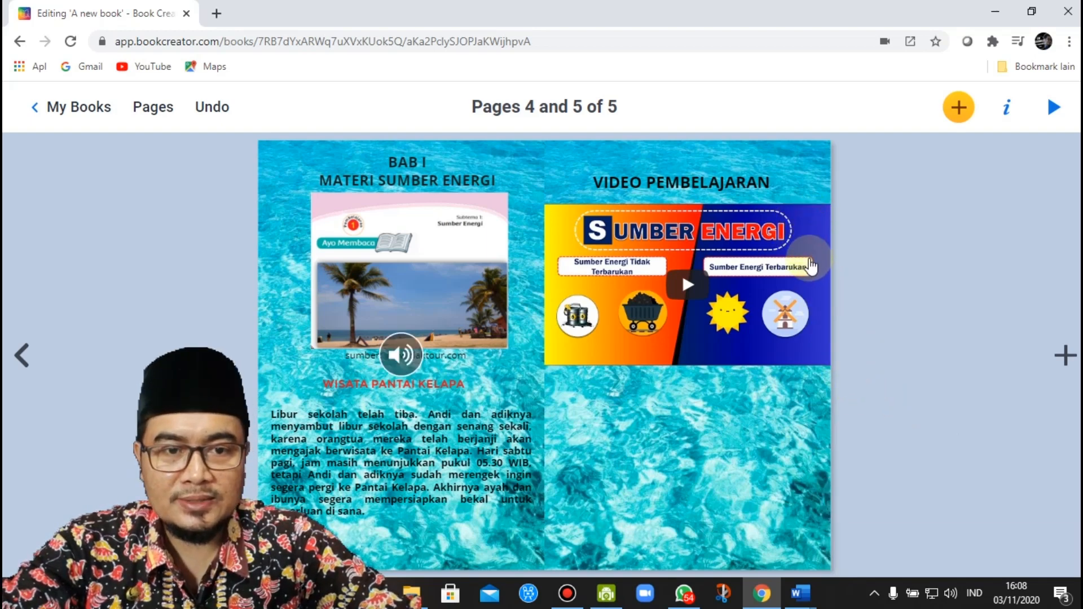
Lower the video on page 5 and place the sound icon between the heading and the video
{"action": "left_click_drag", "start_coordinate": [807, 249], "coordinate": [798, 280]}
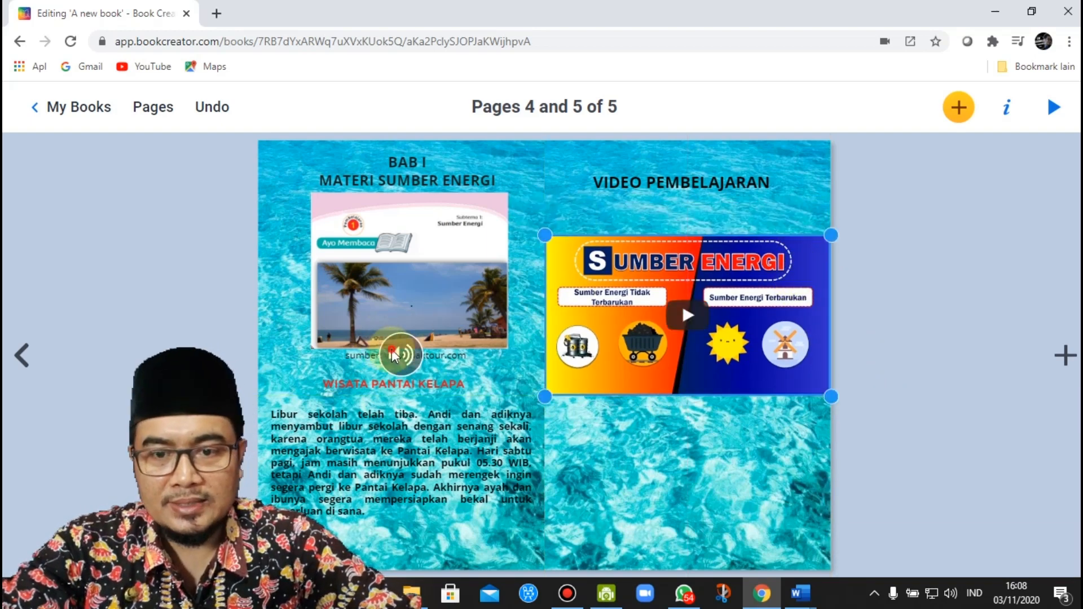
{"action": "left_click_drag", "start_coordinate": [401, 354], "coordinate": [686, 189]}
{"action": "left_click", "coordinate": [778, 212]}
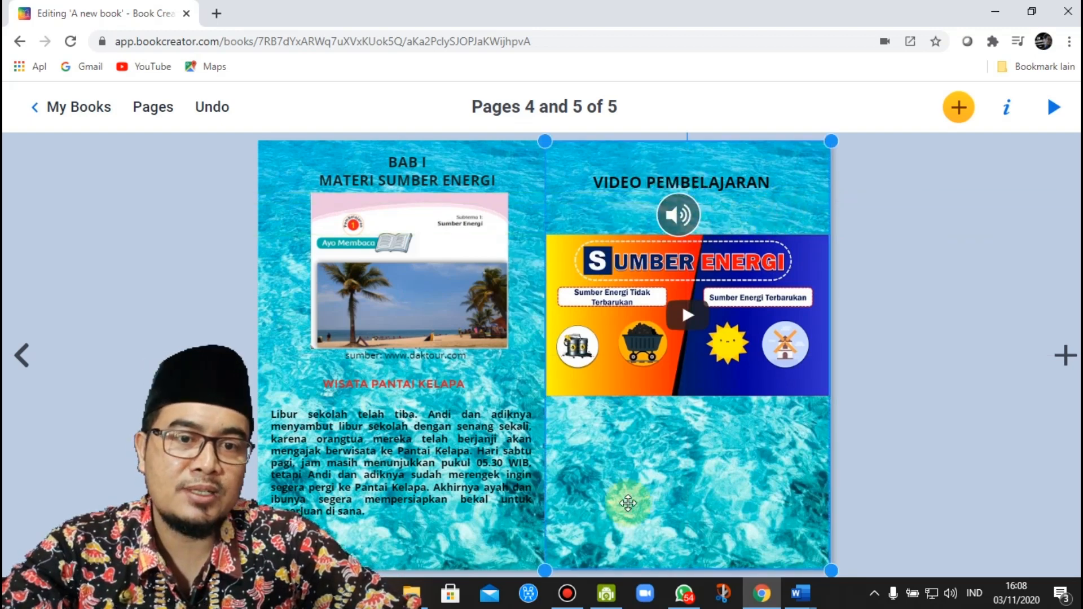
{"action": "left_click_drag", "start_coordinate": [814, 277], "coordinate": [815, 286]}
{"action": "left_click", "coordinate": [759, 218]}
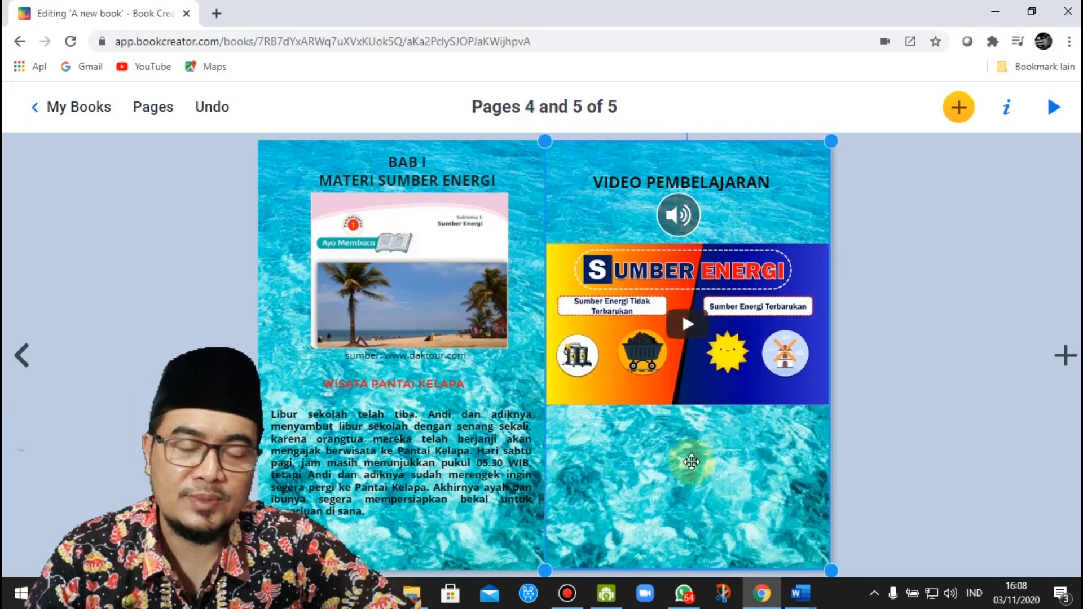
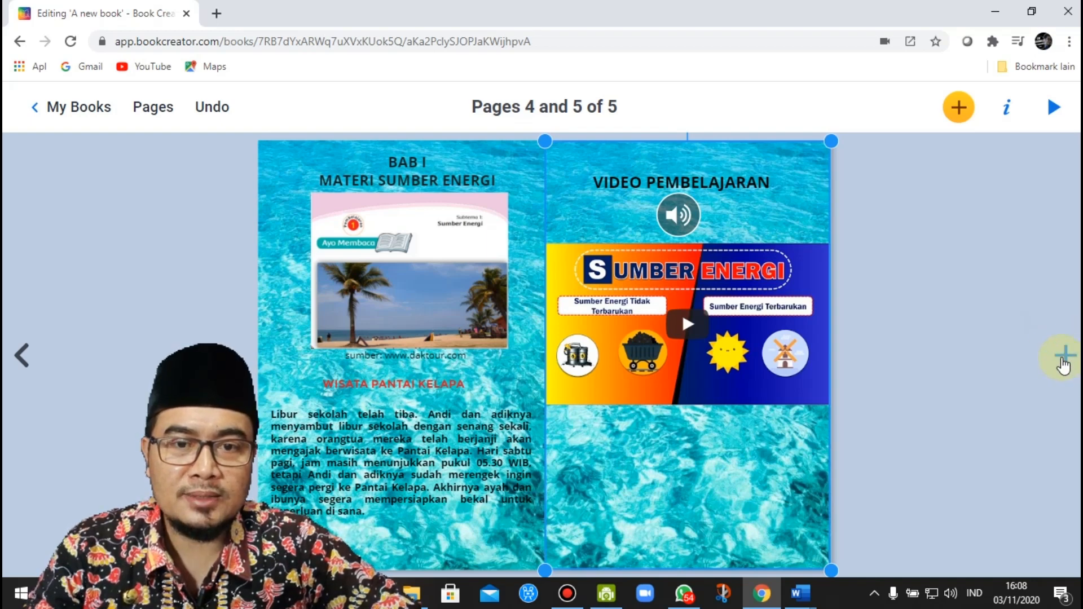
Add new pages 6 and 7 to the book and search the Google image import for "wallpaper tes"
{"action": "left_click", "coordinate": [1062, 359]}
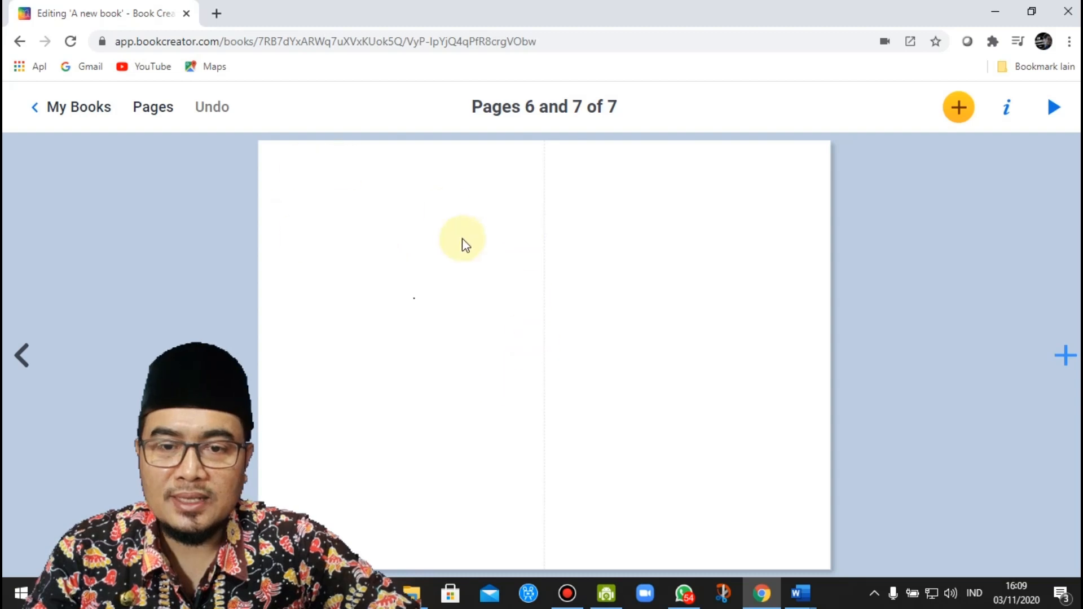
{"action": "left_click", "coordinate": [959, 108]}
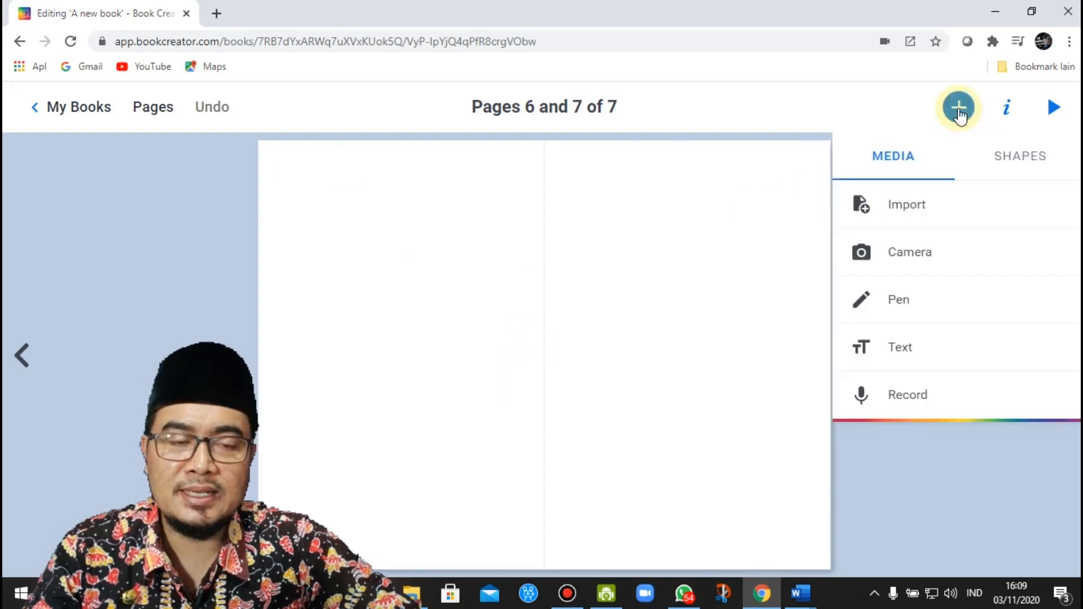
{"action": "left_click", "coordinate": [901, 203]}
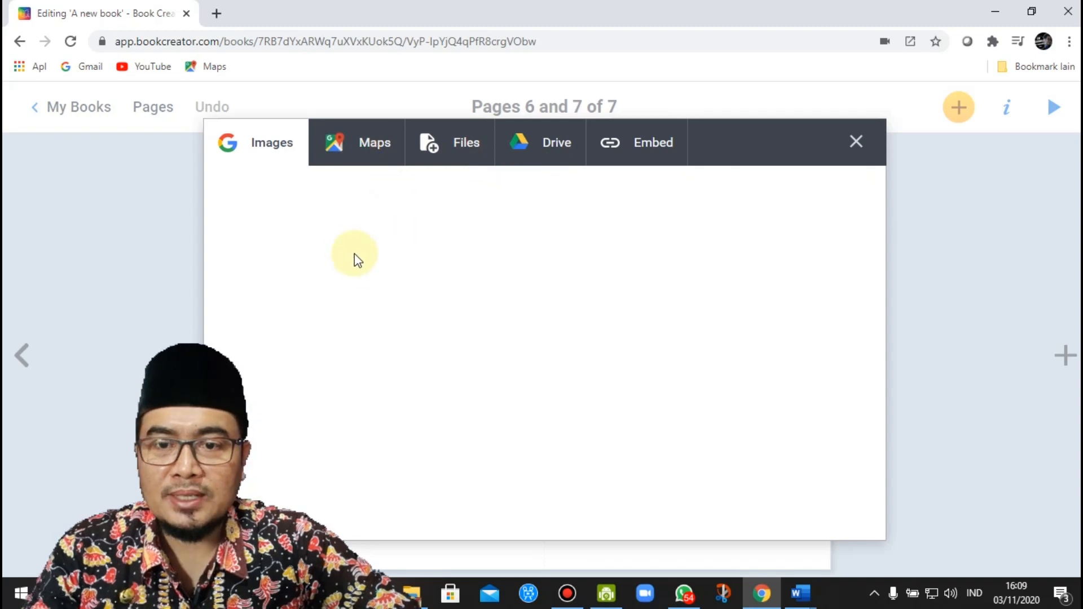
{"action": "left_click", "coordinate": [344, 233]}
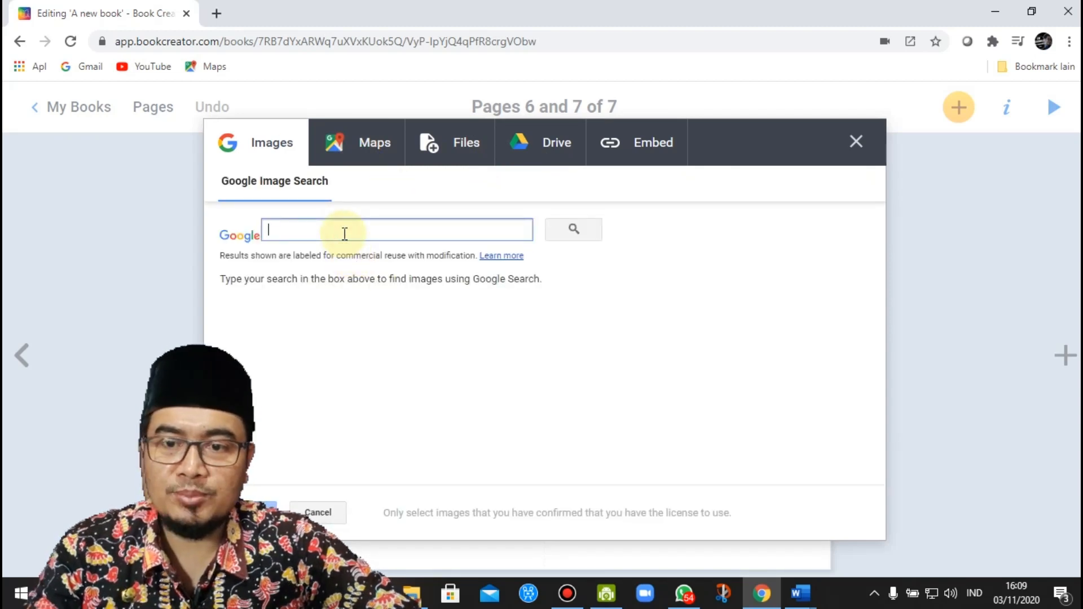
{"action": "type", "text": "wallpaper tes"}
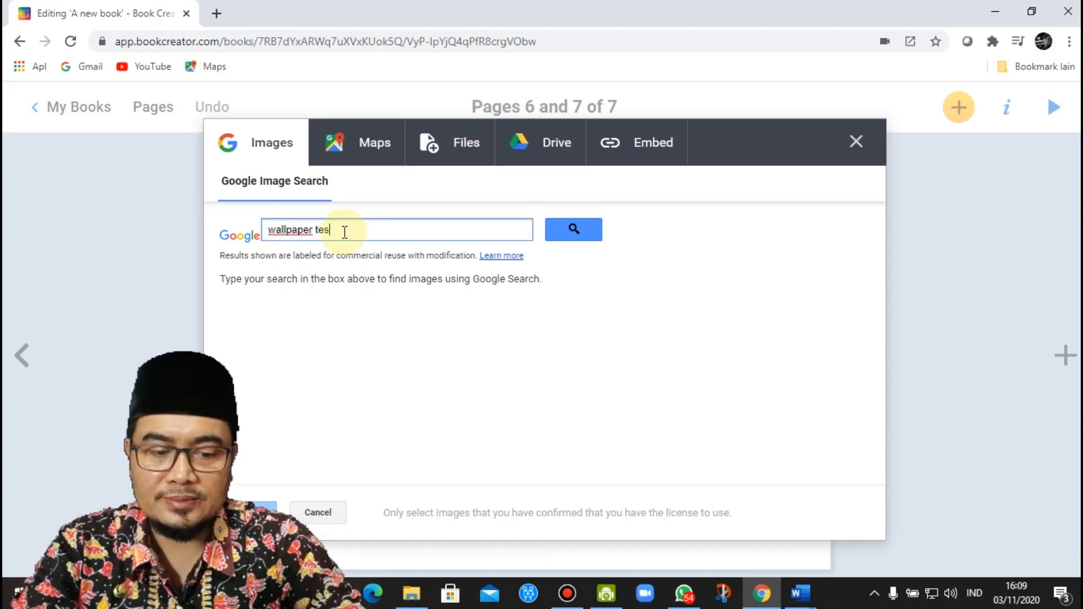
{"action": "key", "text": "Return"}
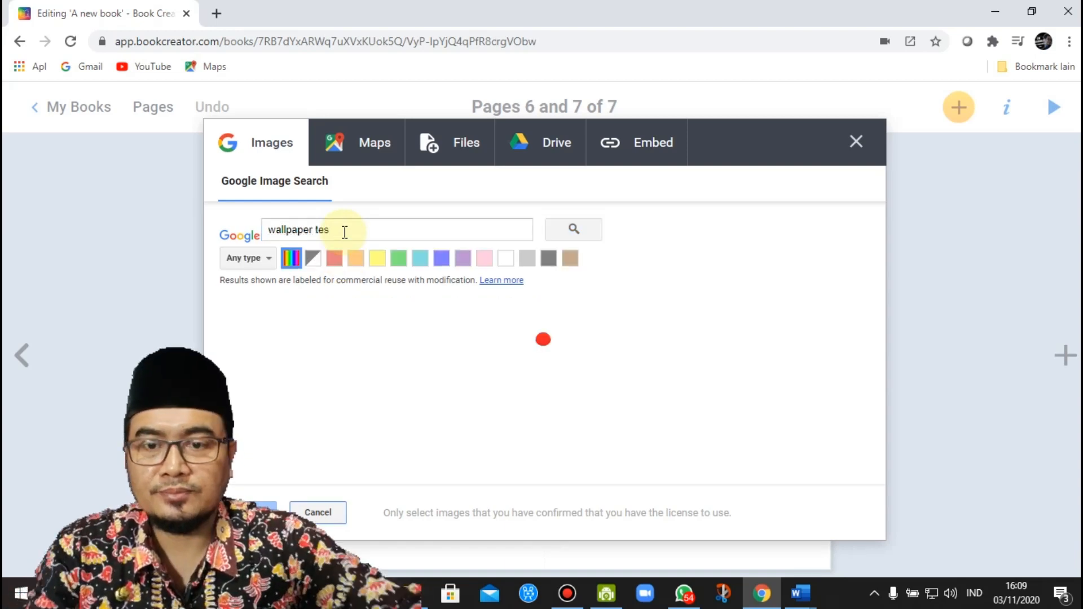
Import the picture of the hanging "Les Ventres Jaunes" sign from the image results into the book
{"action": "scroll", "coordinate": [586, 353], "scroll_direction": "down", "scroll_amount": 2}
{"action": "scroll", "coordinate": [587, 355], "scroll_direction": "down", "scroll_amount": 6}
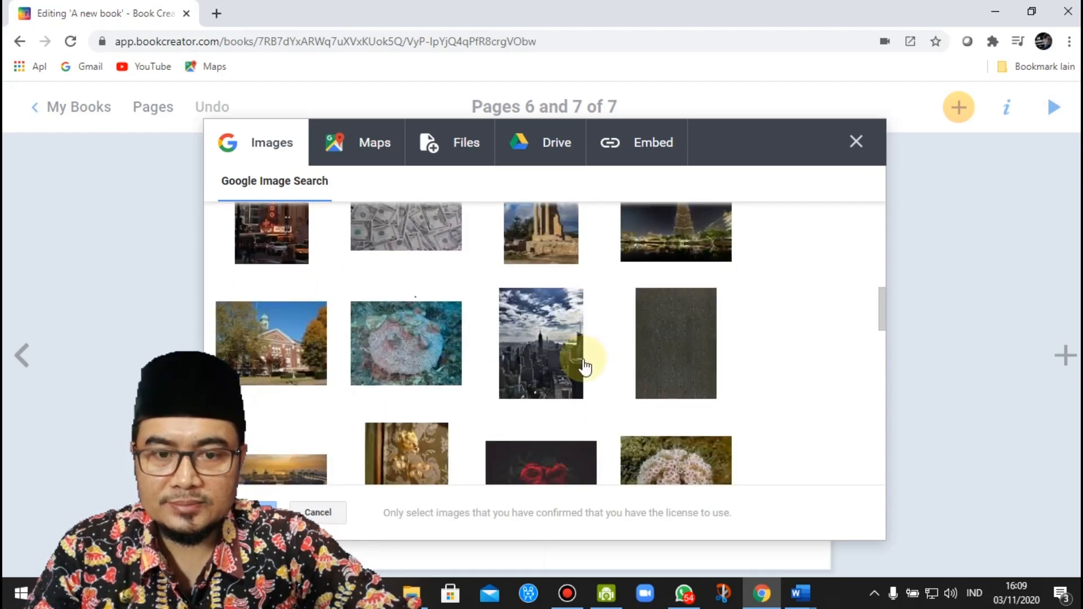
{"action": "scroll", "coordinate": [583, 367], "scroll_direction": "down", "scroll_amount": 5}
{"action": "scroll", "coordinate": [583, 367], "scroll_direction": "down", "scroll_amount": 3}
{"action": "left_click", "coordinate": [584, 366]}
{"action": "scroll", "coordinate": [584, 366], "scroll_direction": "up", "scroll_amount": 2}
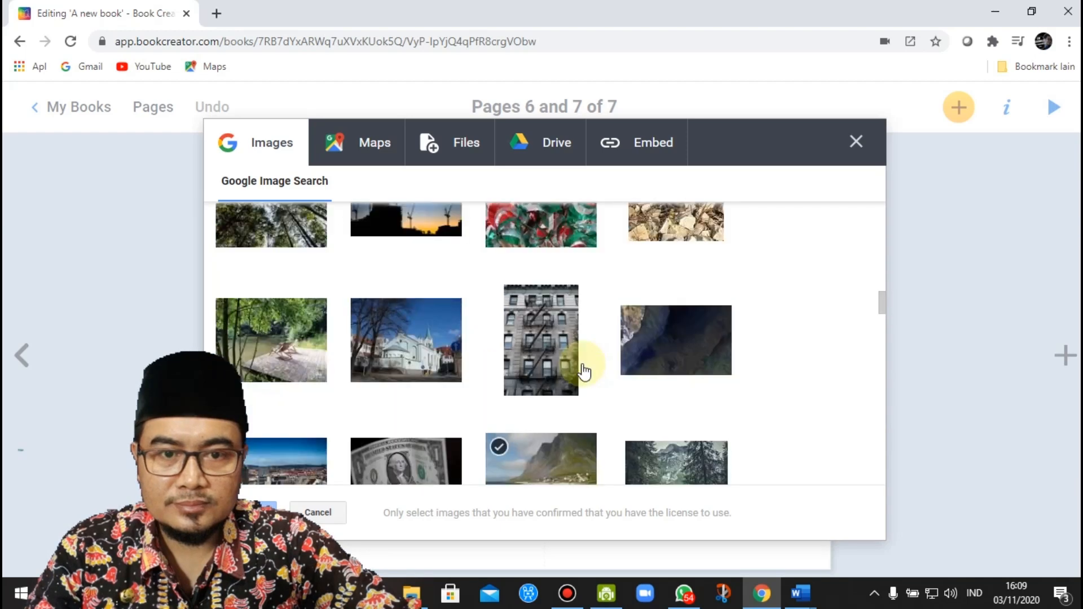
{"action": "scroll", "coordinate": [583, 369], "scroll_direction": "down", "scroll_amount": 5}
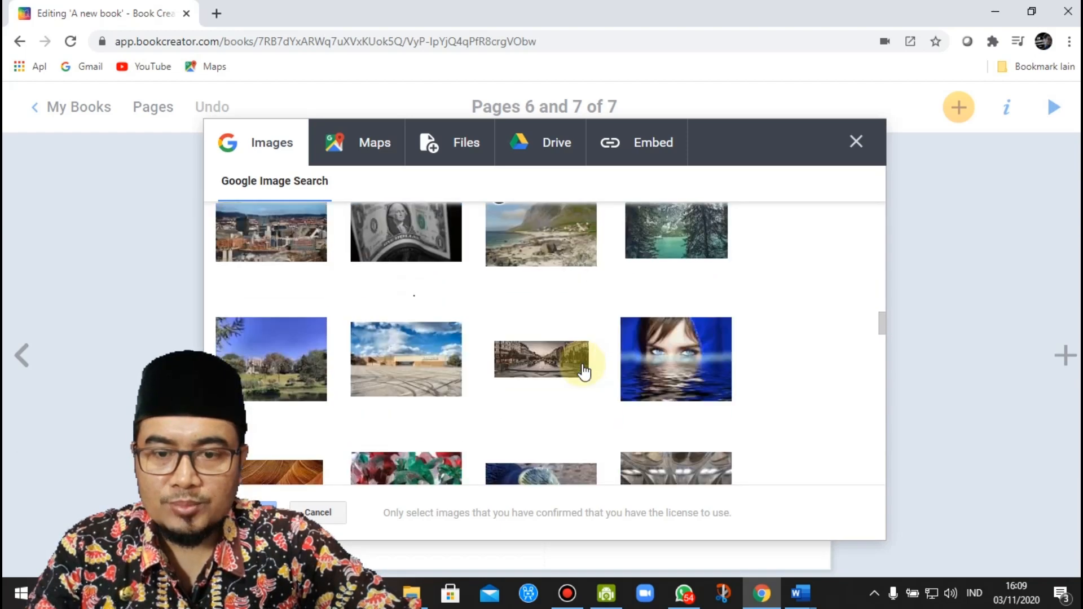
{"action": "scroll", "coordinate": [584, 369], "scroll_direction": "down", "scroll_amount": 10}
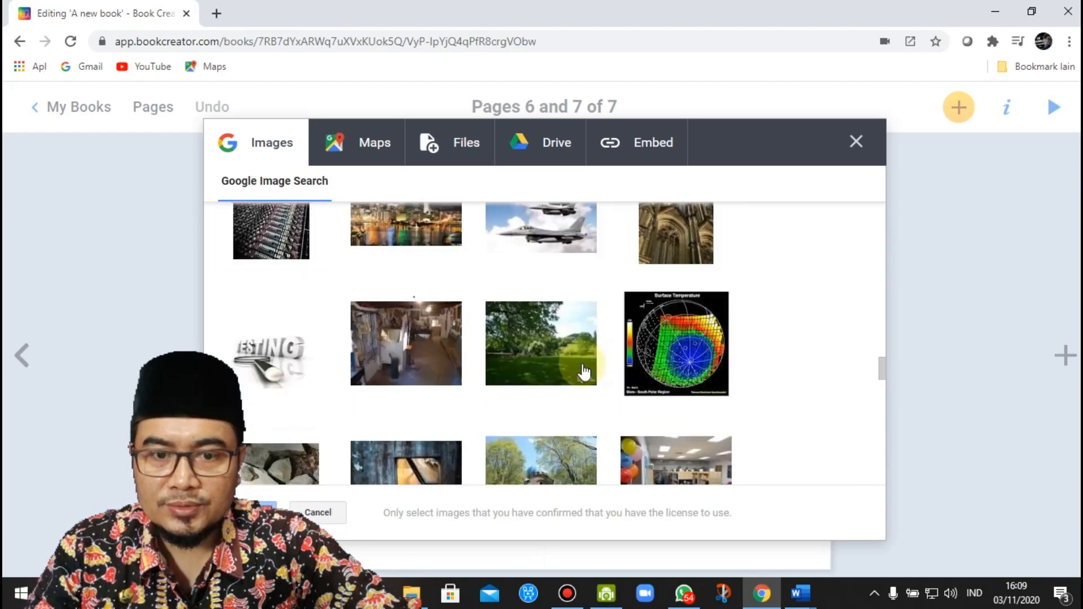
{"action": "scroll", "coordinate": [584, 371], "scroll_direction": "down", "scroll_amount": 10}
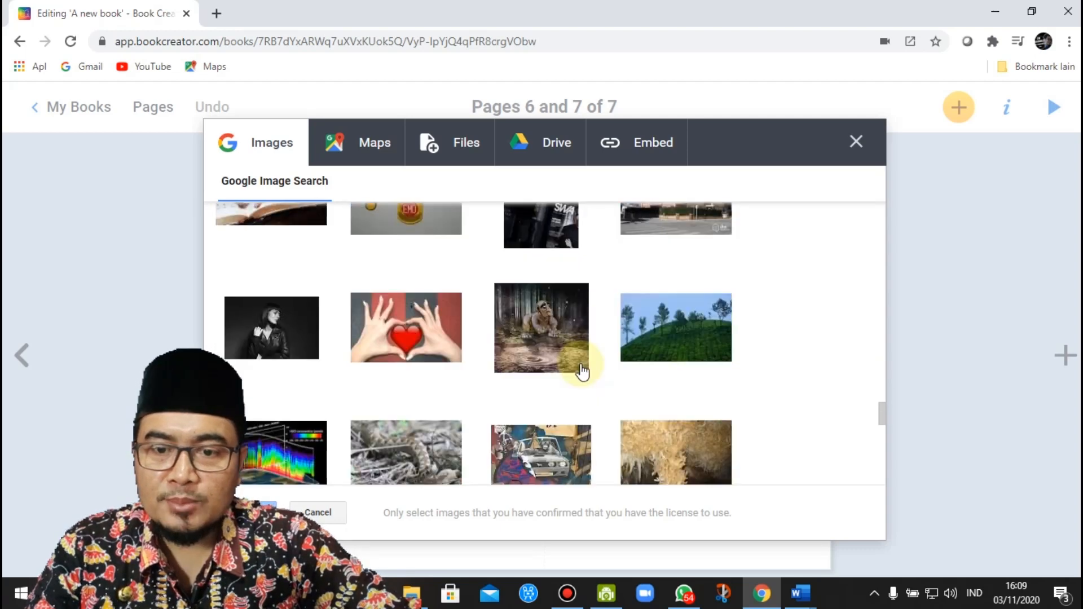
{"action": "scroll", "coordinate": [584, 371], "scroll_direction": "down", "scroll_amount": 10}
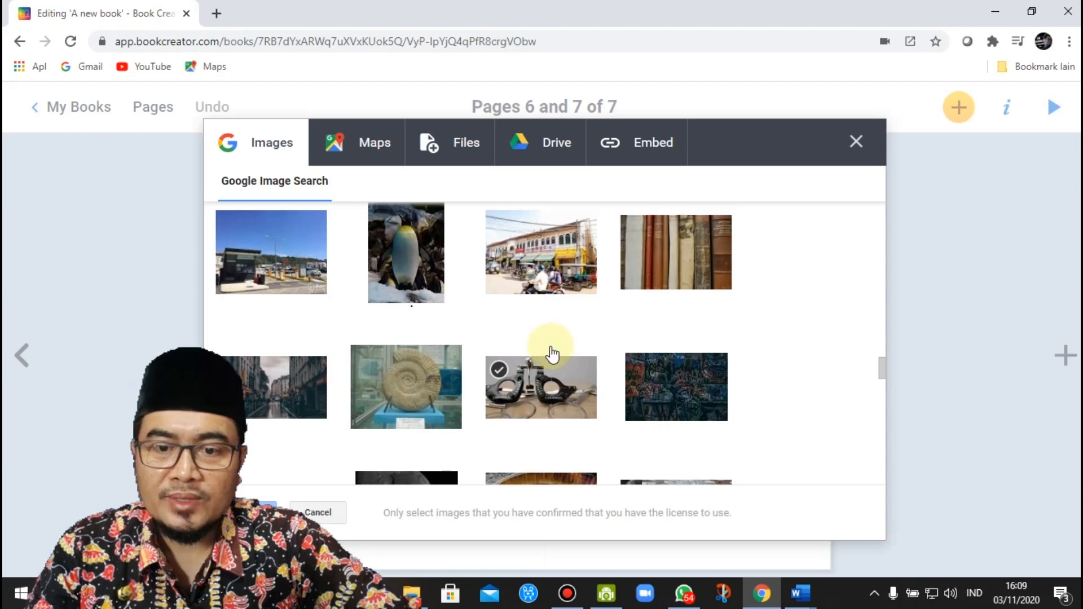
{"action": "scroll", "coordinate": [553, 357], "scroll_direction": "down", "scroll_amount": 3}
{"action": "scroll", "coordinate": [552, 356], "scroll_direction": "down", "scroll_amount": 8}
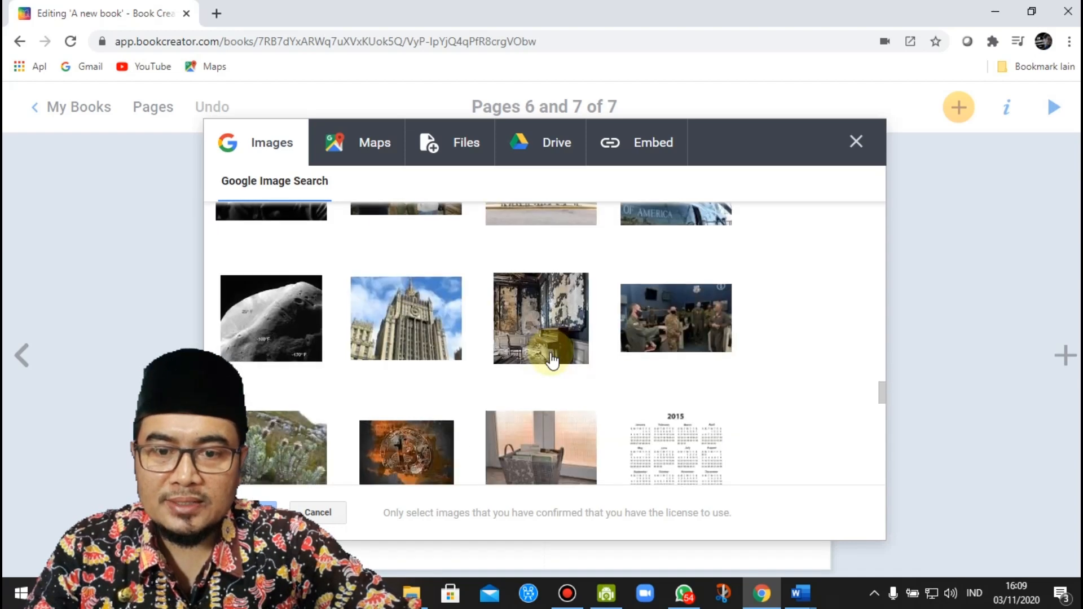
{"action": "scroll", "coordinate": [552, 361], "scroll_direction": "down", "scroll_amount": 3}
{"action": "scroll", "coordinate": [553, 361], "scroll_direction": "down", "scroll_amount": 4}
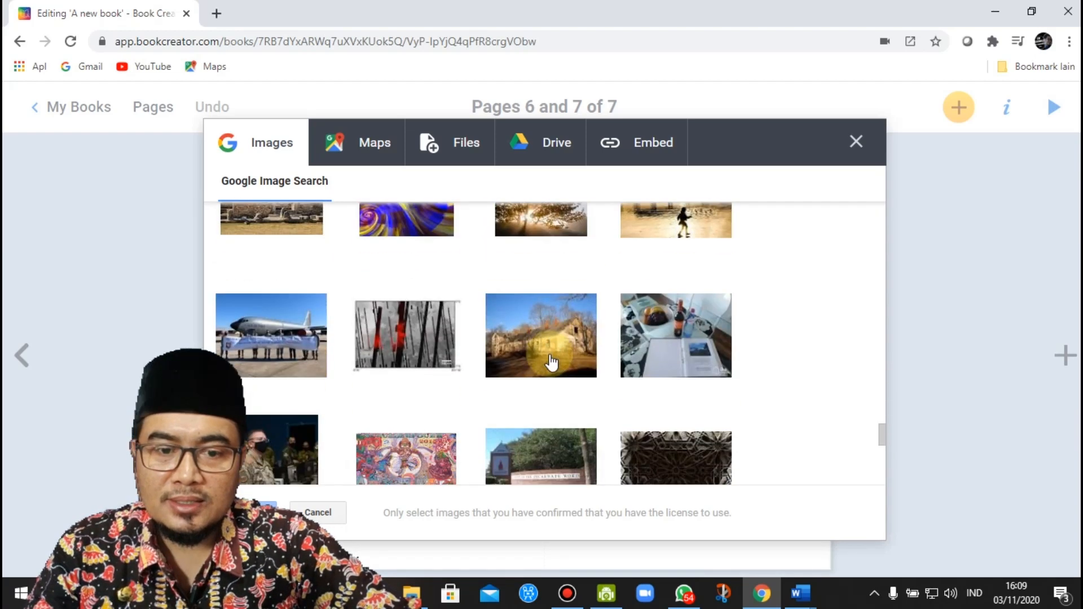
{"action": "scroll", "coordinate": [552, 361], "scroll_direction": "down", "scroll_amount": 10}
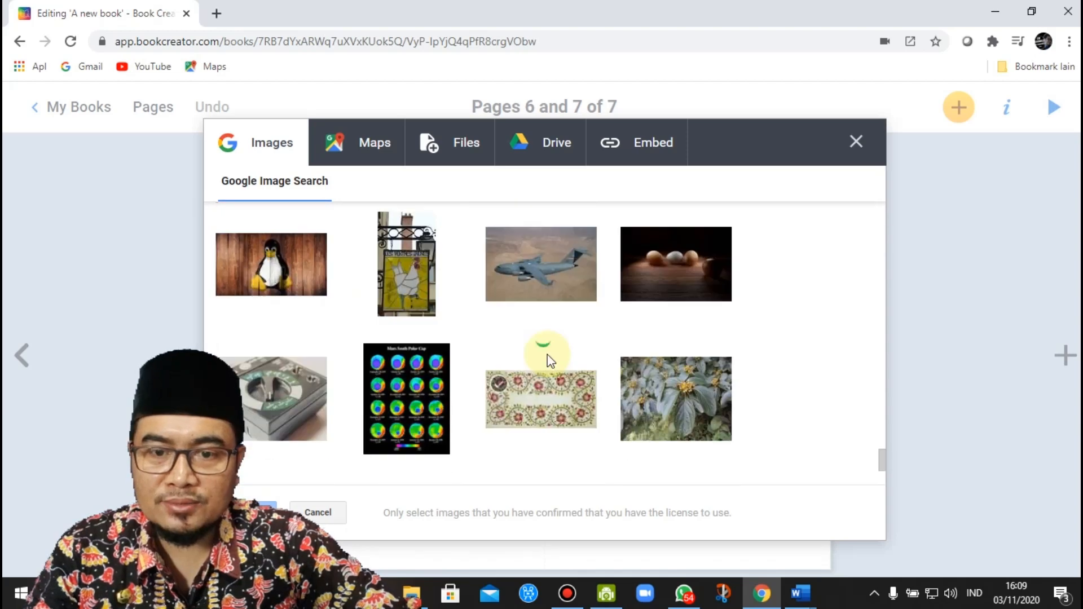
{"action": "left_click", "coordinate": [406, 264]}
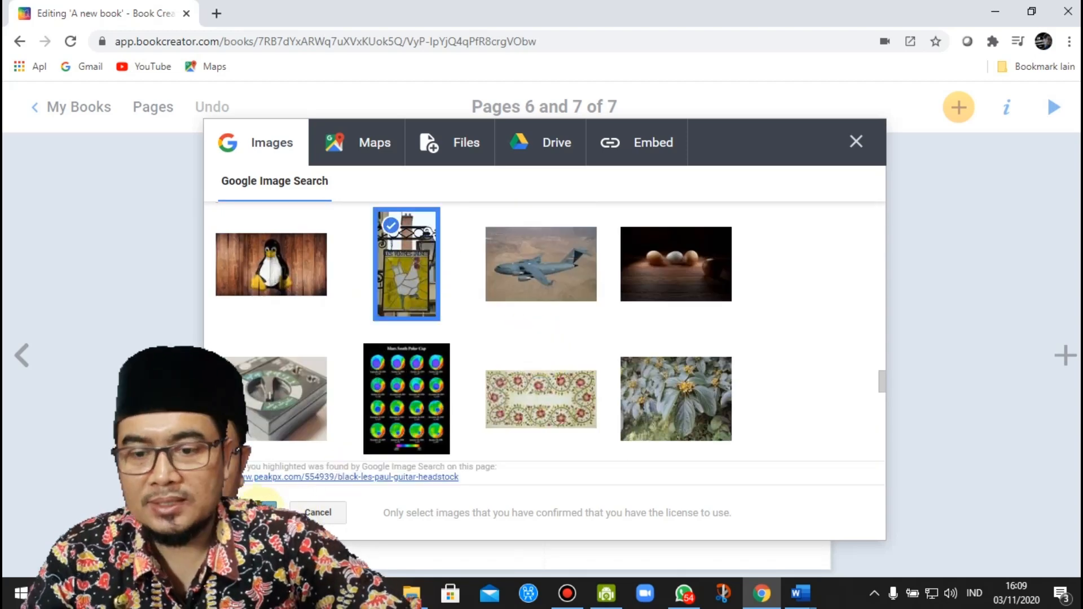
{"action": "left_click", "coordinate": [261, 509]}
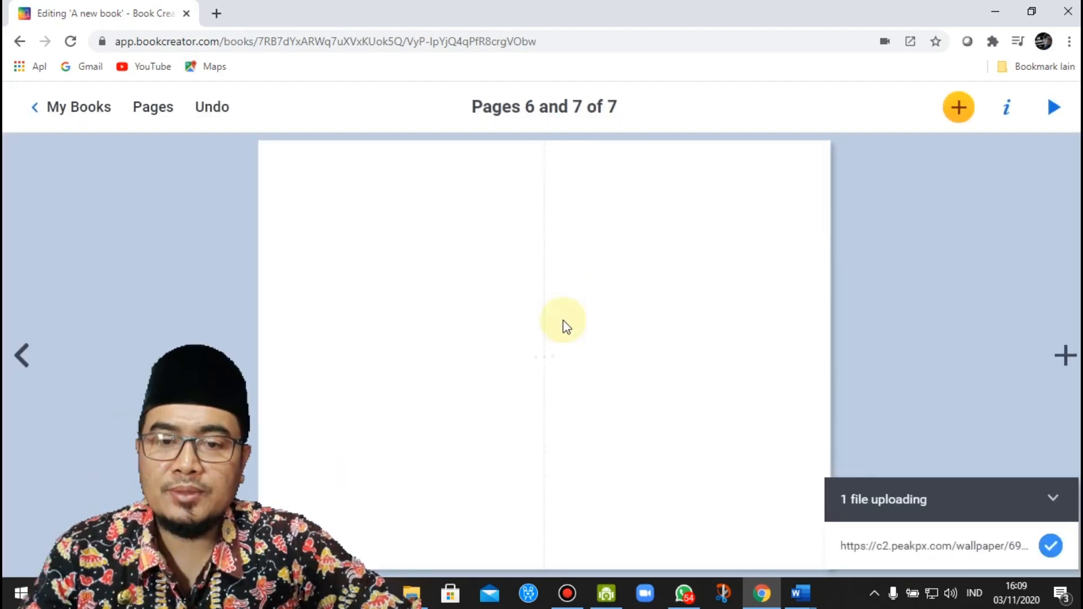
Move the sign picture onto page 6, enlarge it to cover the page, and delete it
{"action": "left_click_drag", "start_coordinate": [550, 354], "coordinate": [367, 304]}
{"action": "left_click_drag", "start_coordinate": [456, 484], "coordinate": [538, 550]}
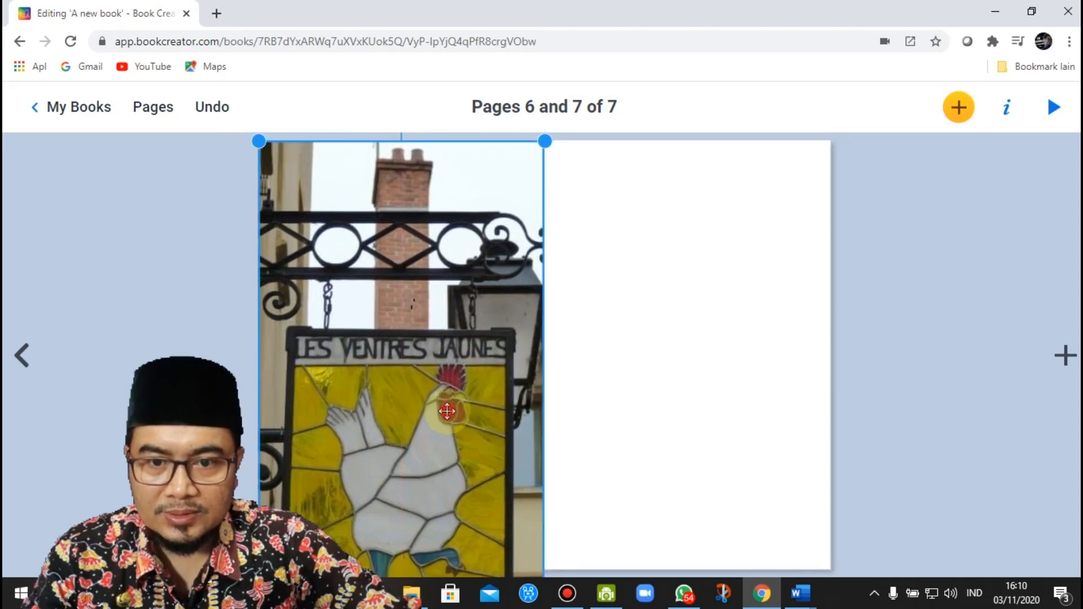
{"action": "left_click", "coordinate": [675, 346]}
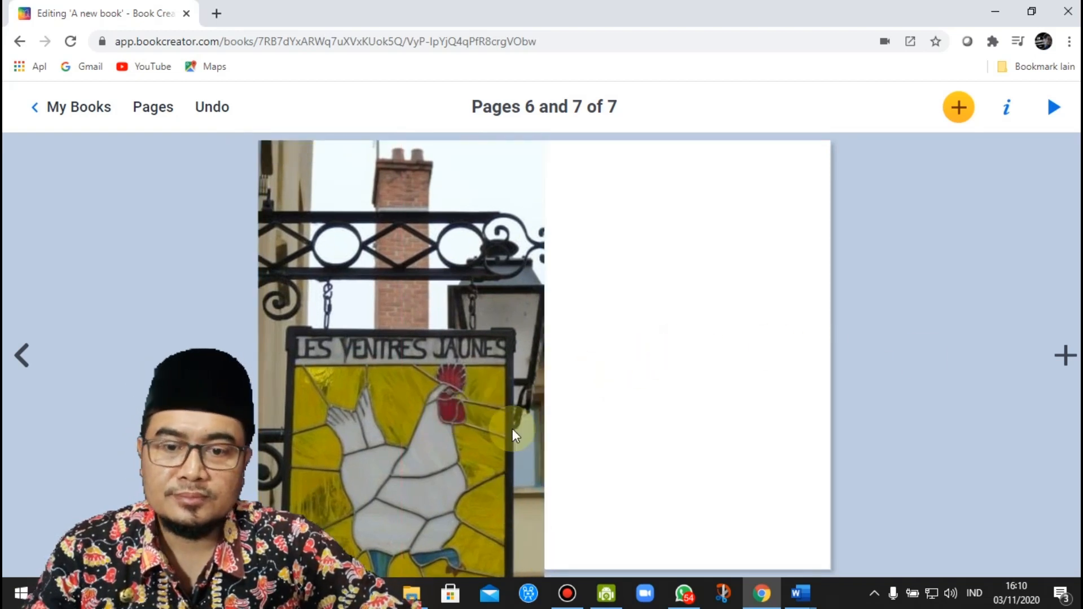
{"action": "left_click", "coordinate": [387, 445]}
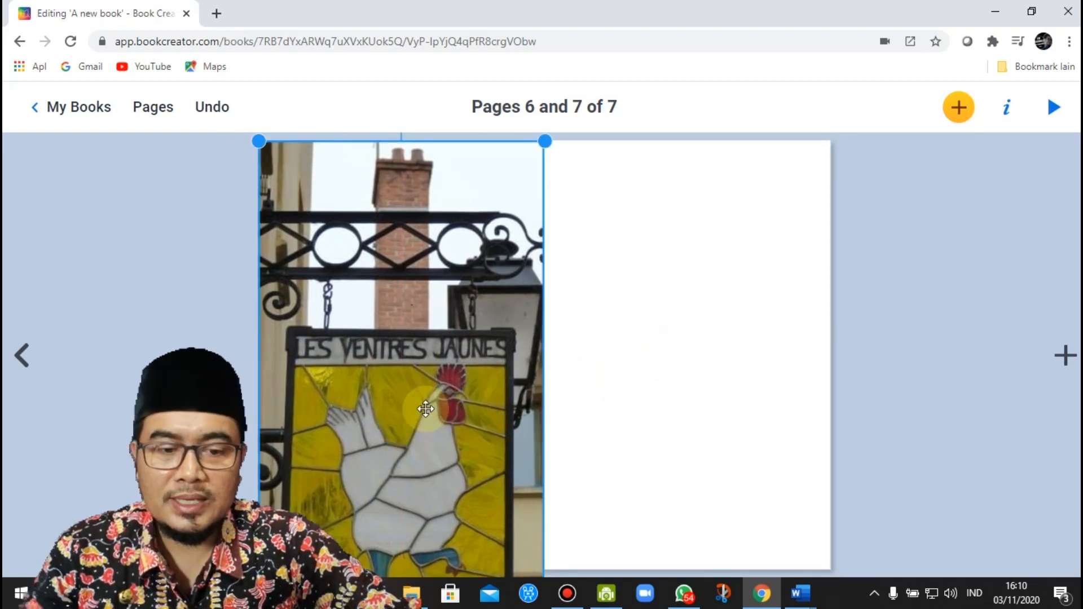
{"action": "key", "text": "Delete"}
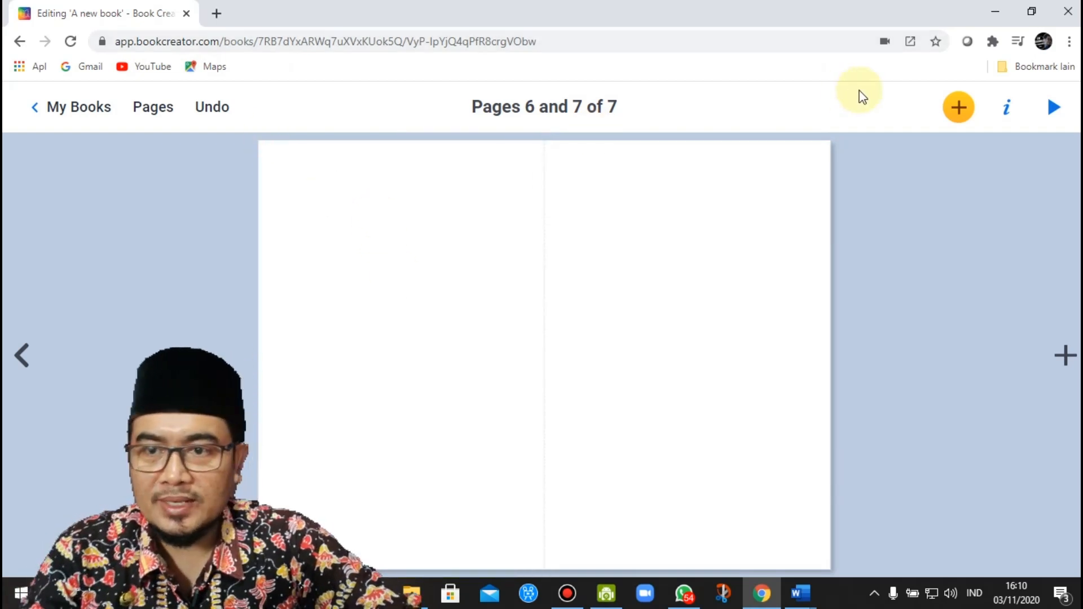
Search the Google image import for "wallpaper kuning"
{"action": "left_click", "coordinate": [958, 108]}
{"action": "left_click", "coordinate": [900, 198]}
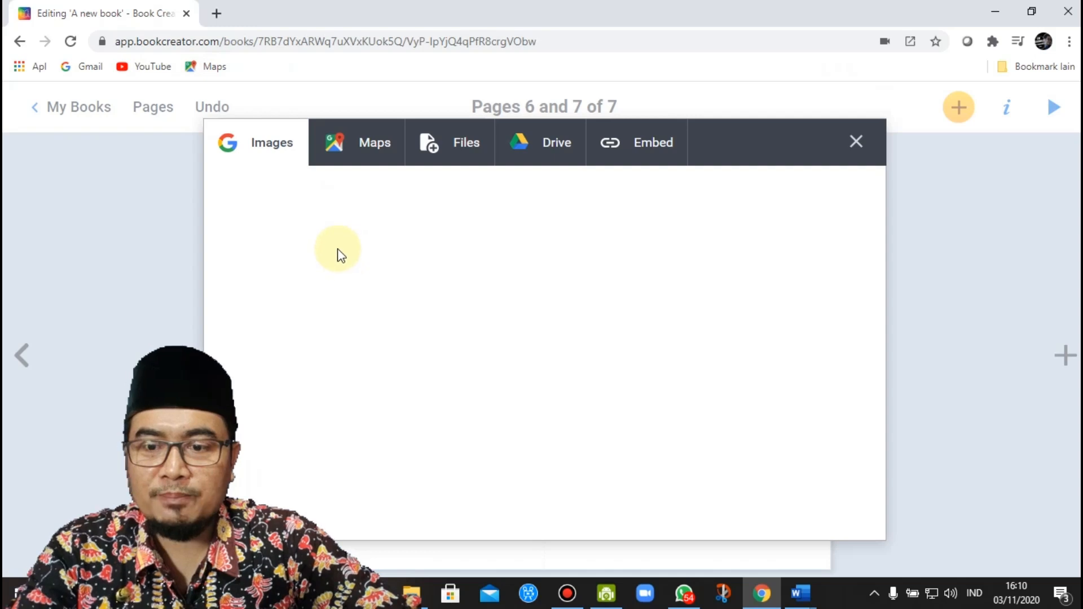
{"action": "left_click", "coordinate": [468, 227]}
{"action": "type", "text": "wallpaper kuning"}
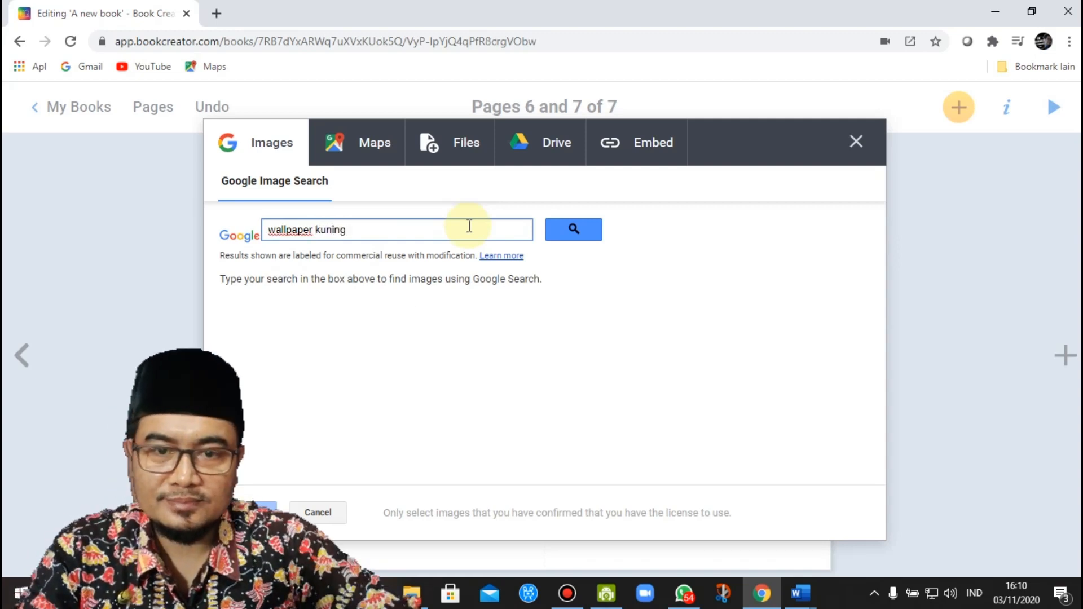
{"action": "left_click", "coordinate": [576, 234]}
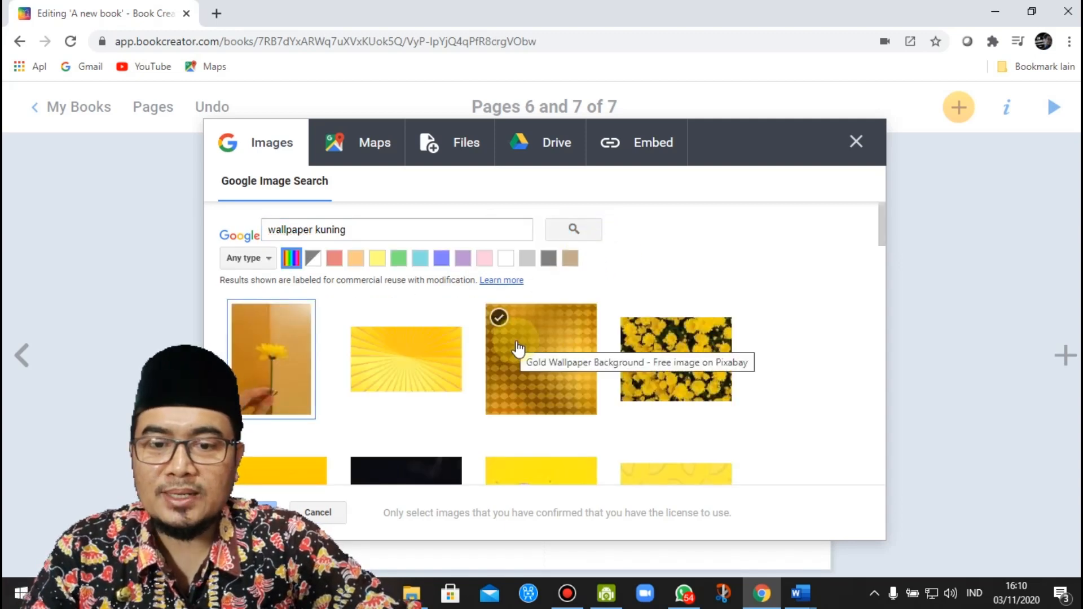
Import the photo of a hand holding a yellow flower and enlarge it to cover page 6
{"action": "left_click", "coordinate": [273, 368]}
{"action": "left_click", "coordinate": [270, 505]}
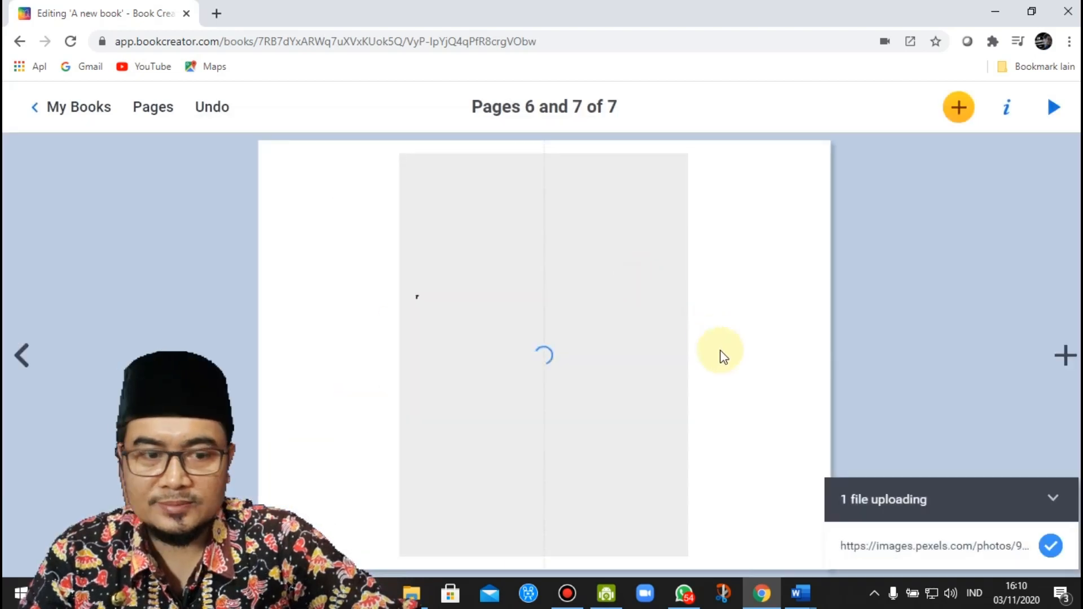
{"action": "left_click_drag", "start_coordinate": [624, 344], "coordinate": [358, 330]}
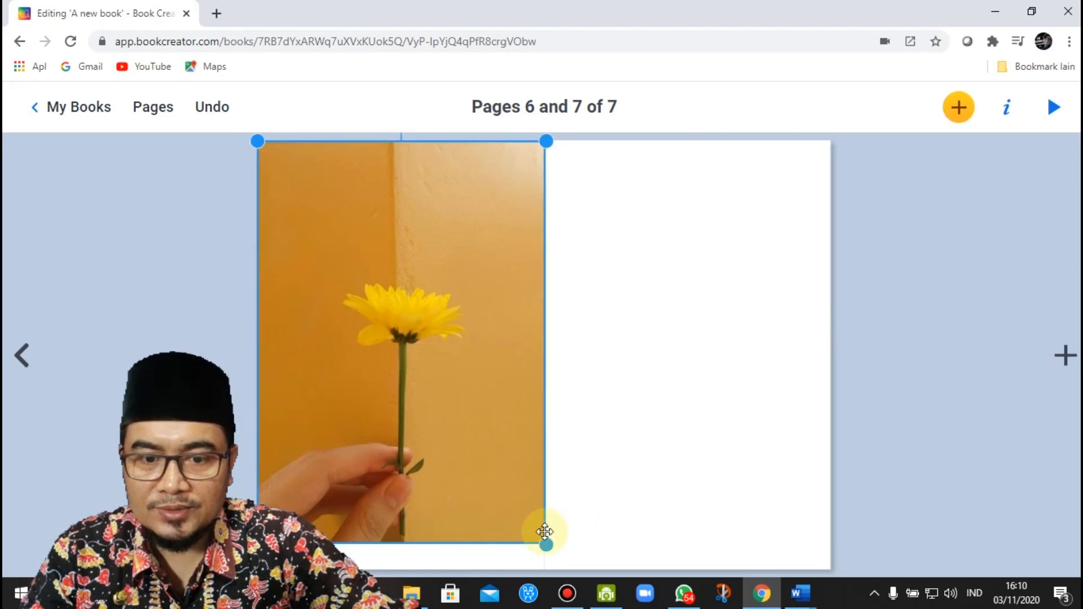
{"action": "left_click_drag", "start_coordinate": [544, 547], "coordinate": [566, 604]}
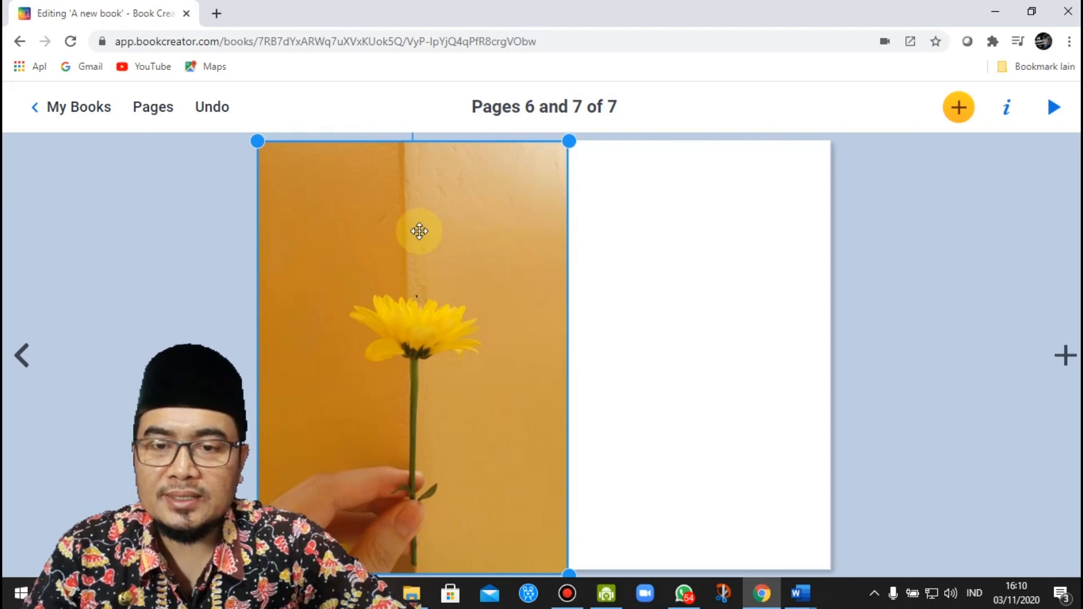
Add the text "KUIS LATIHAN" and place it above the flower, near the upper edge of page 6
{"action": "left_click", "coordinate": [959, 107]}
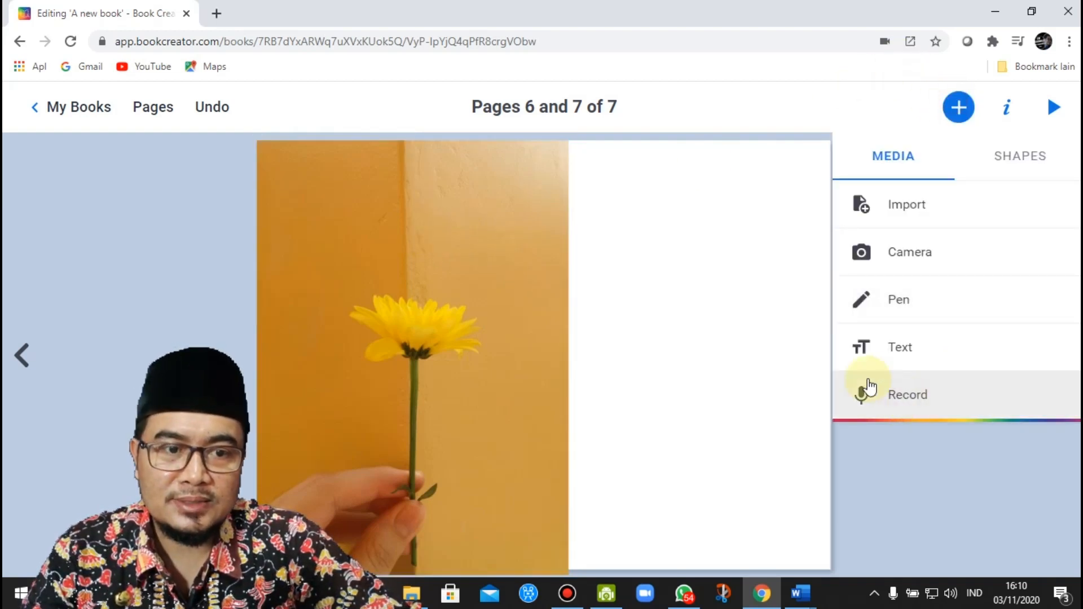
{"action": "left_click", "coordinate": [900, 359]}
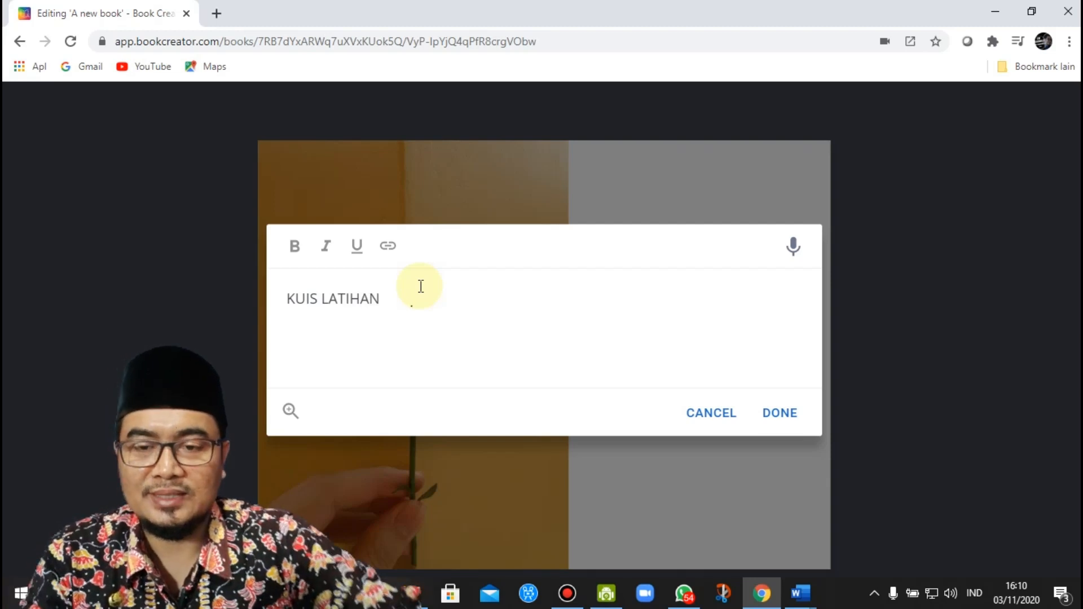
{"action": "left_click", "coordinate": [780, 413]}
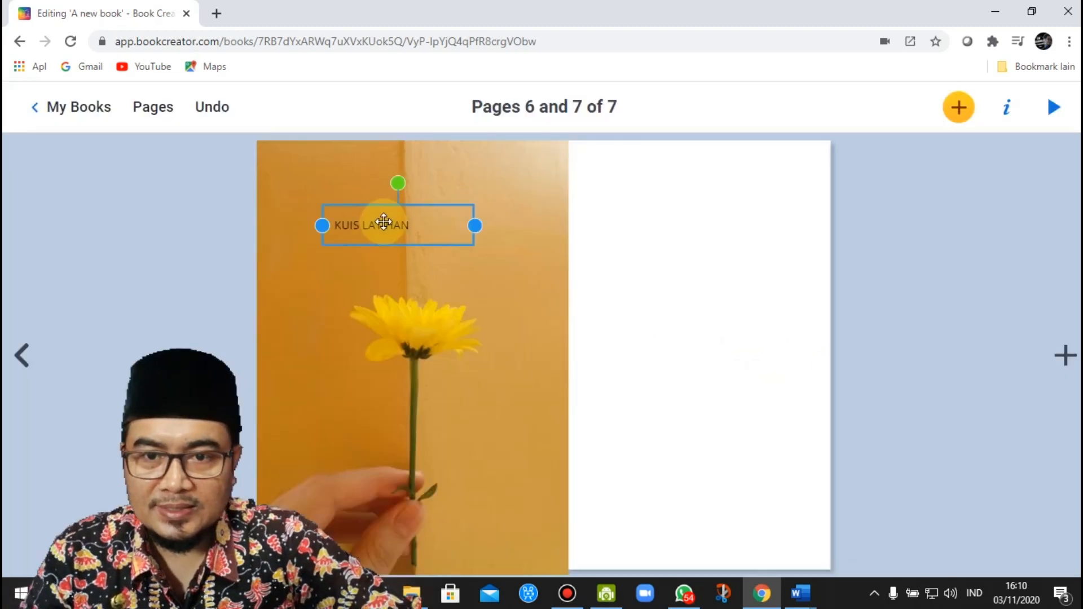
{"action": "left_click_drag", "start_coordinate": [431, 230], "coordinate": [438, 184]}
Format the "KUIS LATIHAN" heading in bold Delius at size 25
{"action": "right_click", "coordinate": [426, 178]}
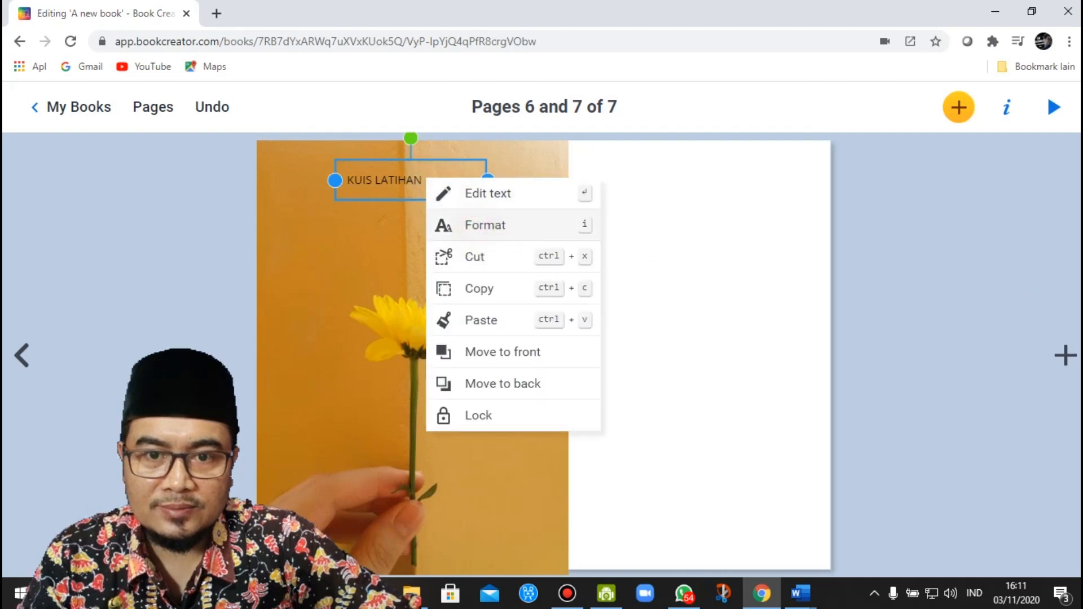
{"action": "left_click", "coordinate": [485, 225]}
{"action": "left_click", "coordinate": [1057, 224]}
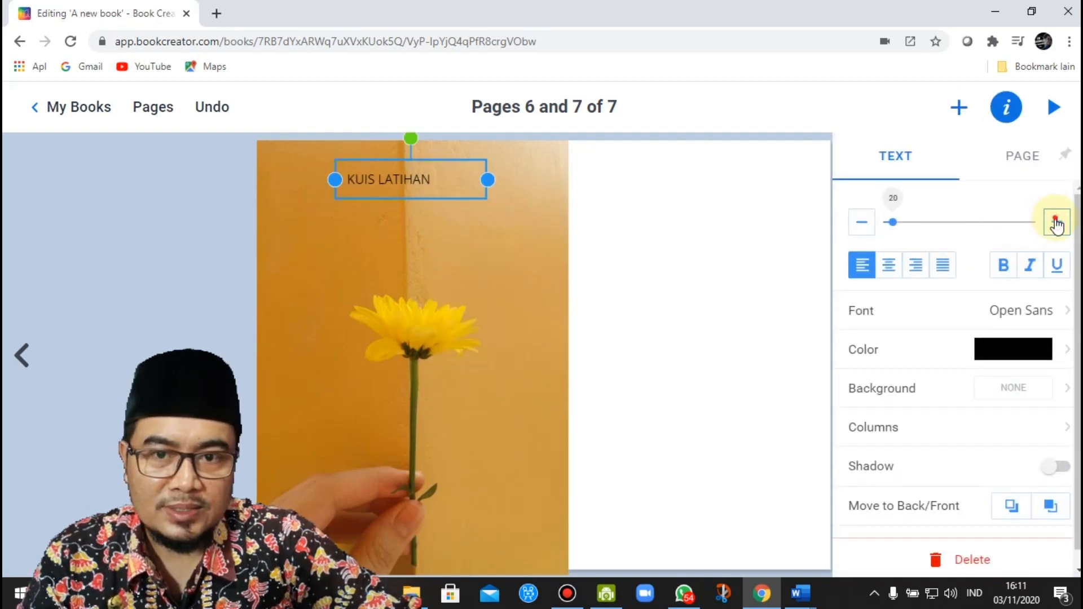
{"action": "left_click", "coordinate": [1054, 224]}
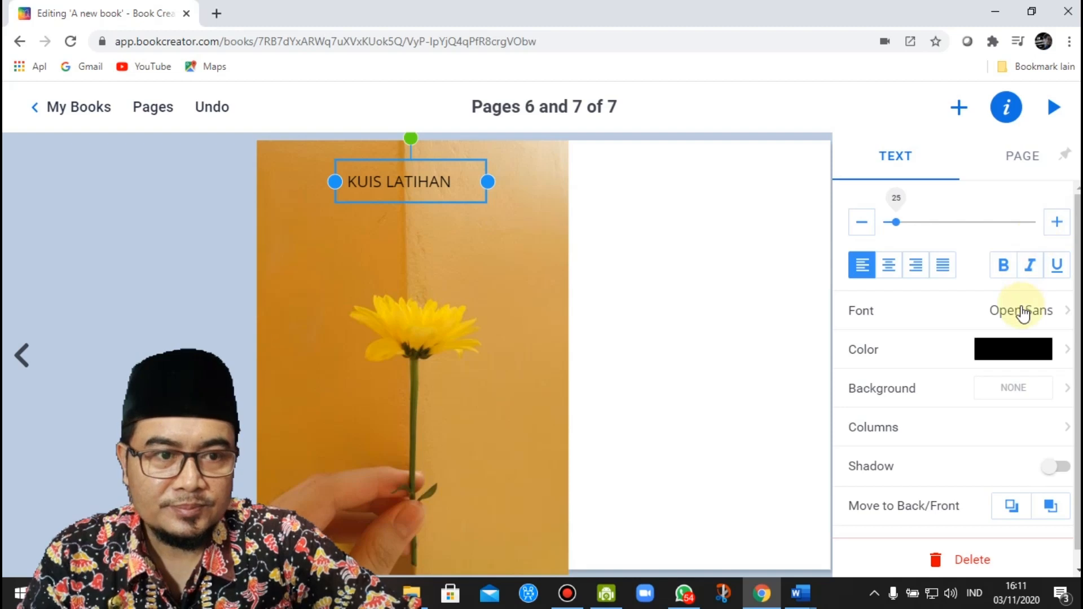
{"action": "scroll", "coordinate": [963, 474], "scroll_direction": "down", "scroll_amount": 8}
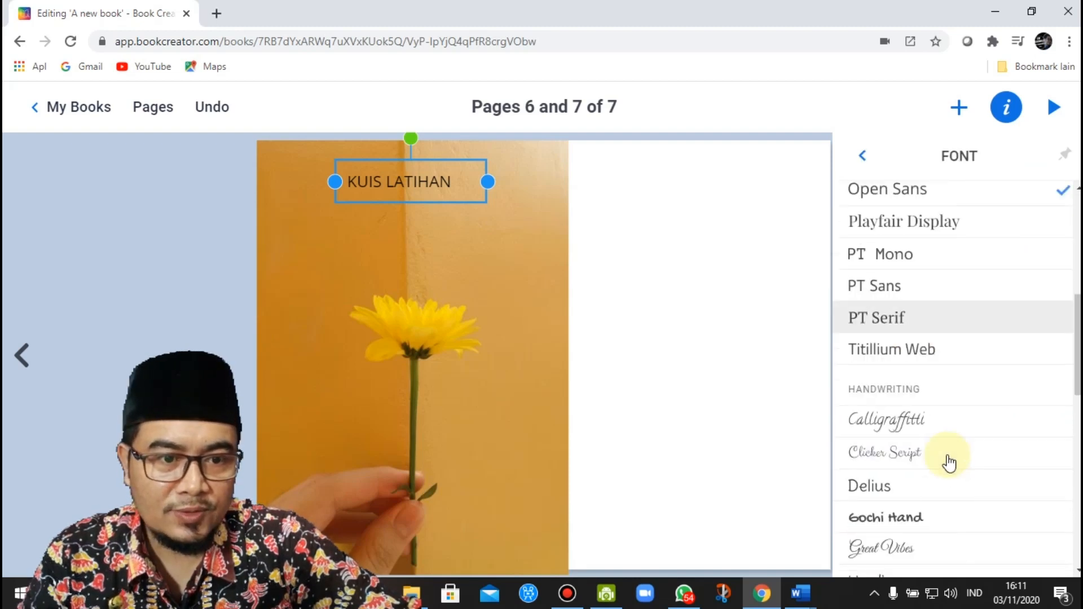
{"action": "left_click", "coordinate": [879, 411]}
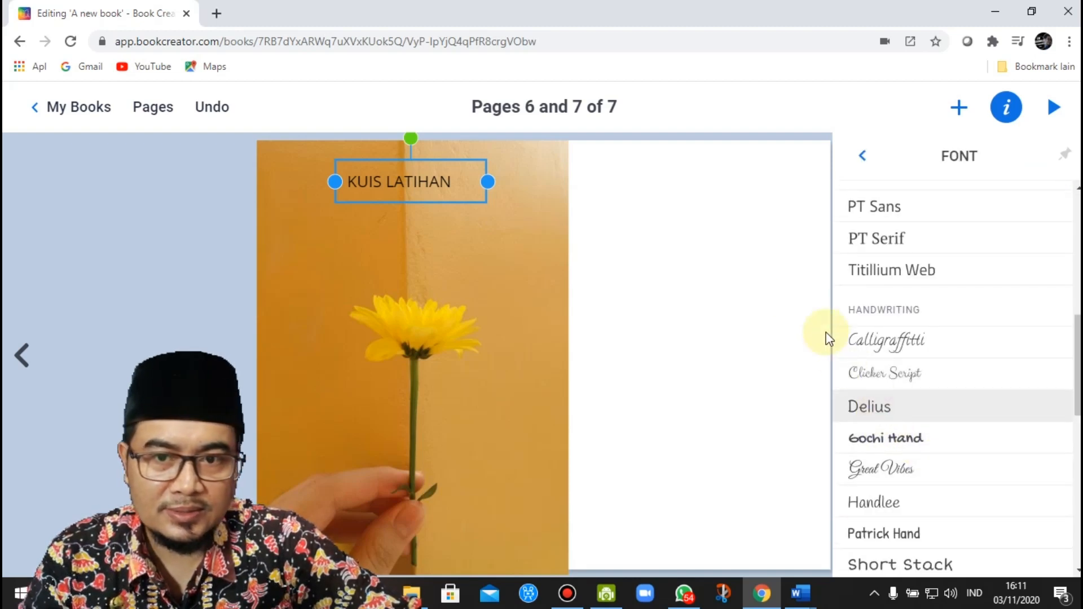
{"action": "left_click", "coordinate": [862, 158]}
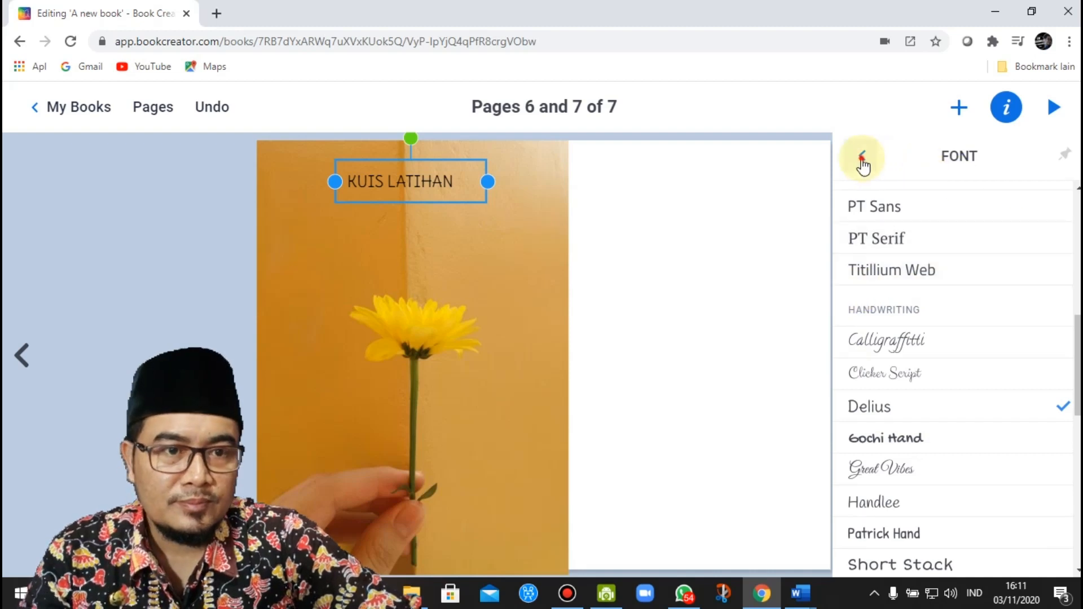
{"action": "left_click", "coordinate": [1005, 266]}
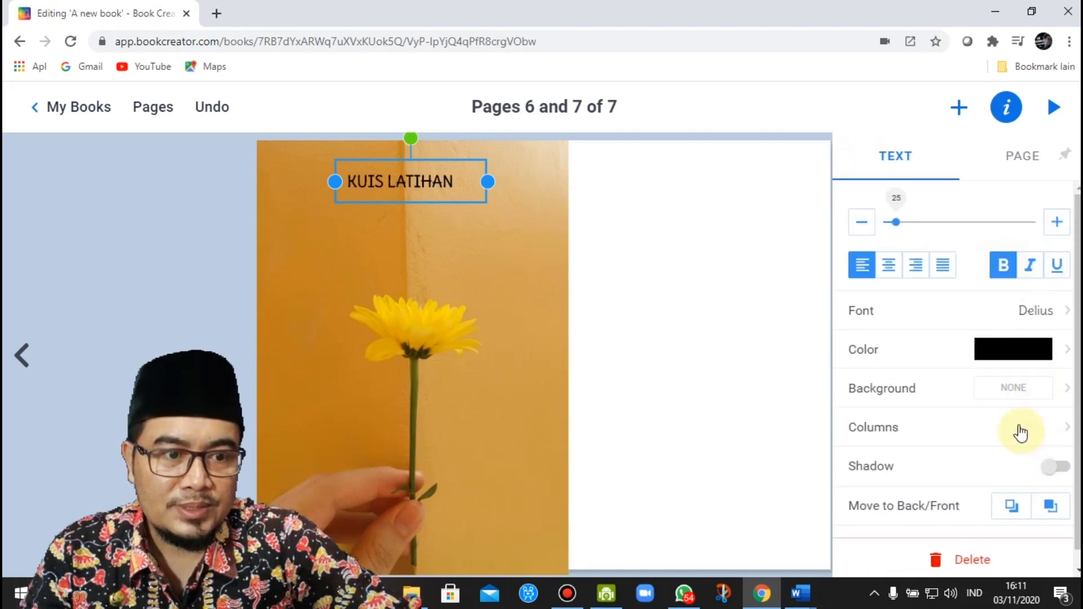
Try red and light blue for the "KUIS LATIHAN" heading, and settle on purple as its text color
{"action": "scroll", "coordinate": [1024, 442], "scroll_direction": "down", "scroll_amount": 1}
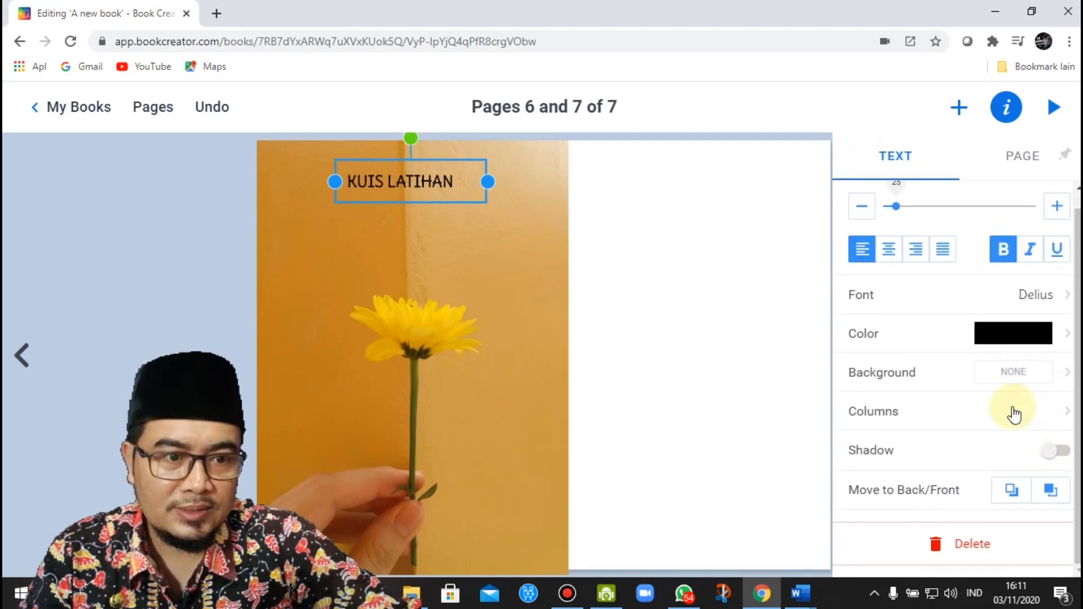
{"action": "left_click", "coordinate": [1033, 337]}
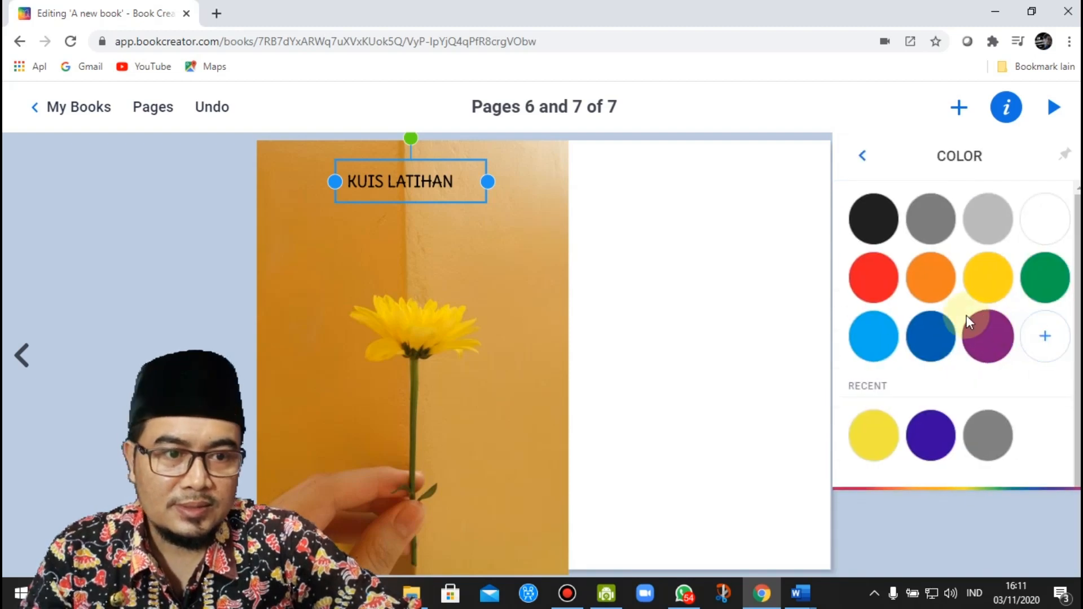
{"action": "left_click", "coordinate": [872, 278]}
{"action": "left_click", "coordinate": [884, 327]}
{"action": "left_click", "coordinate": [988, 336]}
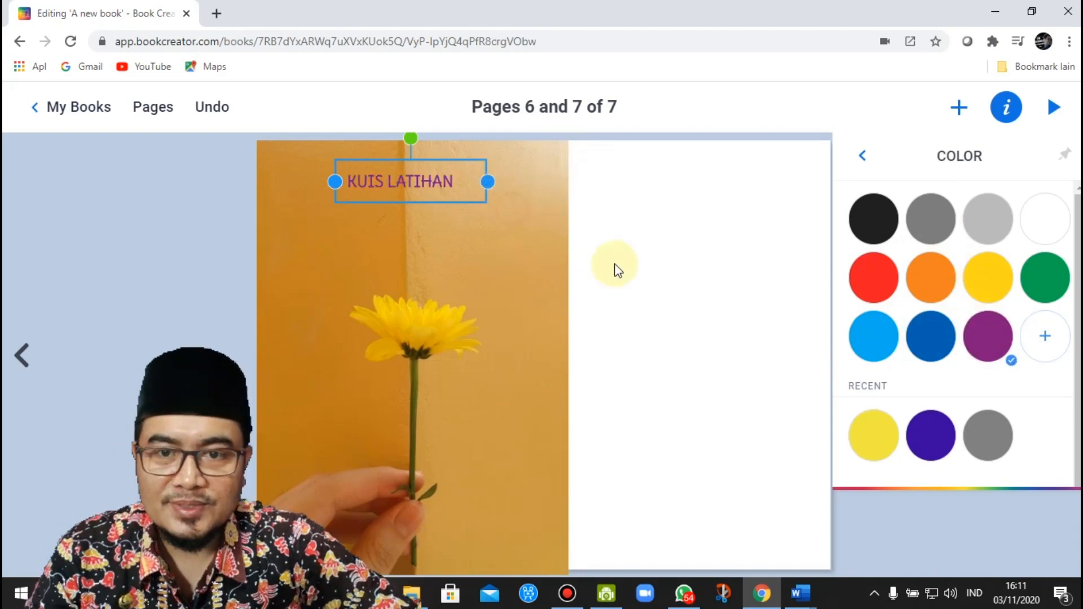
Move the "KUIS LATIHAN" heading slightly closer to the upper edge of page 6, keeping its text as is
{"action": "left_click", "coordinate": [496, 208]}
{"action": "left_click", "coordinate": [423, 182]}
{"action": "mouse_move", "coordinate": [422, 182]}
{"action": "left_mouse_down"}
{"action": "mouse_move", "coordinate": [411, 170]}
{"action": "mouse_move", "coordinate": [440, 186]}
{"action": "left_mouse_up"}
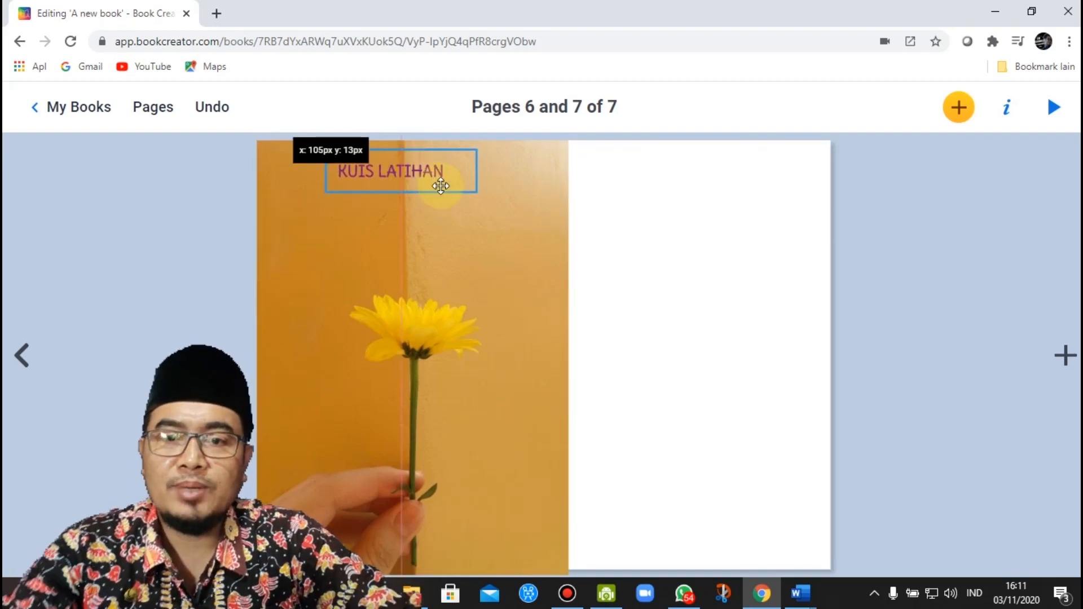
{"action": "double_click", "coordinate": [441, 186]}
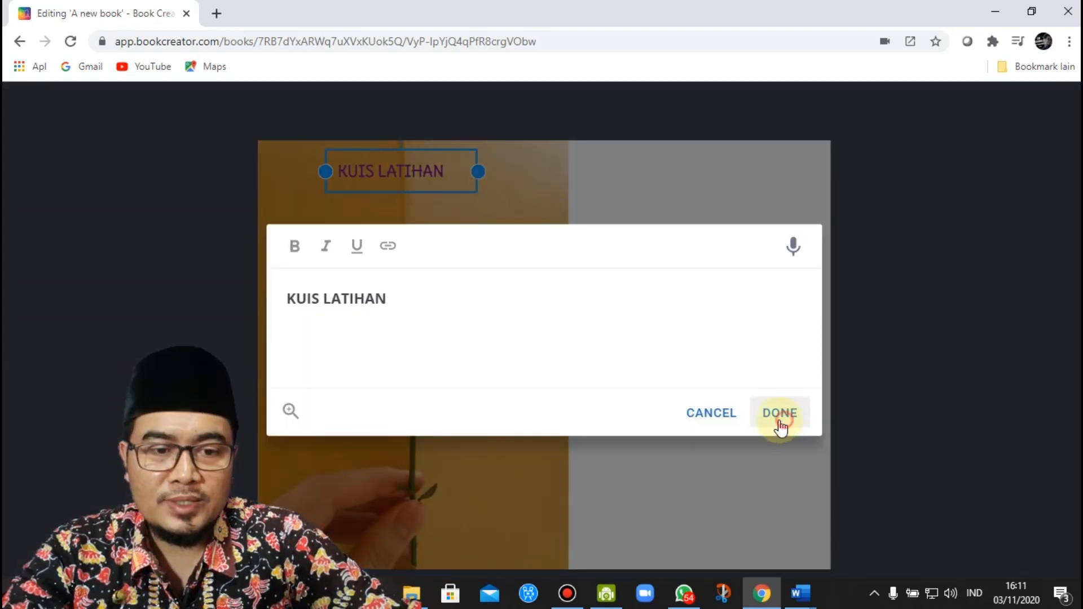
{"action": "left_click", "coordinate": [781, 417]}
Below the heading, add "Silahkan kalian kerjakkan kuis berikut ini dengan menekan link berikut ini!" and widen its text box across page 6
{"action": "left_click", "coordinate": [373, 216]}
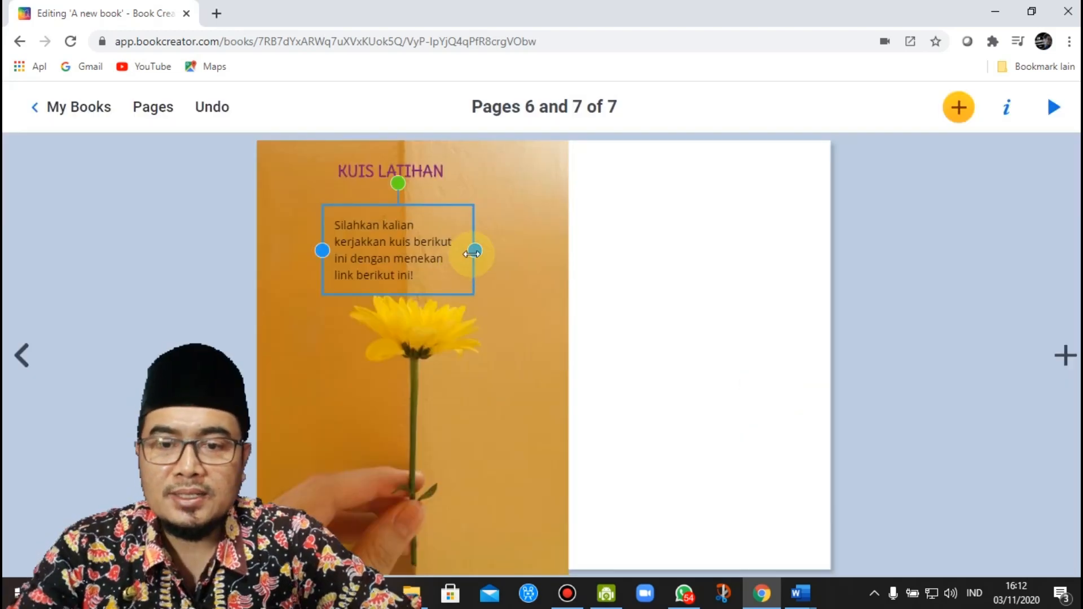
{"action": "left_click_drag", "start_coordinate": [475, 251], "coordinate": [570, 234]}
{"action": "left_click_drag", "start_coordinate": [322, 234], "coordinate": [267, 234]}
{"action": "left_click_drag", "start_coordinate": [395, 229], "coordinate": [393, 225]}
{"action": "left_click", "coordinate": [458, 334]}
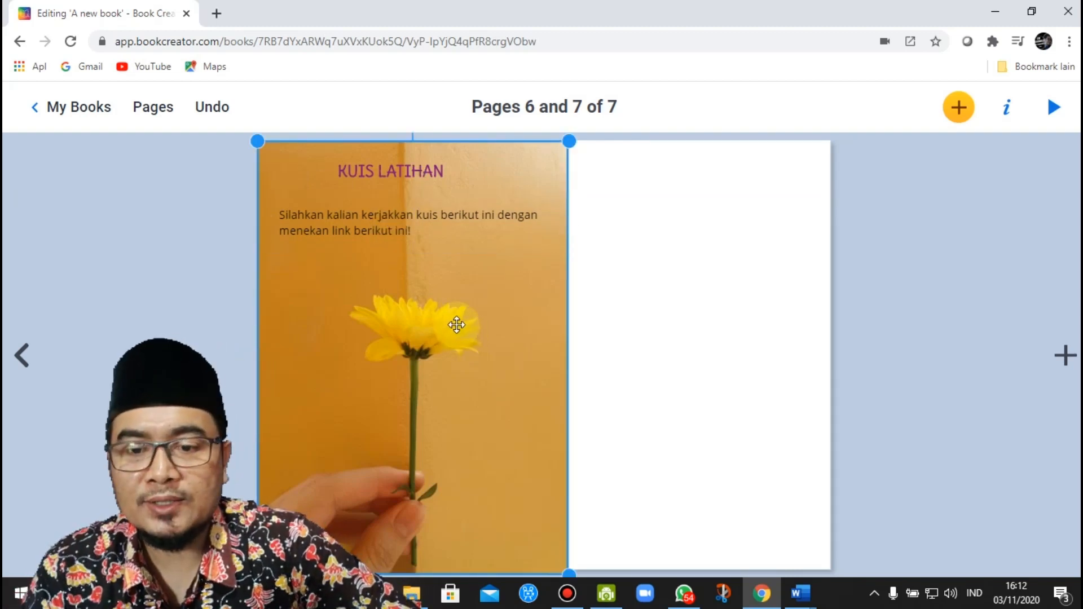
Switch to File Explorer and open the LINK Word document from the PRESENTASI folder in PELATIHAN GURU DIGITAL PITC
{"action": "left_click", "coordinate": [412, 593]}
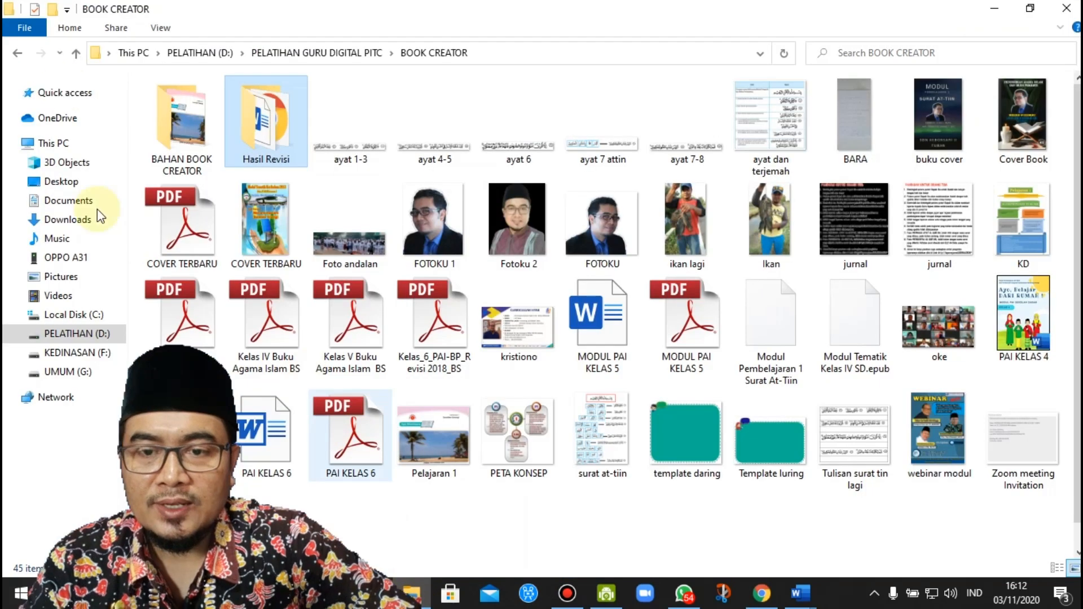
{"action": "left_click", "coordinate": [77, 55]}
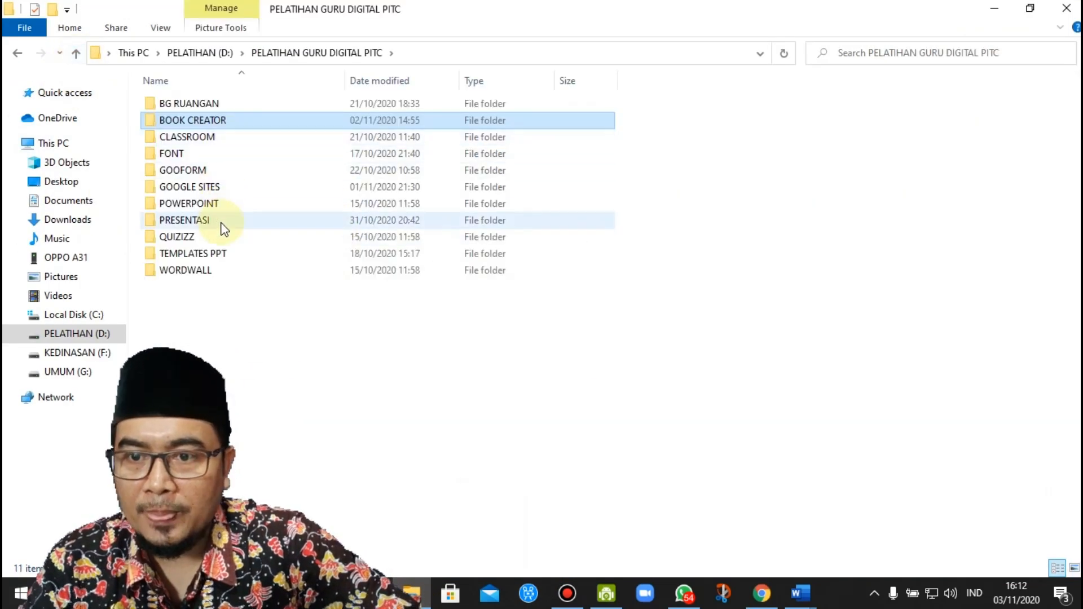
{"action": "left_click", "coordinate": [203, 220]}
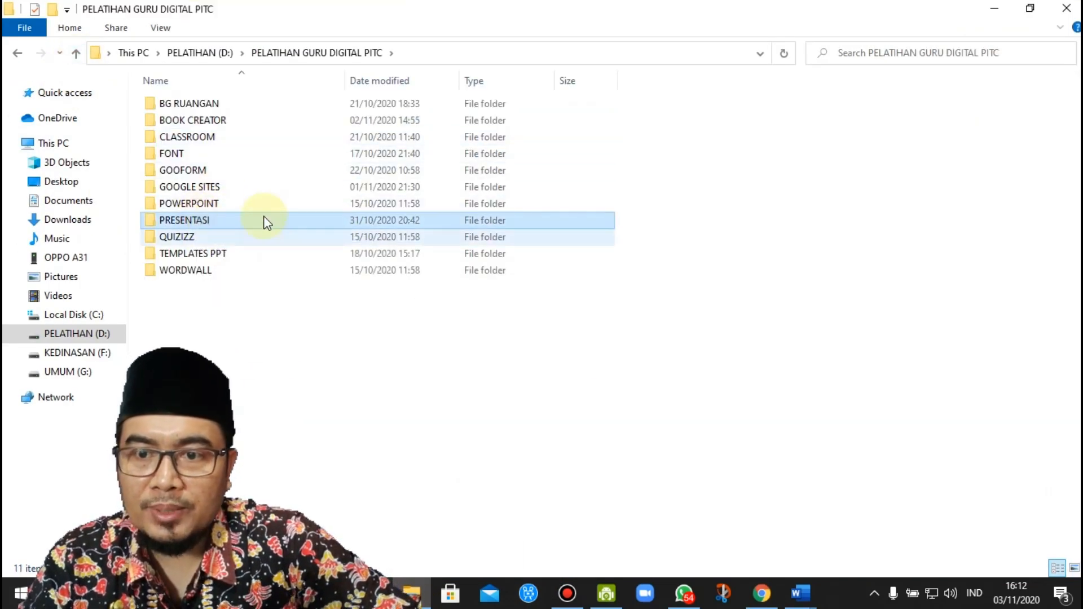
{"action": "double_click", "coordinate": [227, 223]}
{"action": "double_click", "coordinate": [217, 185]}
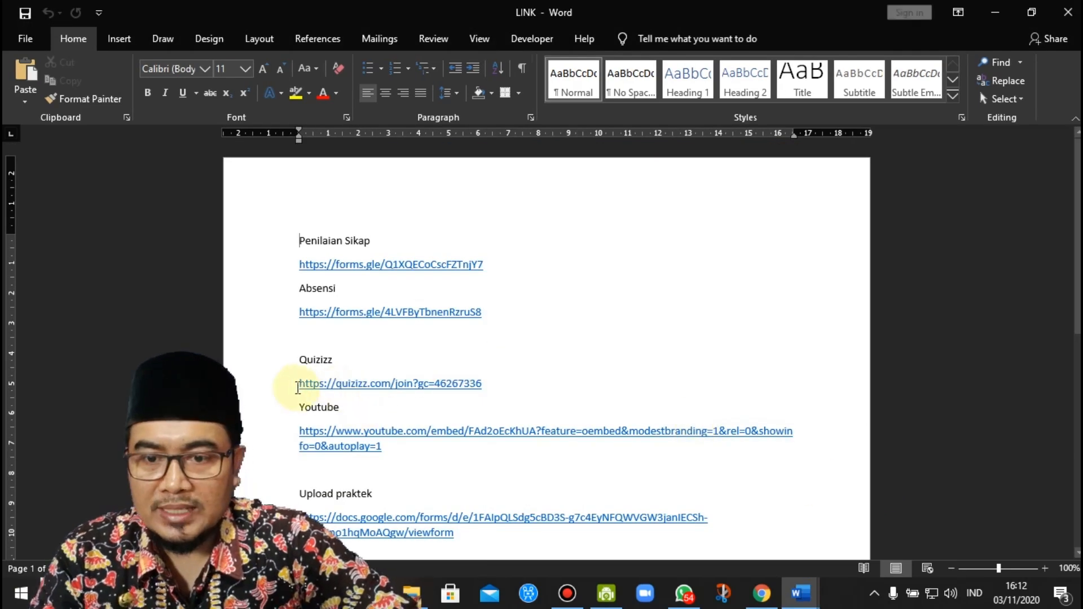
Copy the web address listed under Quizizz in the LINK document
{"action": "left_click_drag", "start_coordinate": [298, 388], "coordinate": [478, 388]}
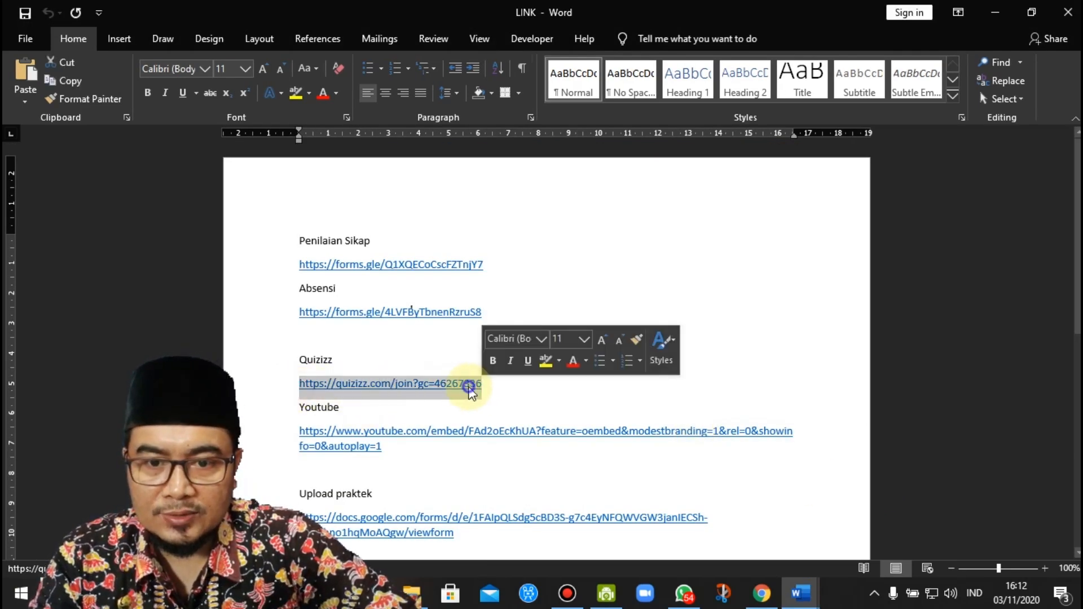
{"action": "right_click", "coordinate": [471, 386]}
{"action": "left_click", "coordinate": [508, 139]}
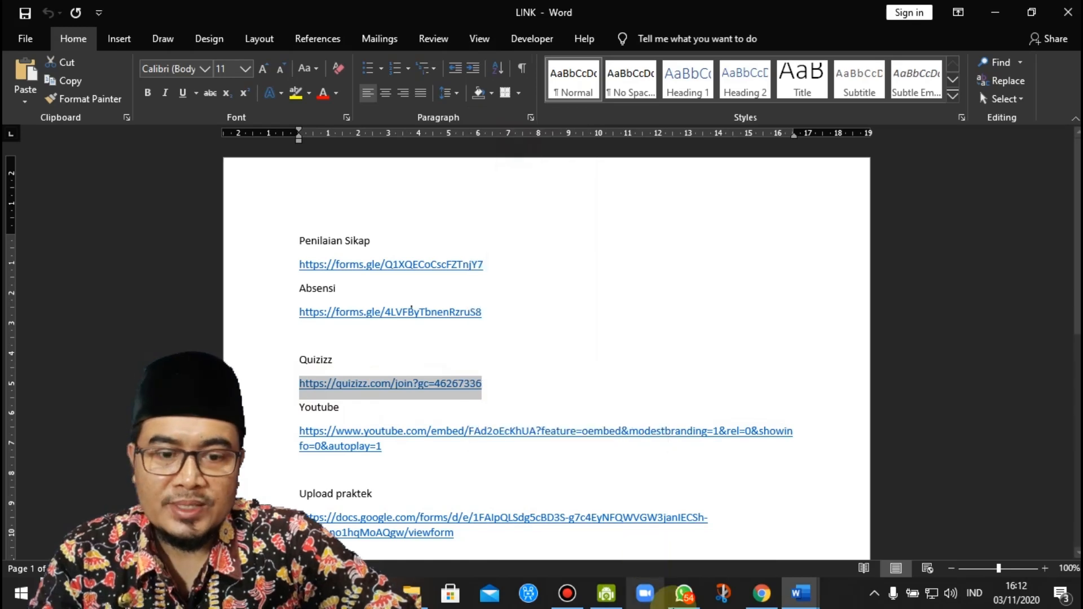
Switch back to Book Creator and embed the copied Quizizz link on page 6, keeping the suggested title
{"action": "left_click", "coordinate": [761, 592]}
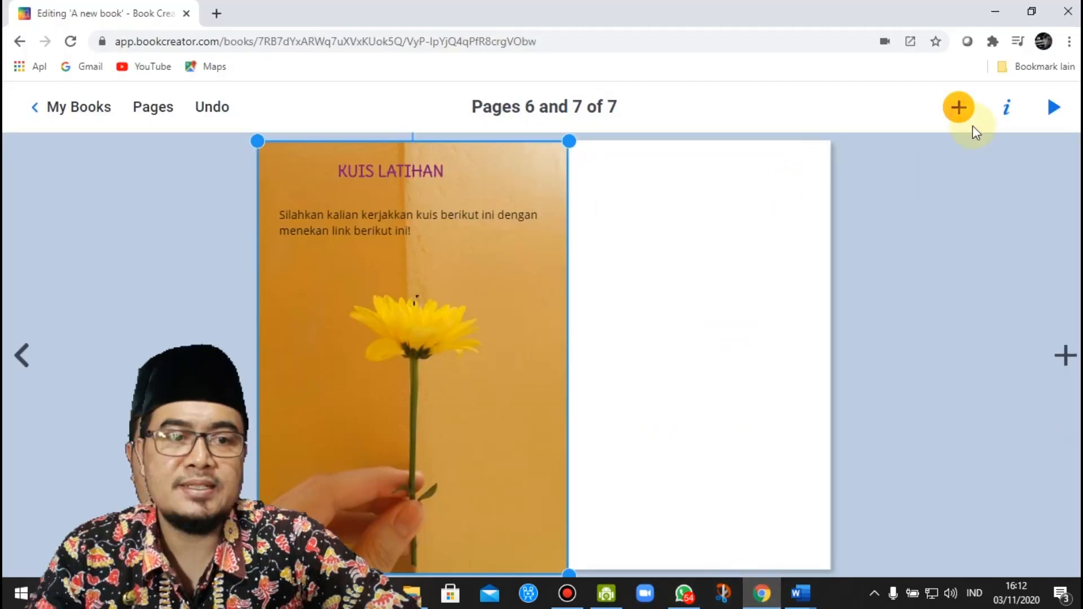
{"action": "left_click", "coordinate": [960, 110]}
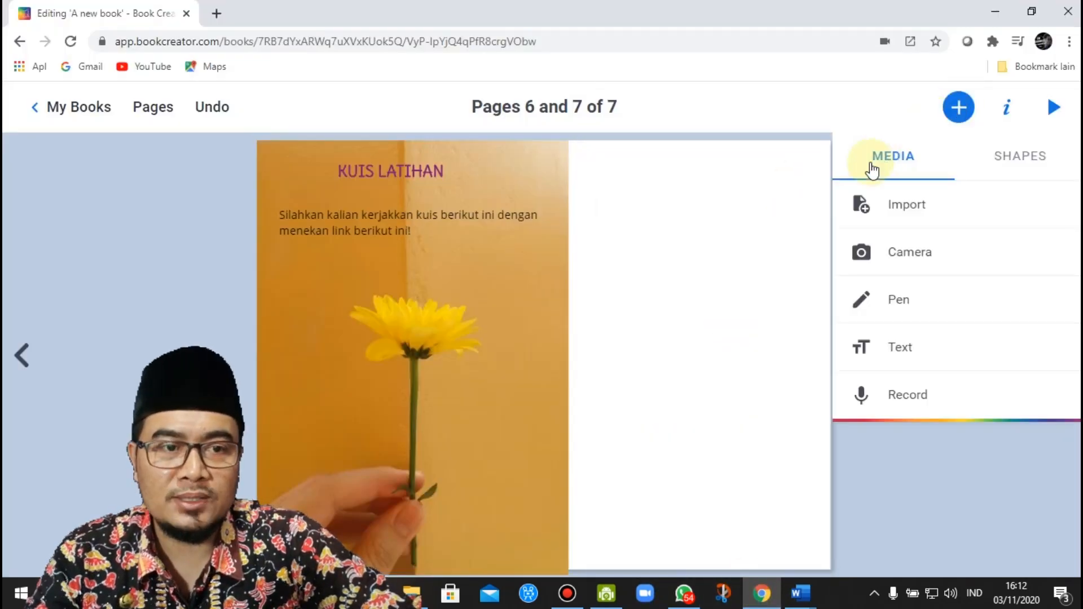
{"action": "left_click", "coordinate": [880, 216]}
{"action": "left_click", "coordinate": [641, 145]}
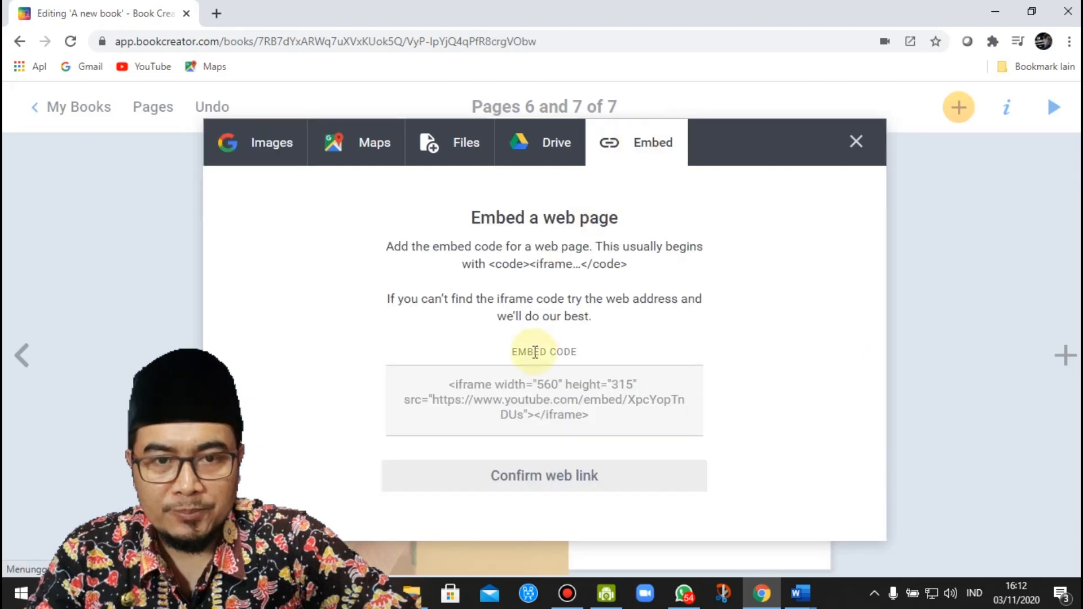
{"action": "left_click", "coordinate": [527, 389]}
{"action": "right_click", "coordinate": [527, 389]}
{"action": "left_click", "coordinate": [585, 262]}
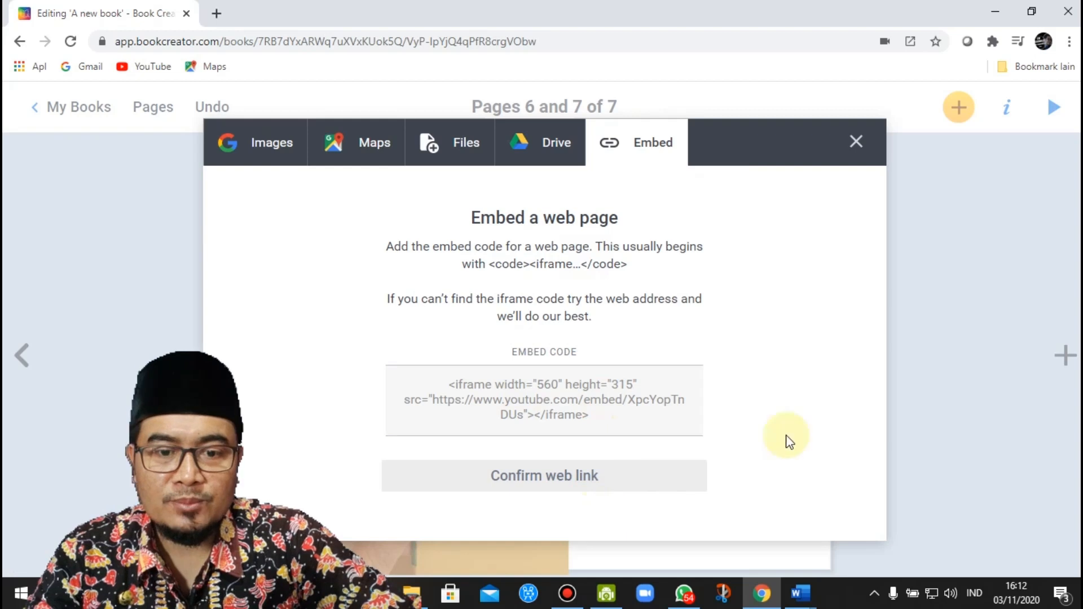
{"action": "right_click", "coordinate": [572, 393]}
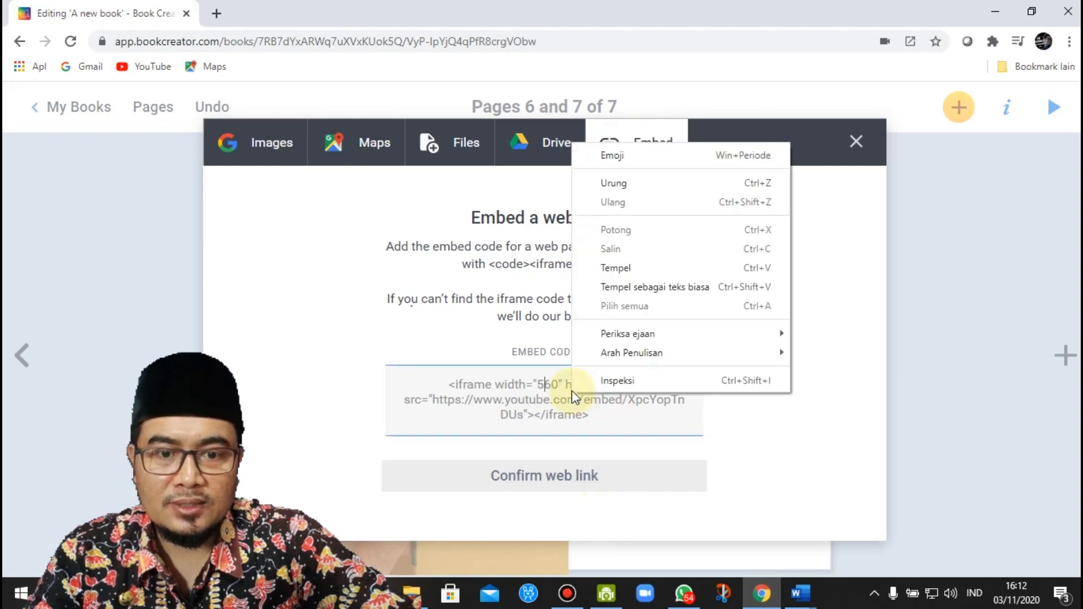
{"action": "left_click", "coordinate": [615, 268]}
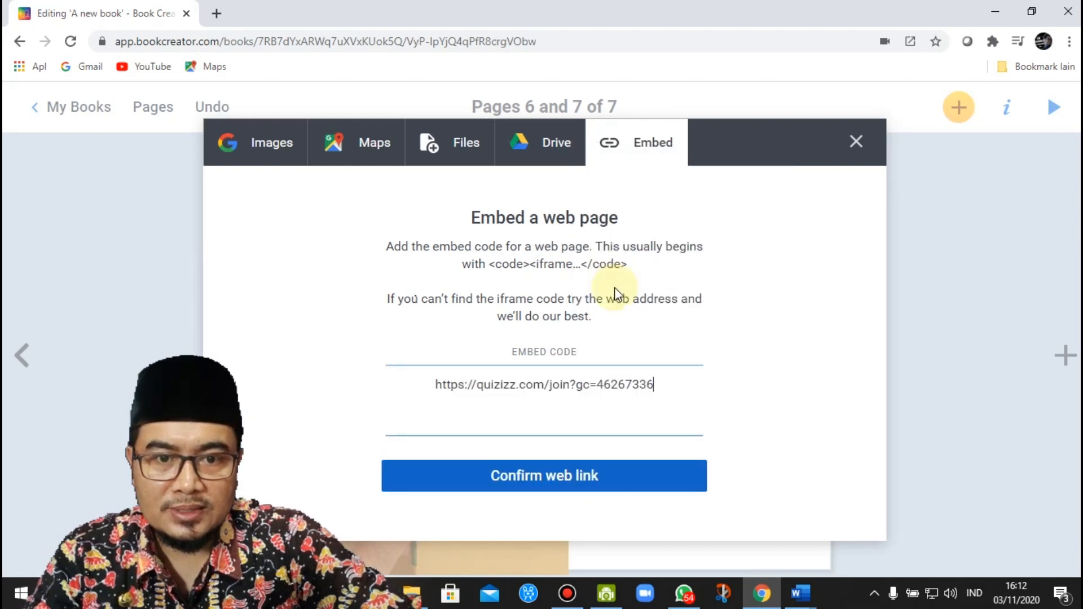
{"action": "left_click", "coordinate": [560, 476]}
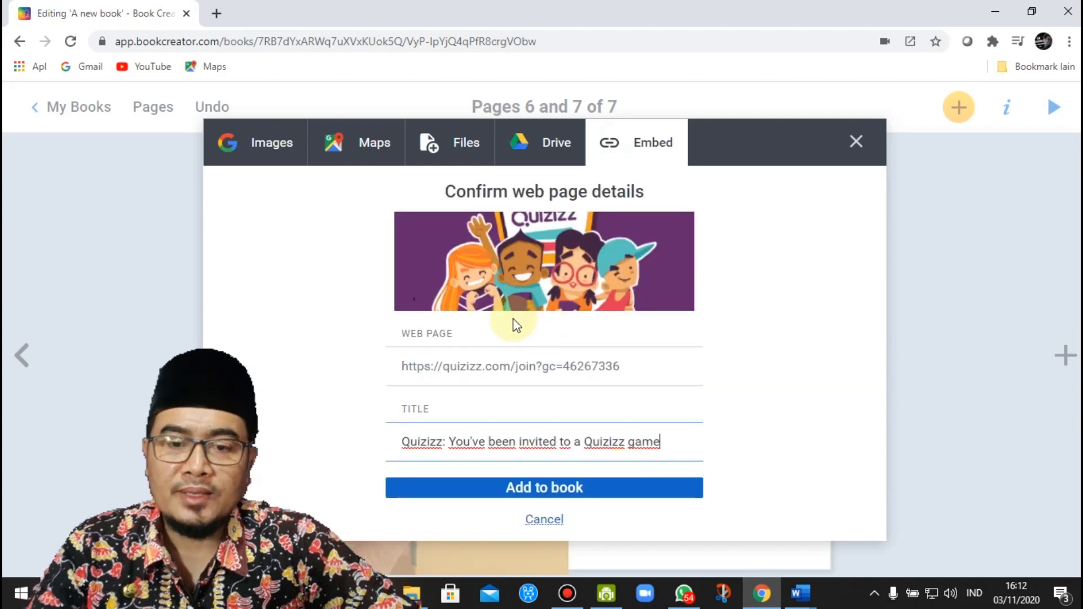
{"action": "left_click", "coordinate": [545, 495]}
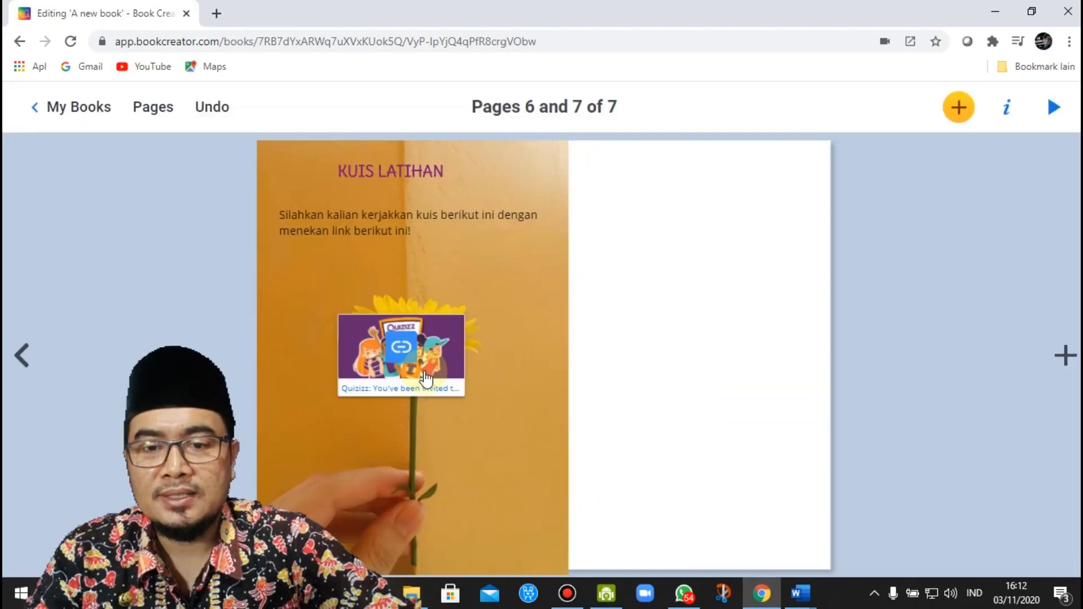
Enlarge the Quizizz link card to nearly the page width and place it on the lower half of page 6
{"action": "left_click", "coordinate": [426, 383]}
{"action": "left_click_drag", "start_coordinate": [426, 383], "coordinate": [546, 443]}
{"action": "left_click_drag", "start_coordinate": [477, 313], "coordinate": [489, 425]}
{"action": "left_click", "coordinate": [646, 313]}
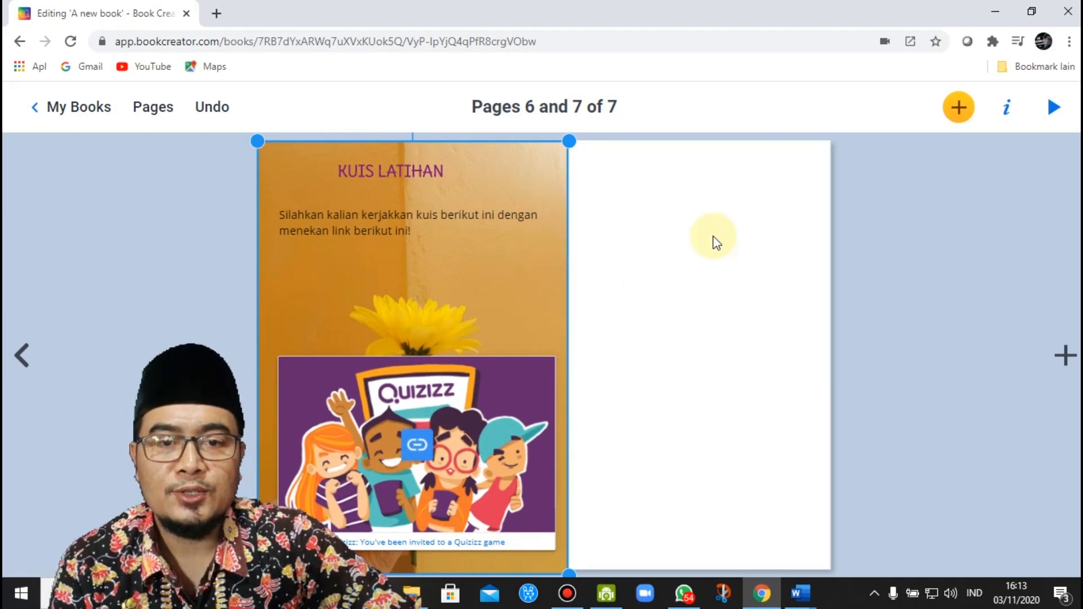
Copy the Google Forms address under Ulangan Harian from the LINK document in Word and return to Book Creator
{"action": "left_click", "coordinate": [799, 594]}
{"action": "left_click", "coordinate": [983, 547]}
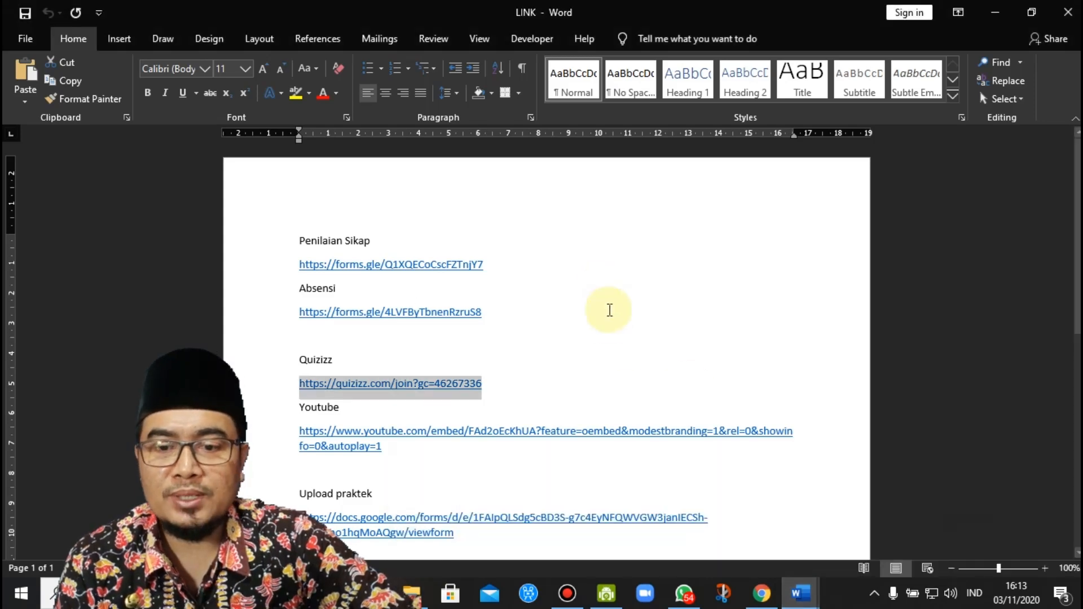
{"action": "scroll", "coordinate": [610, 319], "scroll_direction": "down", "scroll_amount": 10}
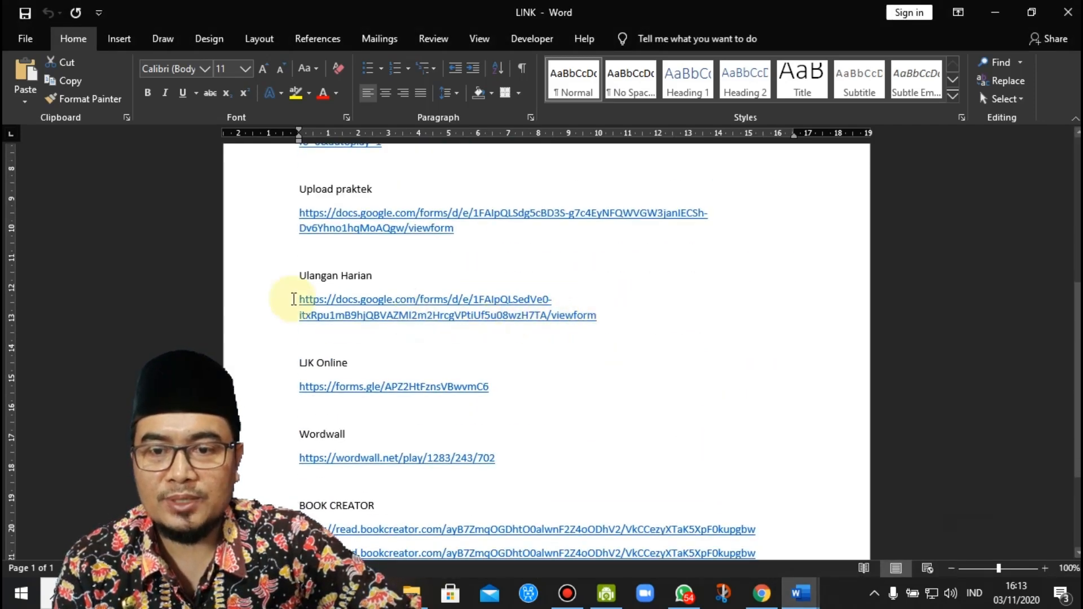
{"action": "left_click_drag", "start_coordinate": [301, 303], "coordinate": [590, 323]}
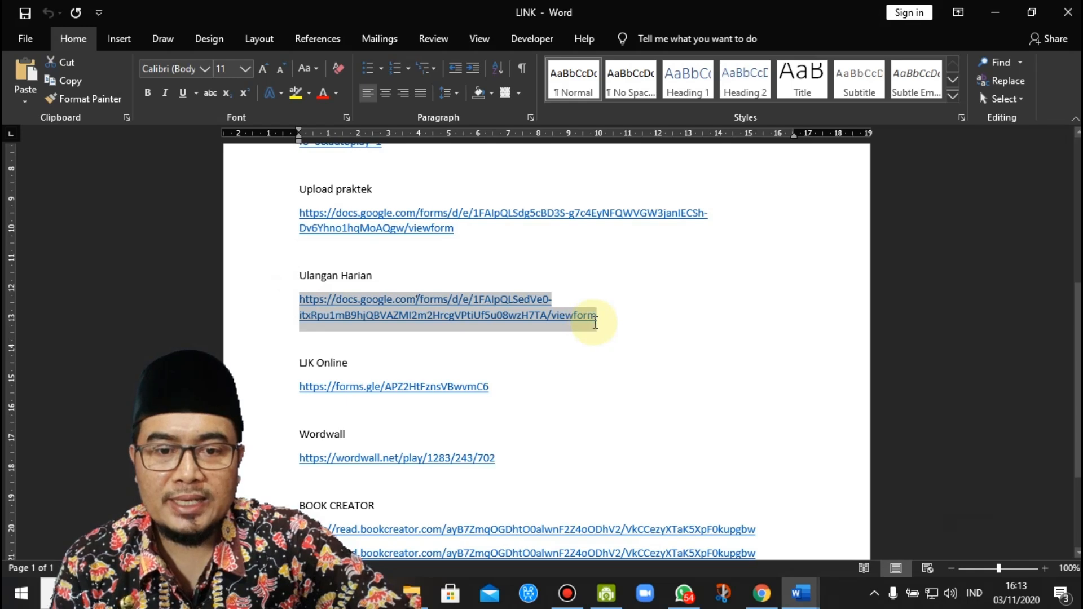
{"action": "right_click", "coordinate": [536, 319]}
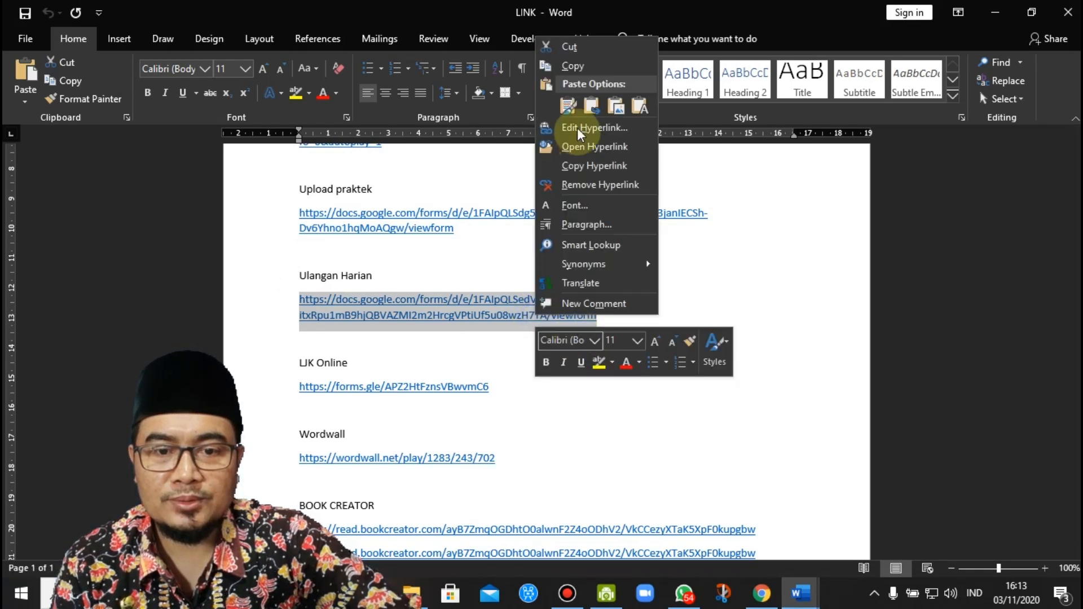
{"action": "left_click", "coordinate": [583, 68]}
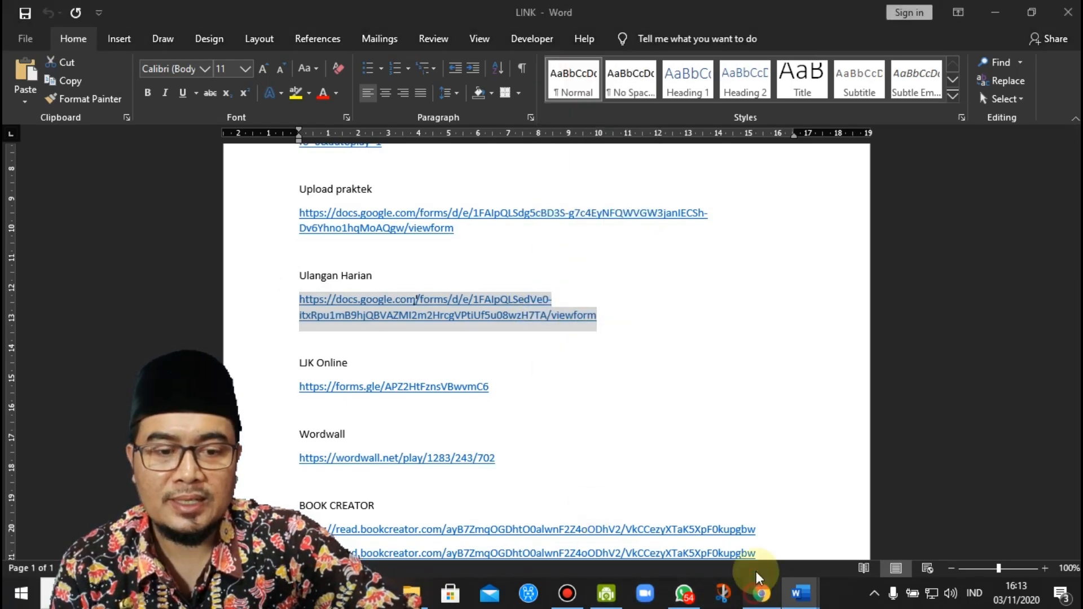
{"action": "left_click", "coordinate": [758, 593]}
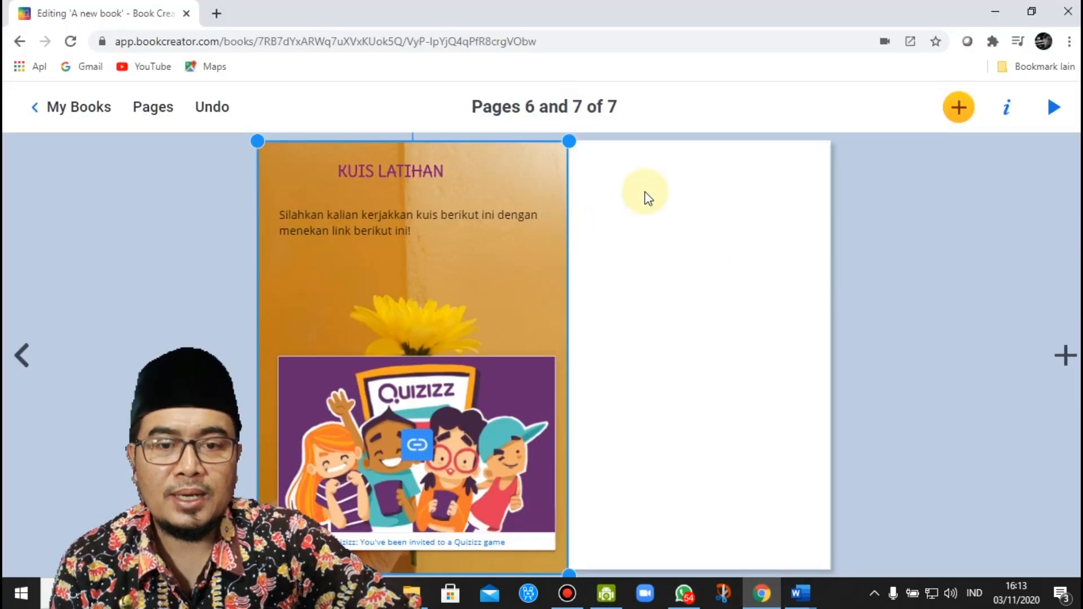
{"action": "left_click", "coordinate": [953, 110]}
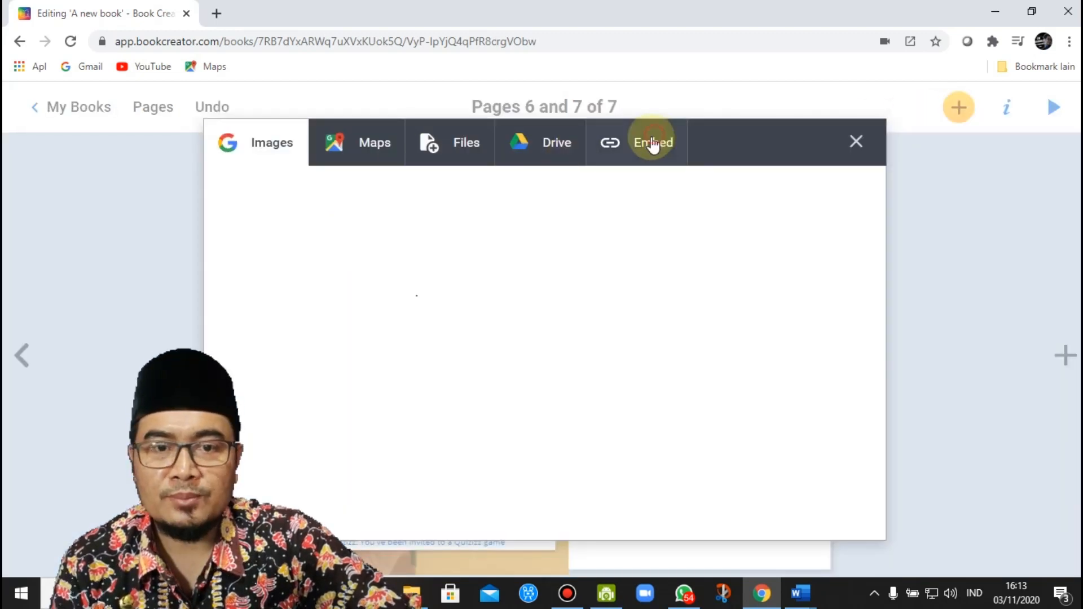
{"action": "left_click", "coordinate": [649, 145]}
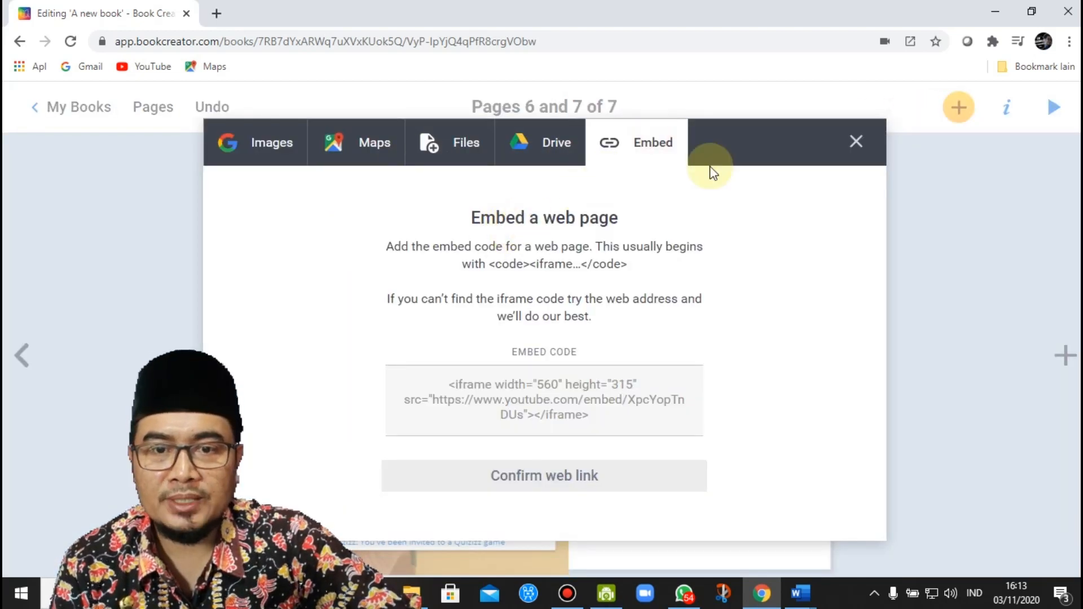
{"action": "left_click", "coordinate": [541, 142]}
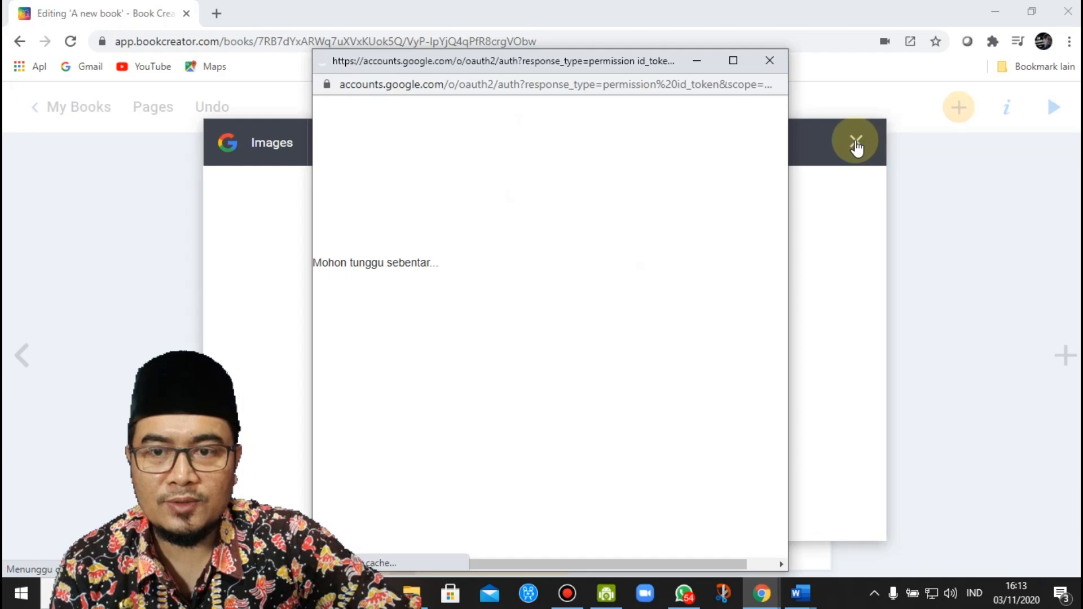
{"action": "left_click", "coordinate": [856, 142]}
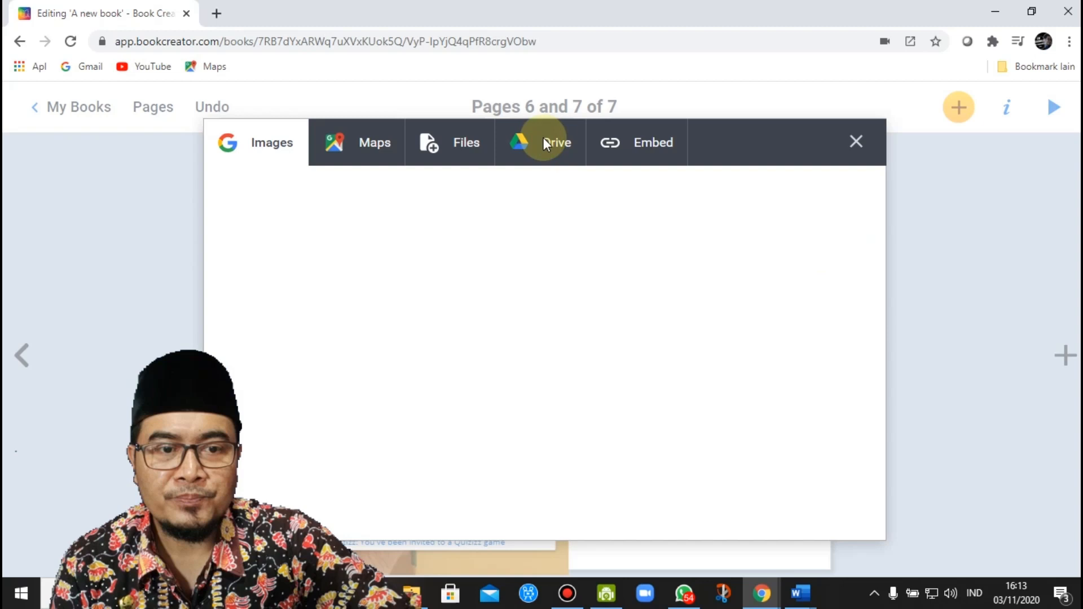
Connect Google Drive as a content source and search it for "penilaian harian kd 3.1"
{"action": "left_click", "coordinate": [543, 141]}
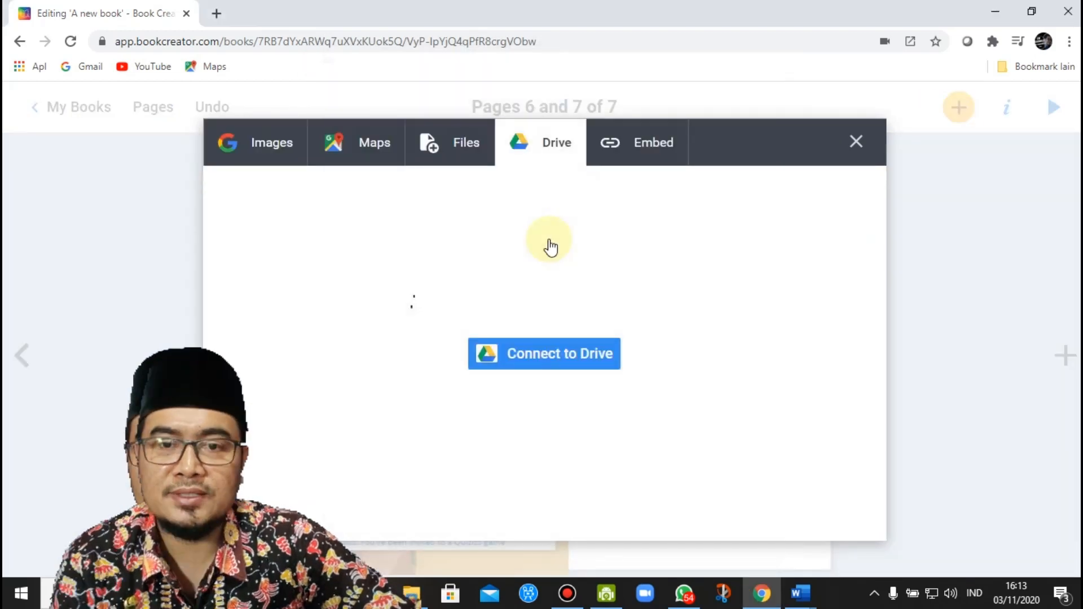
{"action": "left_click", "coordinate": [561, 351]}
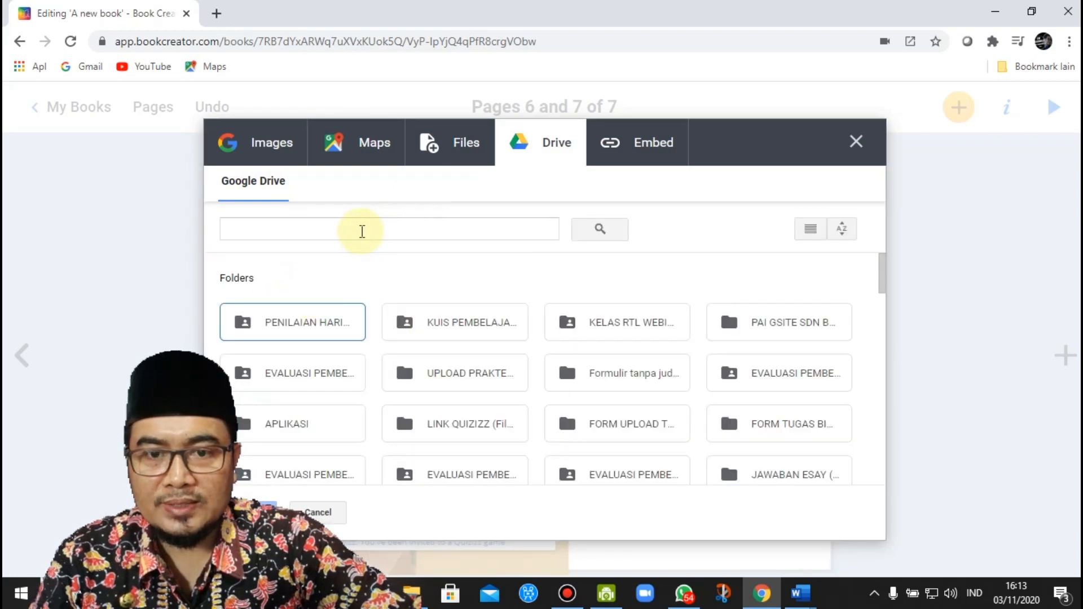
{"action": "left_click", "coordinate": [362, 234]}
{"action": "type", "text": "peni"}
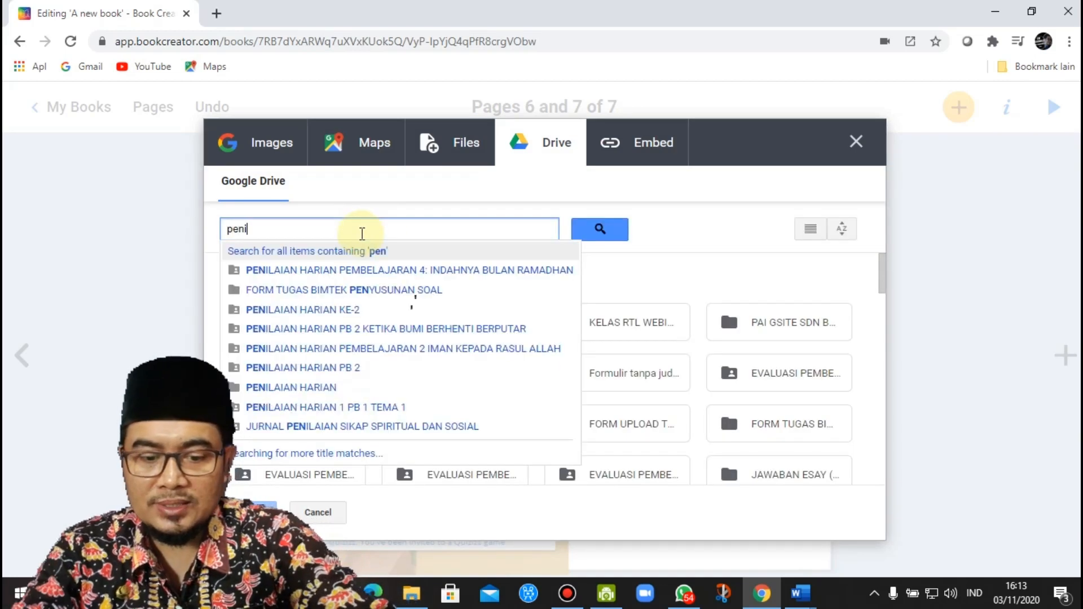
{"action": "type", "text": "laian "}
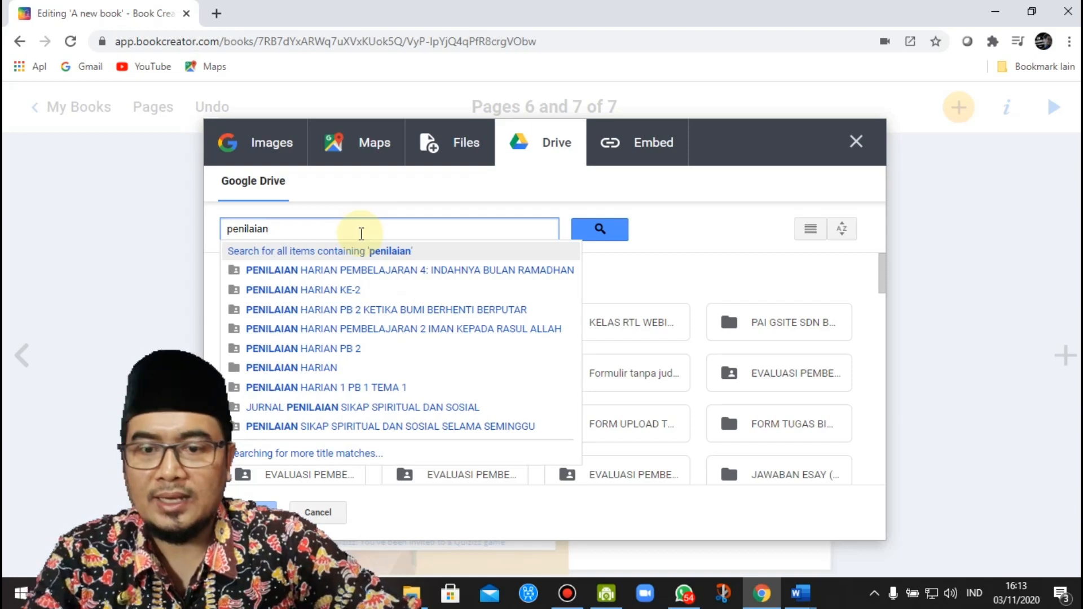
{"action": "type", "text": "harian "}
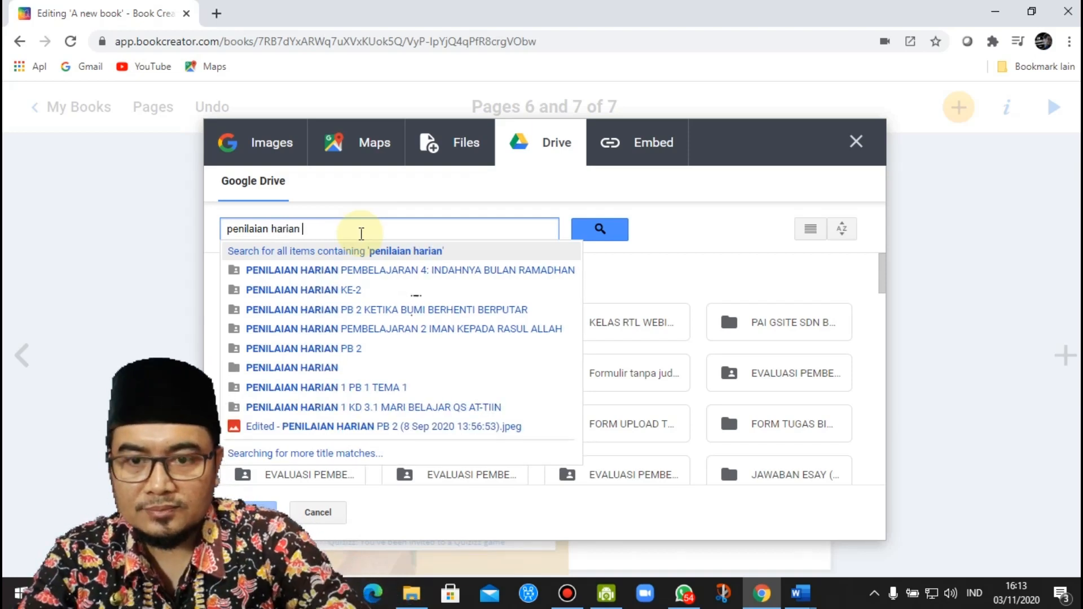
{"action": "type", "text": "kd 3.1"}
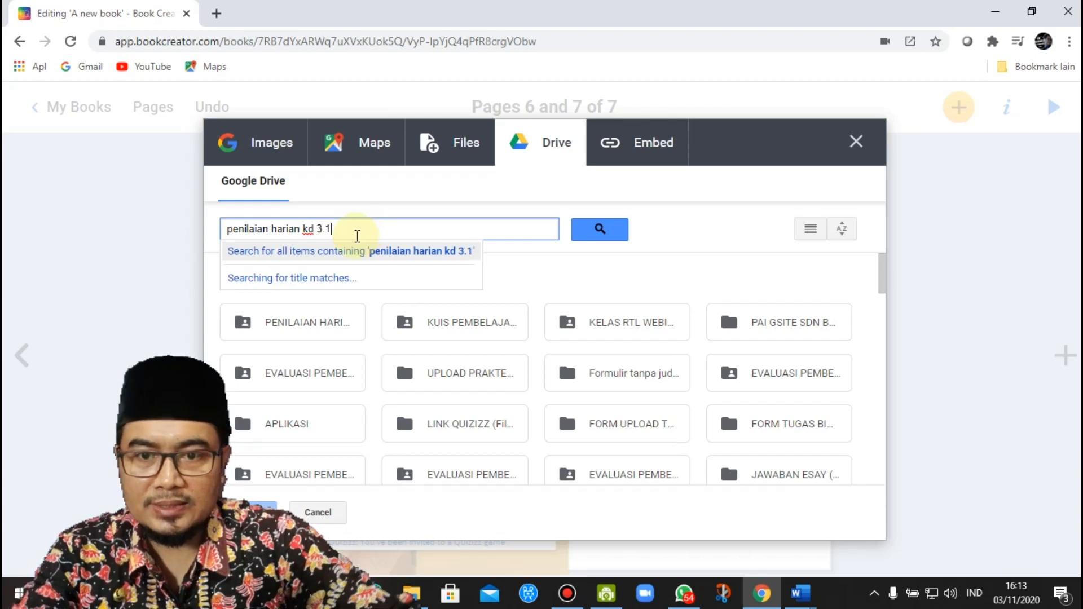
{"action": "left_click", "coordinate": [624, 234]}
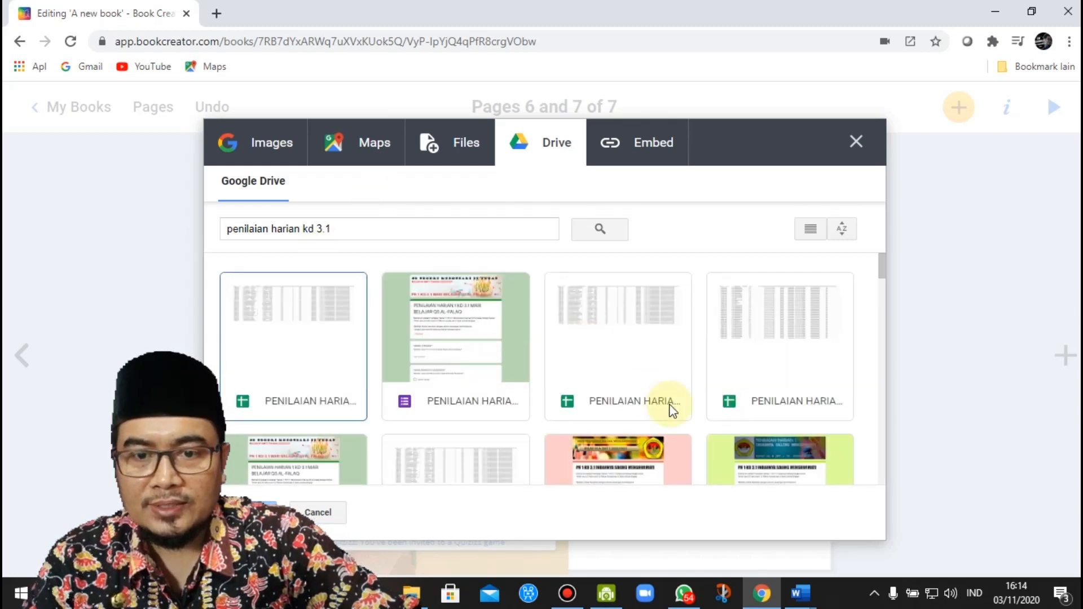
Add the Google Form "PH 1 KD 3.1 INDAHNYA SALING MENGHORMATI" from Drive to the book, keeping the suggested title
{"action": "scroll", "coordinate": [612, 362], "scroll_direction": "down", "scroll_amount": 1}
{"action": "scroll", "coordinate": [564, 388], "scroll_direction": "up", "scroll_amount": 1}
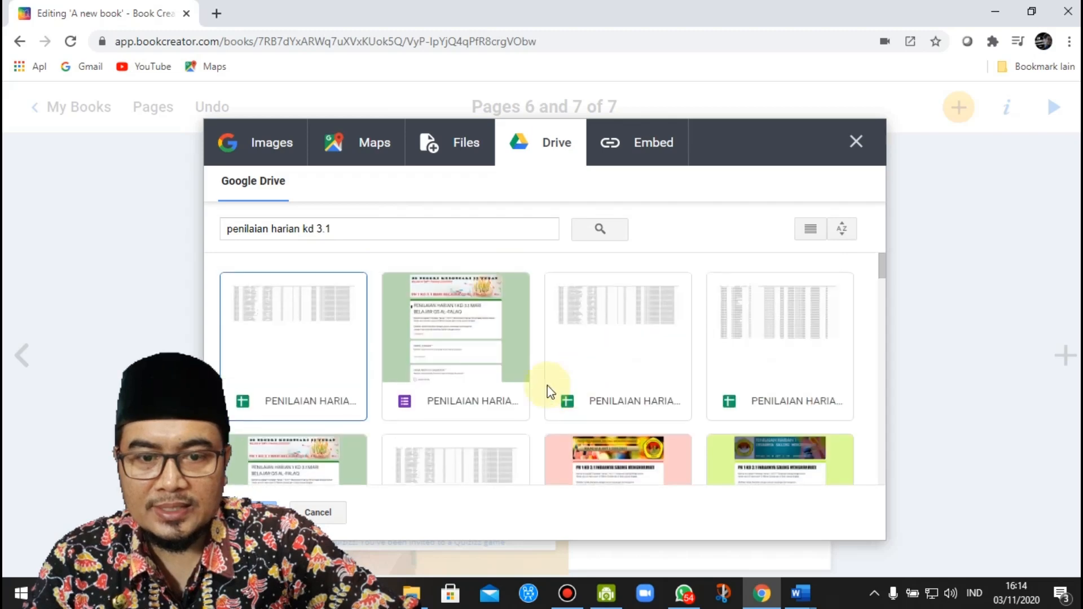
{"action": "scroll", "coordinate": [631, 429], "scroll_direction": "down", "scroll_amount": 2}
{"action": "left_click", "coordinate": [629, 356]}
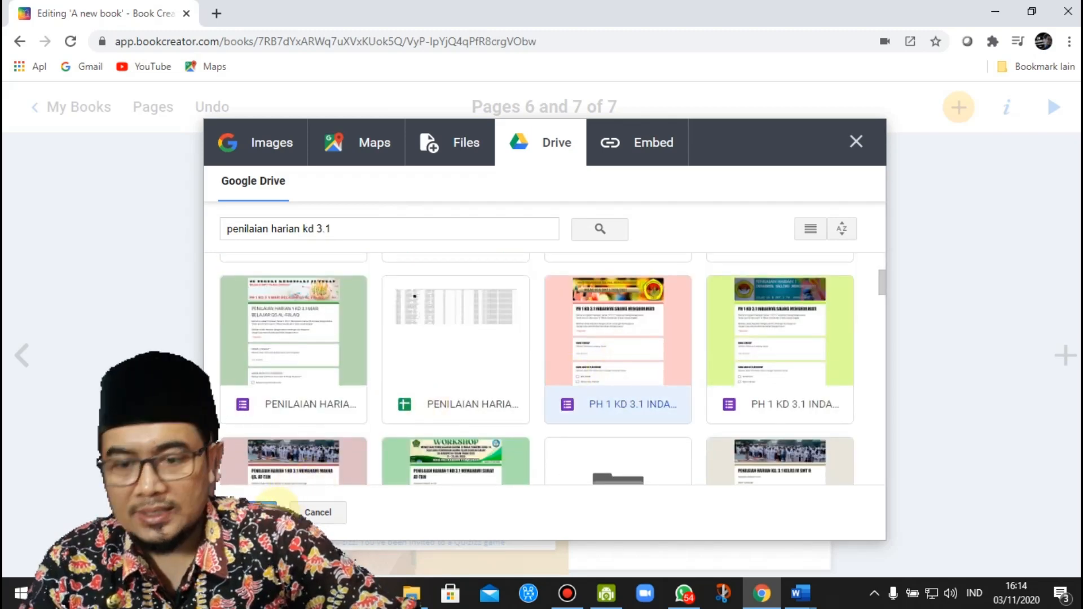
{"action": "left_click", "coordinate": [265, 511]}
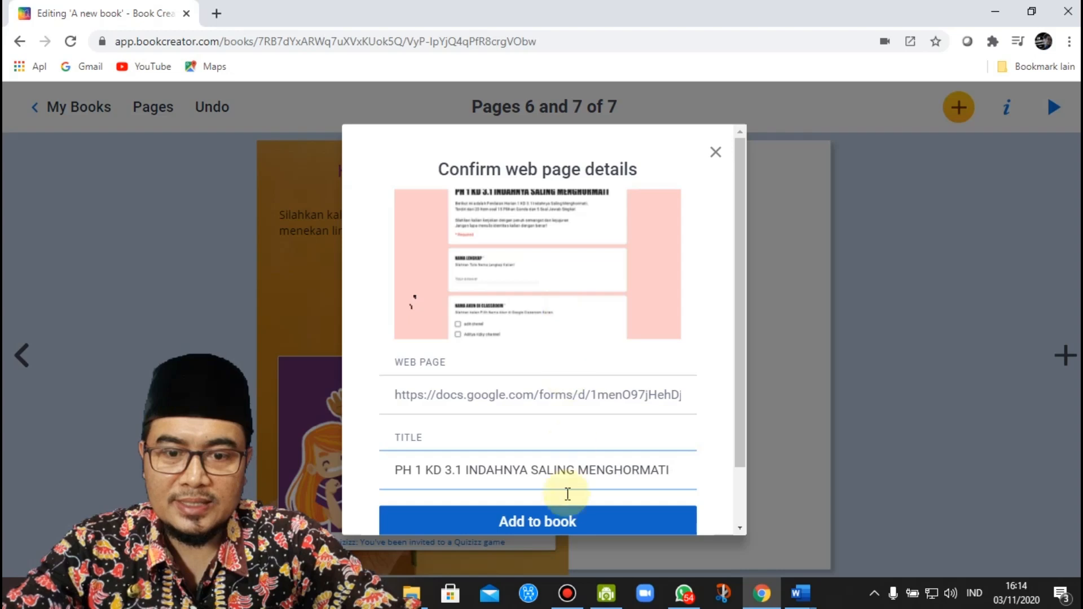
{"action": "scroll", "coordinate": [684, 404], "scroll_direction": "down", "scroll_amount": 2}
{"action": "left_click", "coordinate": [521, 465]}
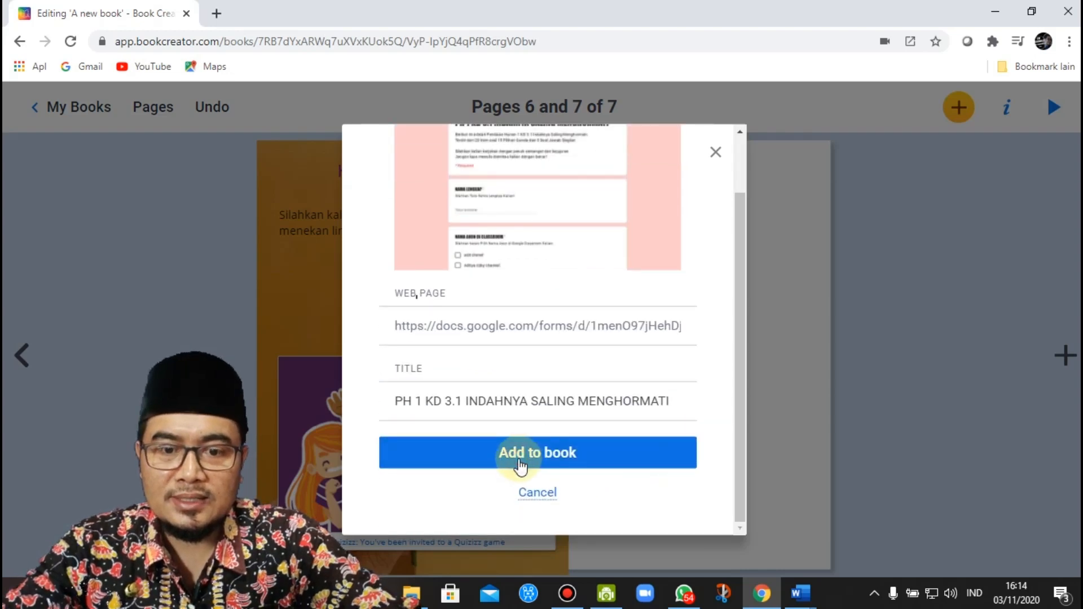
Move the assessment form card to page 7, resize it to most of the page width and place it on the upper half
{"action": "mouse_move", "coordinate": [401, 355]}
{"action": "left_mouse_down"}
{"action": "mouse_move", "coordinate": [462, 293]}
{"action": "mouse_move", "coordinate": [529, 254]}
{"action": "mouse_move", "coordinate": [629, 259]}
{"action": "mouse_move", "coordinate": [716, 222]}
{"action": "mouse_move", "coordinate": [708, 241]}
{"action": "mouse_move", "coordinate": [808, 316]}
{"action": "left_mouse_up"}
{"action": "left_click_drag", "start_coordinate": [706, 315], "coordinate": [707, 368]}
{"action": "left_click", "coordinate": [720, 460]}
{"action": "left_click_drag", "start_coordinate": [769, 278], "coordinate": [718, 296]}
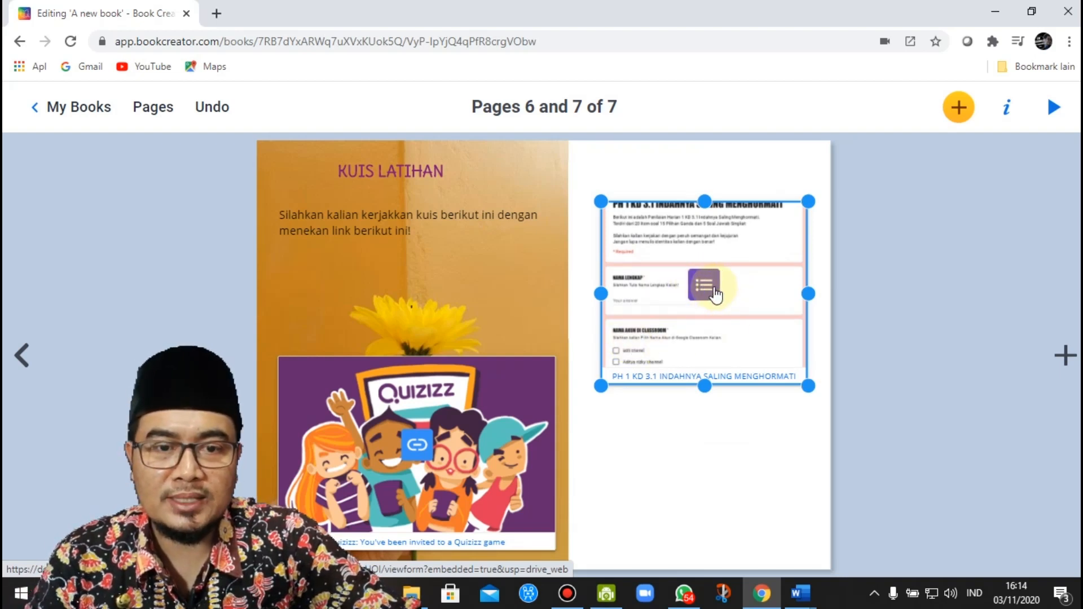
Open the embedded assessment form on page 7, look through its first section, then close it and deselect the card
{"action": "left_click", "coordinate": [704, 285]}
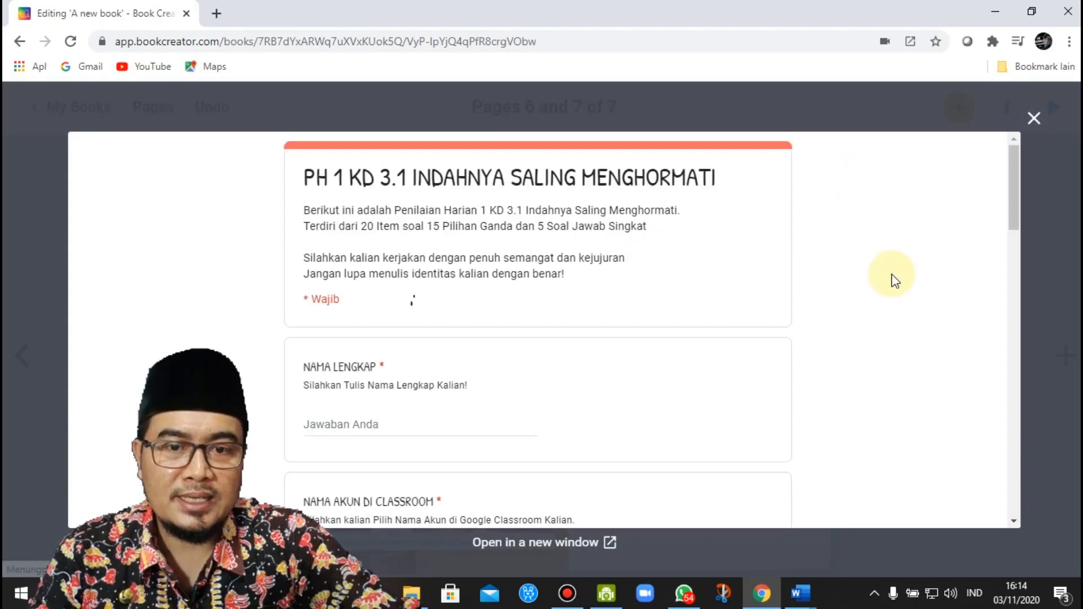
{"action": "scroll", "coordinate": [779, 299], "scroll_direction": "down", "scroll_amount": 20}
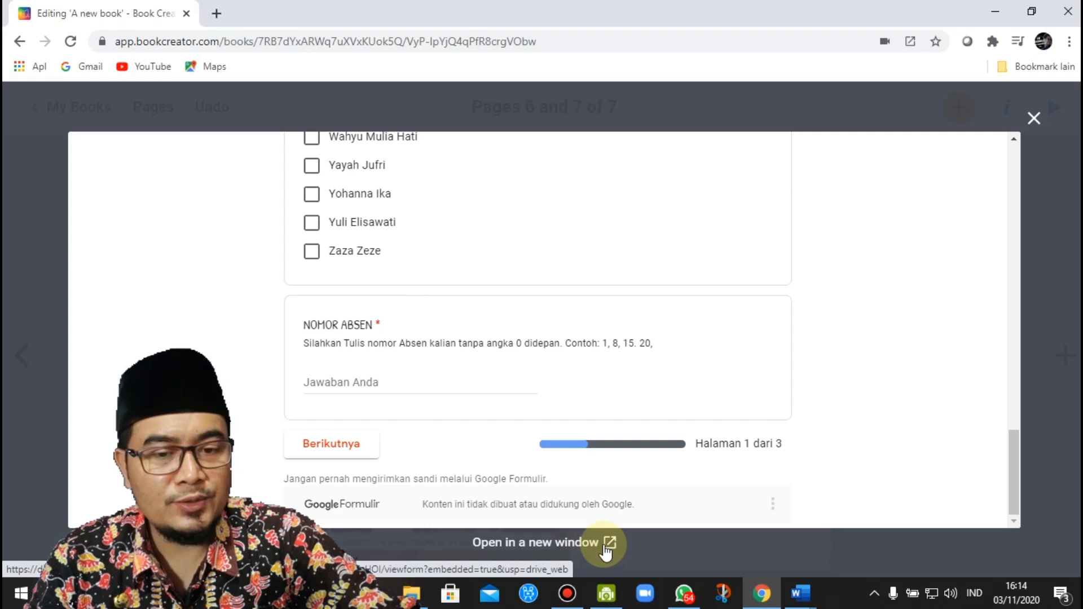
{"action": "scroll", "coordinate": [772, 359], "scroll_direction": "up", "scroll_amount": 20}
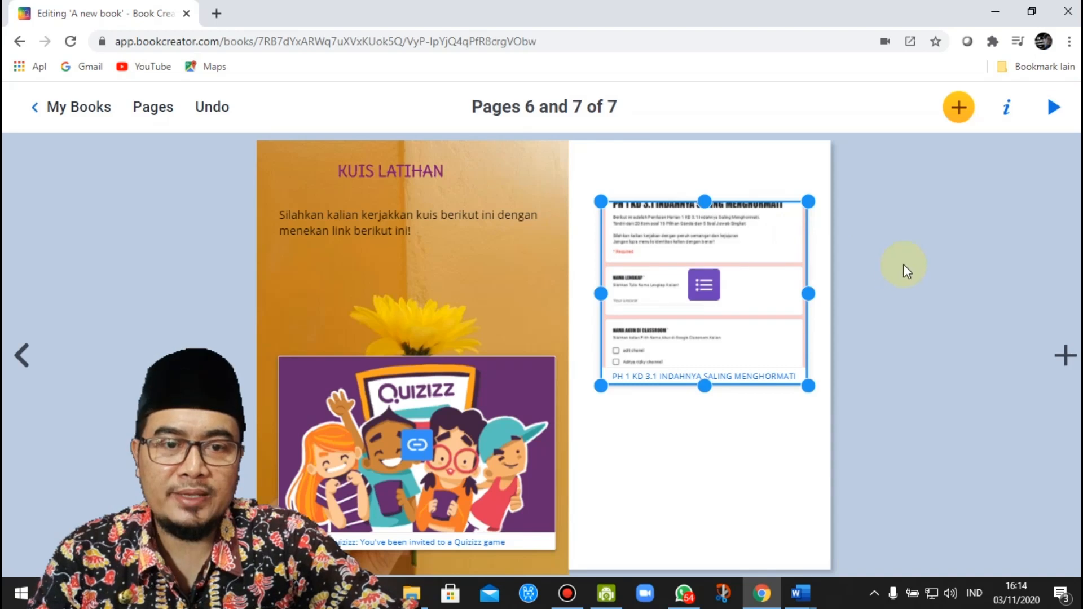
{"action": "left_click", "coordinate": [905, 267]}
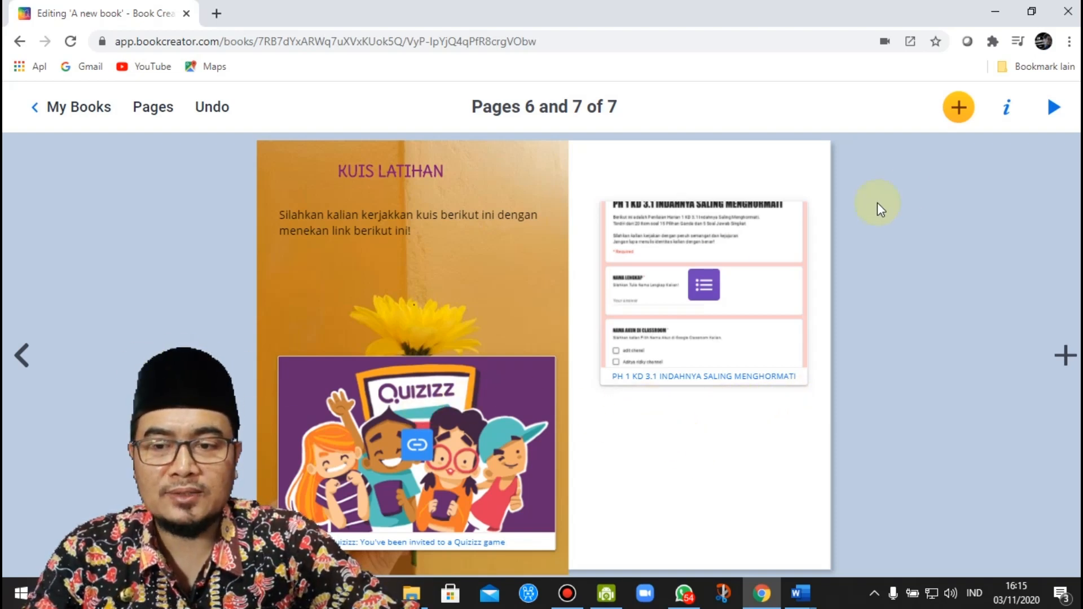
Preview the book in reading mode, paging from the cover through the preface and contents to the video lesson spread
{"action": "left_click", "coordinate": [1054, 107]}
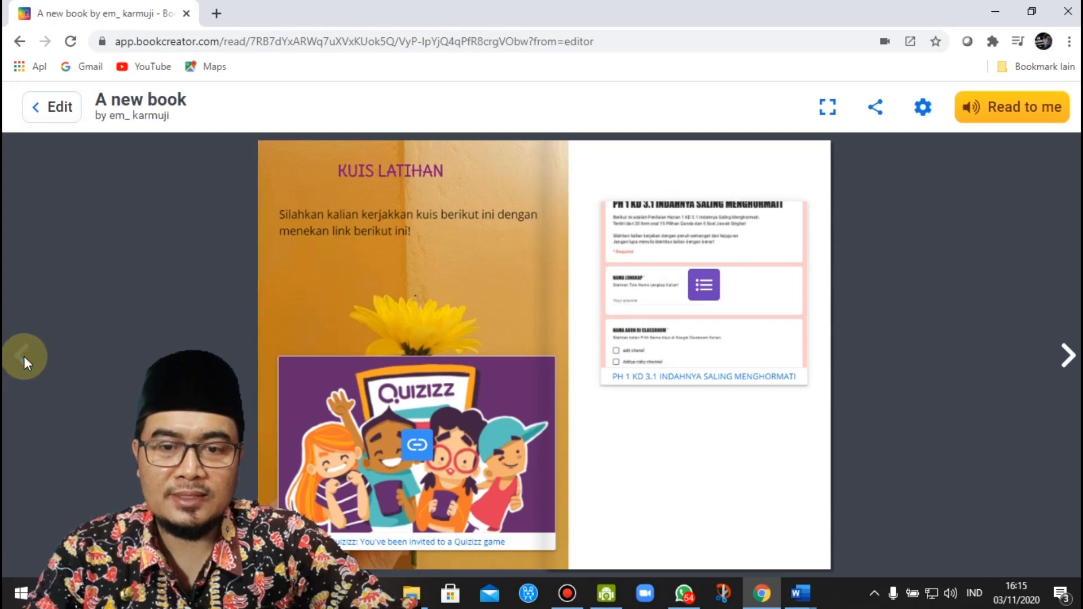
{"action": "left_click", "coordinate": [23, 357]}
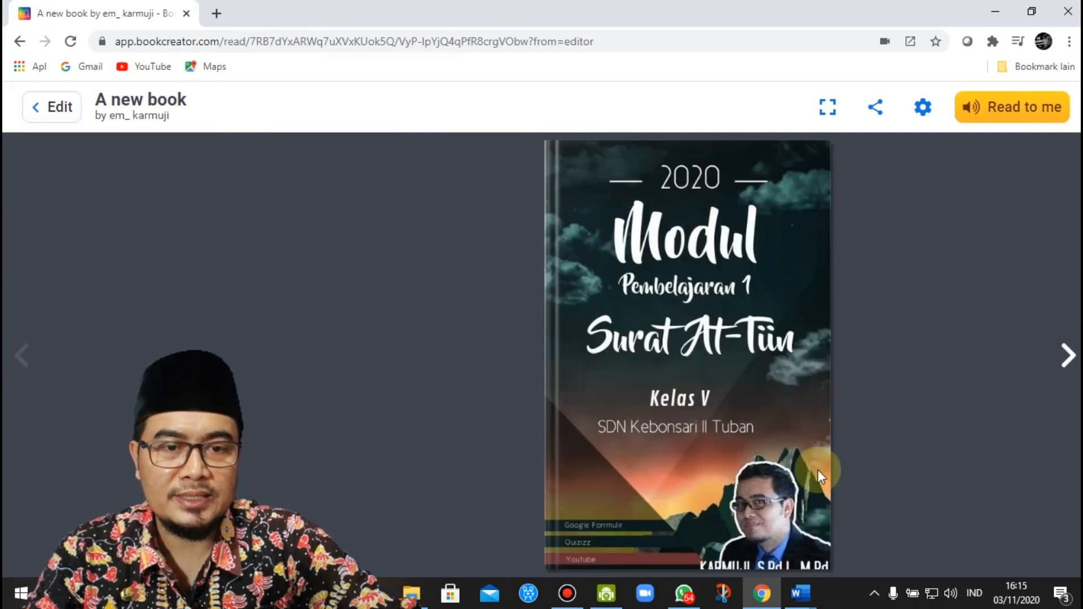
{"action": "left_click", "coordinate": [1067, 355]}
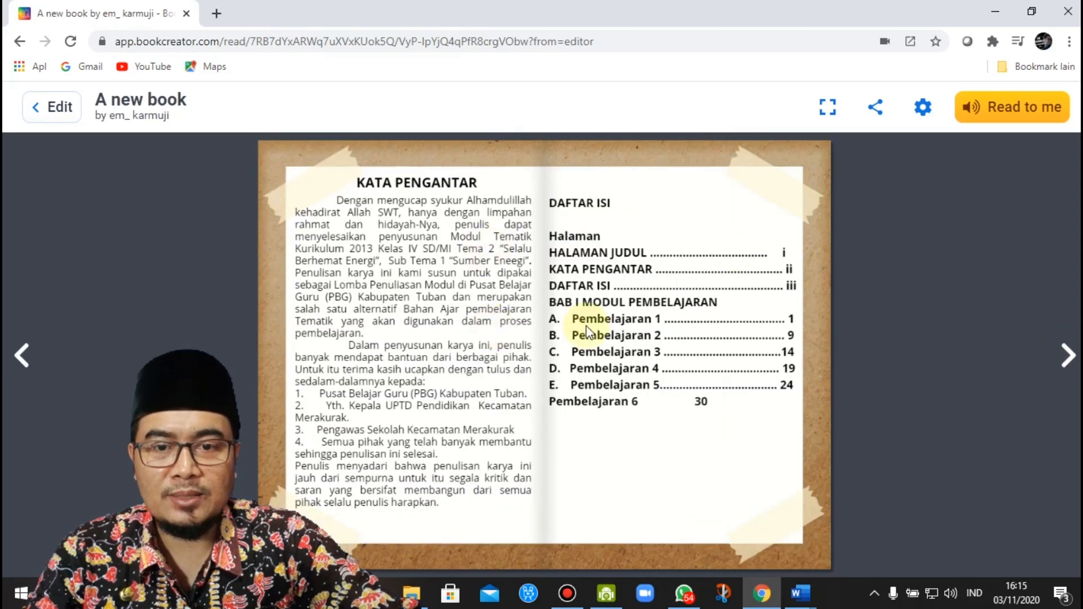
{"action": "left_click", "coordinate": [1067, 356]}
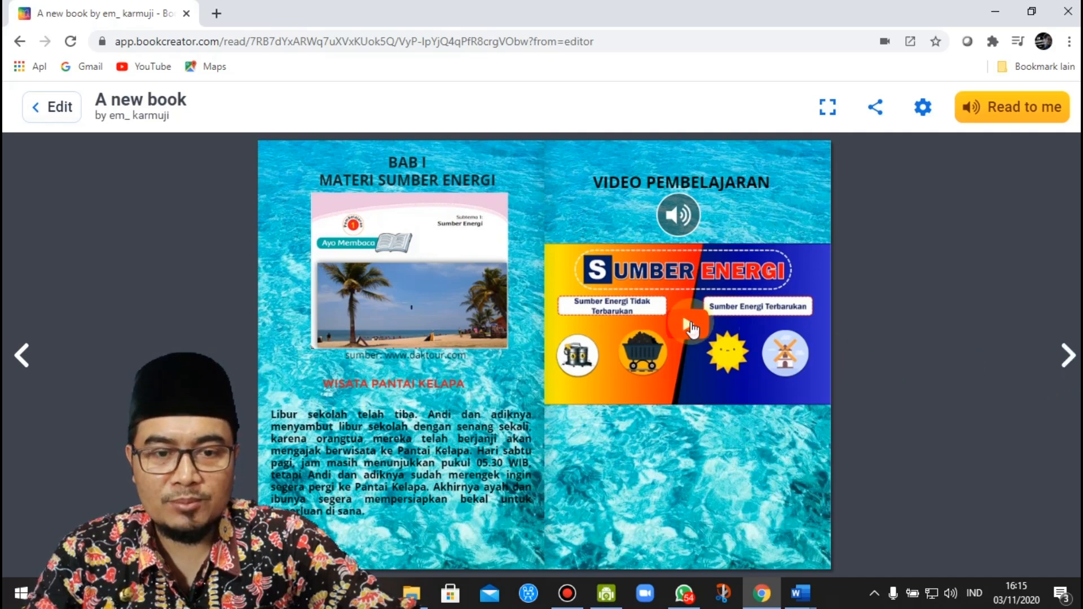
Play the Sumber Energi video in the preview, skip ahead to about 0:17 and 0:31, and close it
{"action": "left_click", "coordinate": [688, 324]}
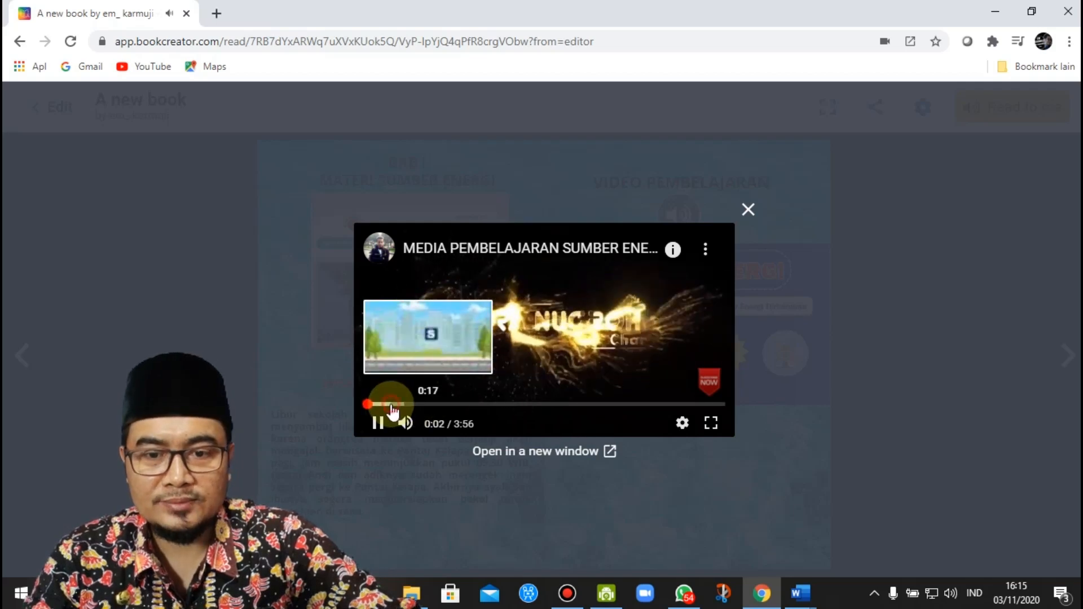
{"action": "left_click", "coordinate": [392, 404]}
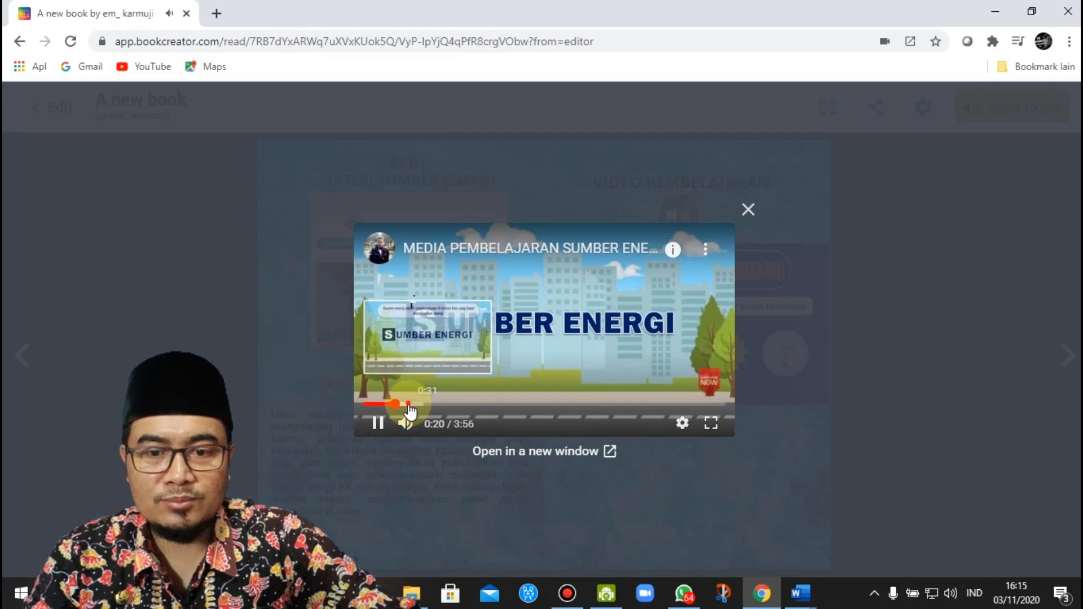
{"action": "left_click", "coordinate": [408, 404]}
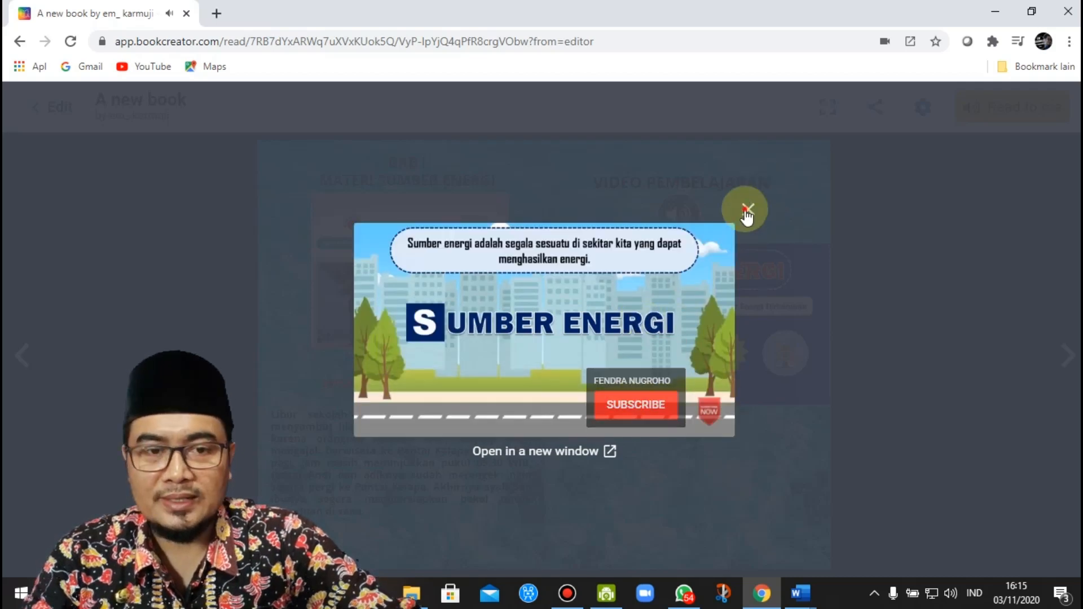
{"action": "left_click", "coordinate": [1013, 355]}
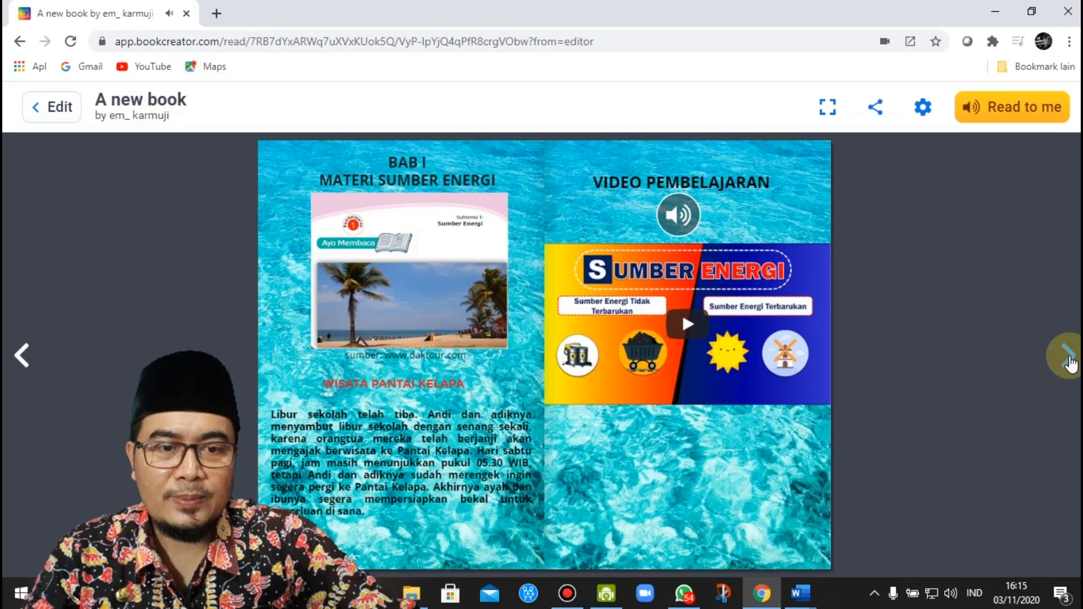
Test the Quizizz link and the assessment form in the preview, closing each, and page to the end of the book
{"action": "left_click", "coordinate": [1069, 361]}
{"action": "left_click", "coordinate": [419, 448]}
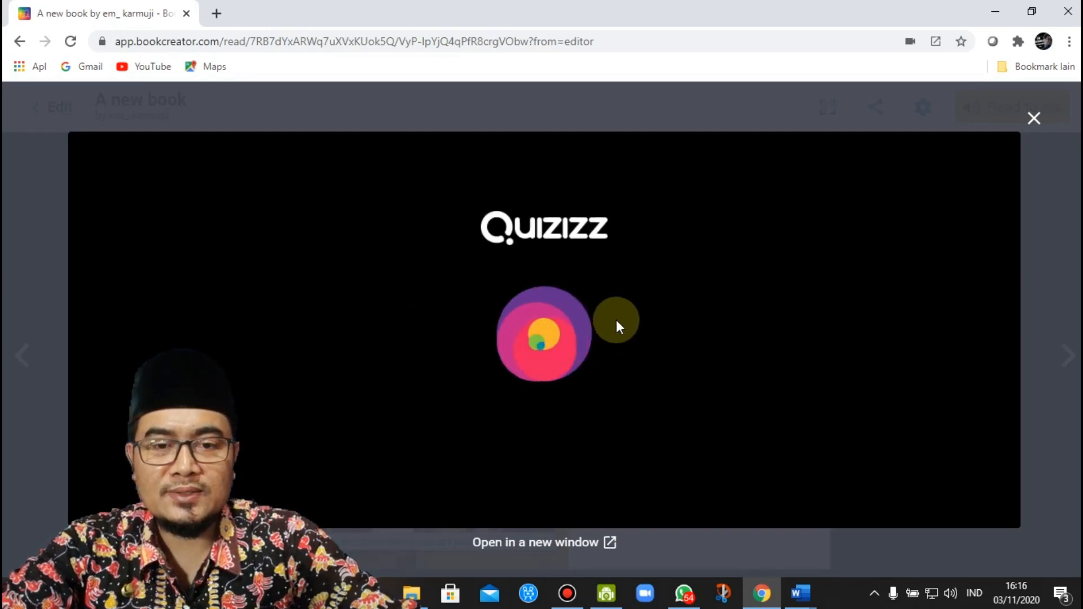
{"action": "left_click", "coordinate": [1034, 118]}
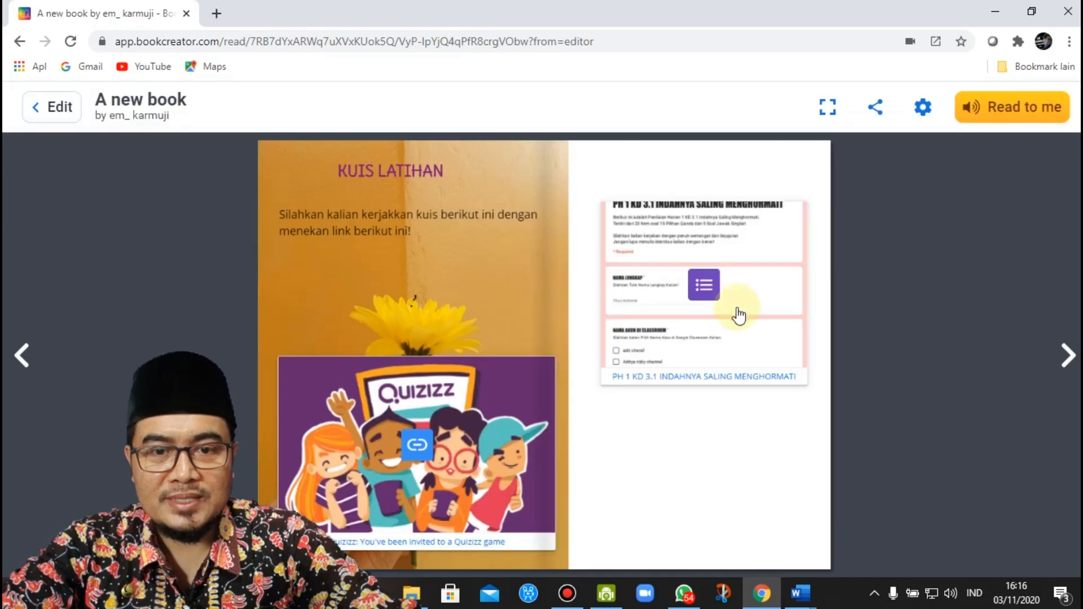
{"action": "left_click", "coordinate": [704, 286]}
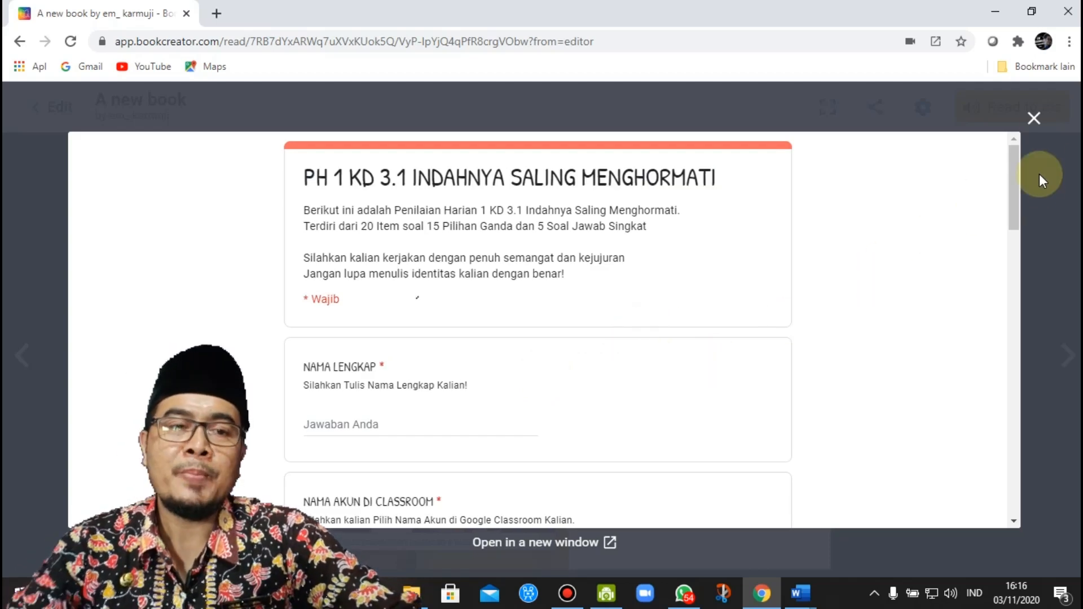
{"action": "left_click", "coordinate": [1034, 118]}
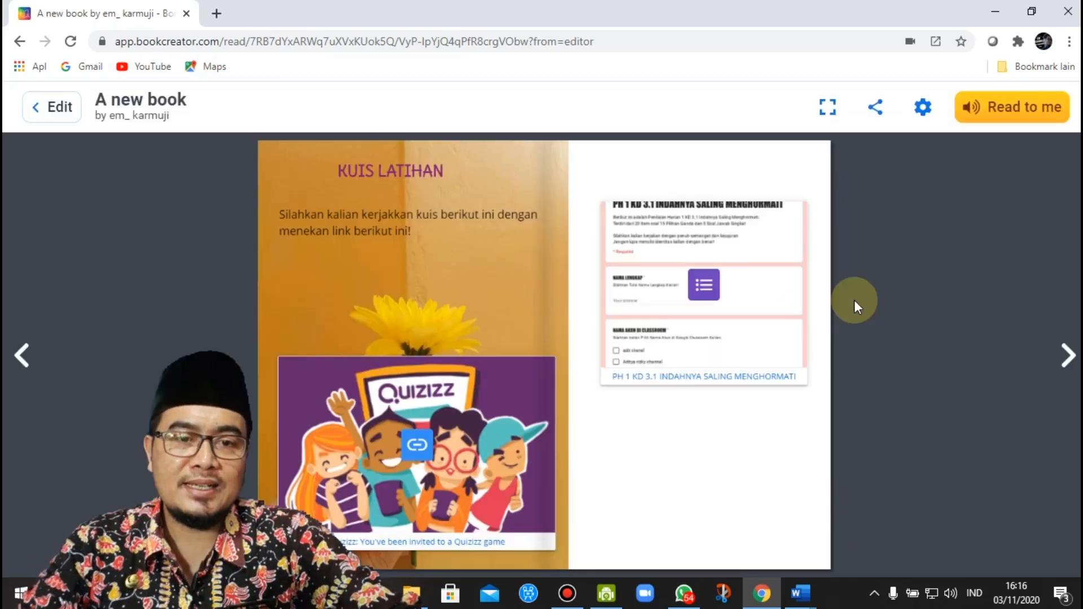
{"action": "left_click", "coordinate": [1067, 356]}
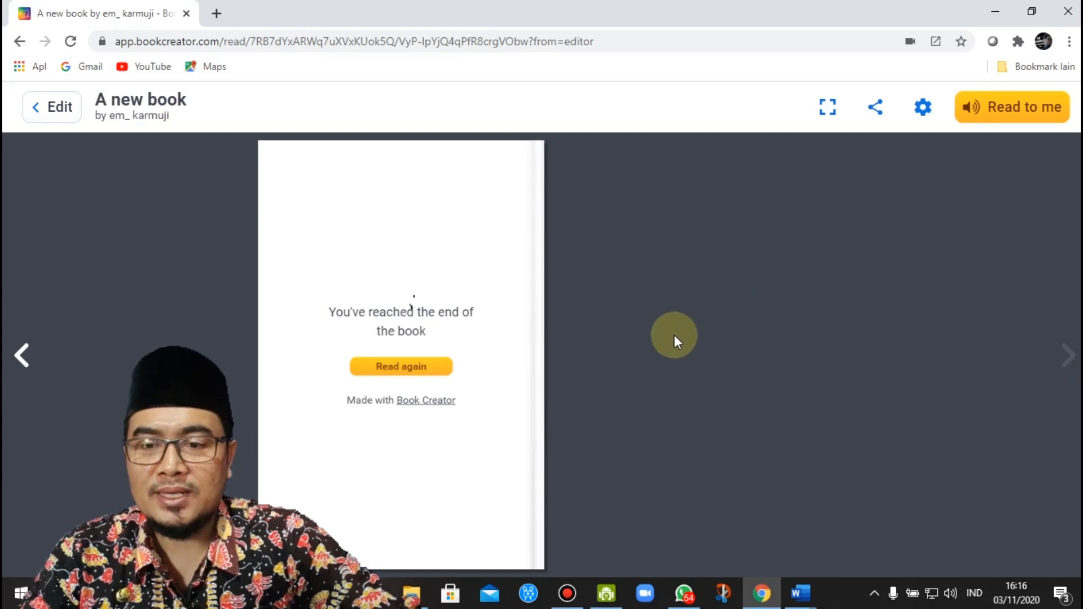